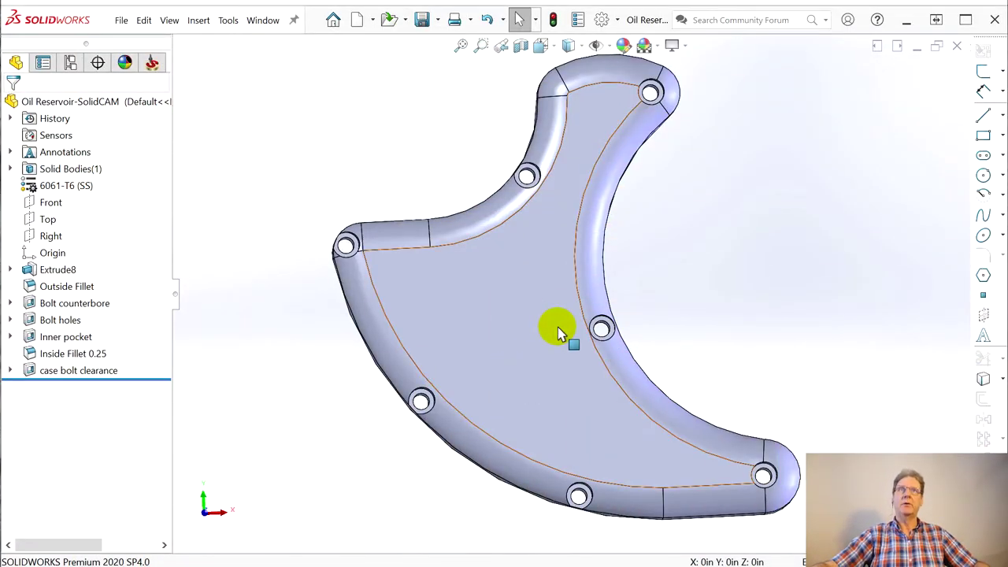
- Orbit the part to inspect its inner pocket and pocketed back
middle_click_drag(723, 347, 707, 329)
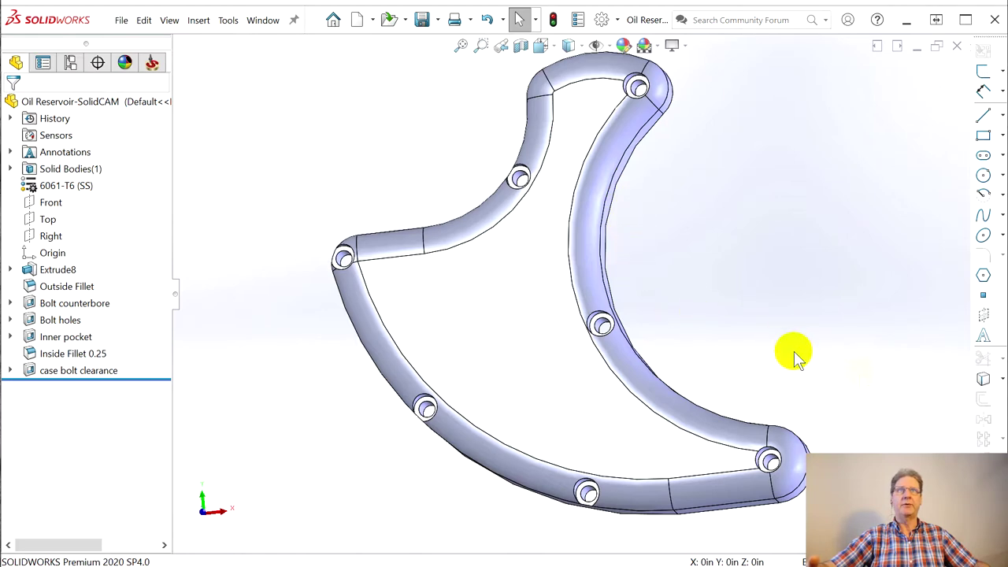
middle_click_drag(721, 321, 686, 308)
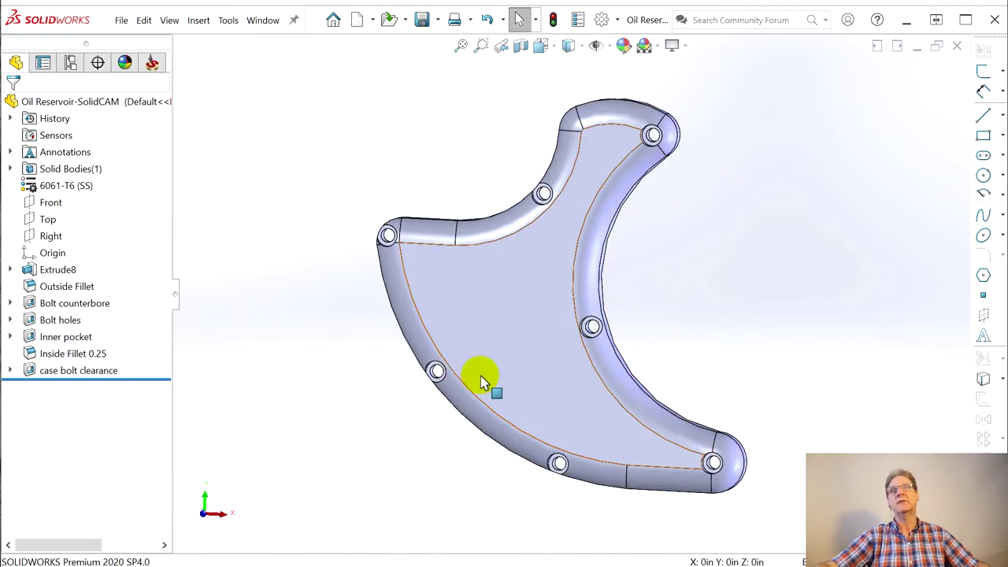
middle_click_drag(623, 311, 444, 355)
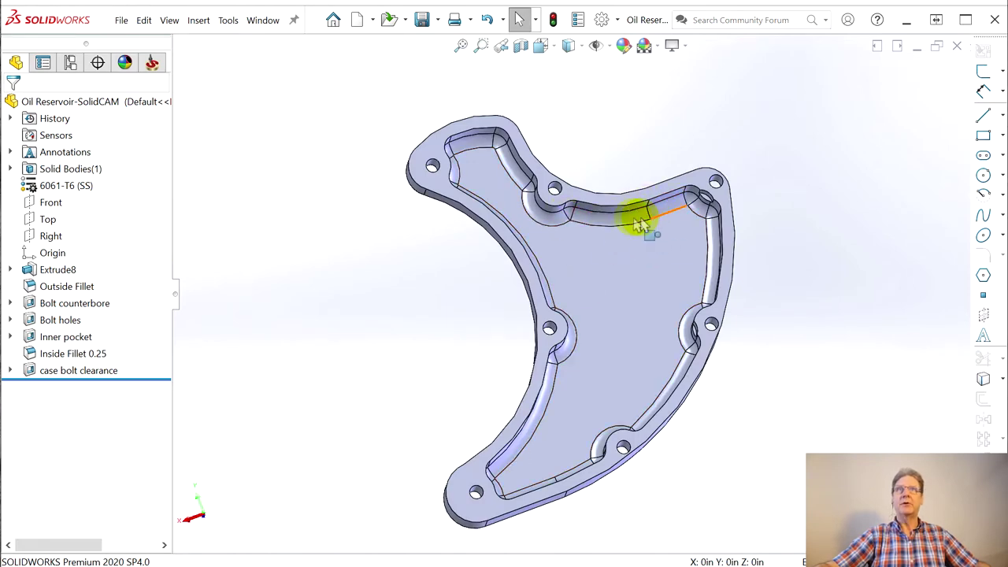
middle_click_drag(581, 341, 777, 299)
middle_click_drag(658, 433, 465, 219)
middle_click_drag(461, 326, 434, 349)
key("Escape")
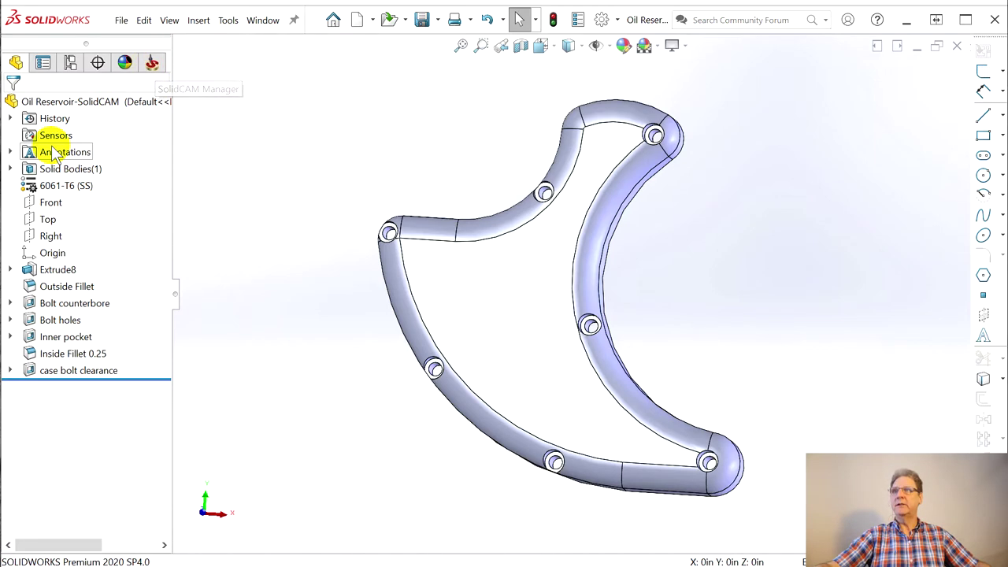
- Start a new Milling CAM-Part from the SolidCAM tab, saving the part when prompted
left_click(152, 64)
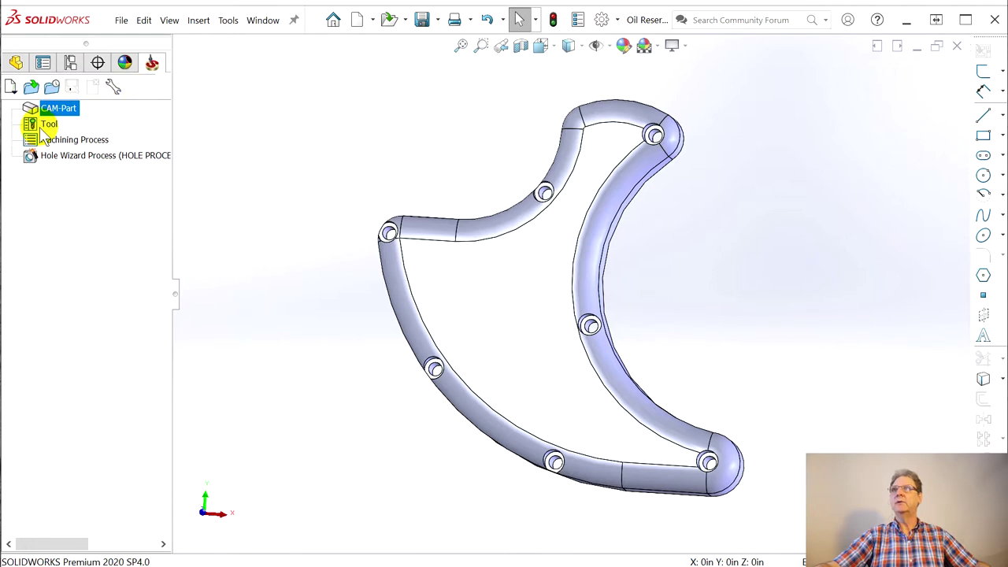
left_click(11, 88)
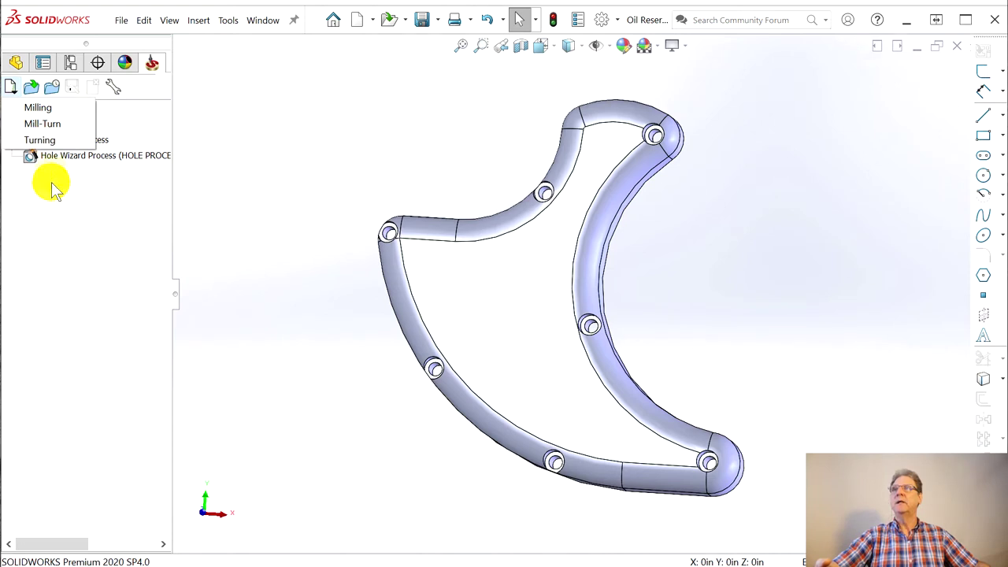
left_click(36, 108)
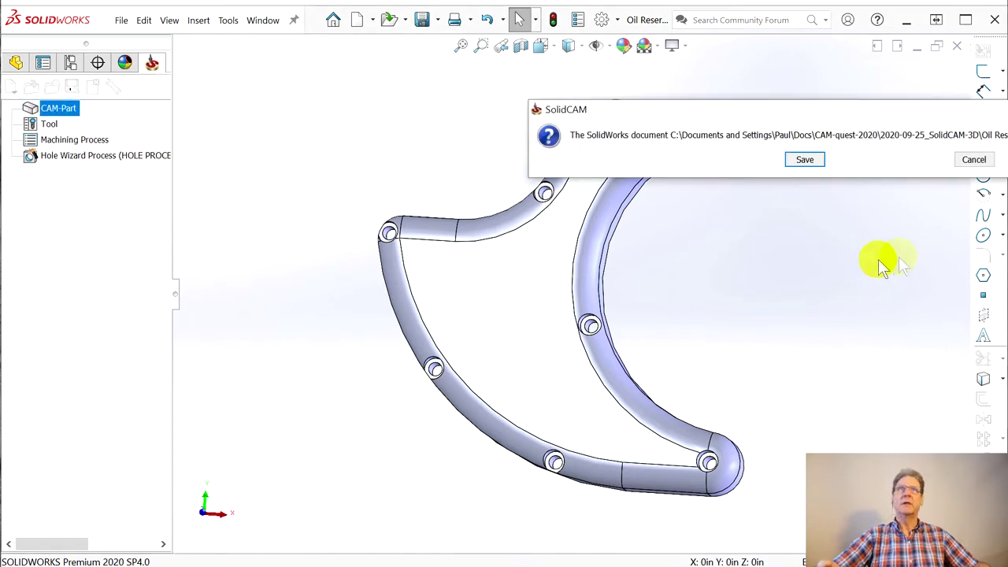
left_click_drag(889, 118, 596, 116)
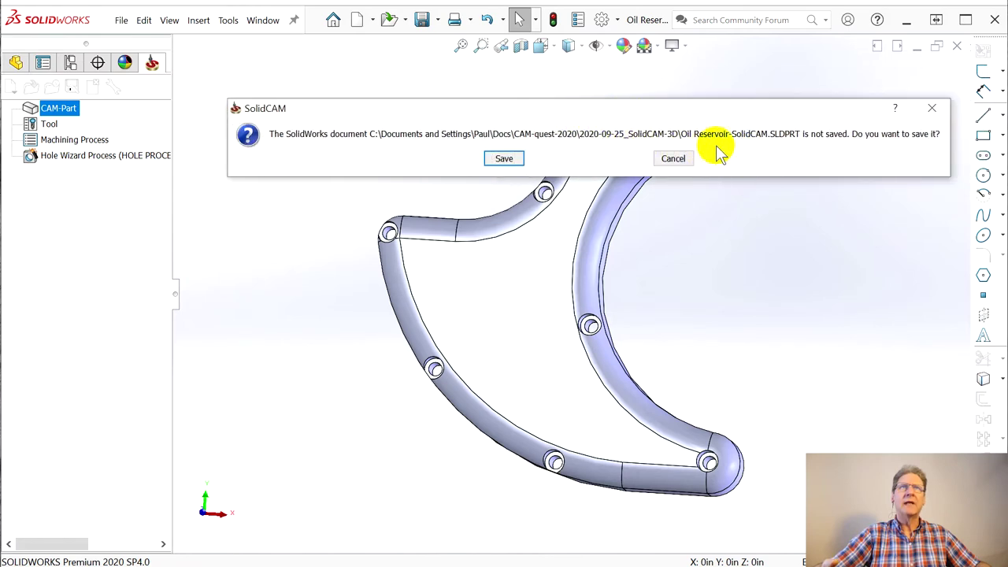
left_click(511, 160)
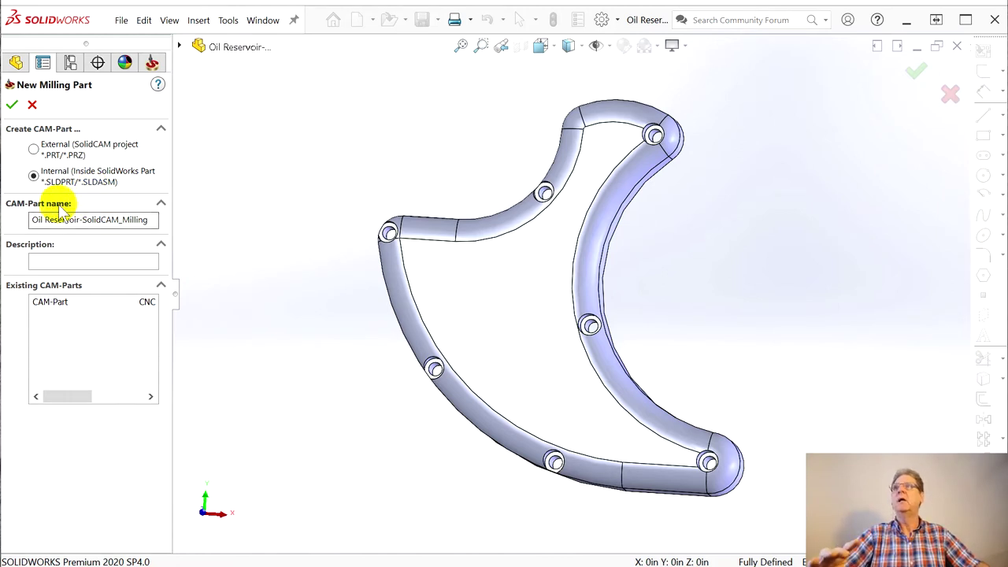
- Shorten the CAM-Part name to 'Oil Res-SolidCAM', create it, and open the CNC-Machine list
left_click(124, 223)
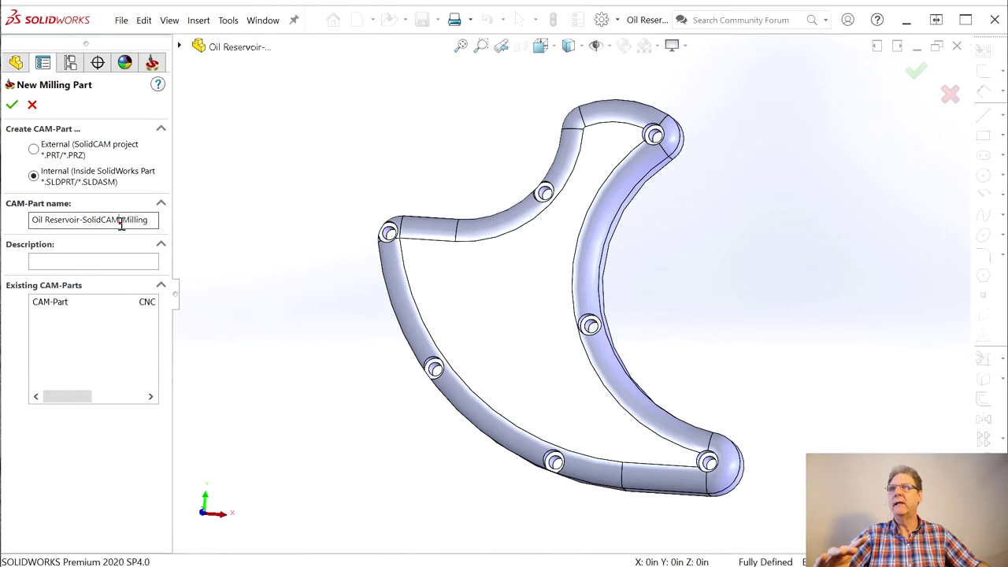
key("Delete")
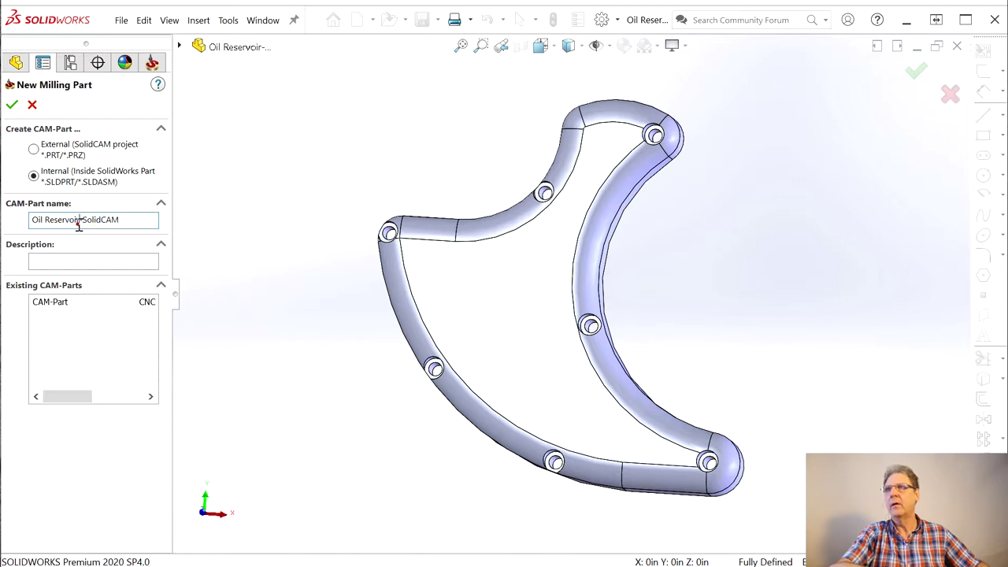
key("BackSpace")
key("BackSpace")
key("BackSpace")
key("BackSpace")
key("BackSpace")
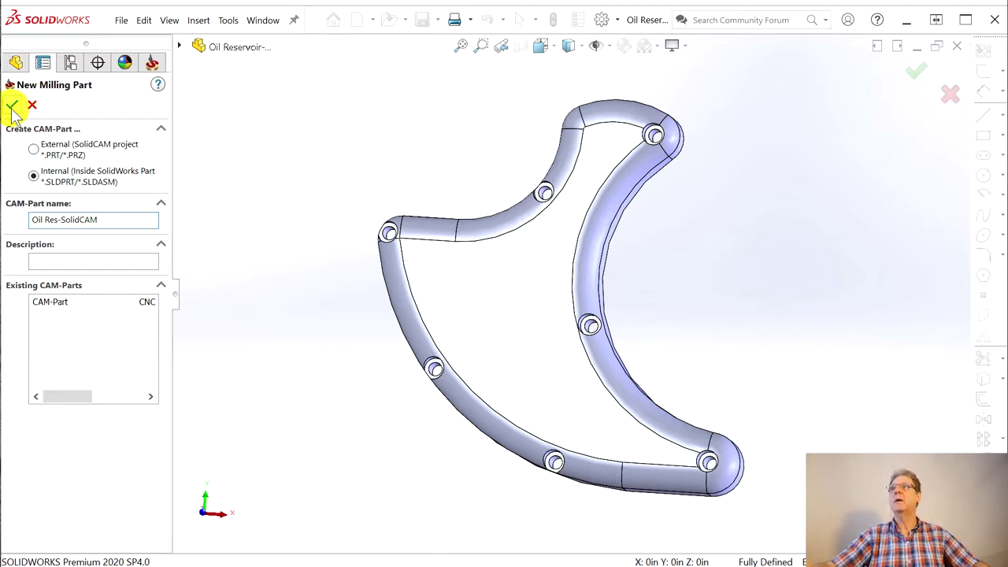
left_click(12, 104)
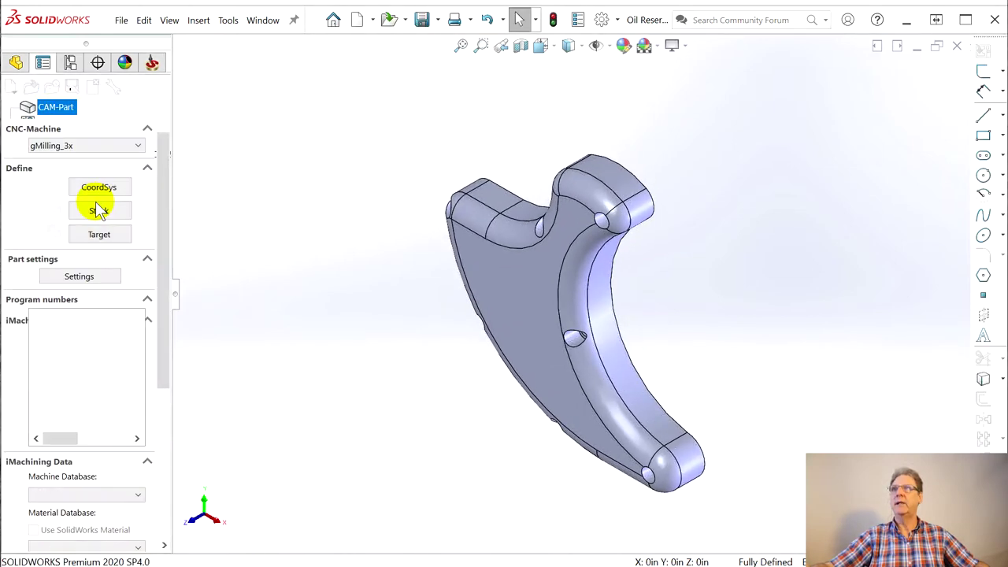
left_click(77, 146)
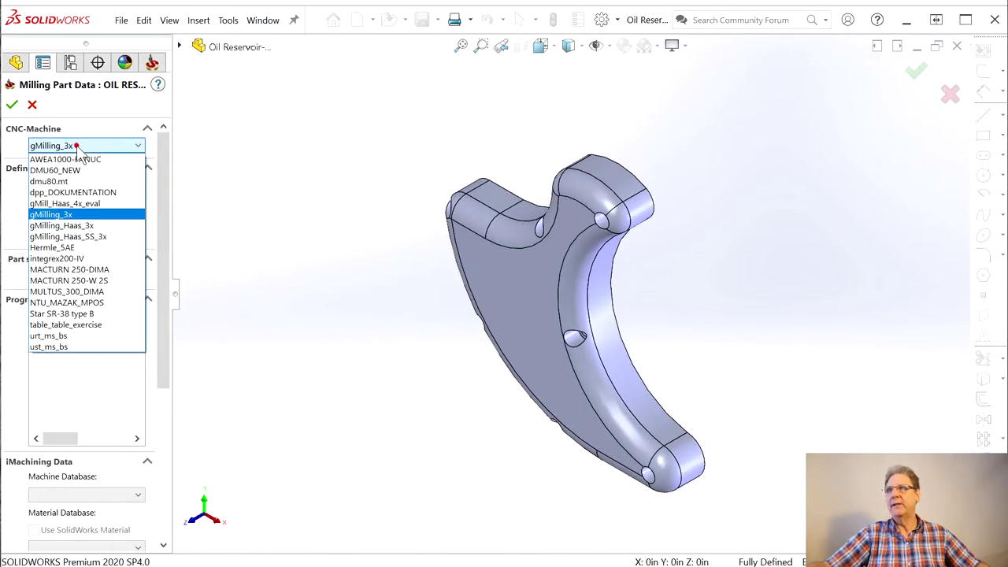
- Keep gMilling_3x as the CNC machine and open the CoordSys definition
left_click(47, 214)
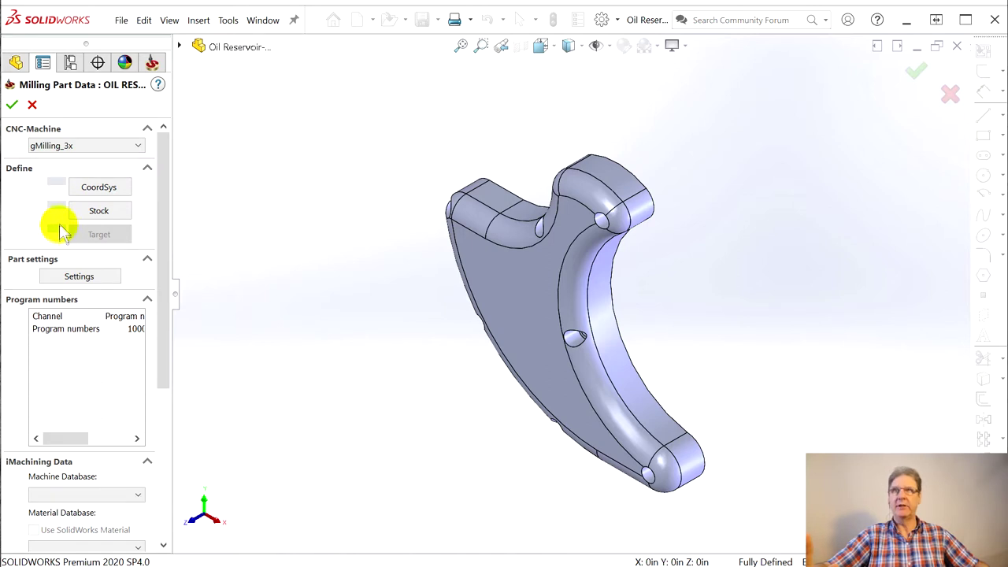
left_click(102, 189)
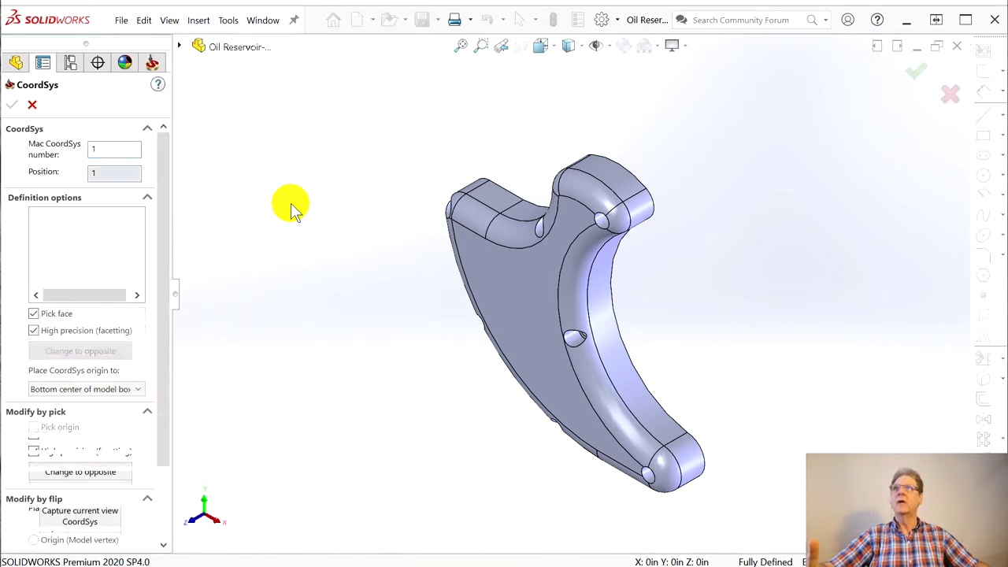
- Define MAC 1 on the part's top face with its origin at the bounding-box corner and accept it
middle_click_drag(551, 225, 390, 315)
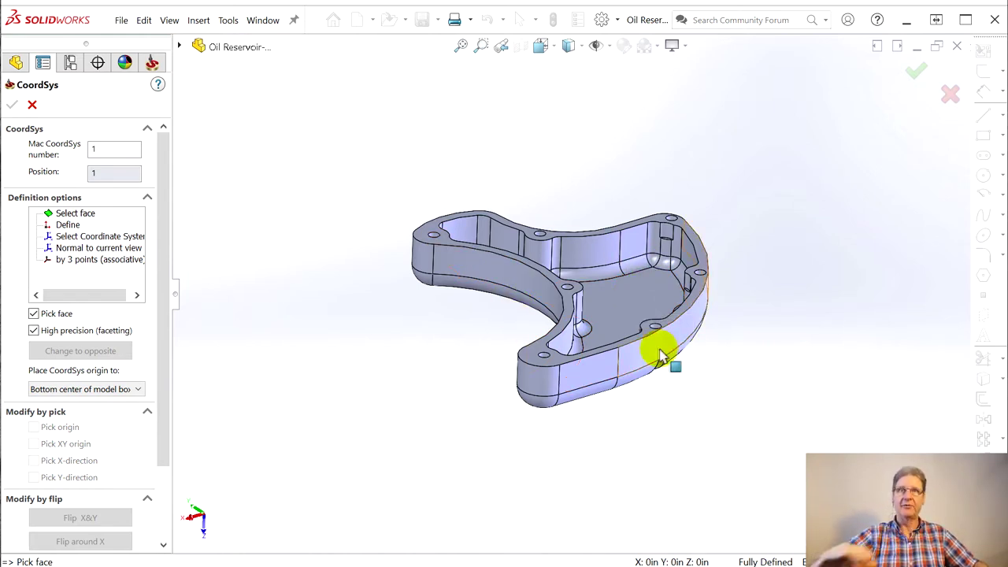
middle_click_drag(563, 300, 523, 319)
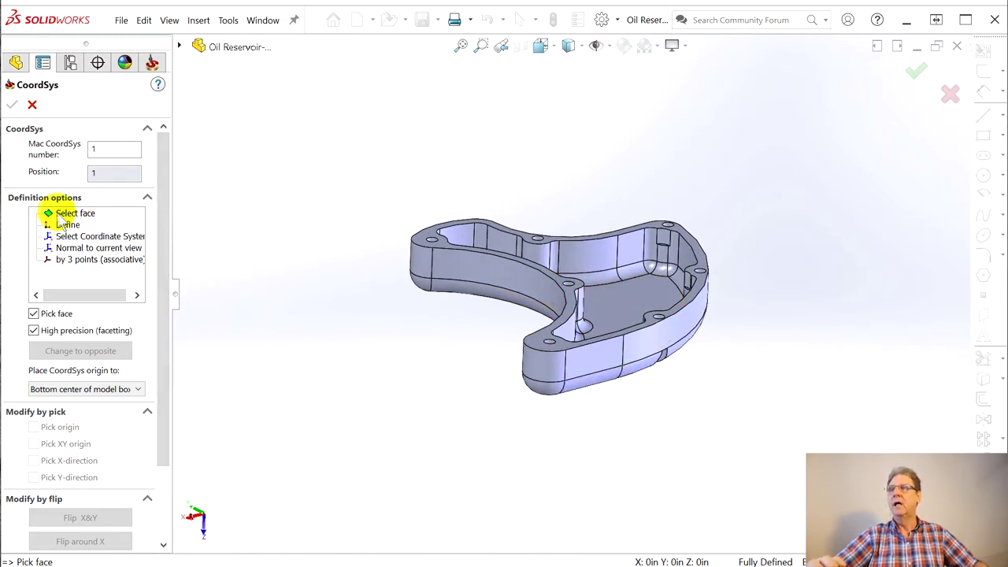
left_click(457, 213)
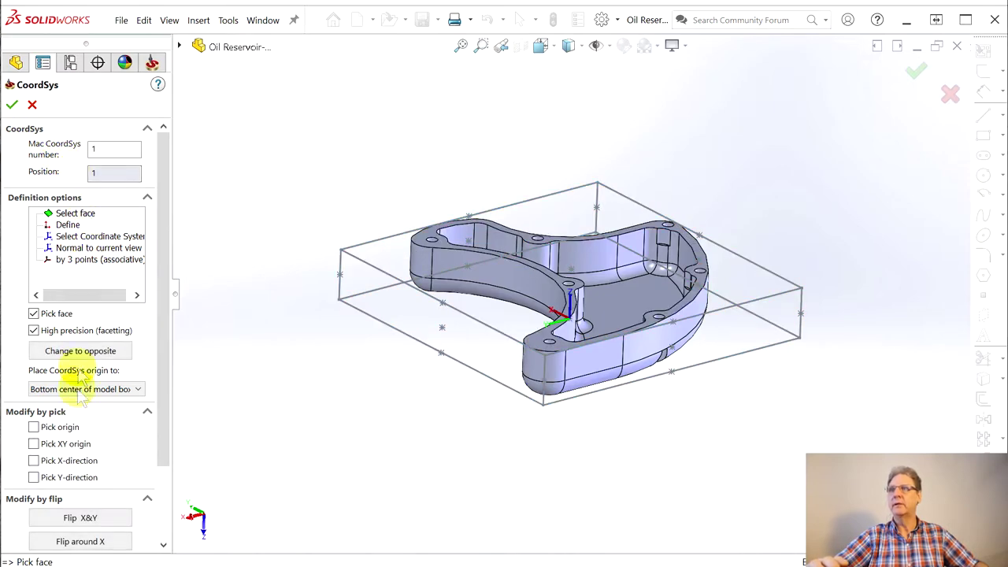
left_click(33, 427)
middle_click_drag(439, 308, 316, 552)
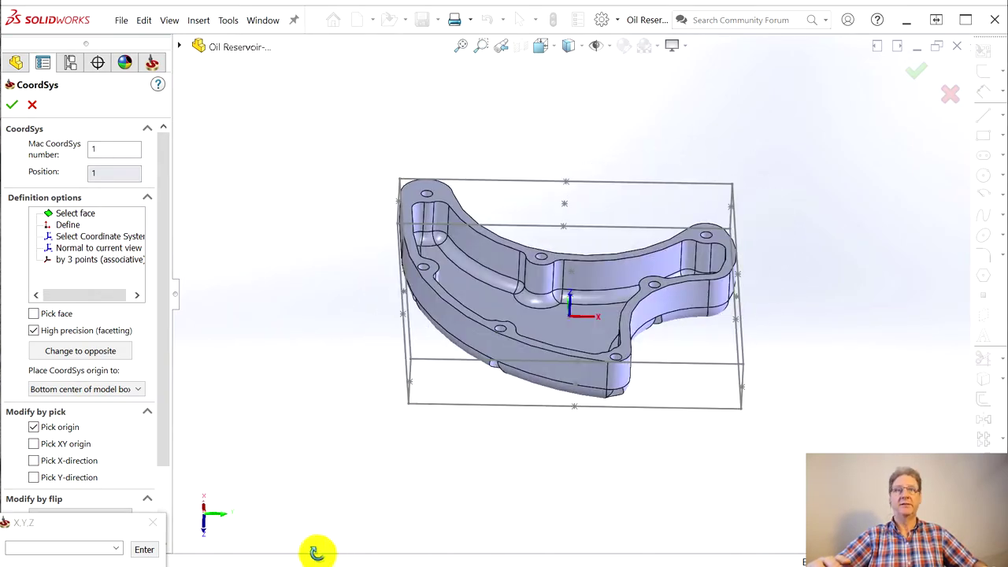
left_click(400, 182)
middle_click_drag(449, 252, 424, 236)
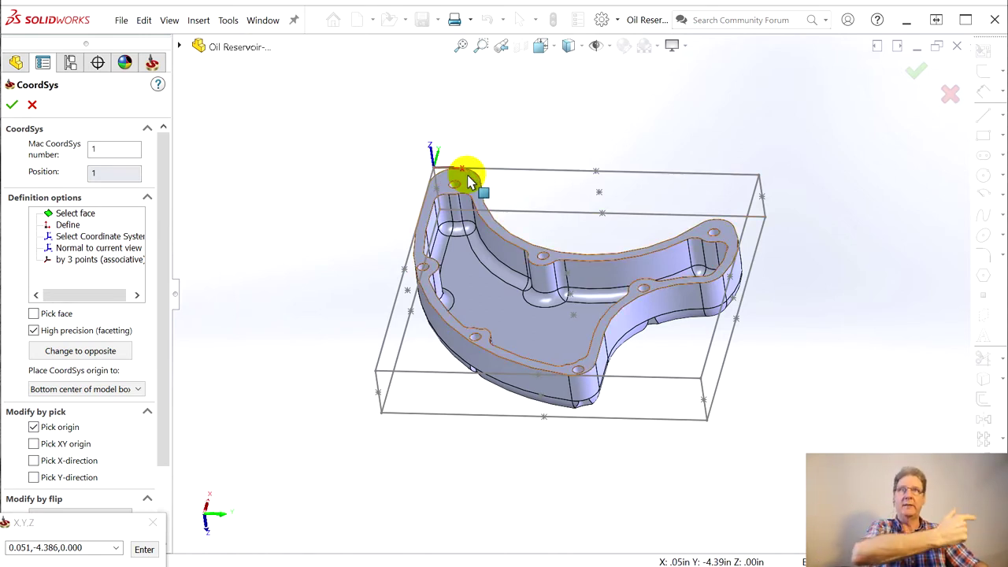
middle_click_drag(454, 184, 467, 214)
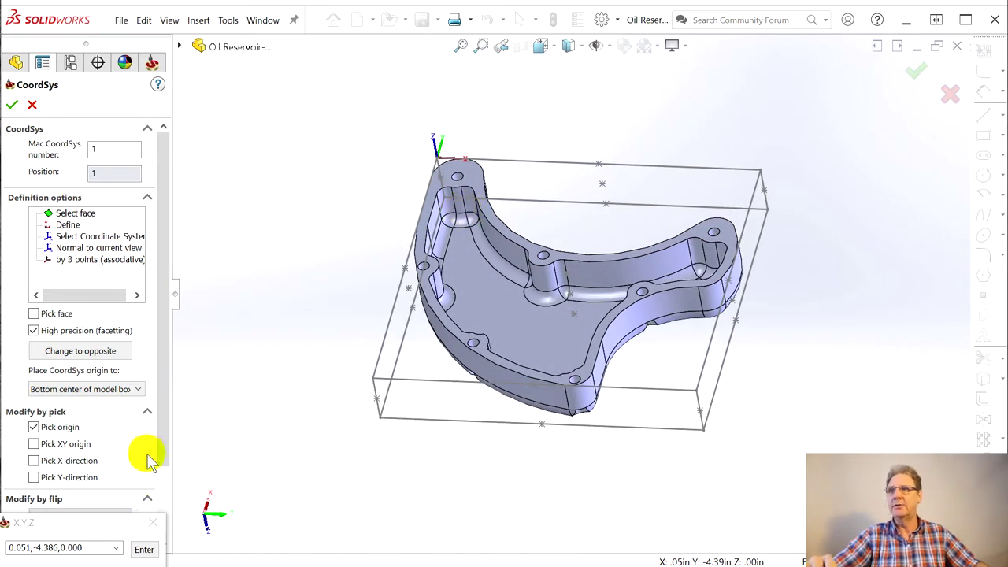
left_click_drag(158, 450, 163, 512)
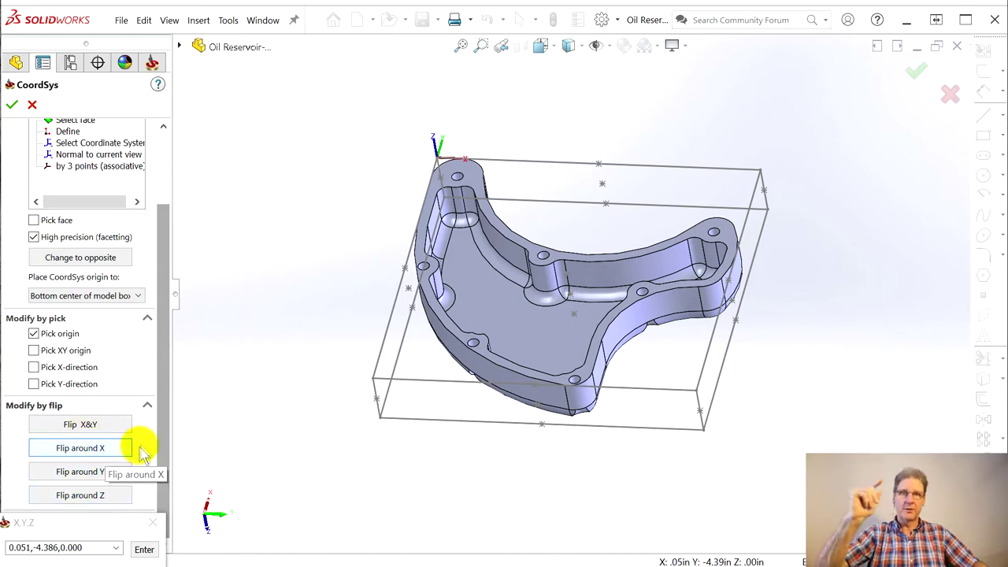
left_click(13, 108)
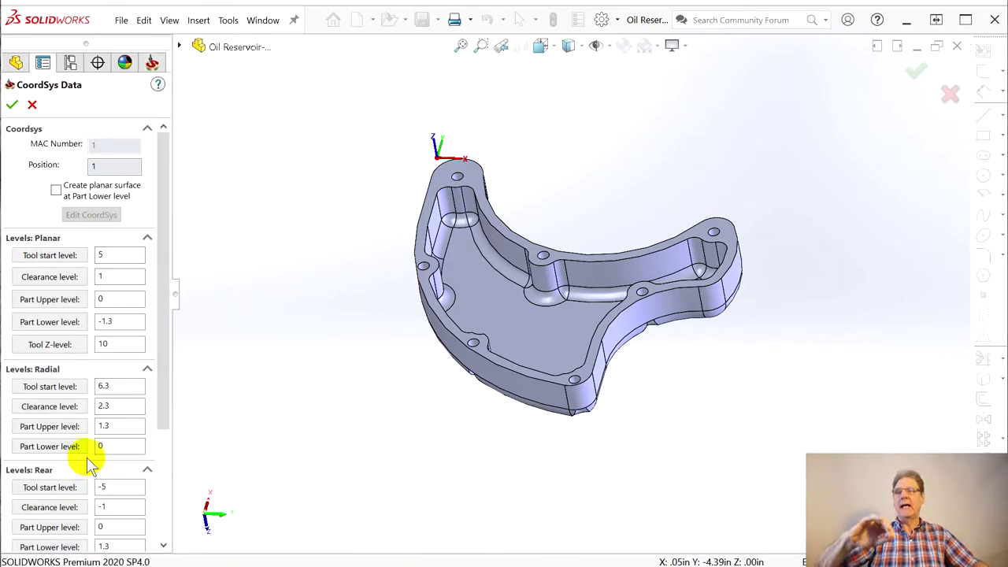
left_click(116, 317)
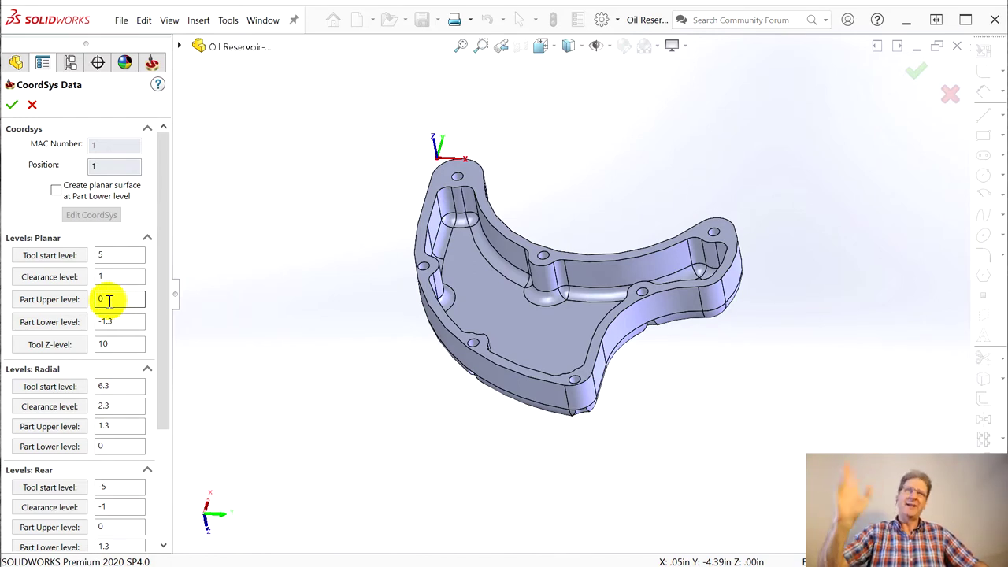
- Accept the MAC 1 levels (tool start 5 to part lower -1.3) and close CoordSys Manager
left_click(12, 106)
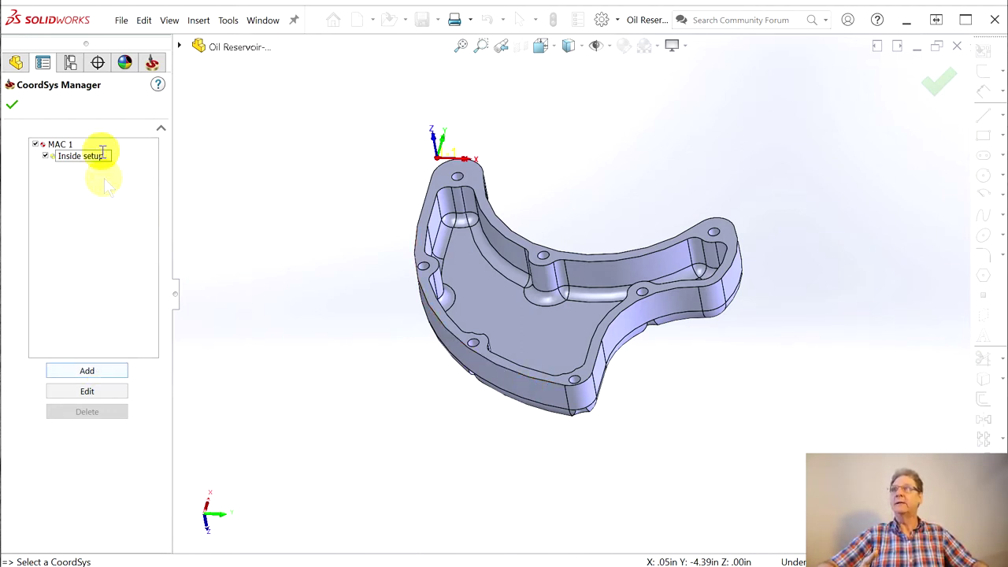
left_click(17, 110)
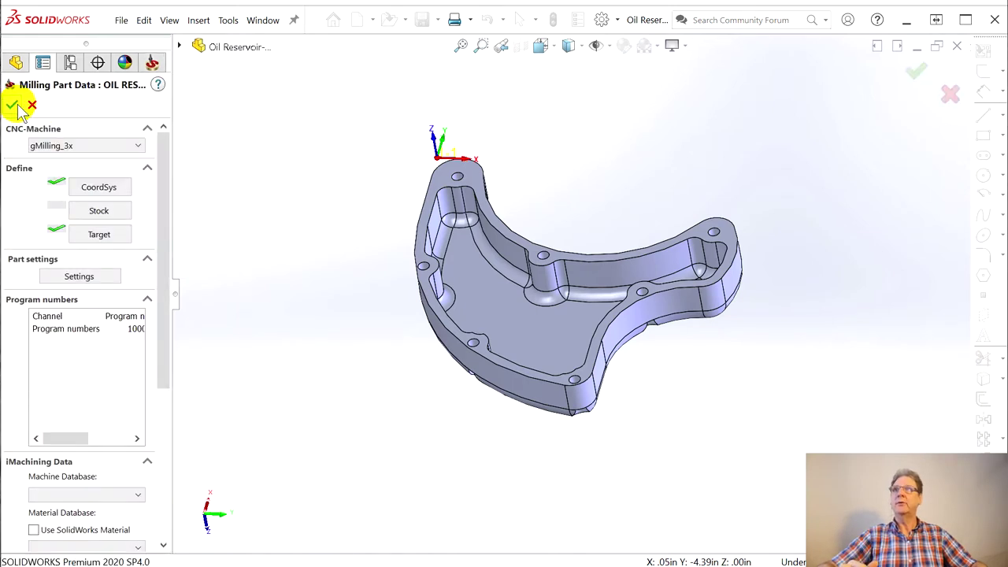
- Confirm Solid 1 as the target body, then open the Stock definition
left_click(97, 236)
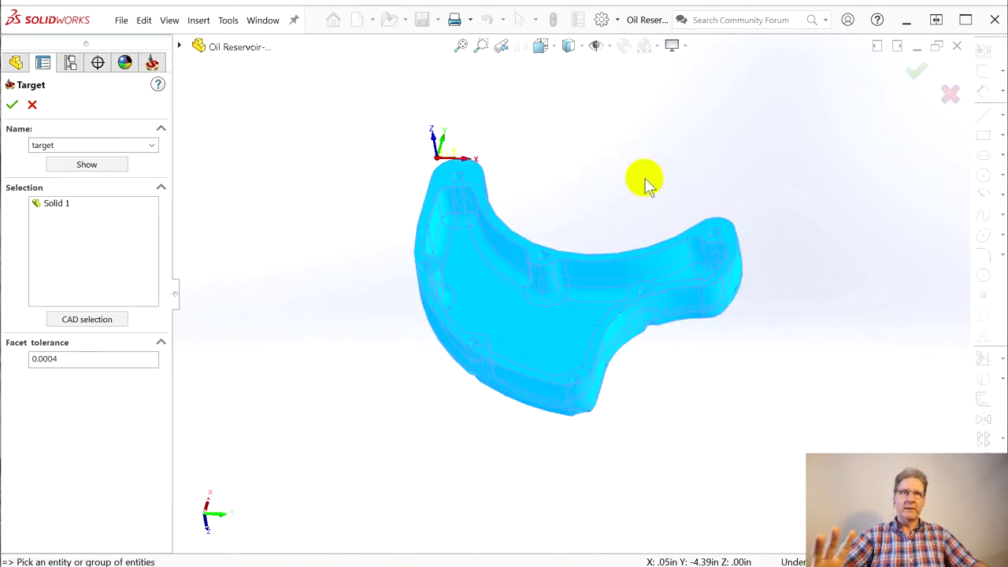
left_click(31, 105)
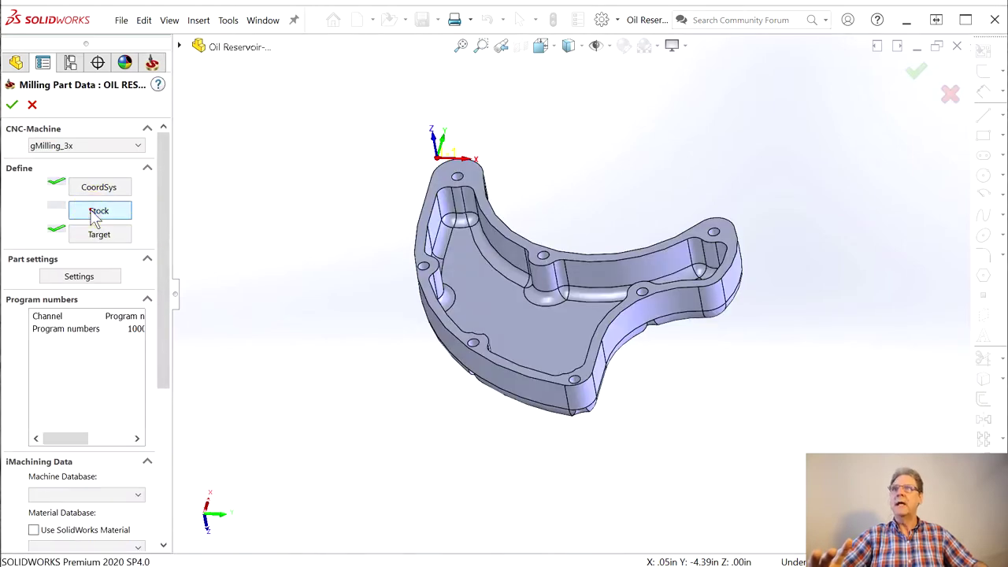
left_click(97, 211)
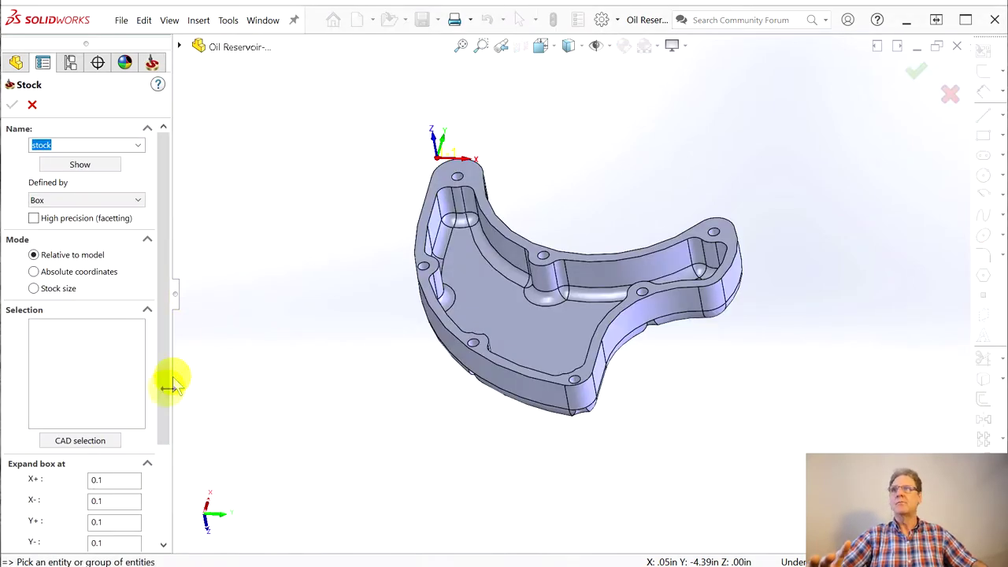
- Set the stock mode to Stock size and pick the part solid to size it around
left_click_drag(162, 320, 158, 383)
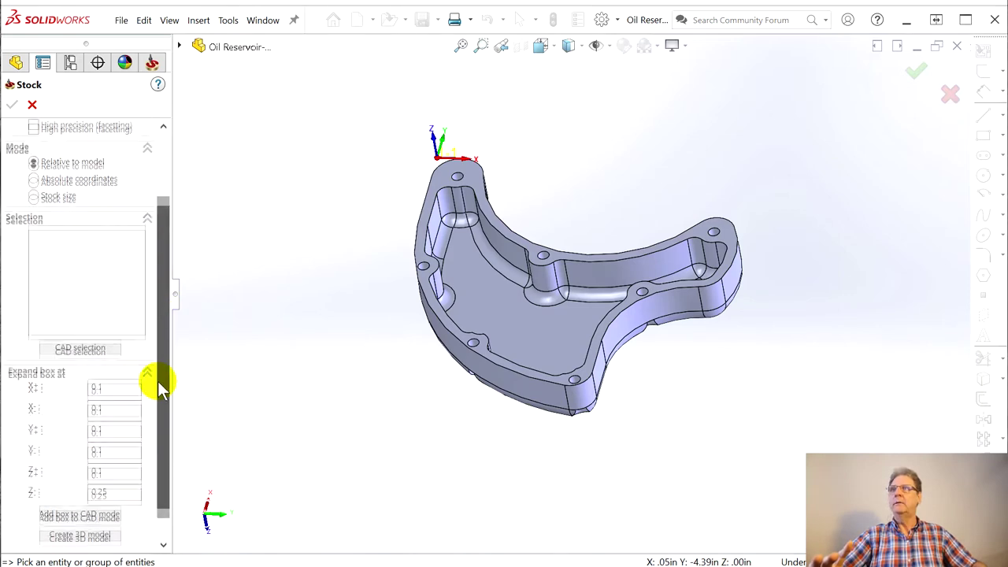
left_click(33, 199)
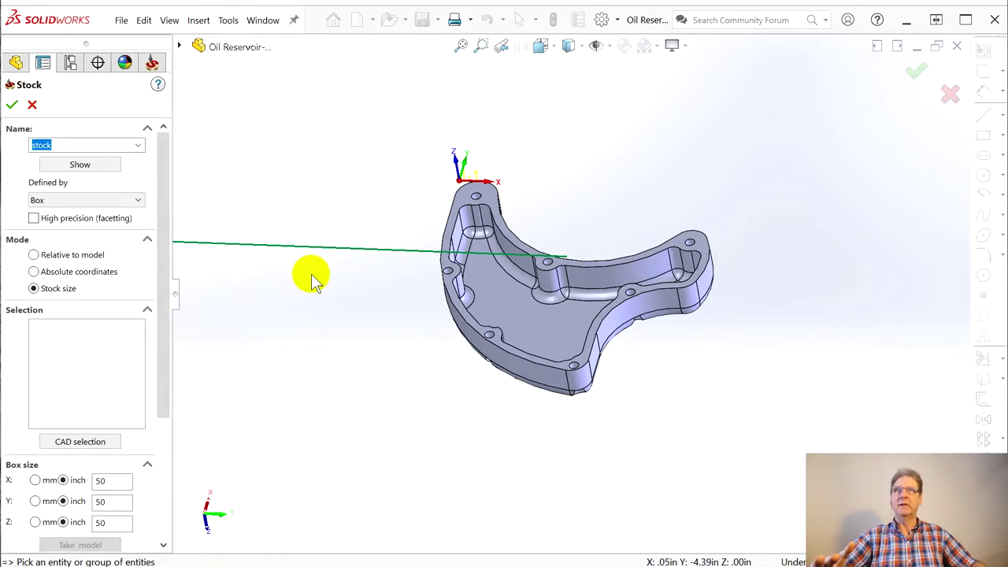
scroll(310, 281, "down", 2)
scroll(477, 286, "up", 5)
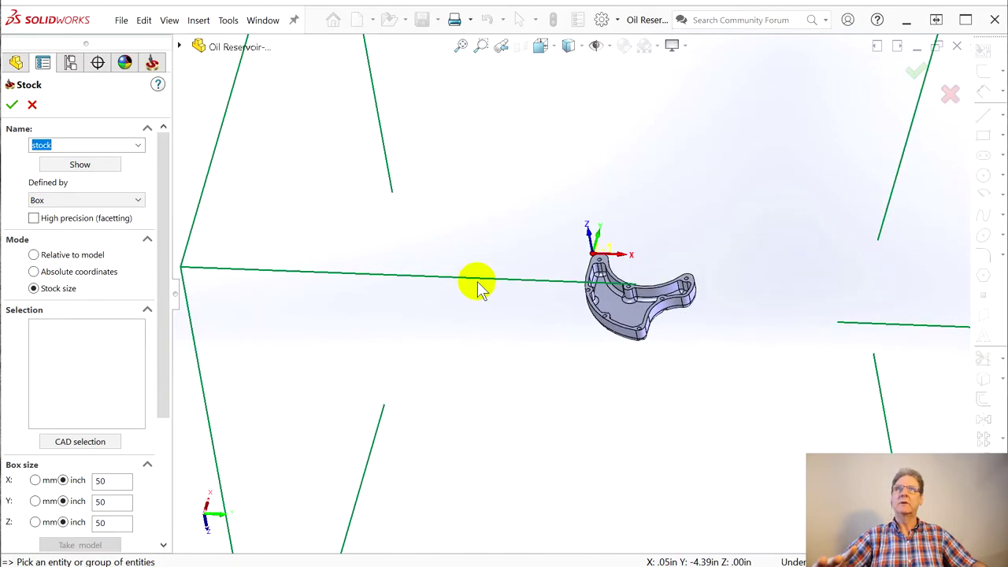
scroll(483, 286, "down", 5)
scroll(992, 330, "down", 1)
scroll(963, 334, "up", 3)
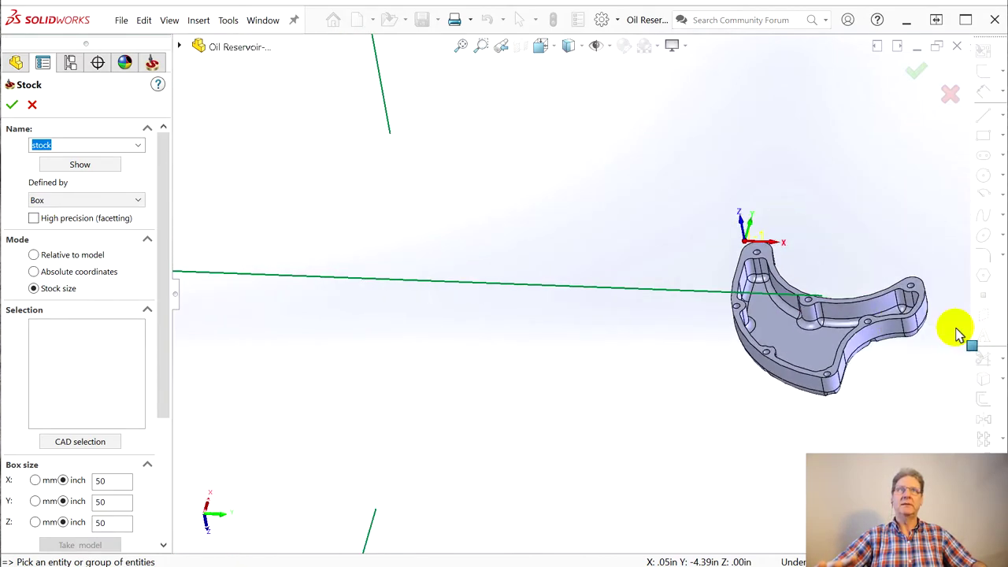
left_click(460, 45)
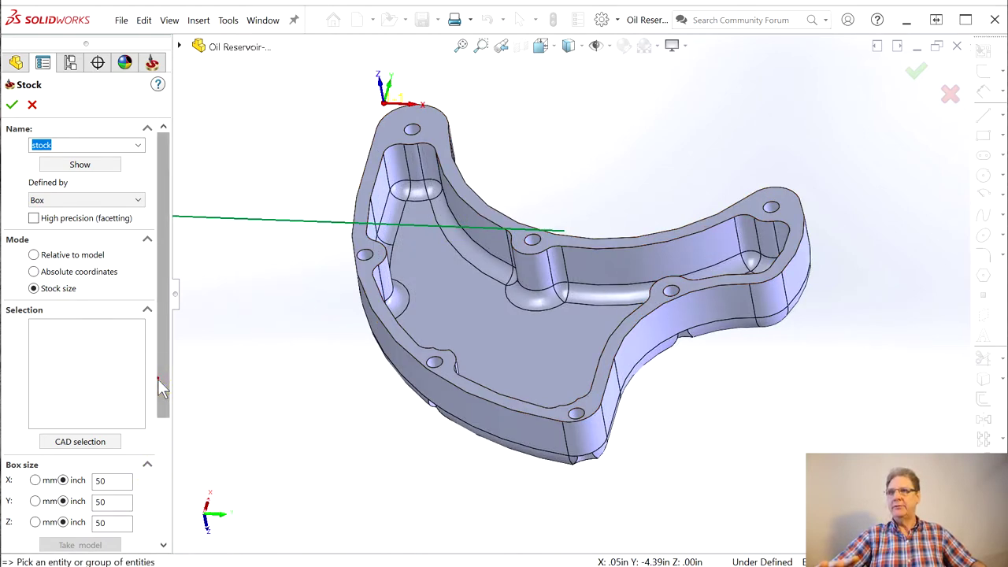
left_click_drag(158, 381, 155, 442)
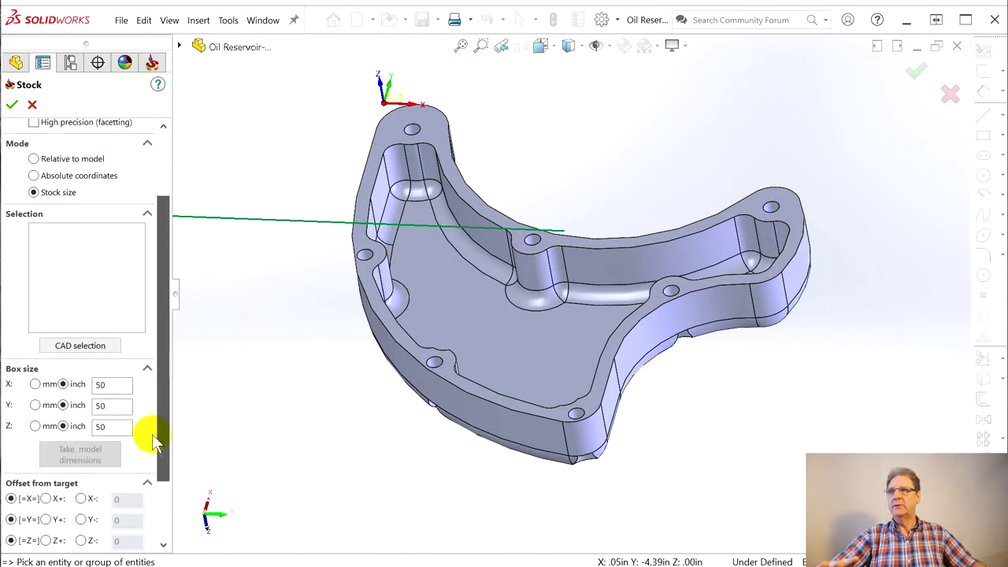
left_click(417, 354)
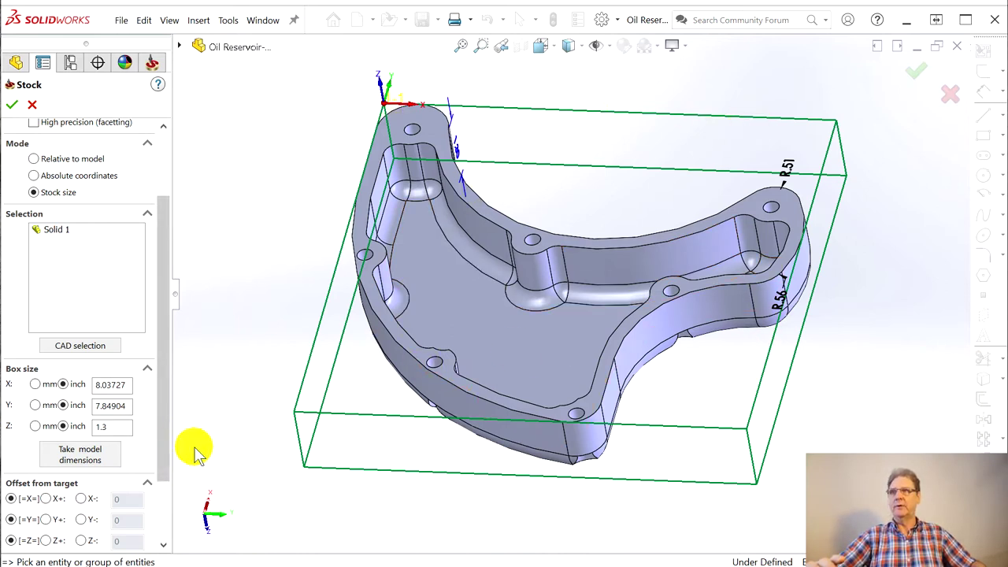
- Enter stock dimensions X 8.5, Y 8.5 and Z 1.5 inch
type("85")
left_click(96, 406)
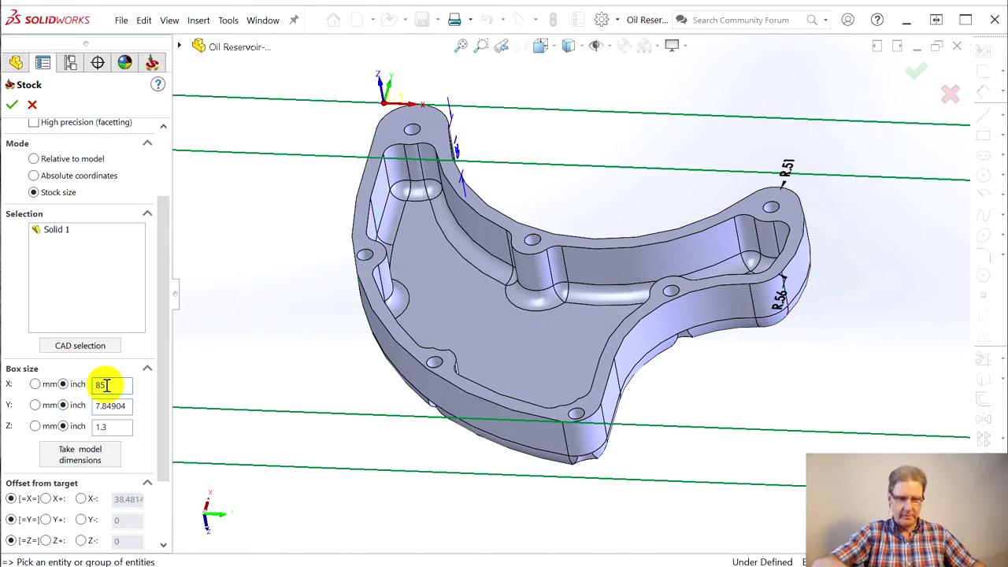
type(".")
left_click(126, 411)
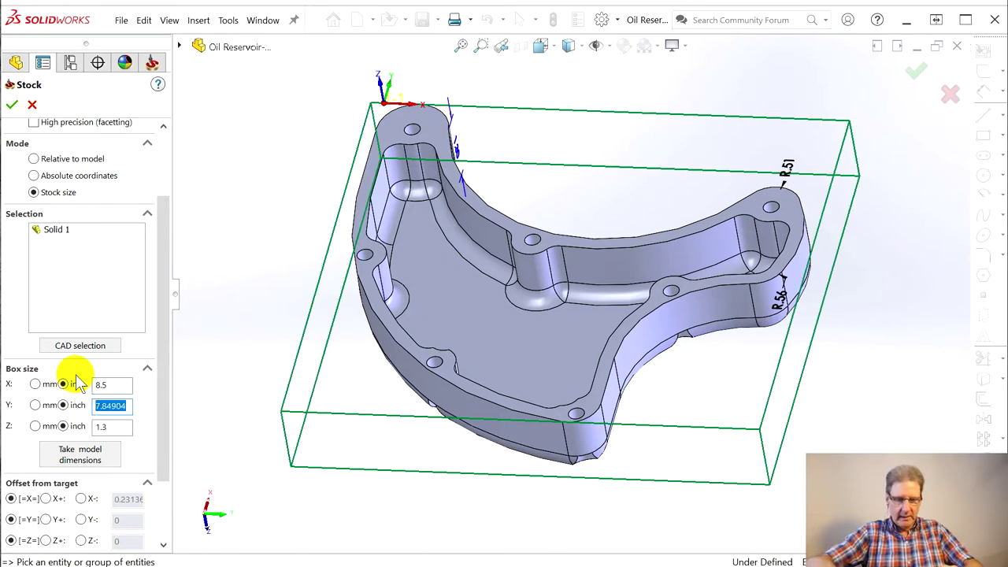
type("8.5")
left_click(109, 426)
left_click(110, 429)
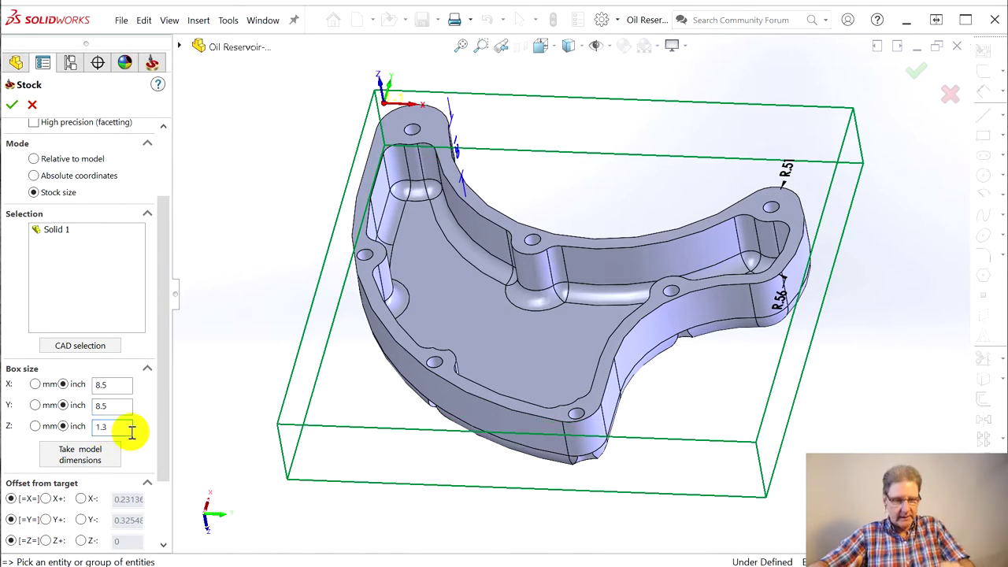
type("1.5")
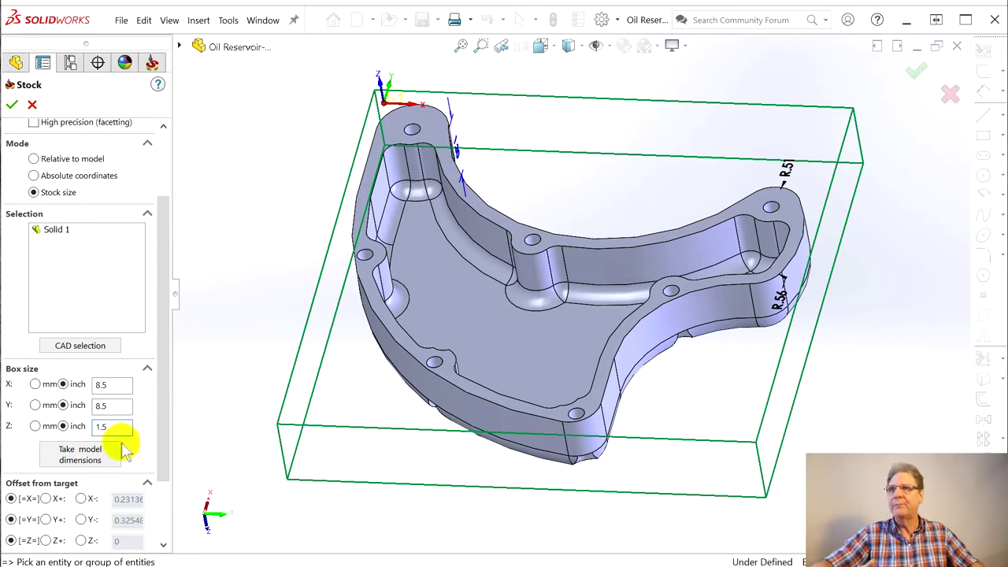
double_click(103, 405)
middle_click_drag(209, 382, 326, 286)
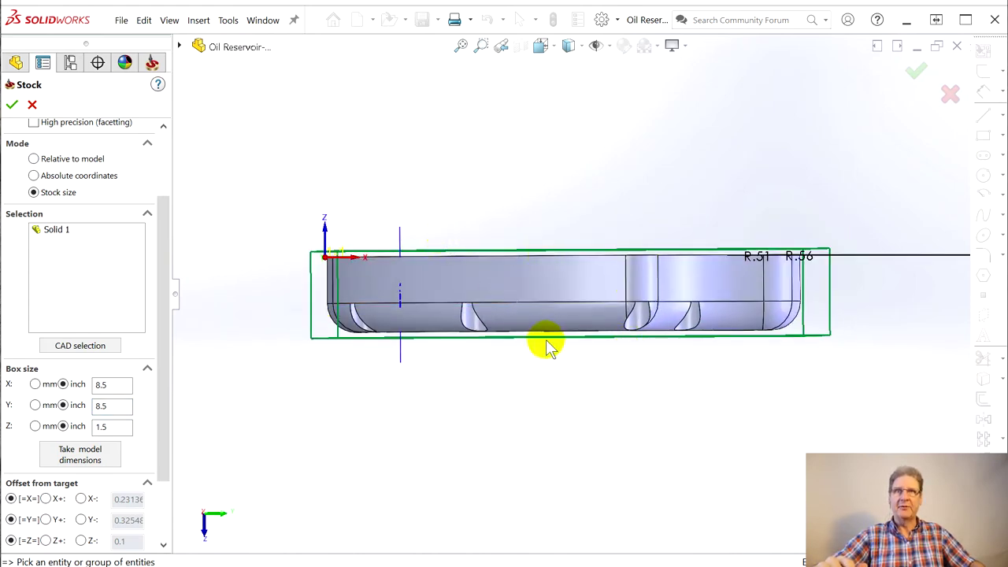
middle_click_drag(565, 330, 560, 375)
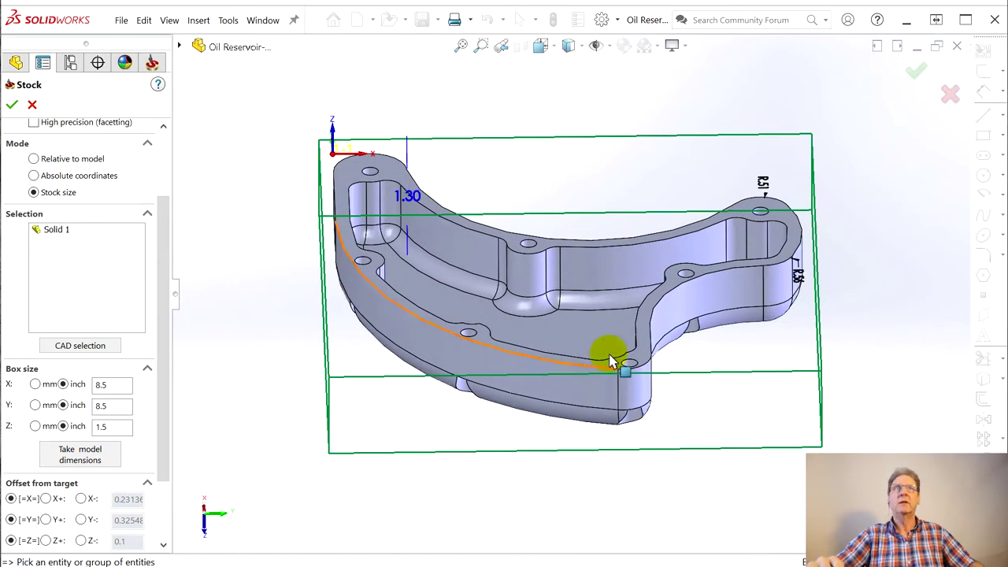
left_click_drag(165, 446, 142, 525)
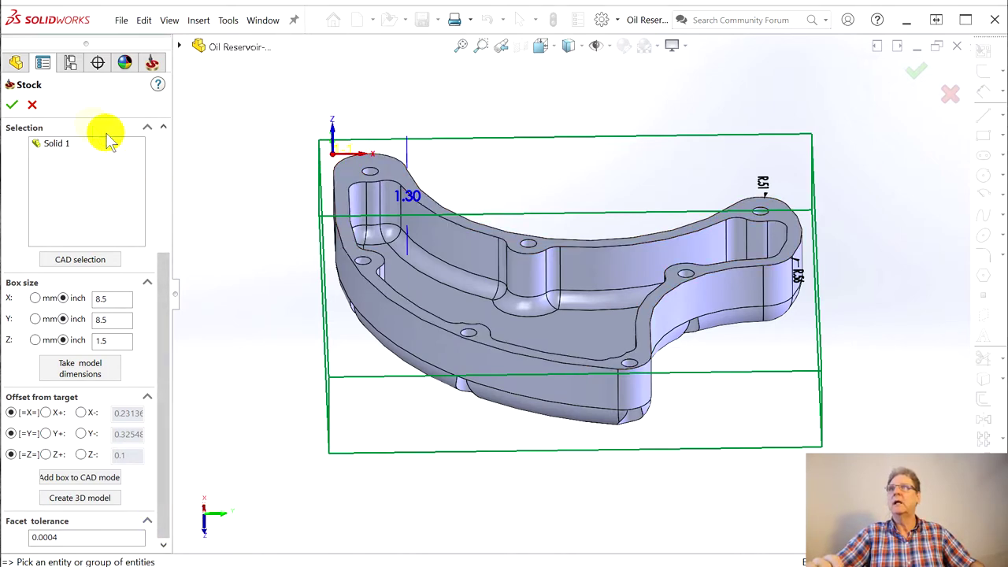
- Add the stock box to the CAD model and confirm the stock definition
double_click(17, 105)
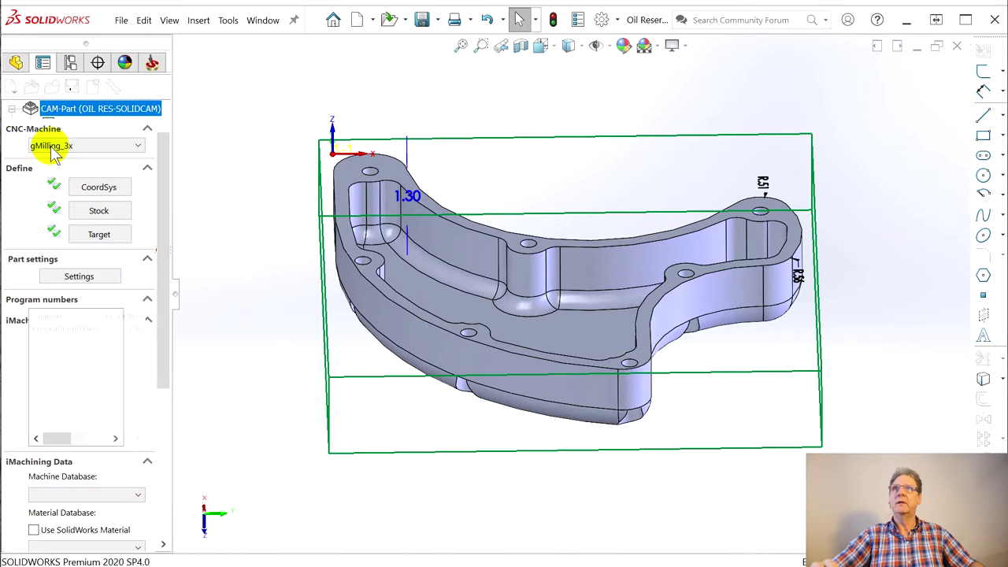
left_click(83, 211)
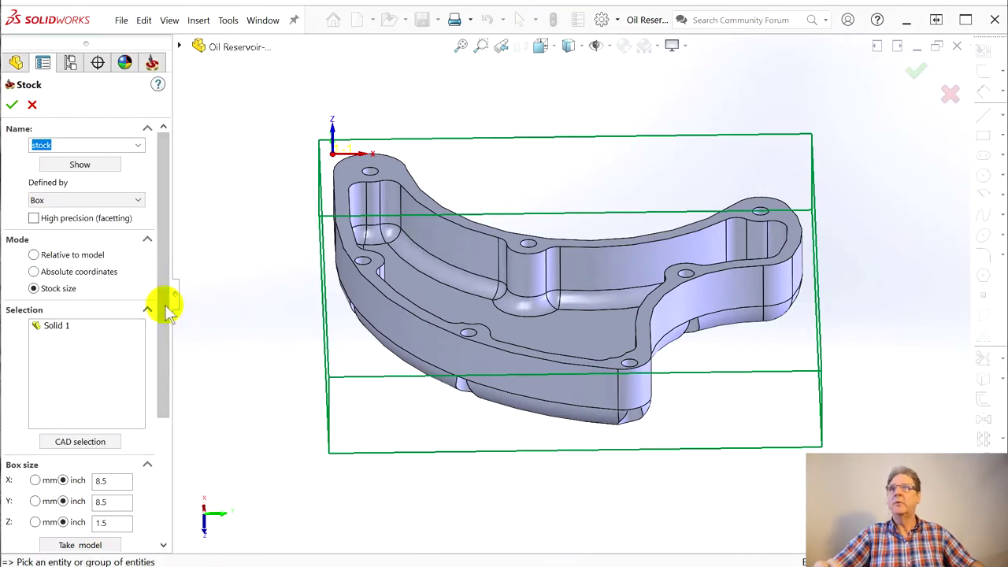
scroll(165, 315, "down", 5)
left_click(94, 478)
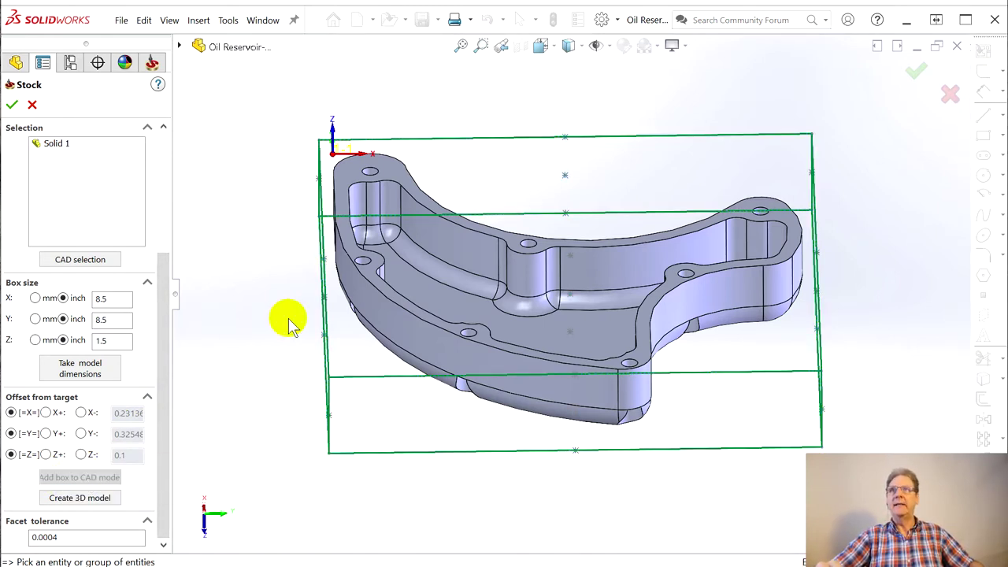
left_click(11, 104)
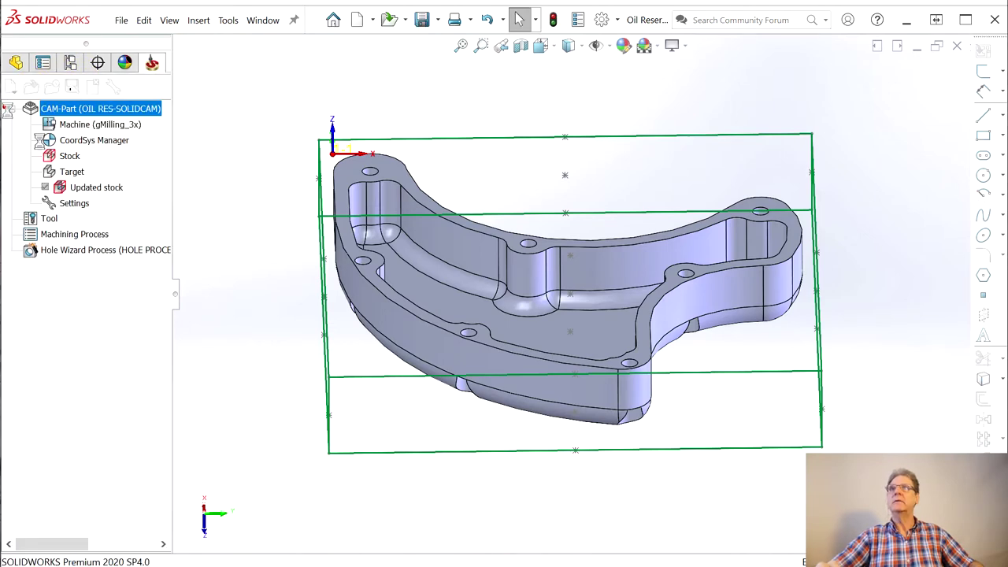
- Confirm the Milling Part Data so Operations with a Setup appear in the CAM tree
middle_click_drag(412, 354, 315, 168)
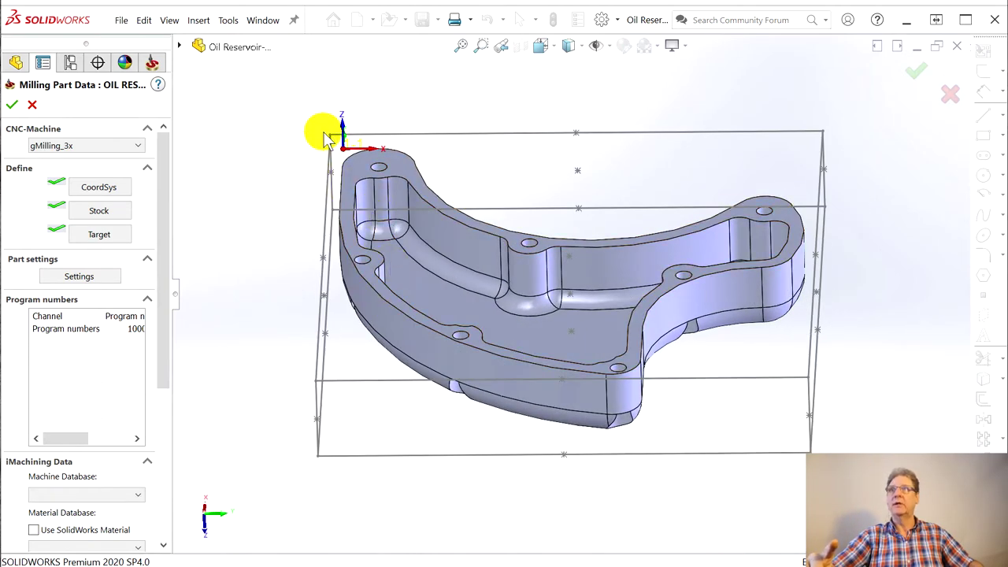
left_click(15, 65)
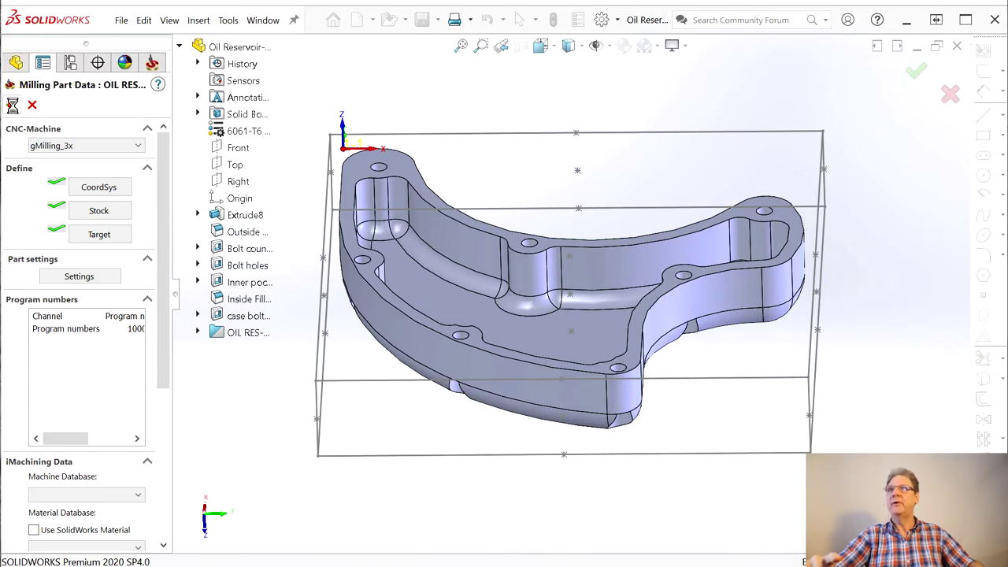
left_click(104, 273)
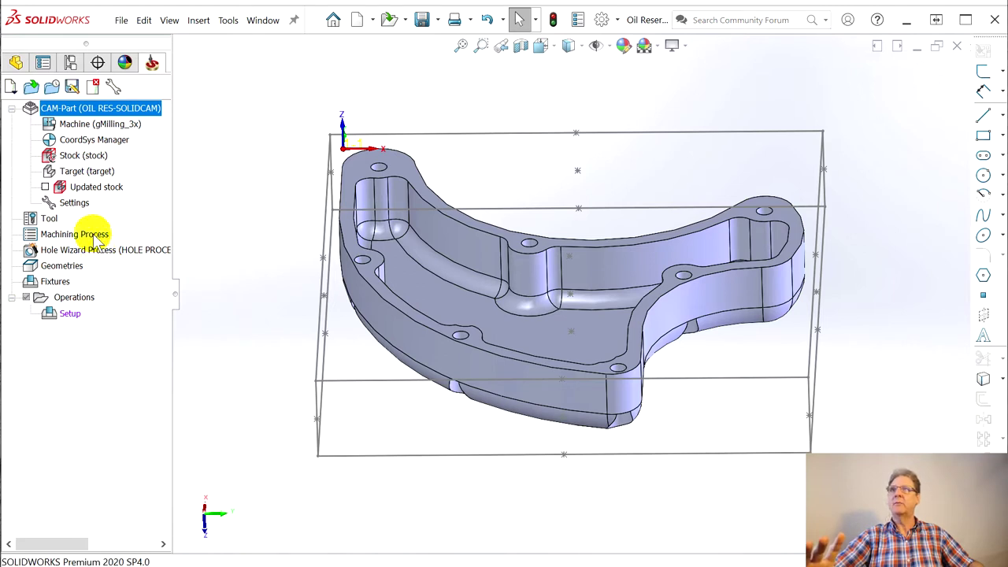
- Hide the Updated stock box and open the CoordSys Manager
left_click(49, 186)
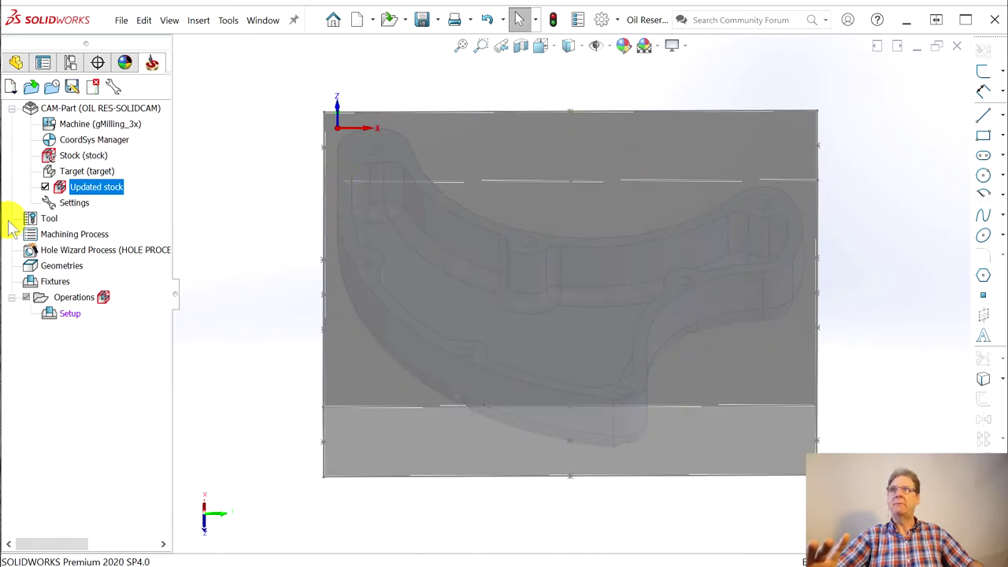
left_click(45, 187)
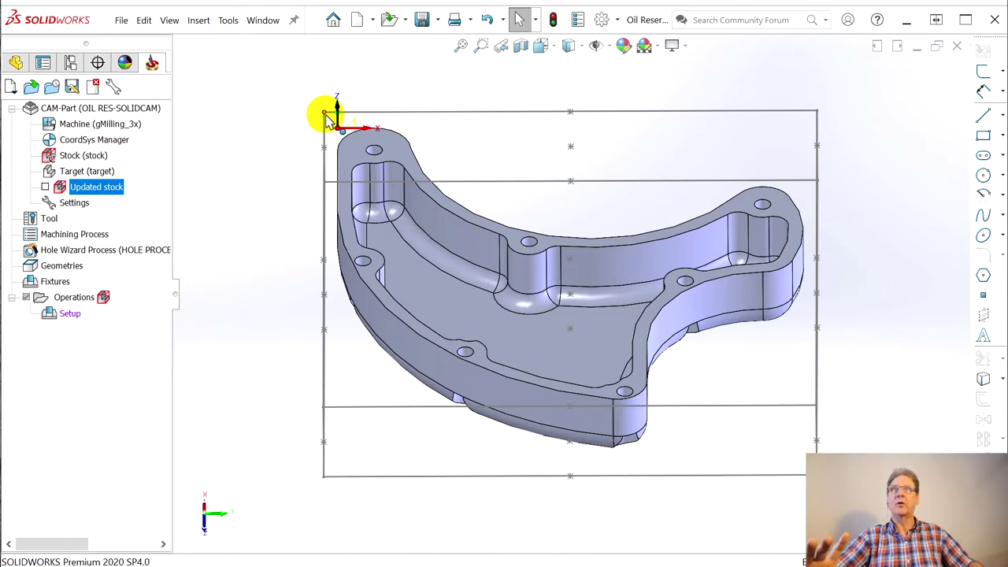
left_click(78, 143)
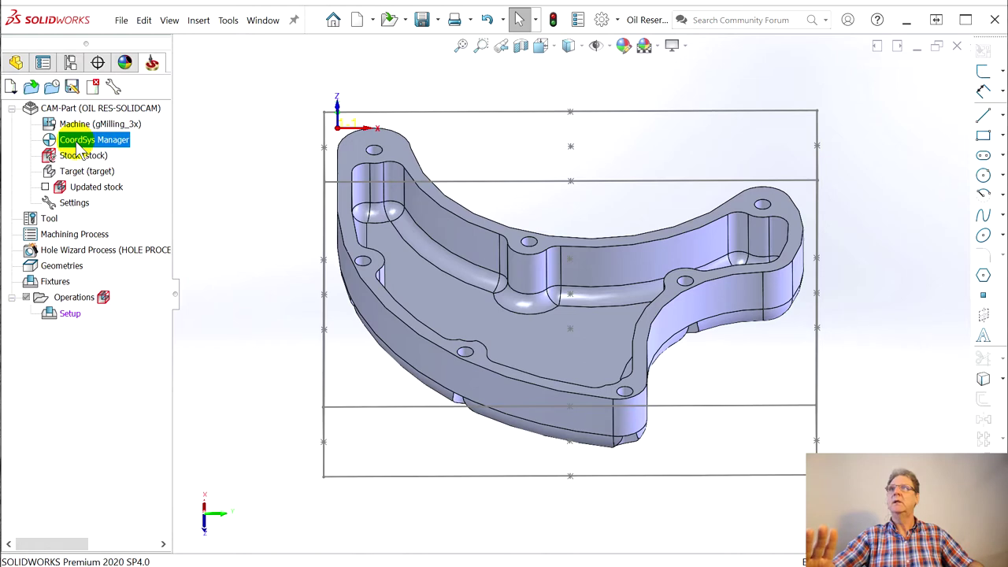
double_click(79, 141)
- Edit the 1- Inside setup coordinate system and redefine it from the flange top face
left_click(78, 156)
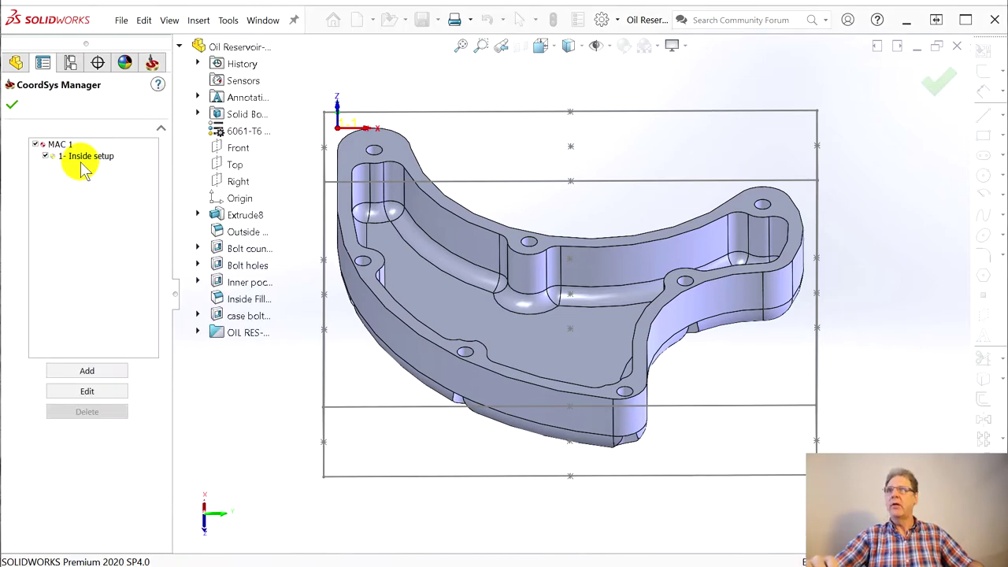
left_click(85, 391)
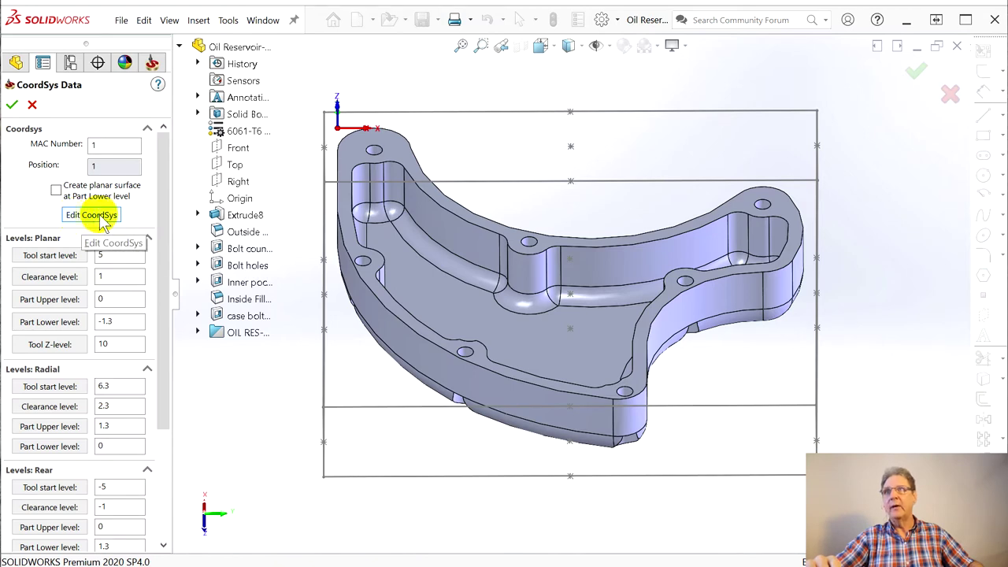
left_click(91, 219)
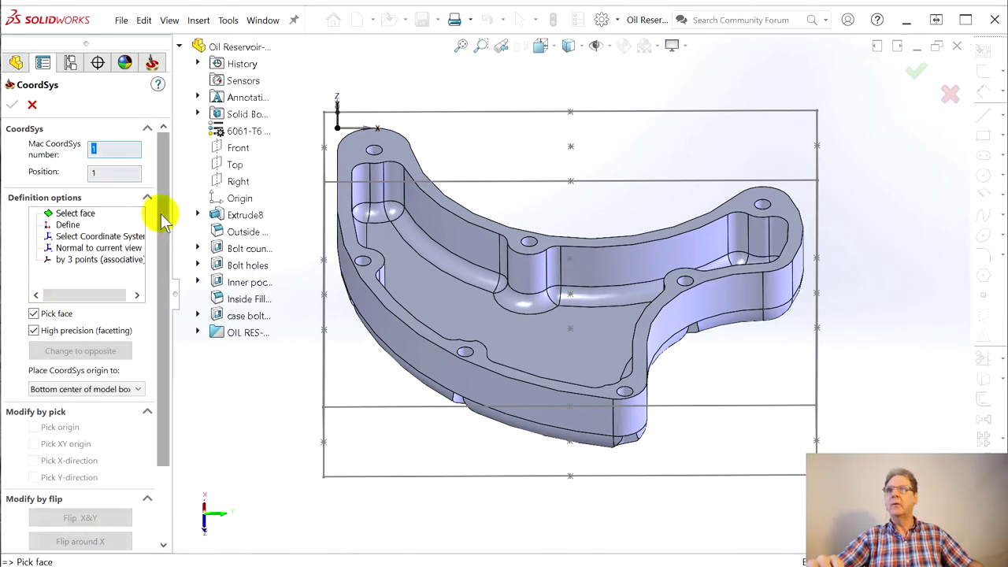
scroll(164, 228, "down", 5)
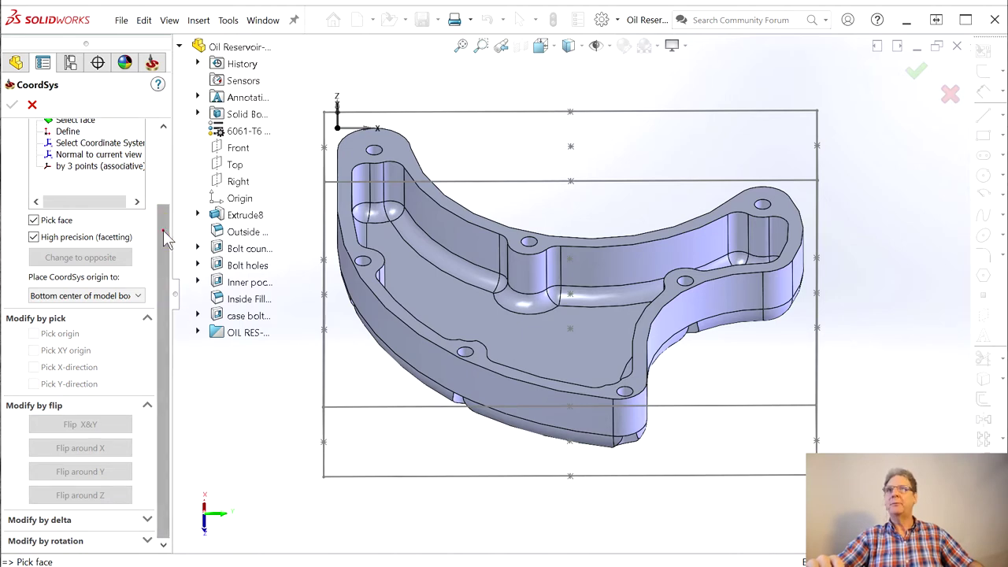
scroll(168, 207, "up", 3)
left_click(78, 192)
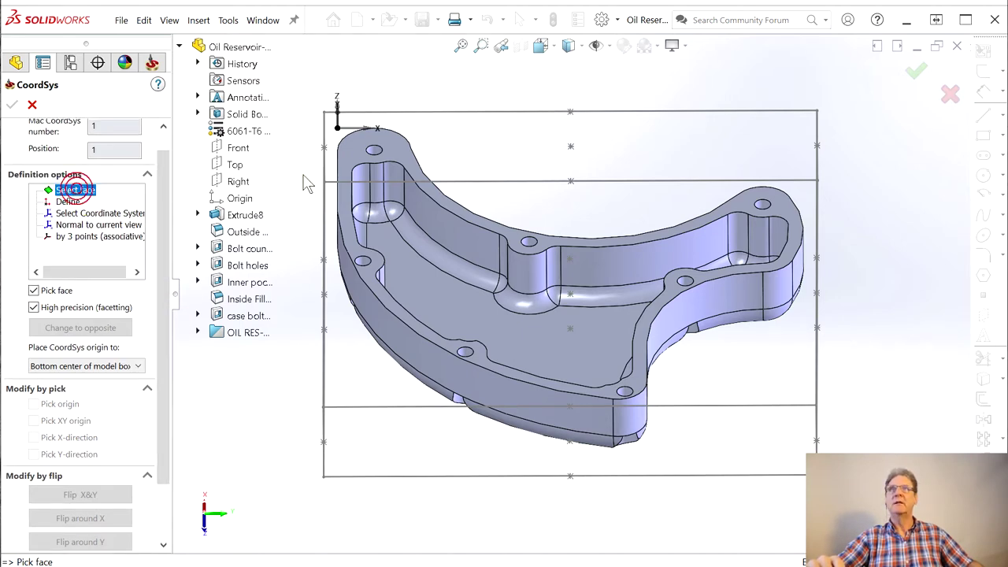
left_click(344, 155)
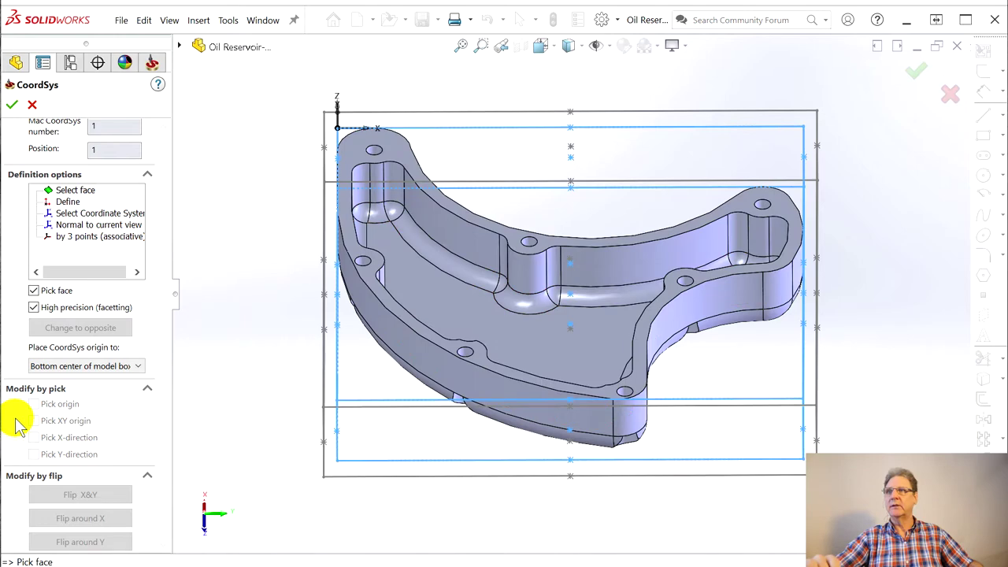
- Move the origin to the top-left box corner and accept MAC 1 with levels 4.9 to -1.4
scroll(168, 371, "down", 3)
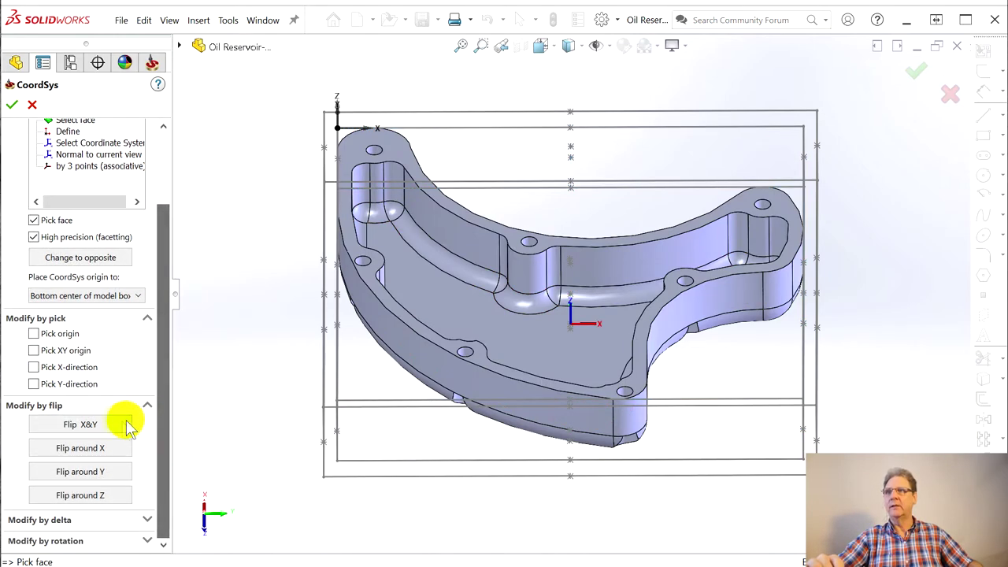
left_click(34, 333)
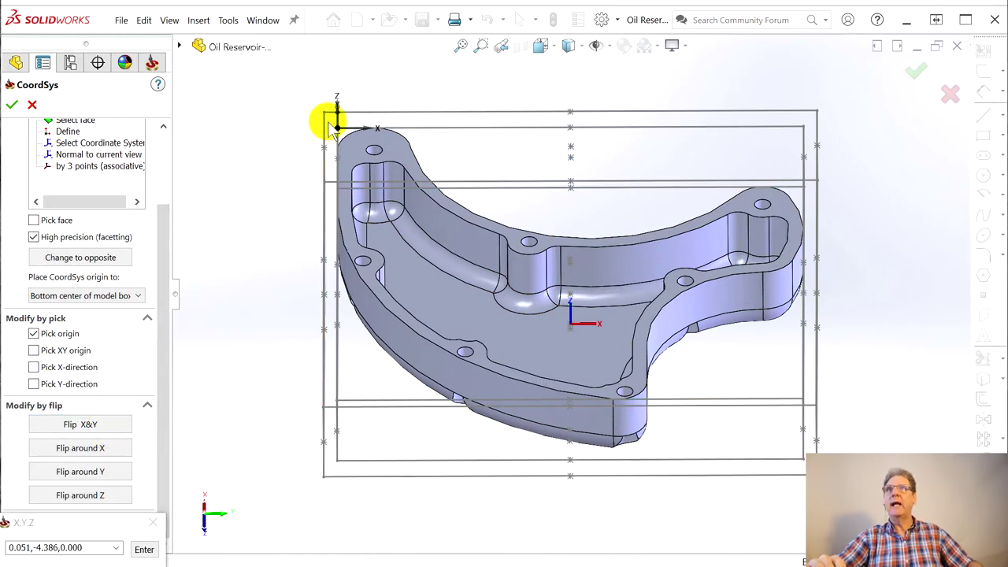
middle_click_drag(322, 210, 401, 263)
mouse_move(434, 81)
middle_mouse_down()
mouse_move(432, 126)
mouse_move(445, 67)
middle_mouse_up()
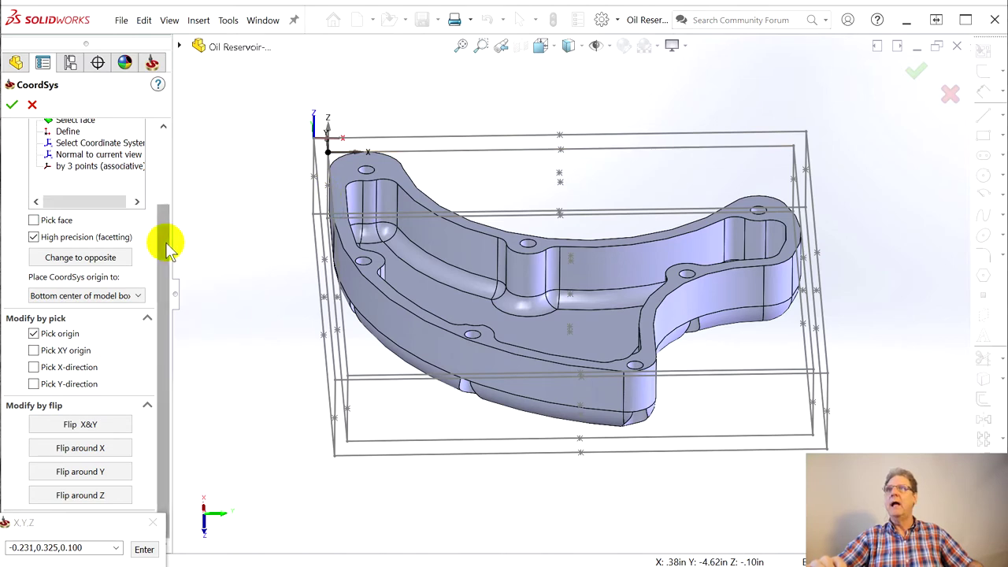
scroll(168, 249, "up", 3)
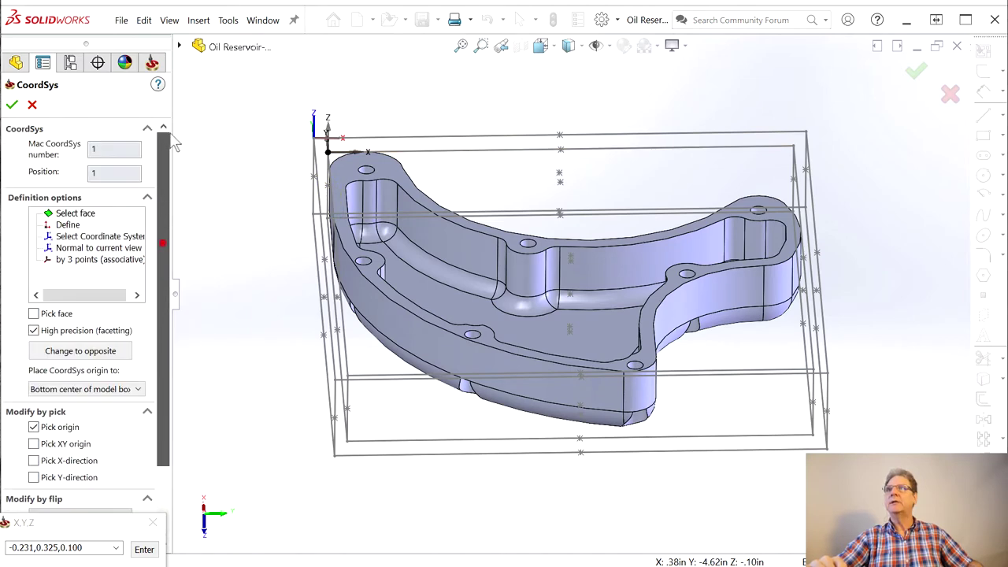
left_click(12, 105)
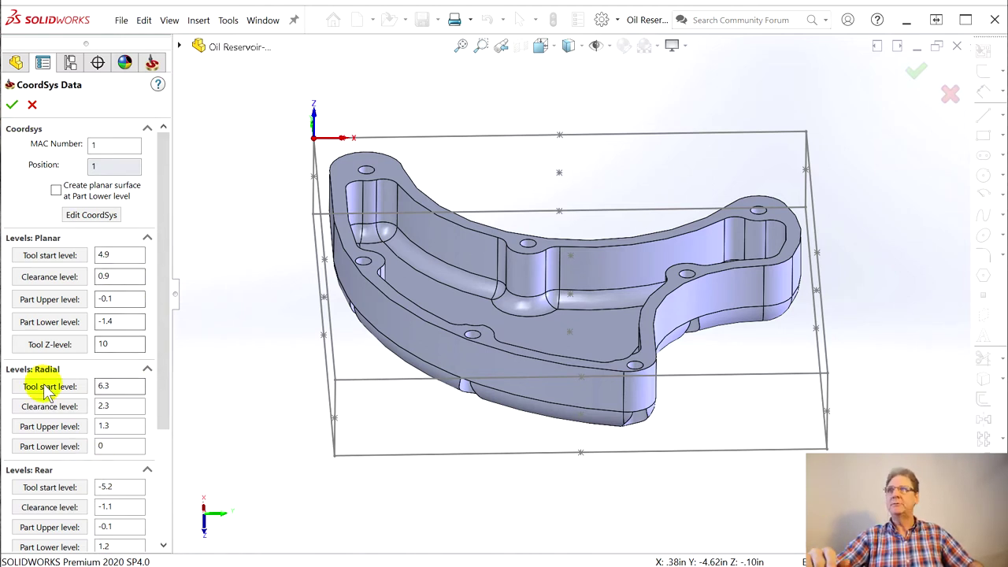
left_click(14, 105)
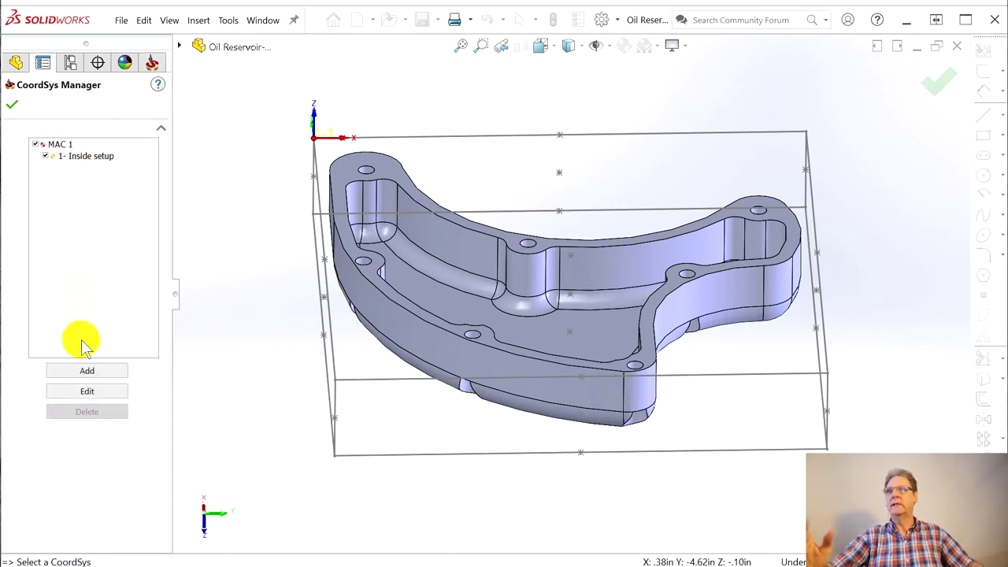
left_click(12, 105)
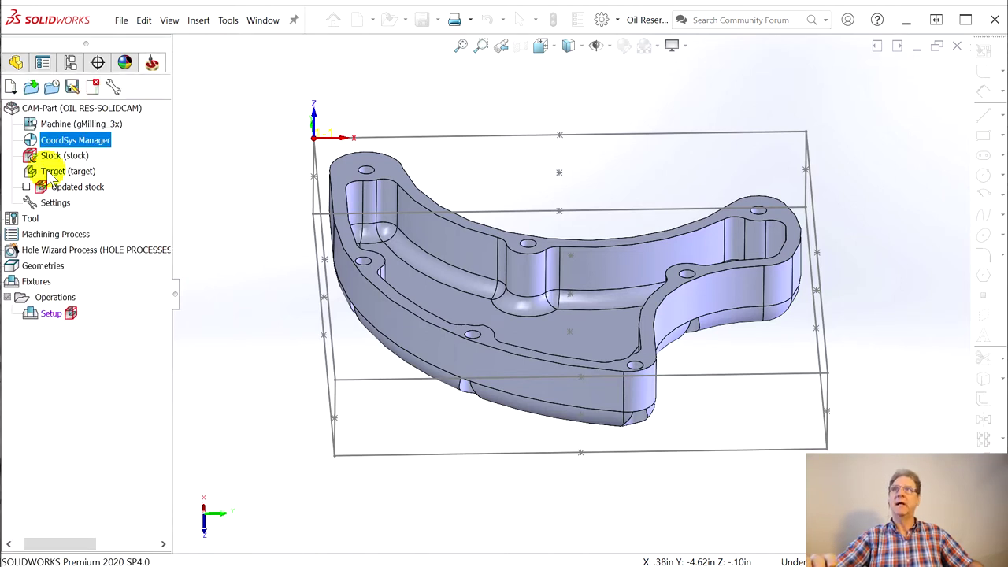
left_click(26, 187)
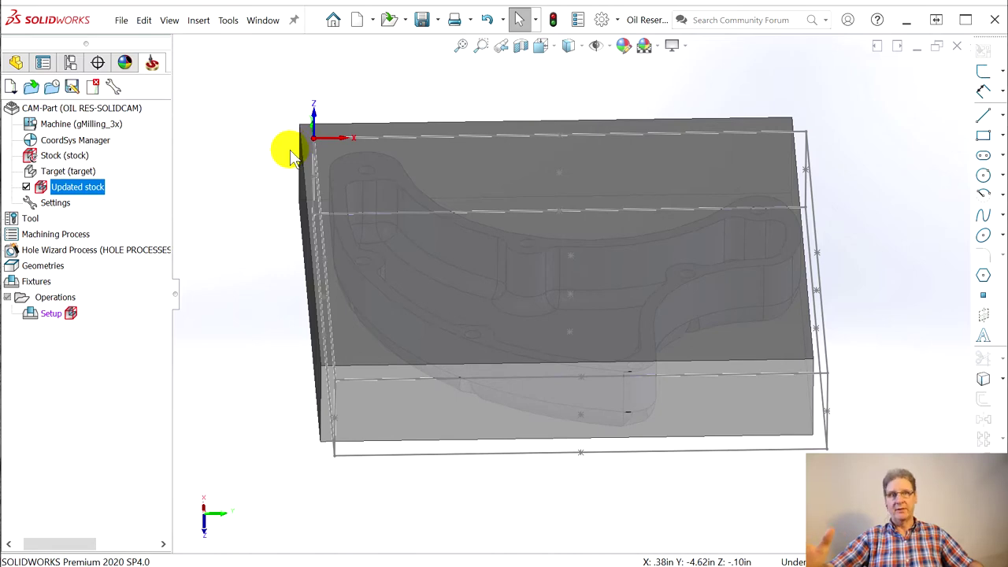
left_click(26, 187)
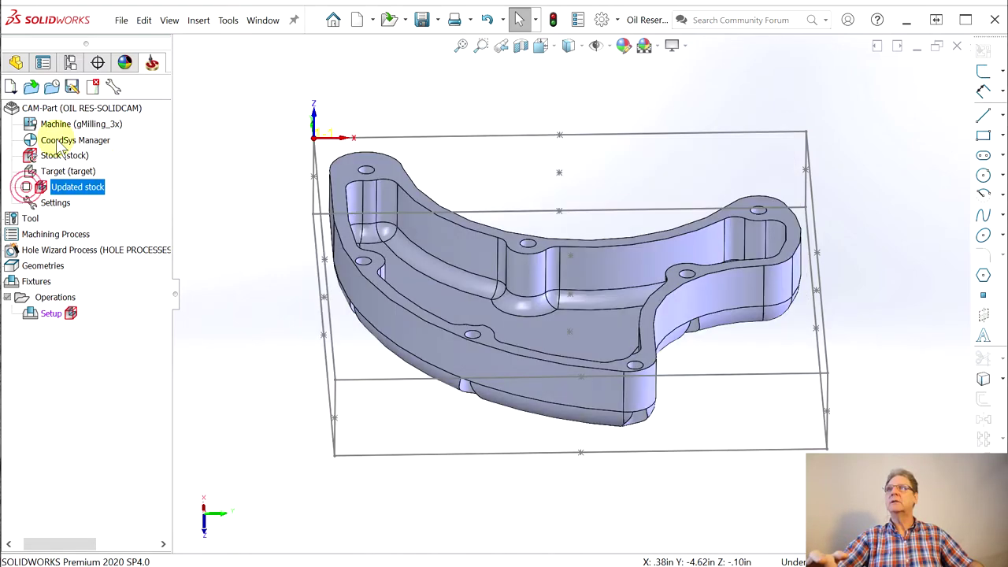
double_click(50, 156)
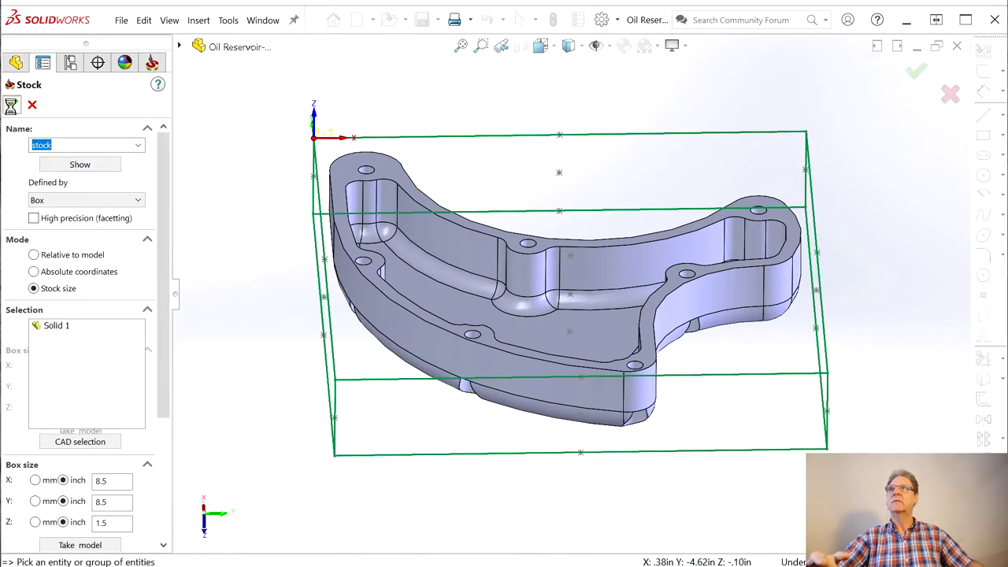
left_click(11, 105)
left_click(26, 187)
left_click(26, 187)
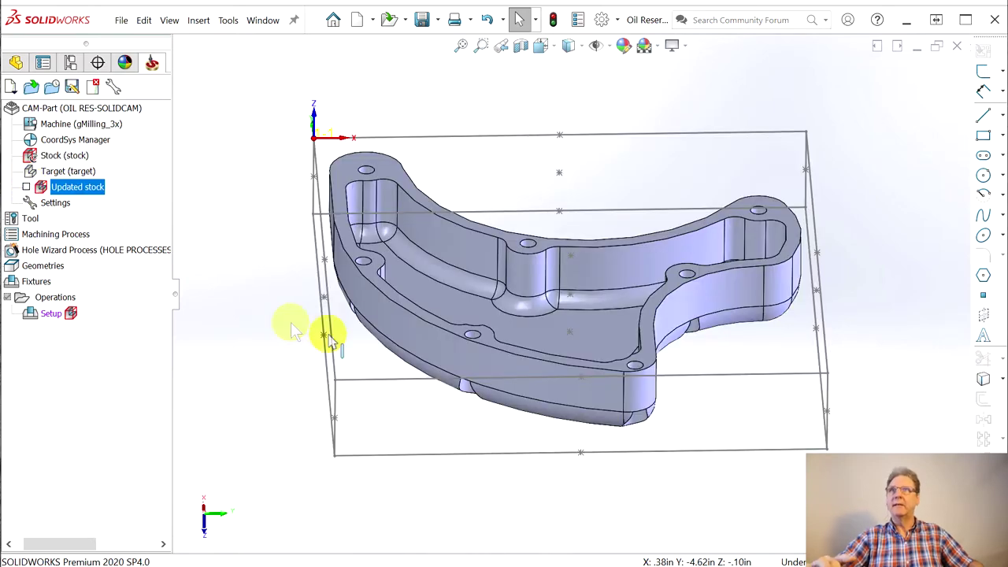
mouse_move(486, 320)
middle_mouse_down()
mouse_move(484, 333)
mouse_move(599, 308)
middle_mouse_up()
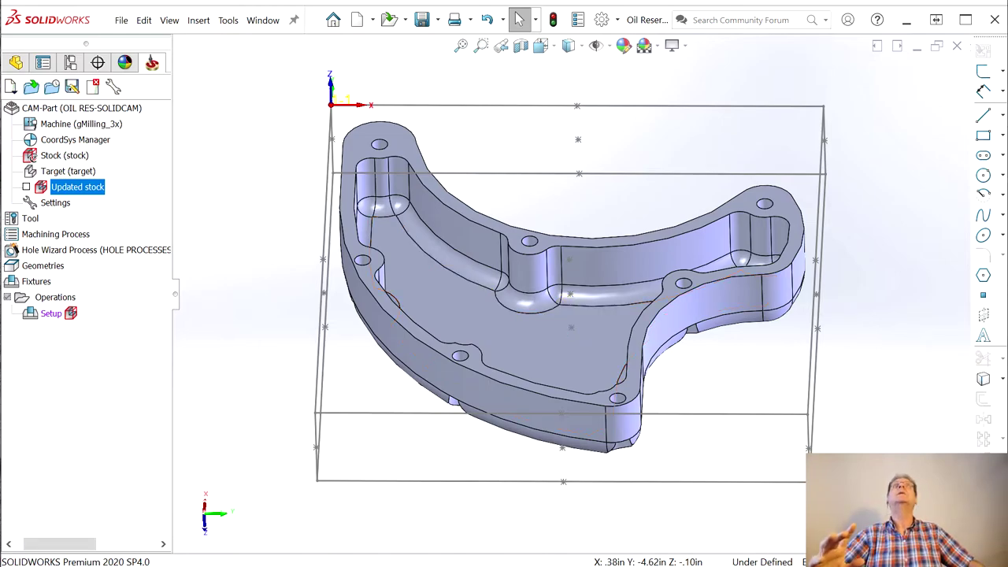
key("alt+Tab")
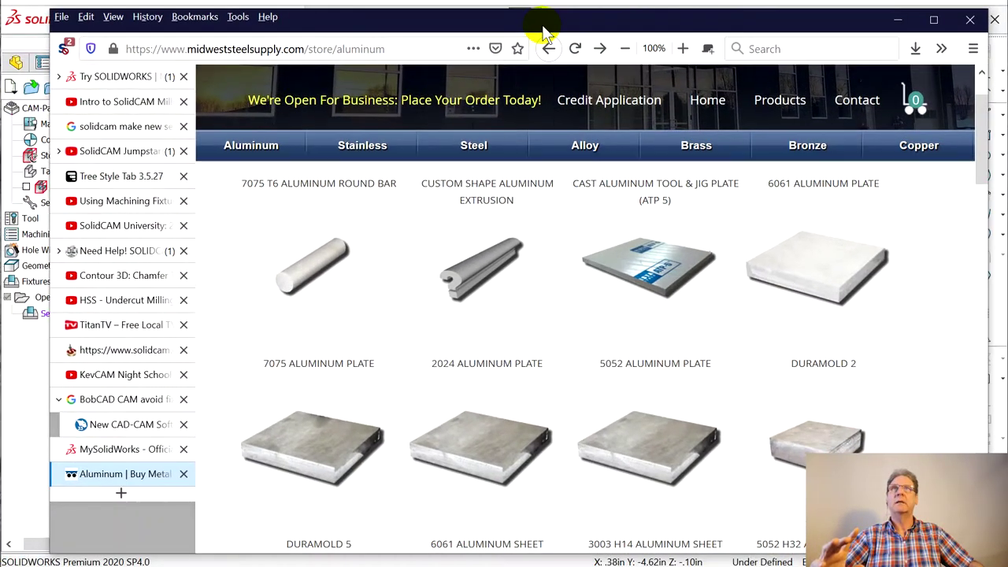
scroll(519, 97, "up", 2)
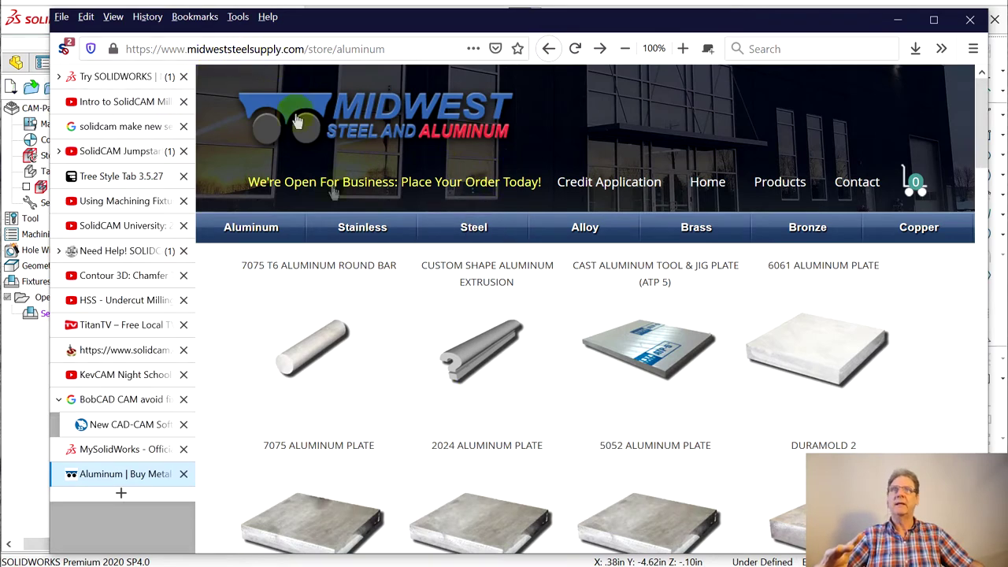
left_click_drag(483, 33, 456, 28)
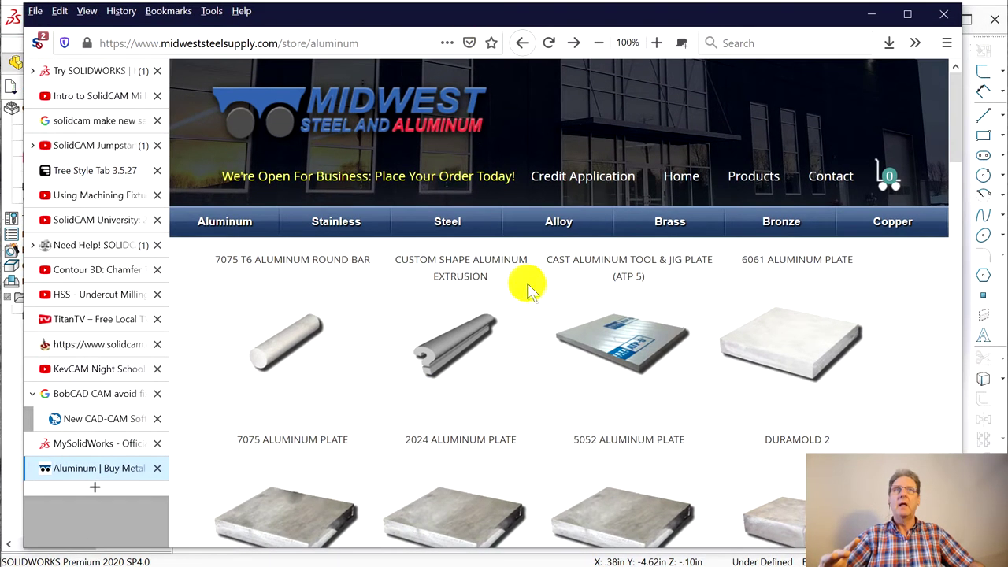
scroll(543, 292, "down", 4)
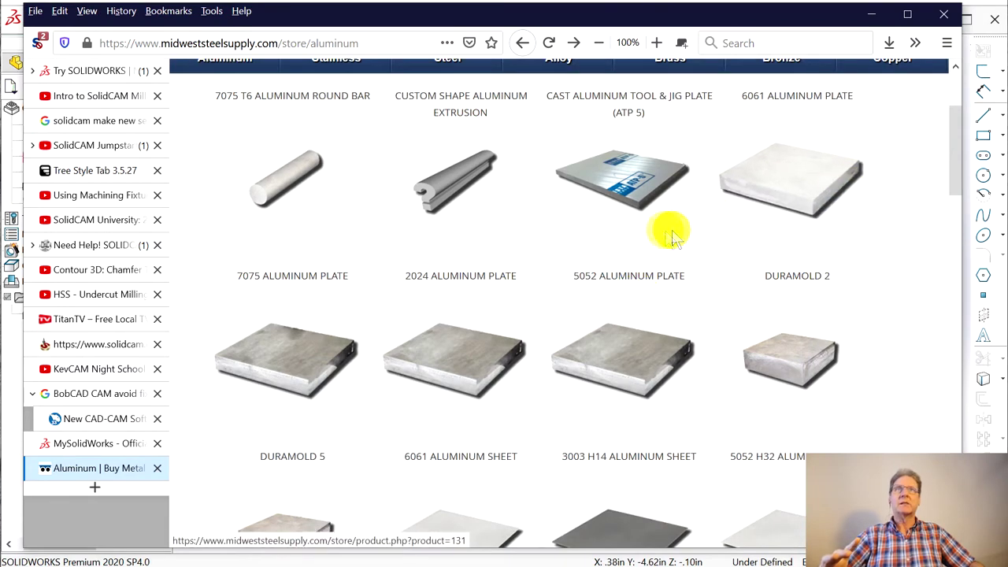
scroll(693, 230, "up", 4)
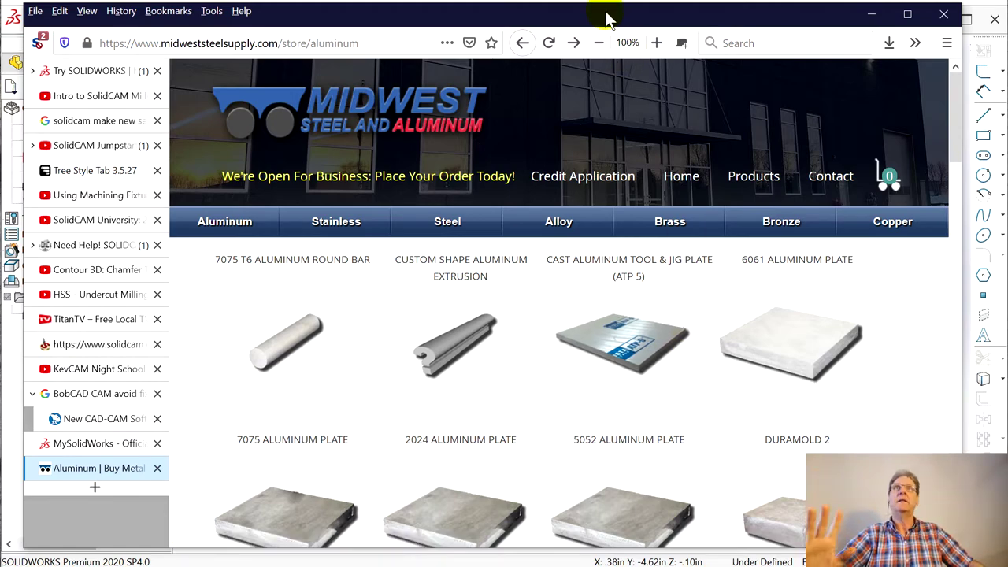
key("alt+Tab")
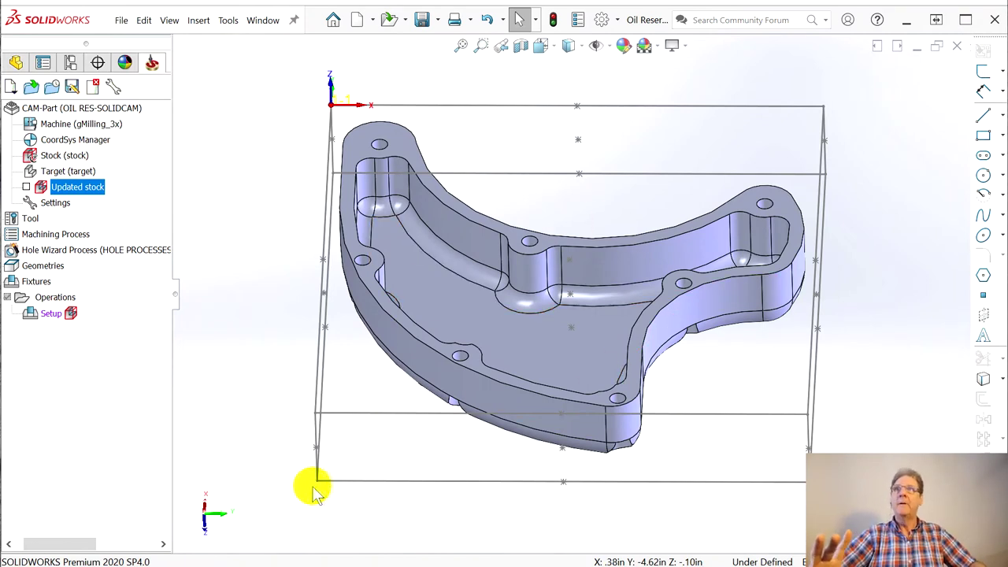
- Add a 3D HSR milling operation under Operations, opening the HM Roughing settings
right_click(51, 314)
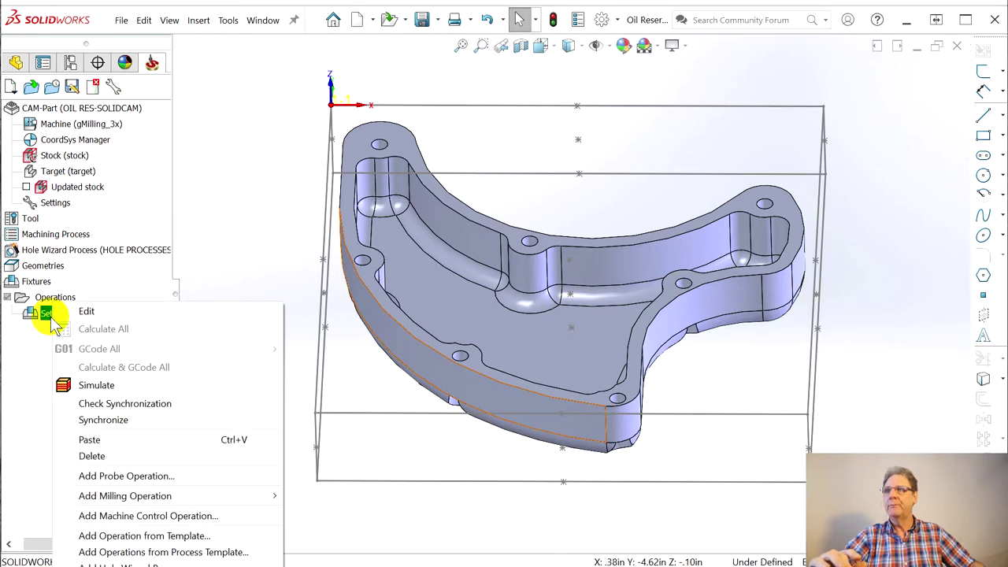
left_click(49, 297)
right_click(38, 297)
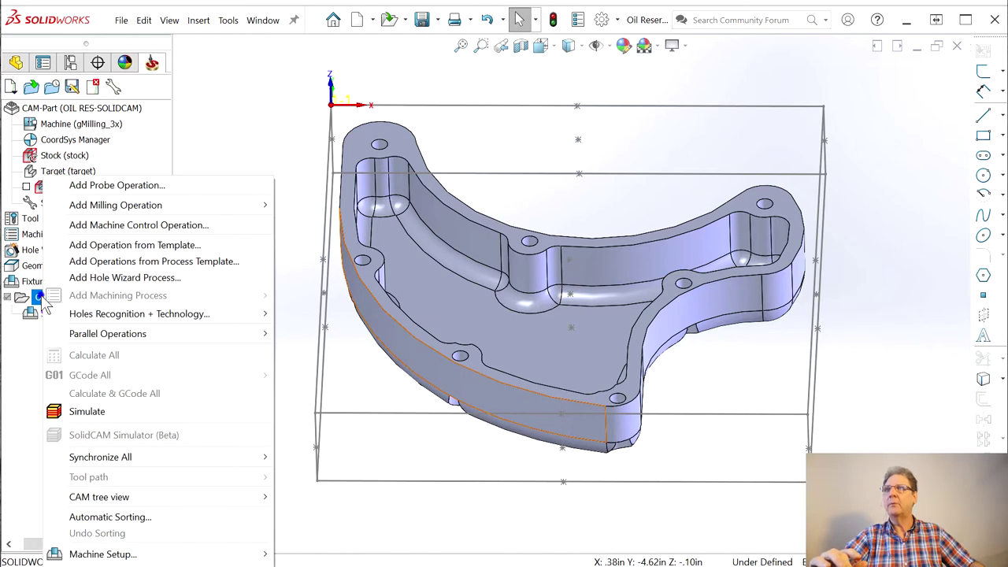
mouse_move(108, 206)
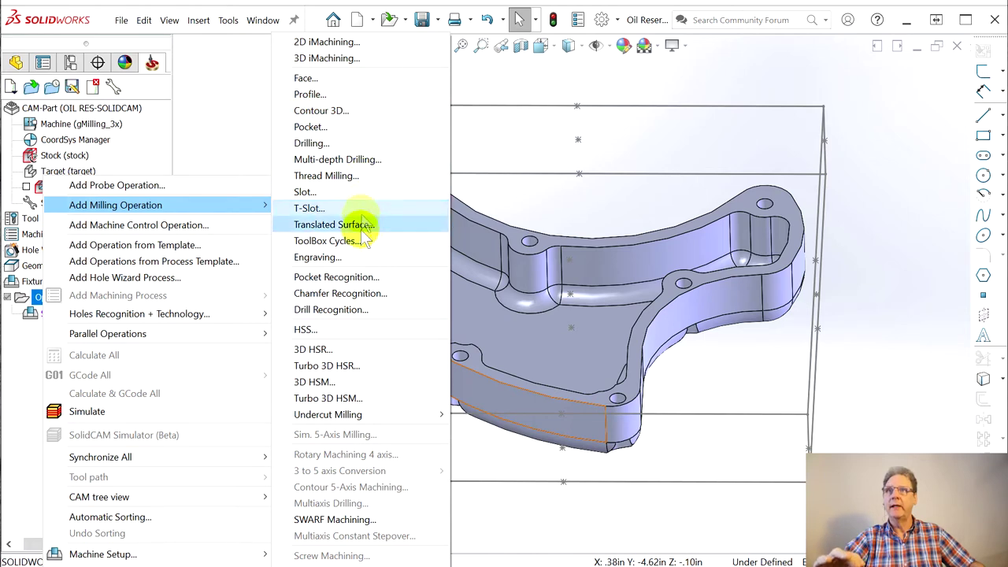
left_click(315, 350)
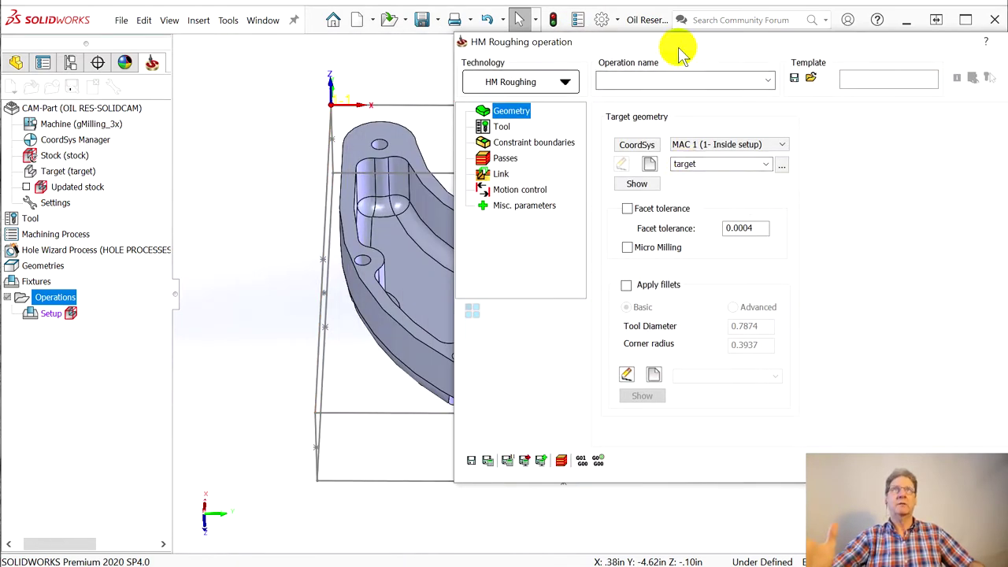
left_click_drag(683, 43, 877, 63)
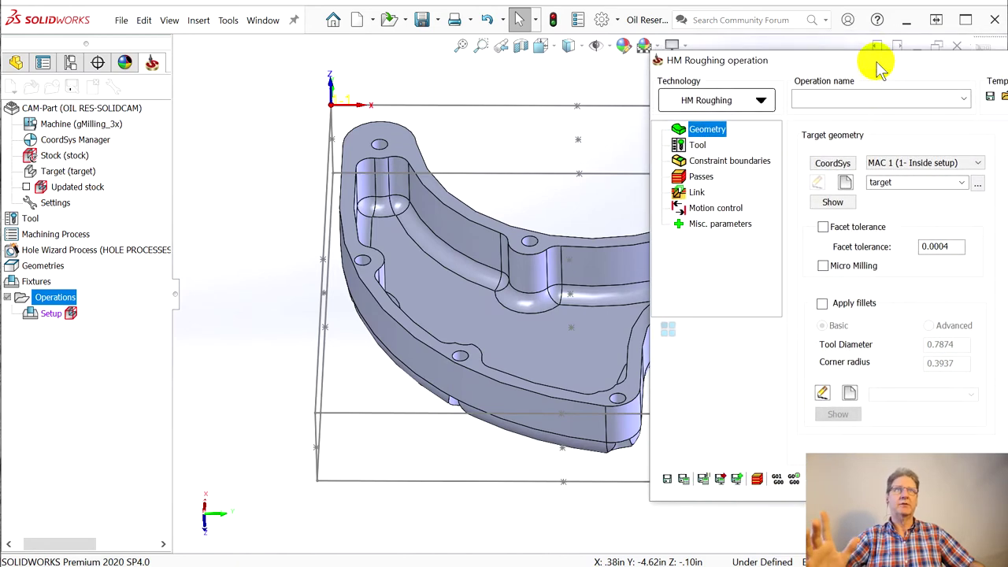
- Define the whole part body as the HM Roughing target geometry
left_click(847, 185)
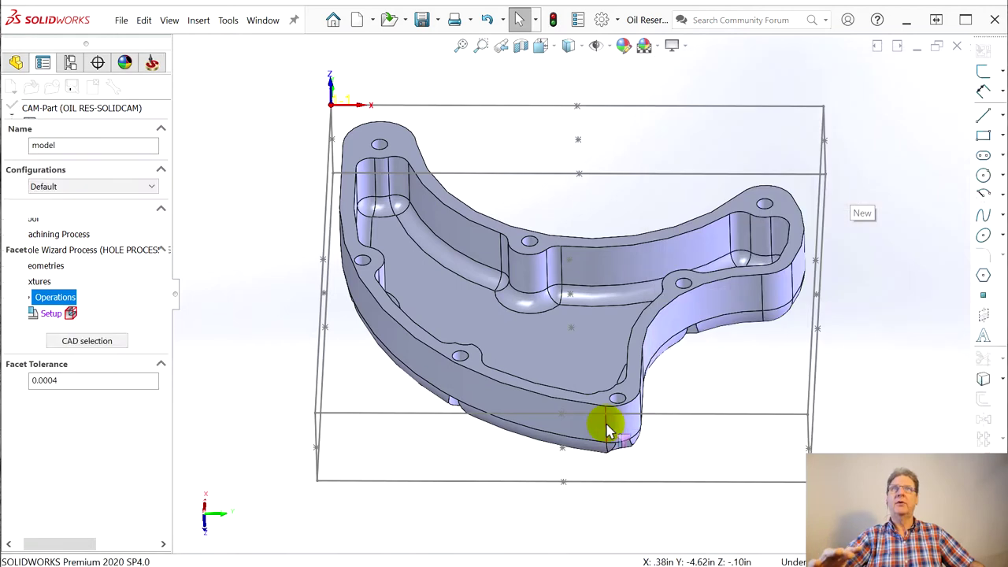
left_click(450, 260)
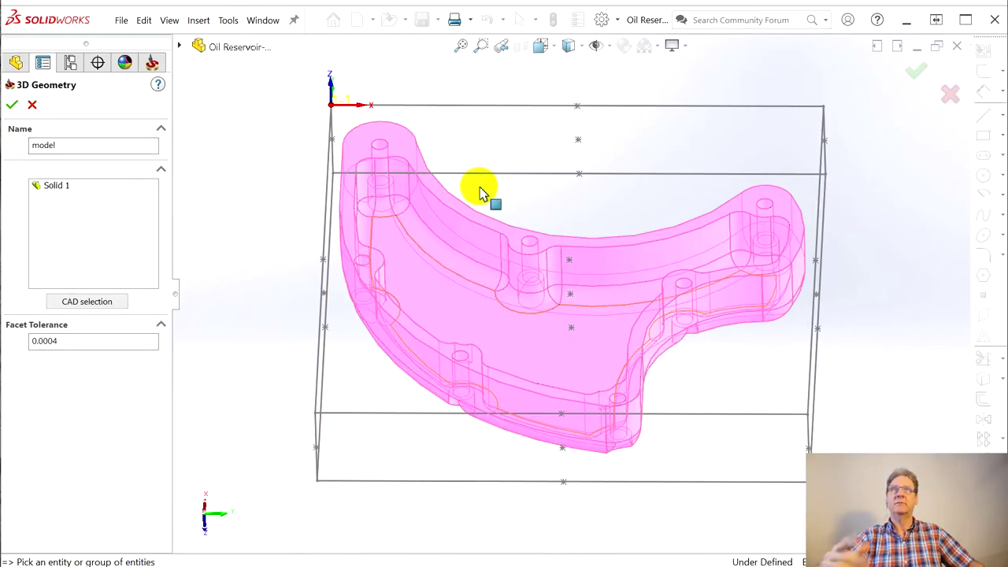
left_click(12, 105)
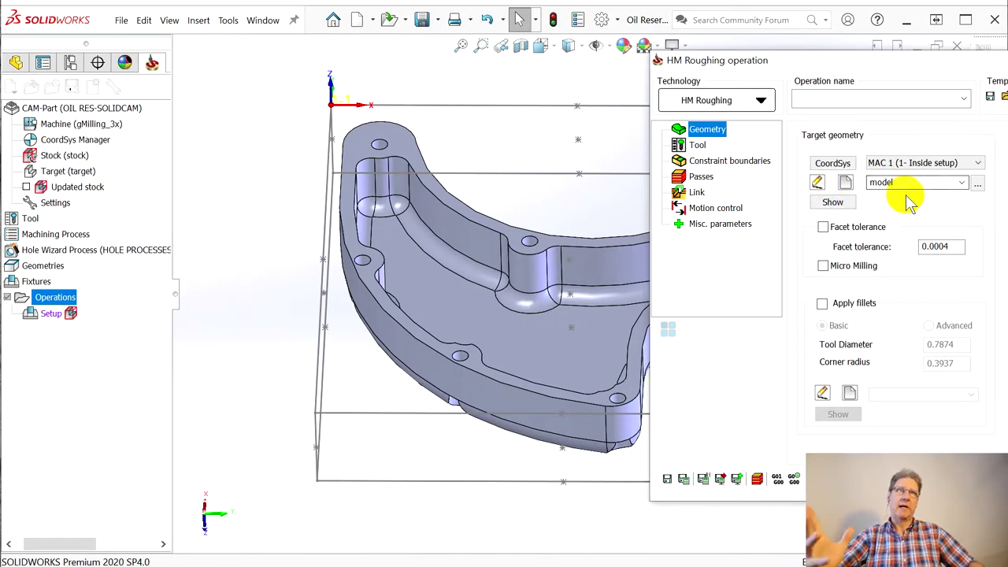
- Bring up the HM Roughing operation's tool settings and start choosing a tool
left_click_drag(835, 63, 827, 63)
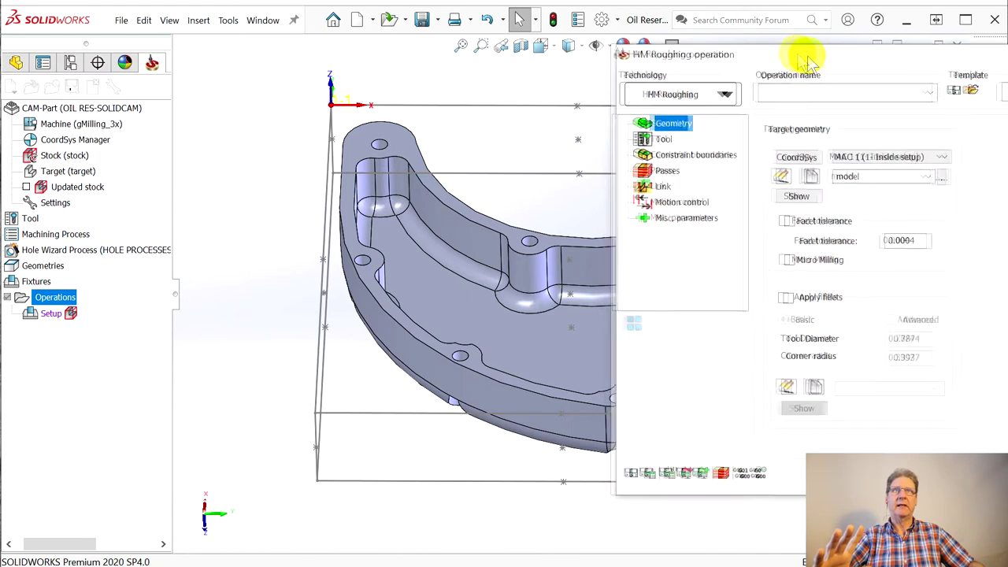
left_click(690, 145)
left_click(898, 388)
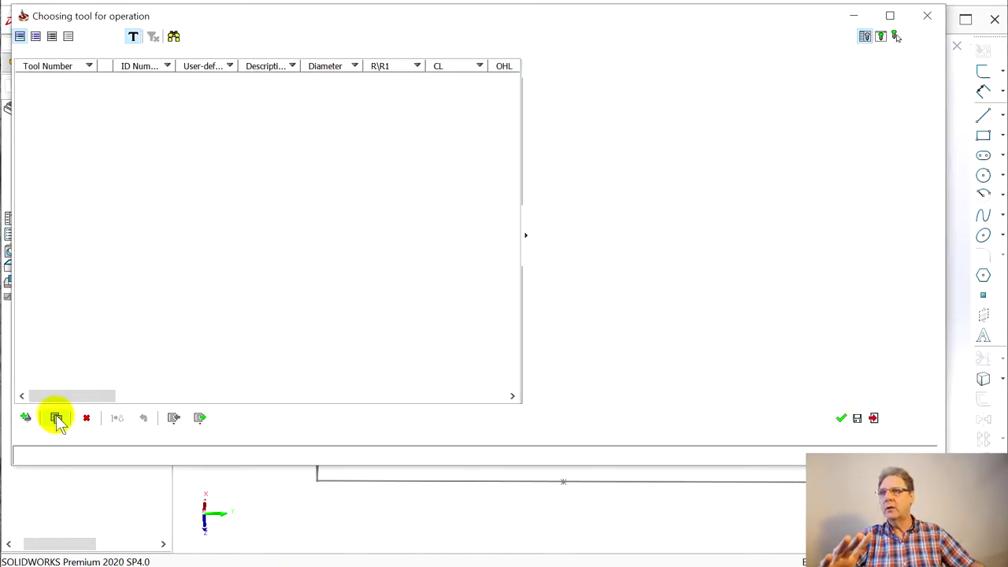
- Load the SOLIDCAM MASTER TOOLS FOR ALUMINUM library for tool import
left_click(174, 418)
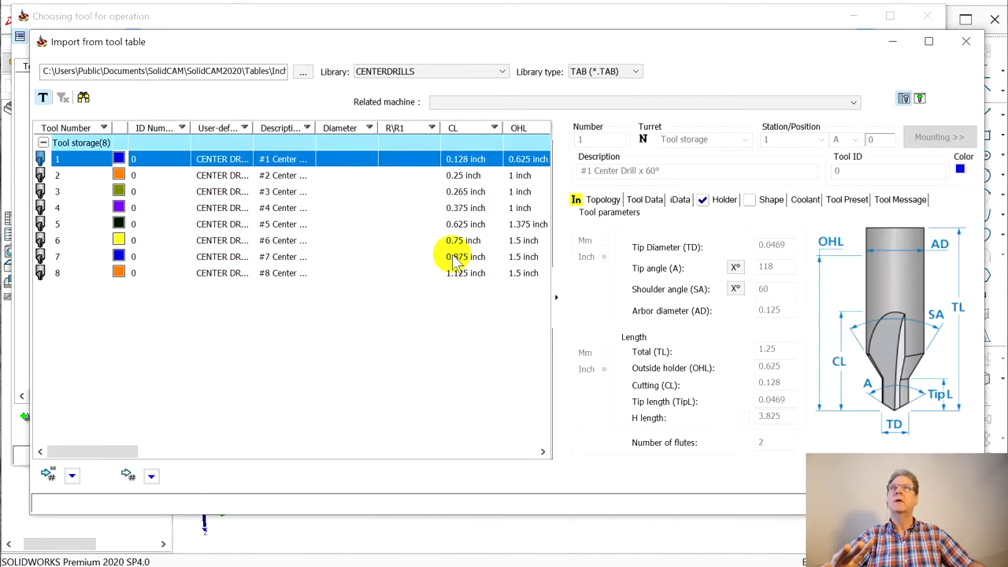
left_click(438, 72)
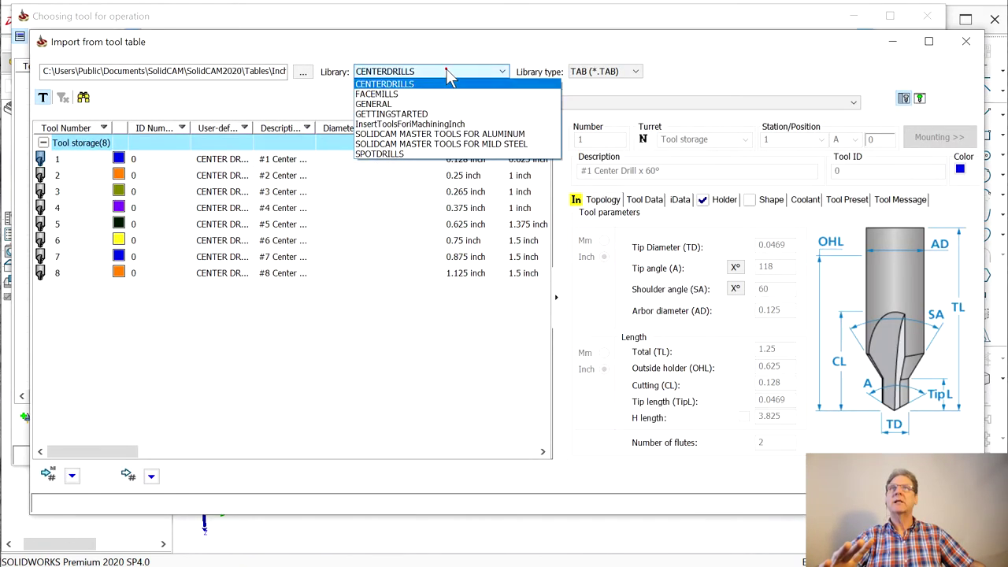
left_click(406, 136)
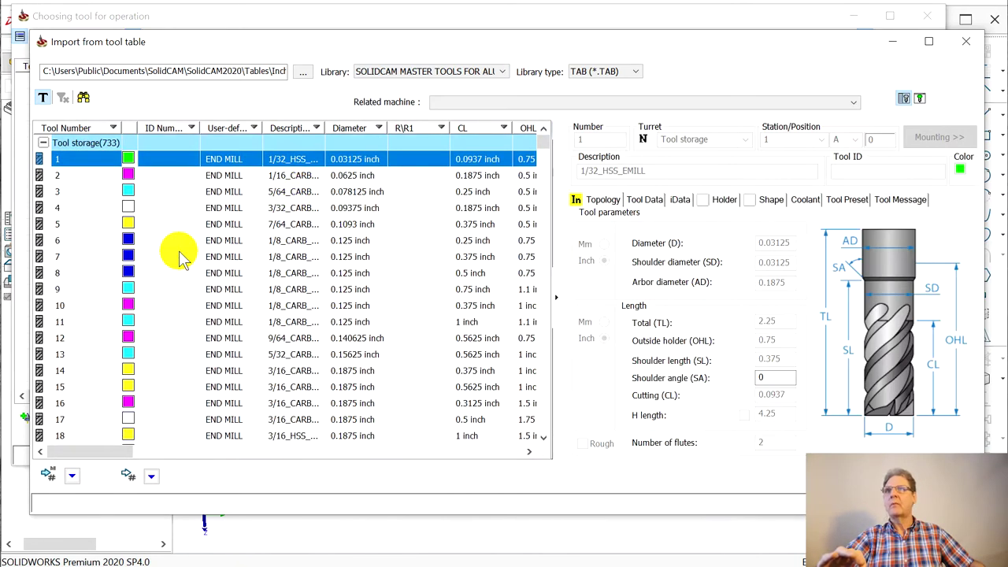
scroll(189, 251, "down", 5)
scroll(205, 255, "down", 5)
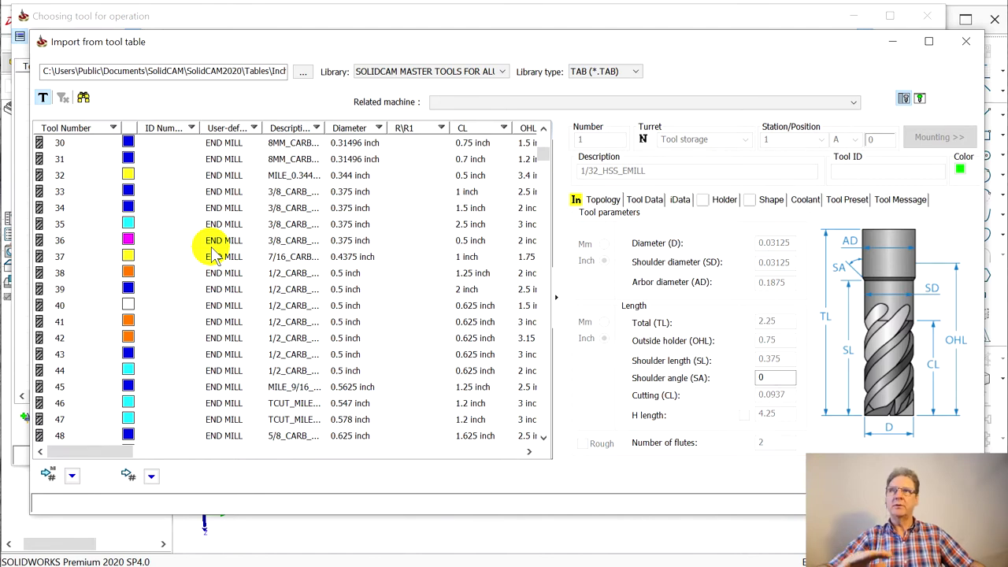
scroll(216, 250, "up", 5)
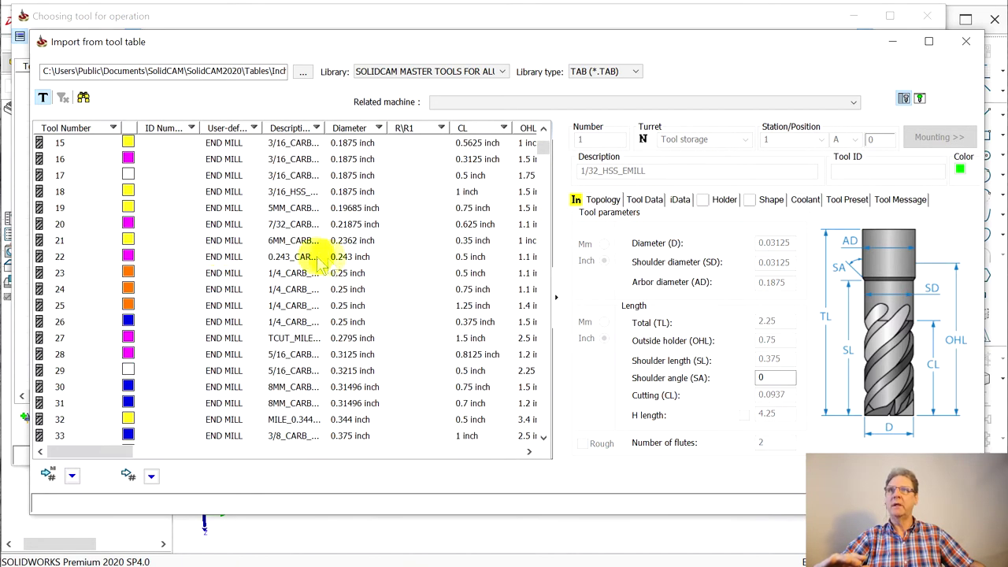
scroll(288, 292, "up", 2)
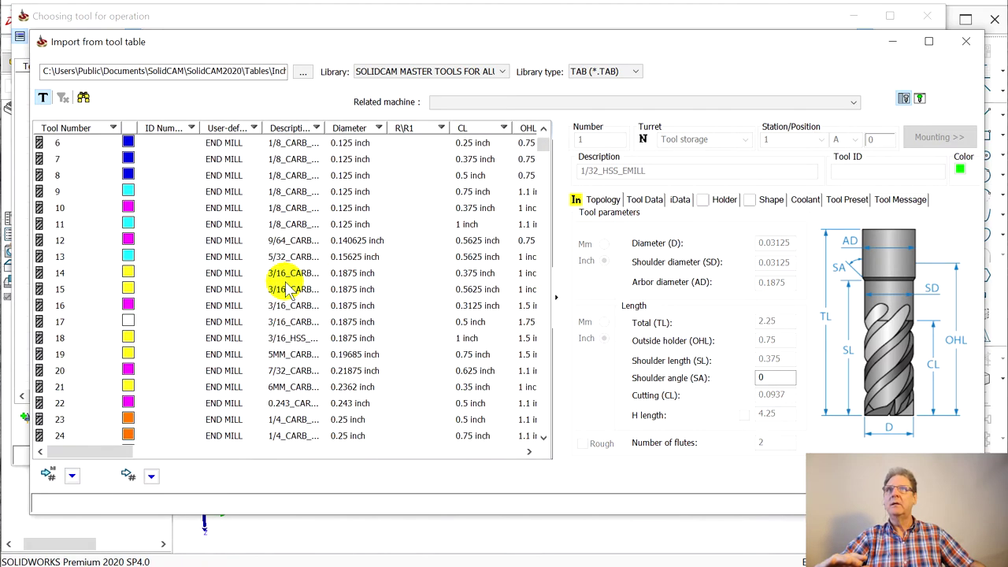
scroll(289, 292, "down", 5)
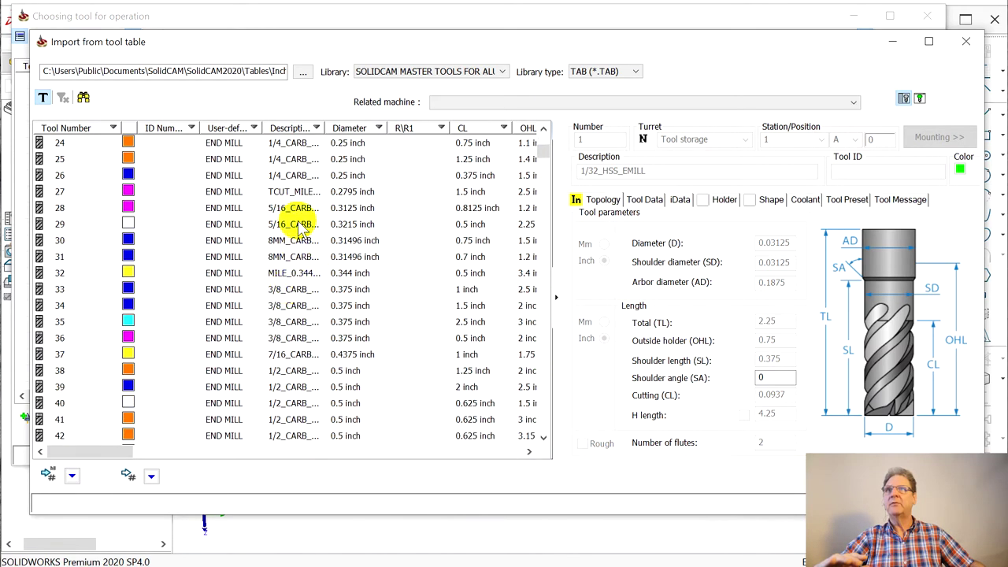
- Import tool 34, the 3/8 in end mill with 1.5 in cutting length, under the next free number
left_click(283, 290)
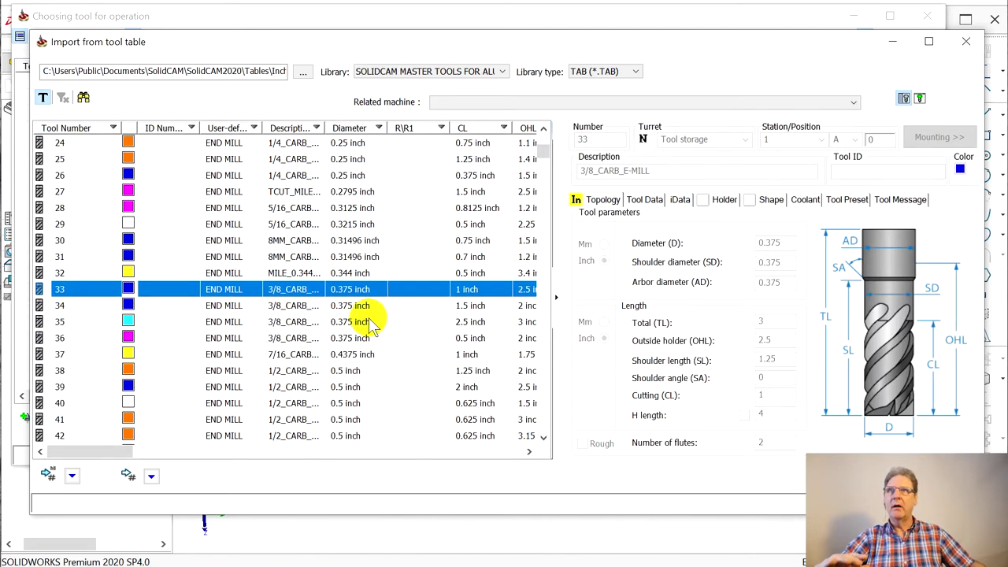
left_click(272, 306)
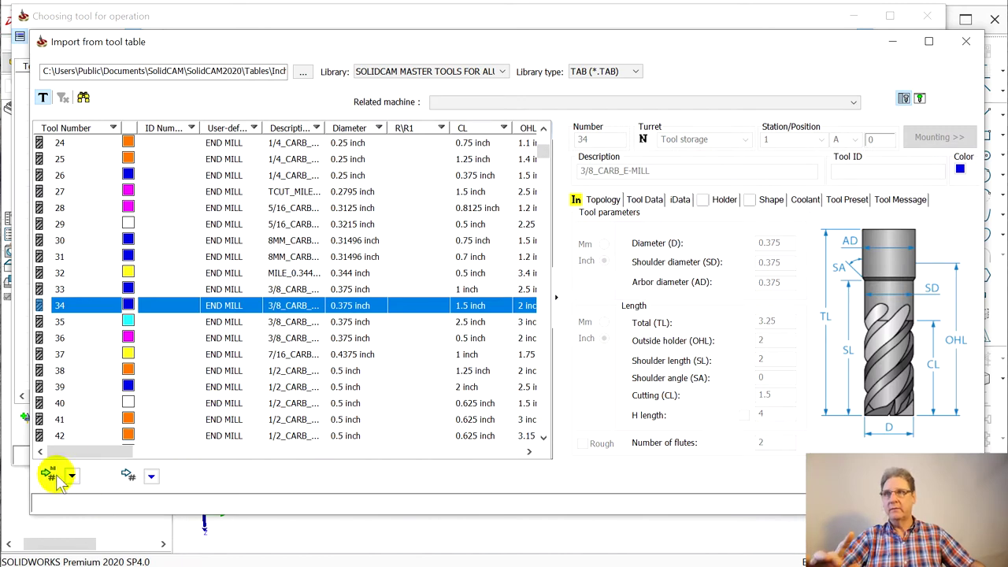
left_click(152, 477)
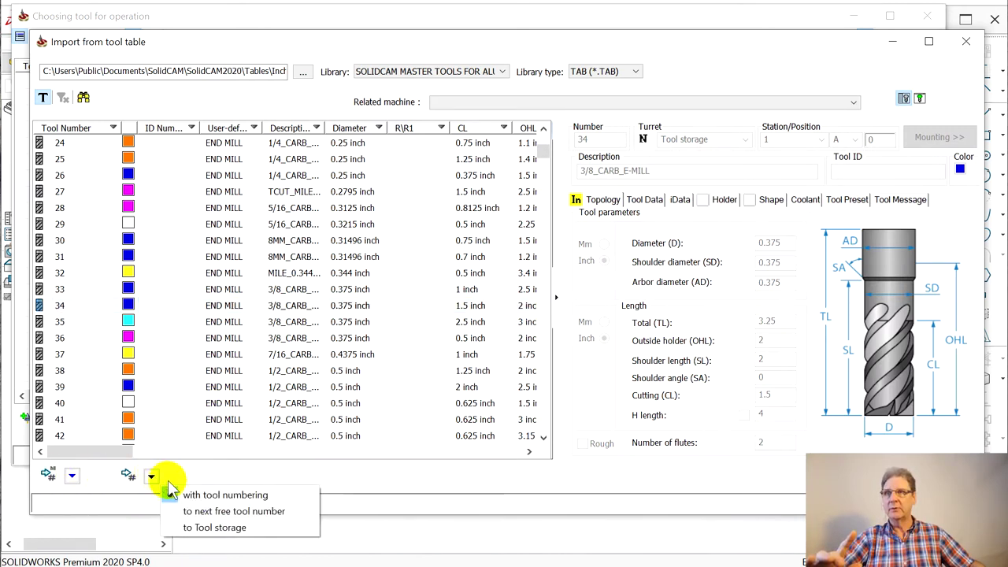
left_click(211, 512)
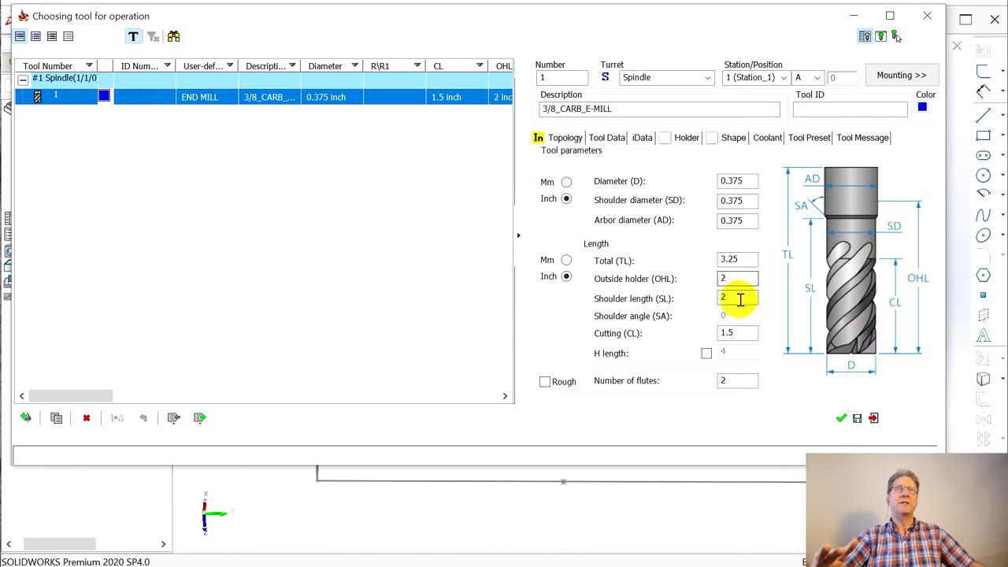
- Verify the 1.5 in shoulder length and 2 in outside holder length, then accept tool 1
left_click(740, 297)
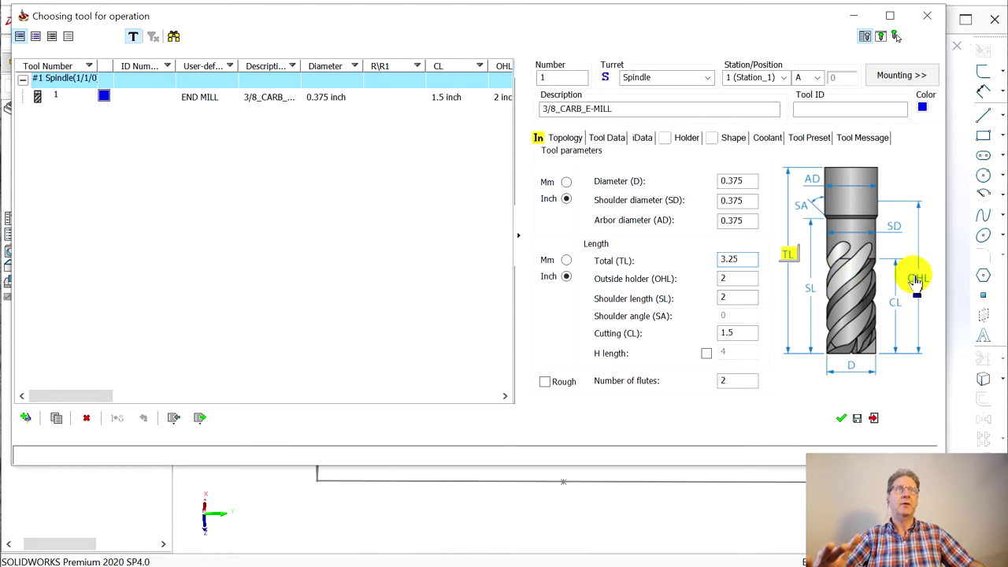
key("Tab")
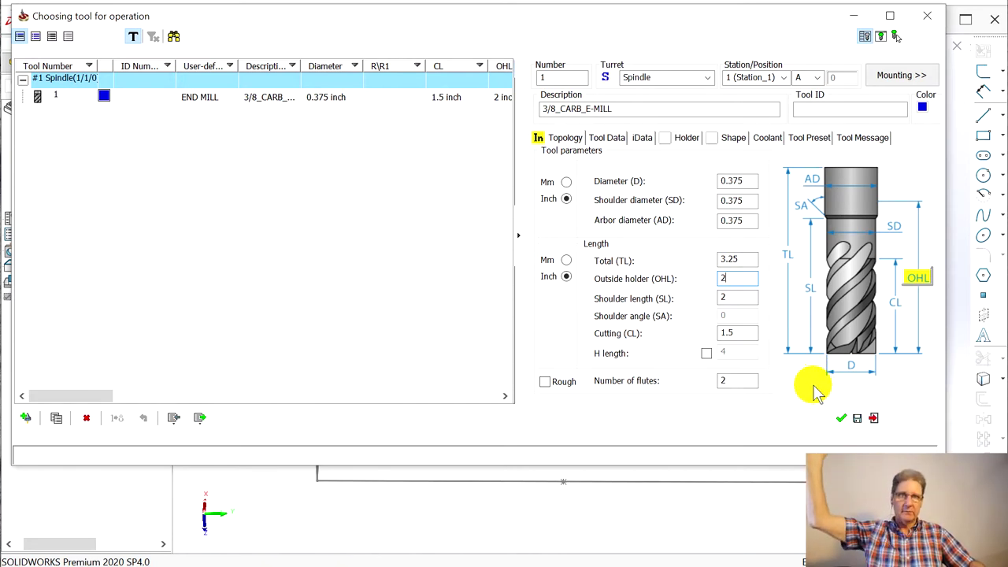
left_click(842, 419)
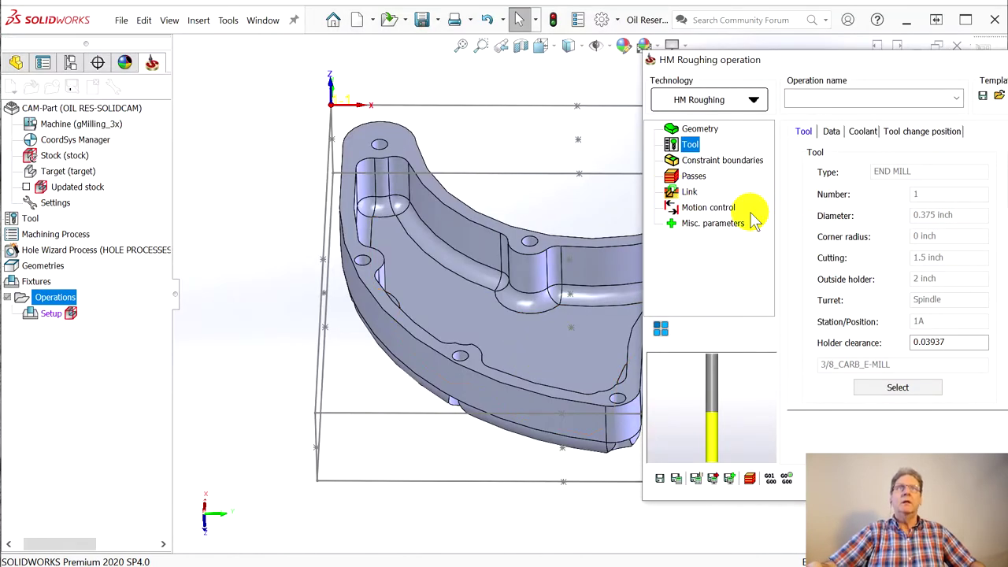
- Review the roughing passes' 0.03937 step down, then save and calculate HM Roughing
left_click(692, 176)
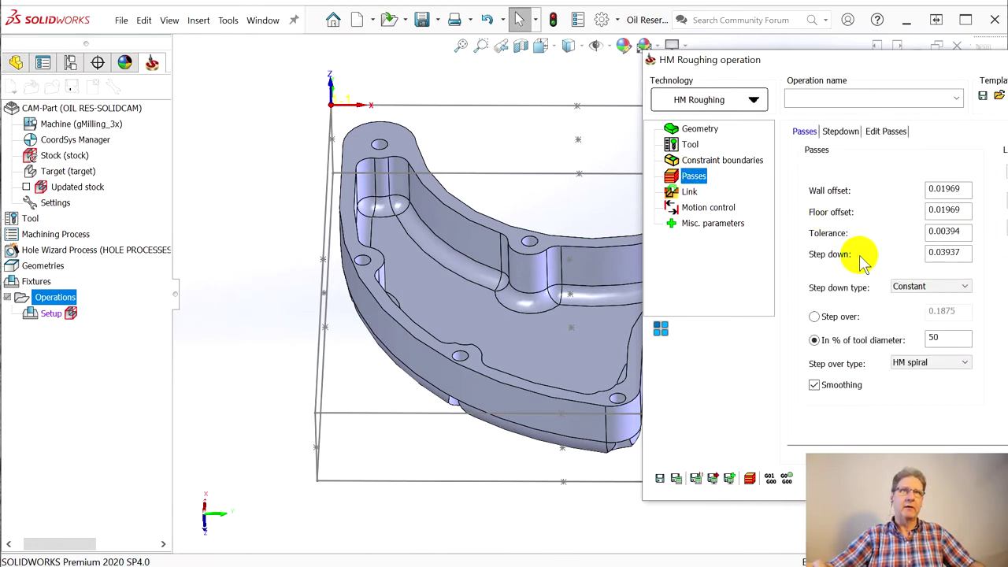
left_click(943, 254)
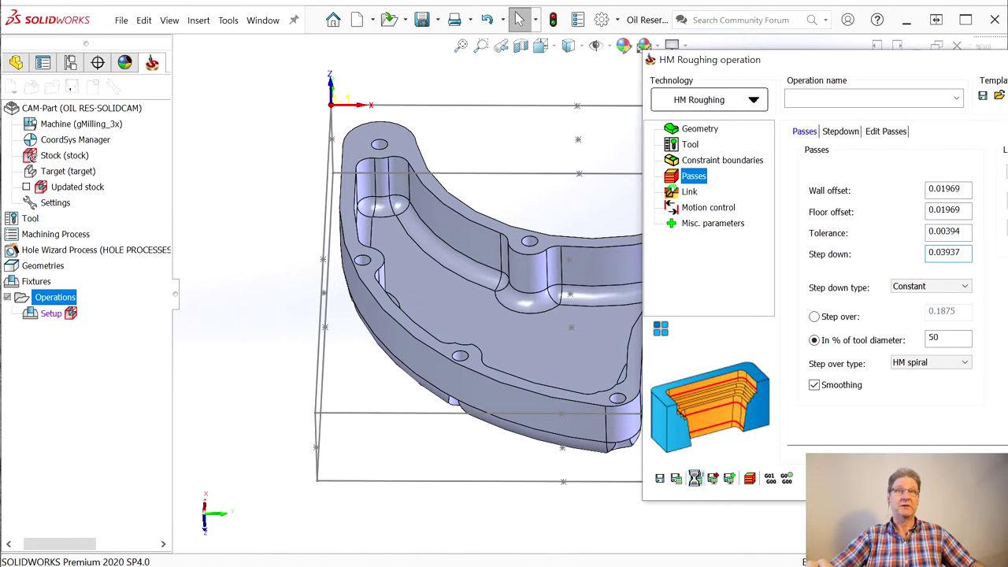
left_click(696, 478)
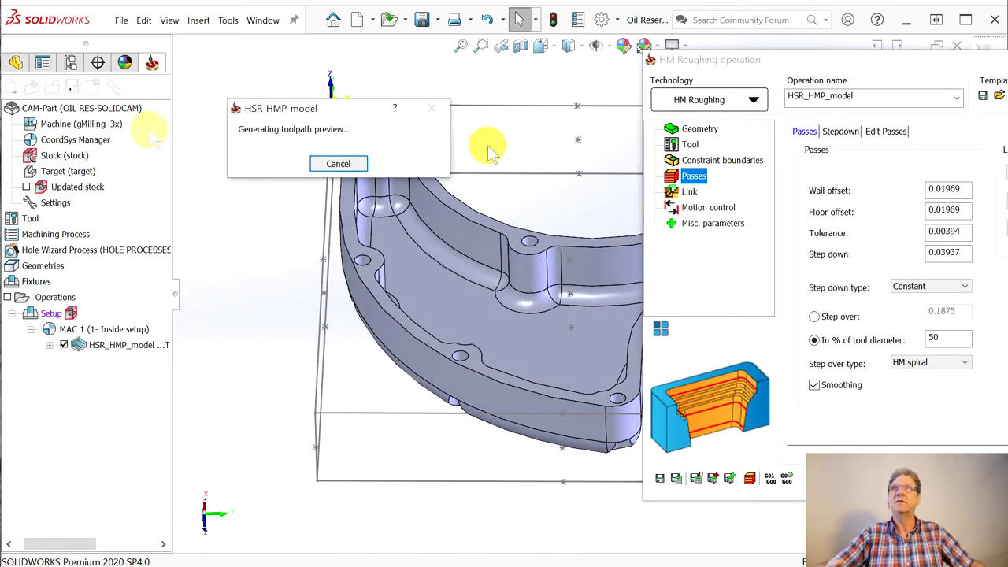
- Orbit to a near top-down view of the roughing toolpath, then display the Constraint boundaries settings
left_click_drag(726, 63, 998, 59)
middle_click_drag(760, 236, 768, 341)
left_click_drag(961, 42, 523, 56)
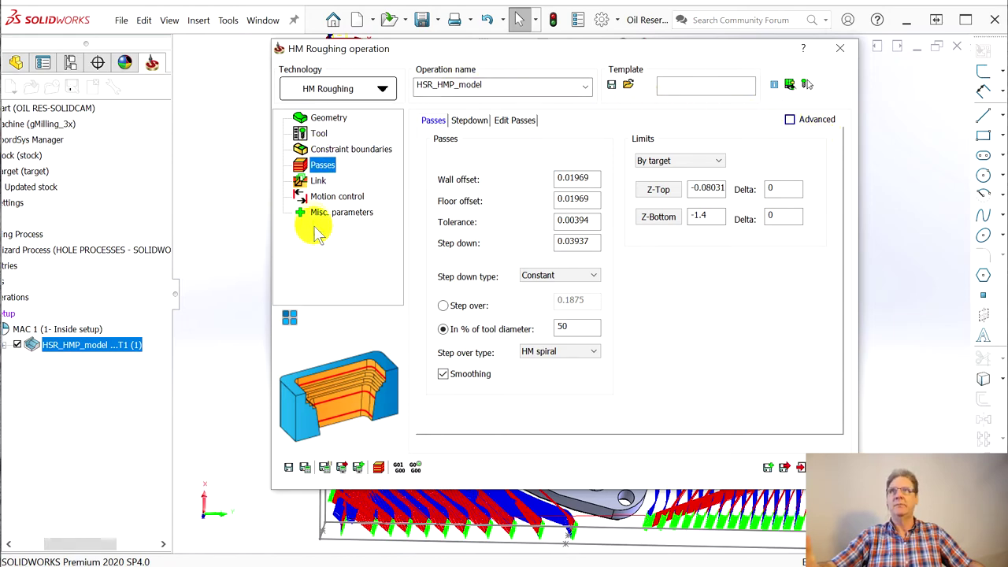
left_click_drag(445, 55, 581, 62)
left_click(472, 159)
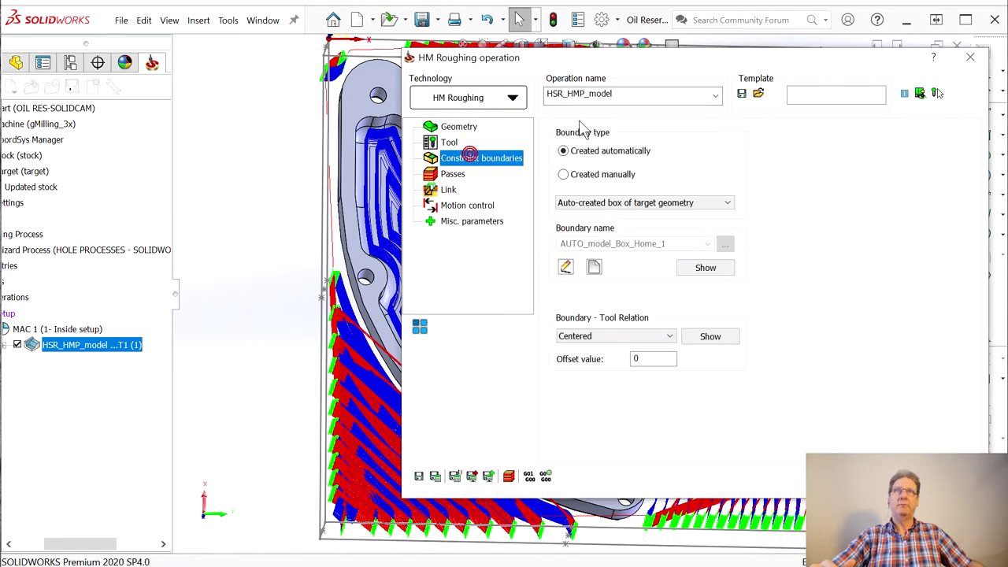
- Set the constraint boundary type to Created manually
left_click(564, 175)
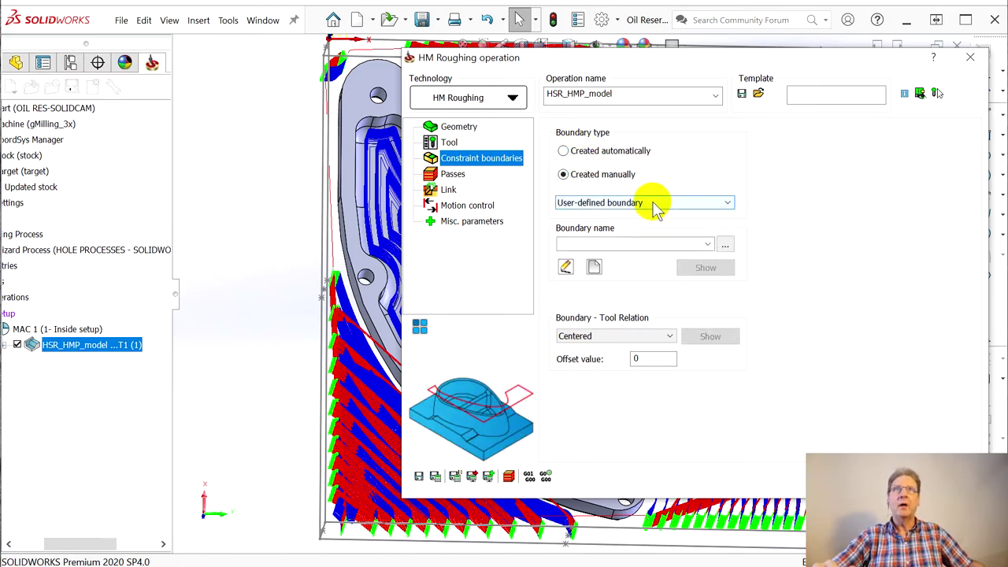
left_click(725, 245)
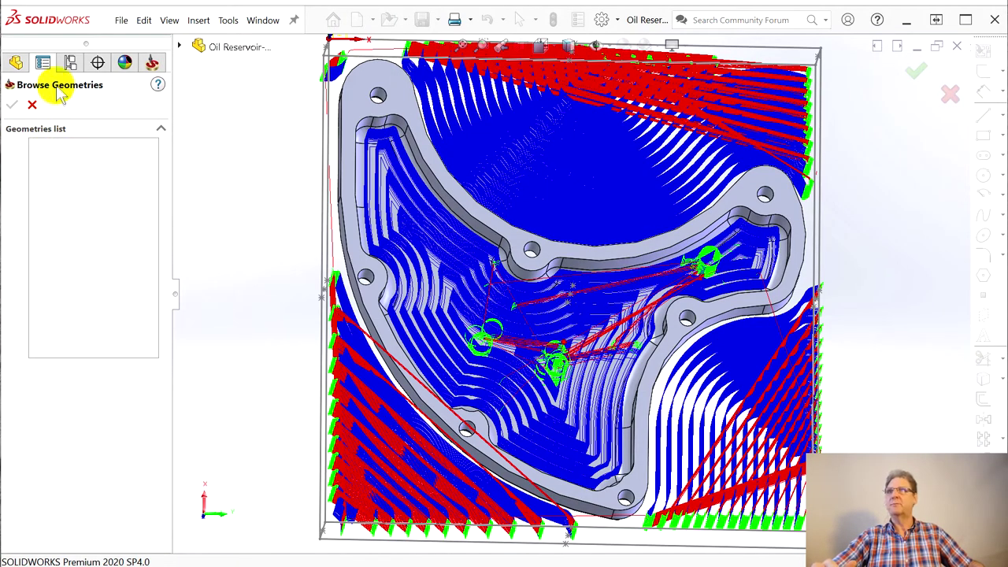
left_click(32, 104)
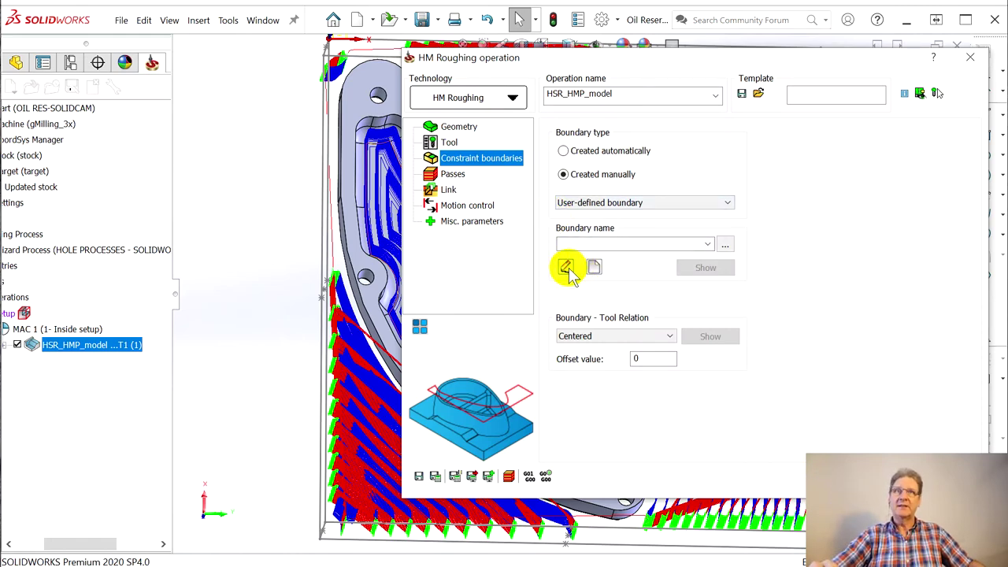
- Create a new boundary geometry named Pocket boundary from the inner pocket edge chain
left_click(594, 267)
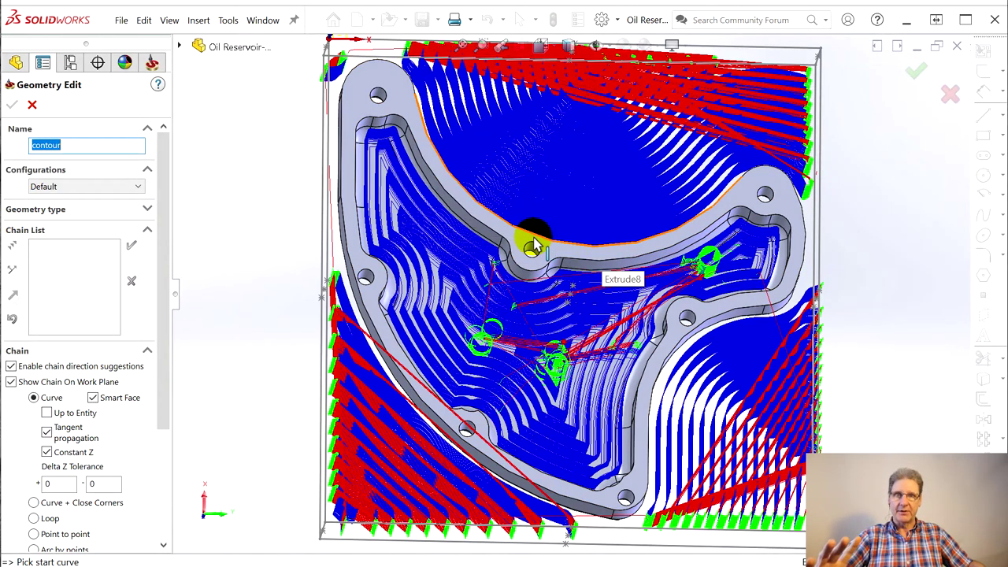
middle_click_drag(528, 254, 510, 270)
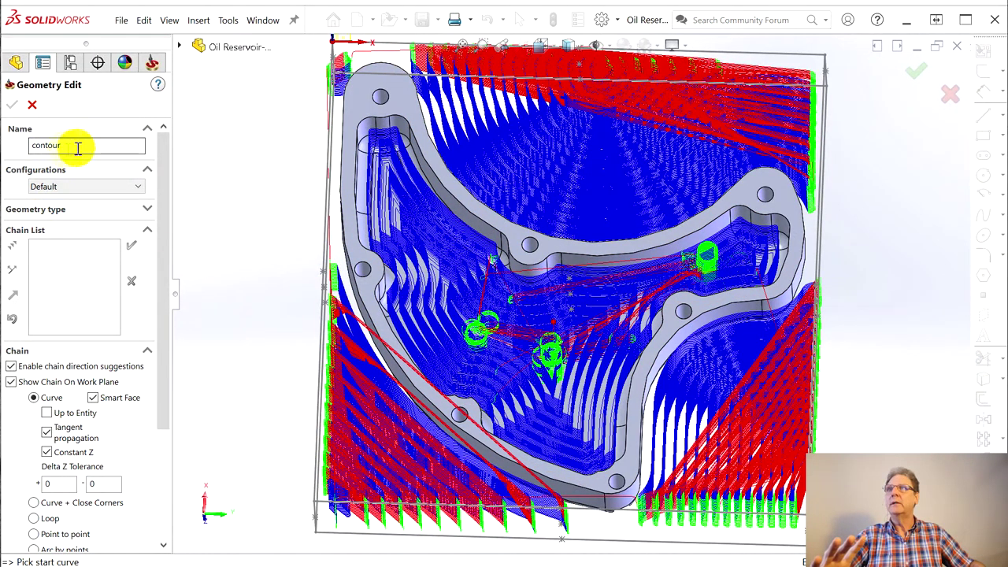
left_click_drag(77, 148, 15, 142)
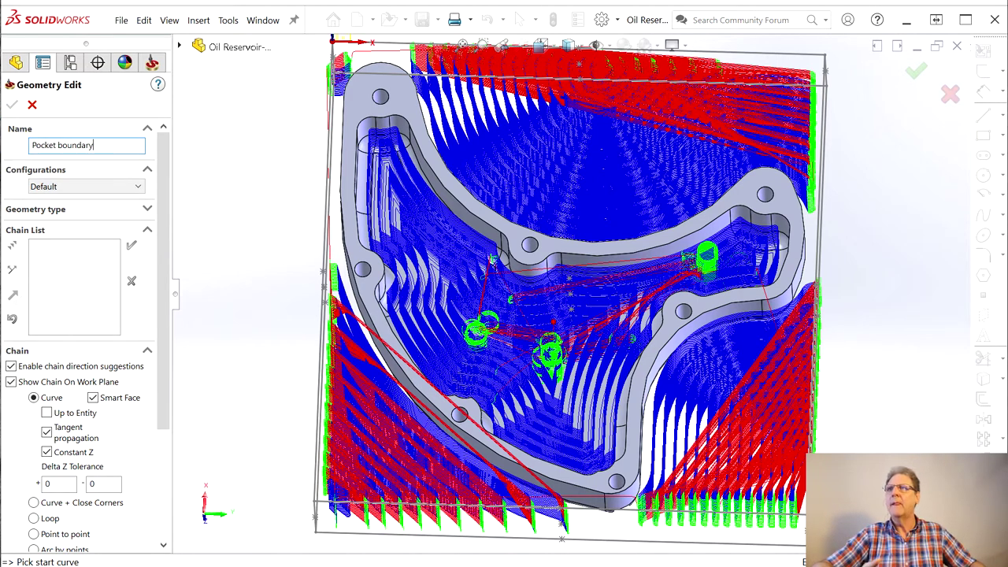
left_click(482, 221)
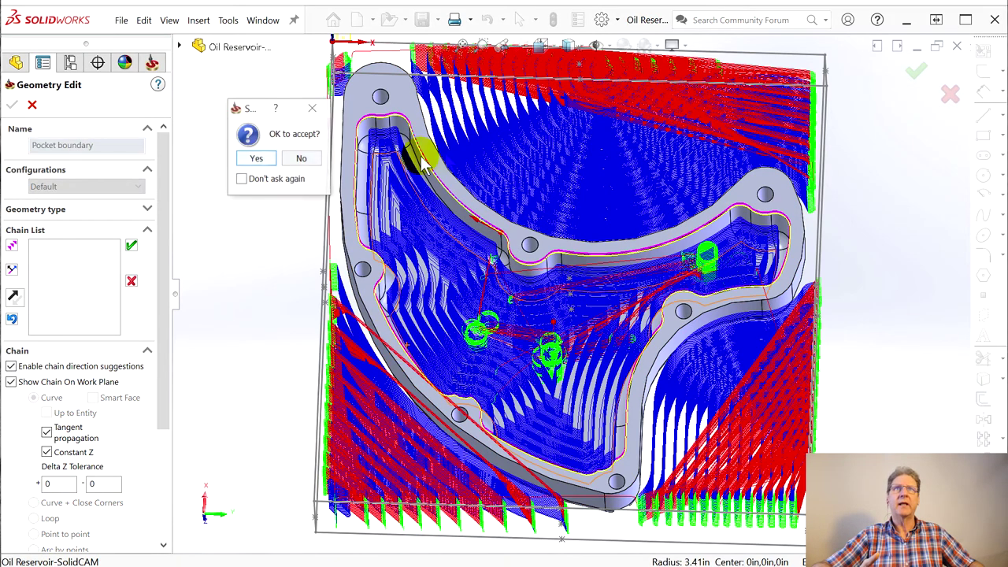
left_click(254, 160)
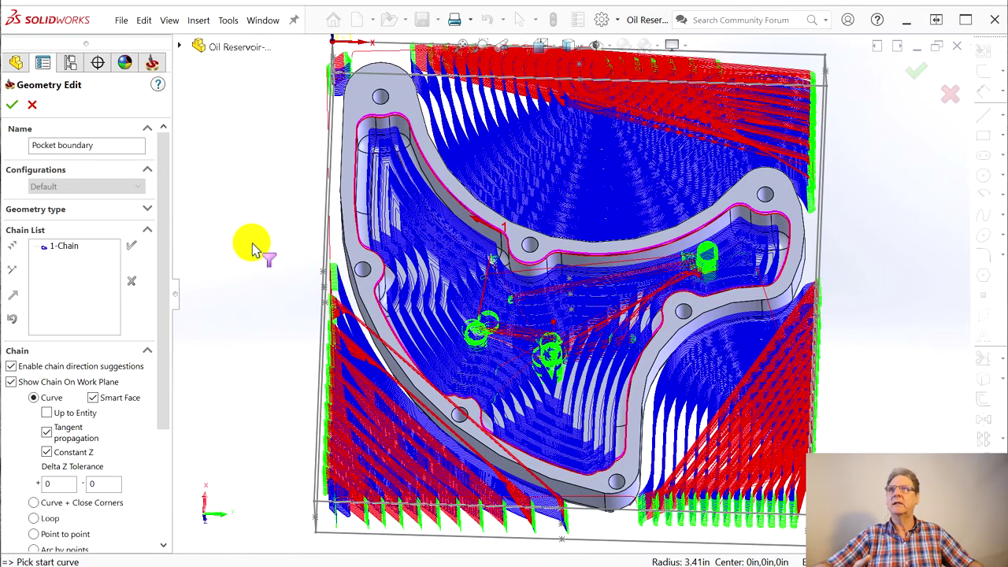
left_click(12, 104)
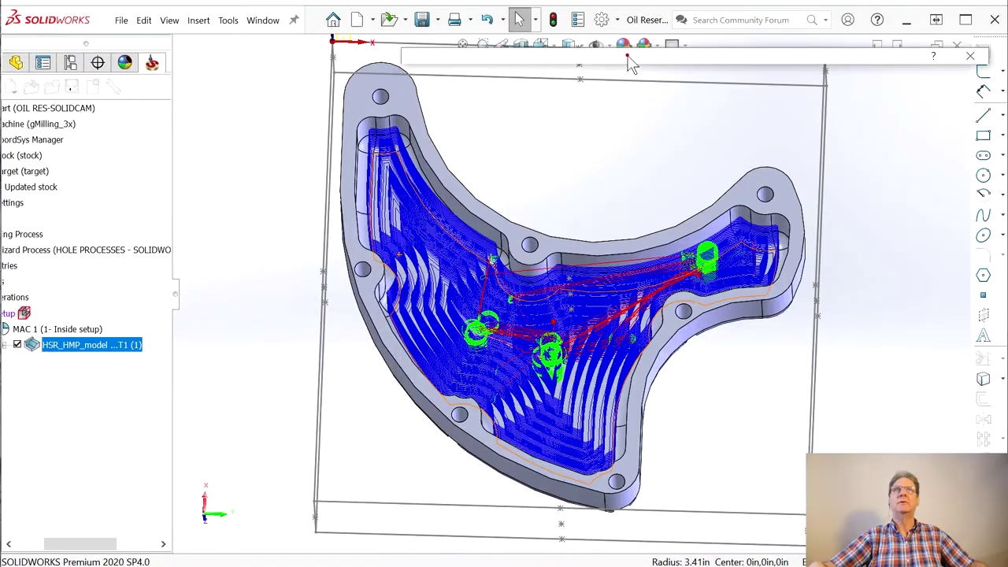
- Clear the HM Roughing dialog off the part, tilt the view, and launch the SolidVerify simulation
left_click(863, 63)
left_click(860, 62)
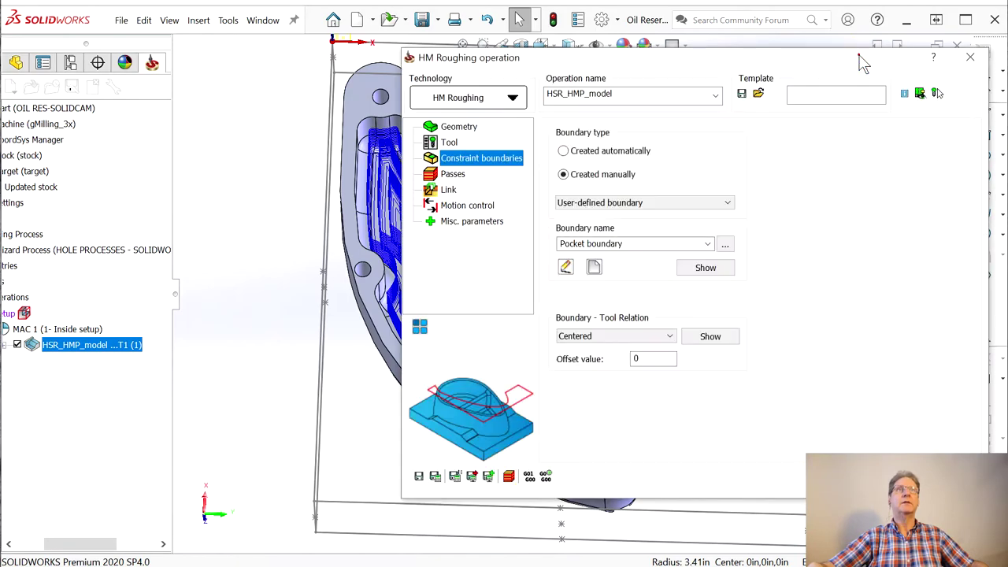
left_click(799, 62)
left_click(755, 58)
left_click_drag(853, 68, 1007, 68)
left_click_drag(788, 61, 898, 61)
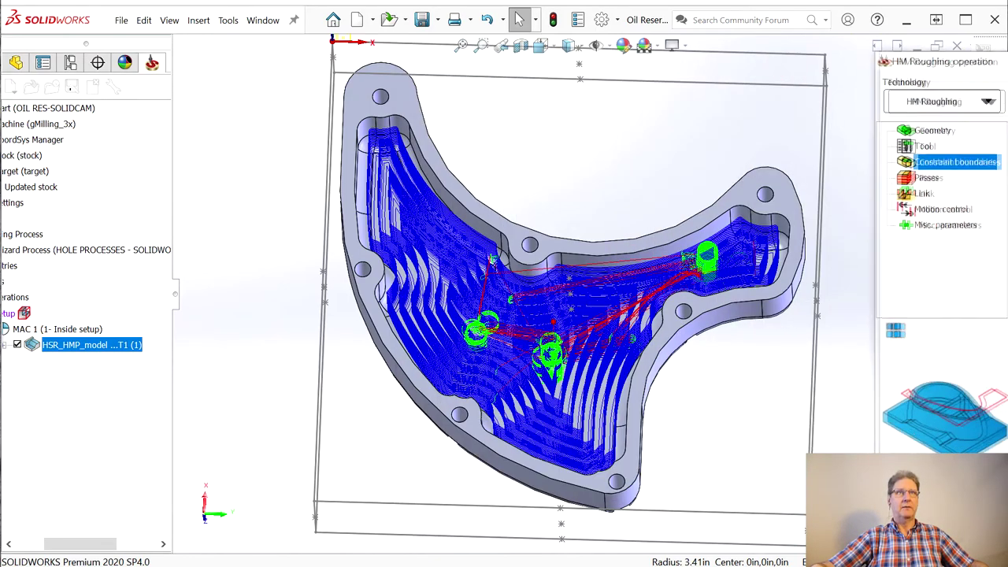
middle_click_drag(695, 386, 698, 378)
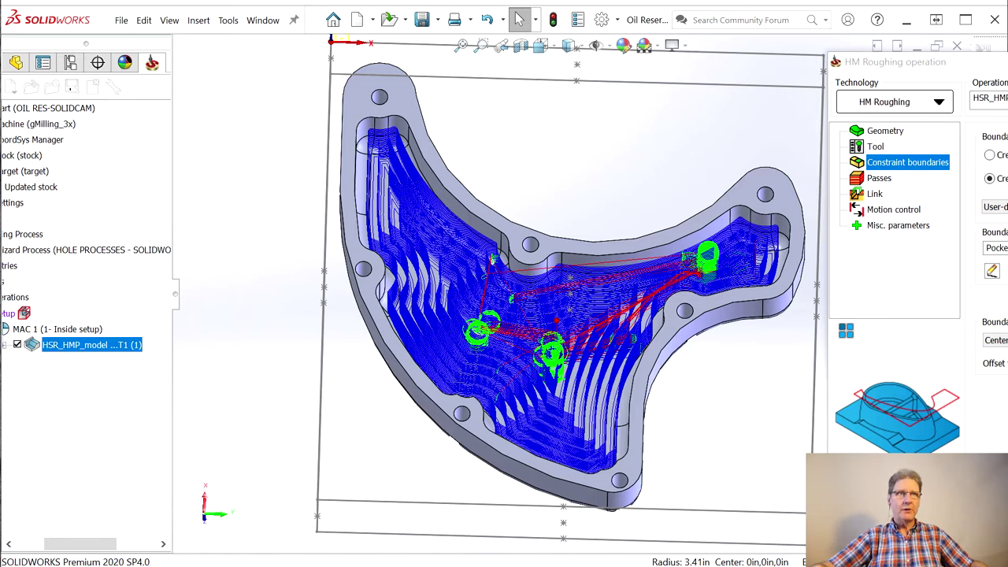
left_click(906, 511)
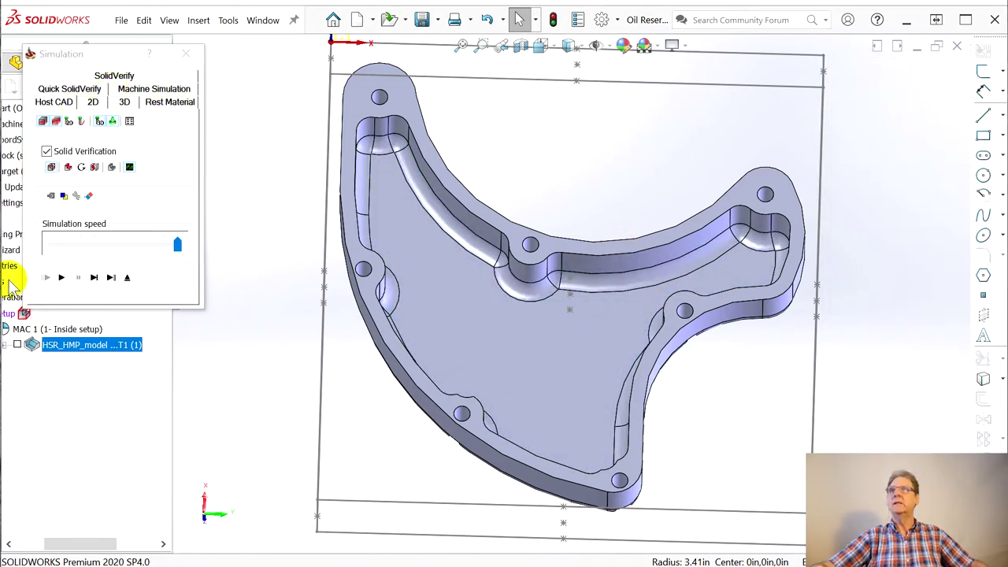
- Run the SolidVerify cut in isometric view until the pocket is roughed, then close the simulation
left_click(62, 277)
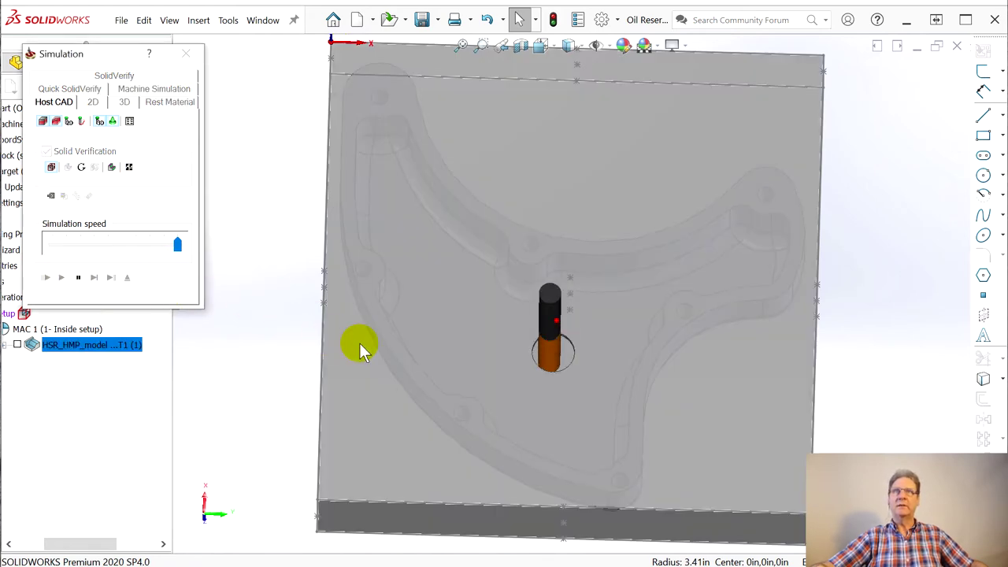
left_click(385, 360)
key("ctrl+7")
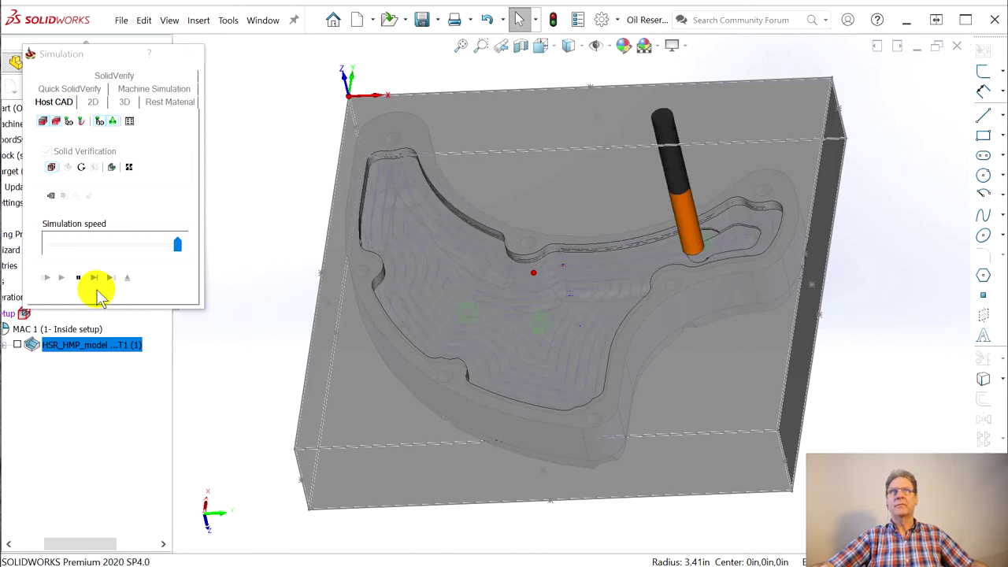
left_click(81, 283)
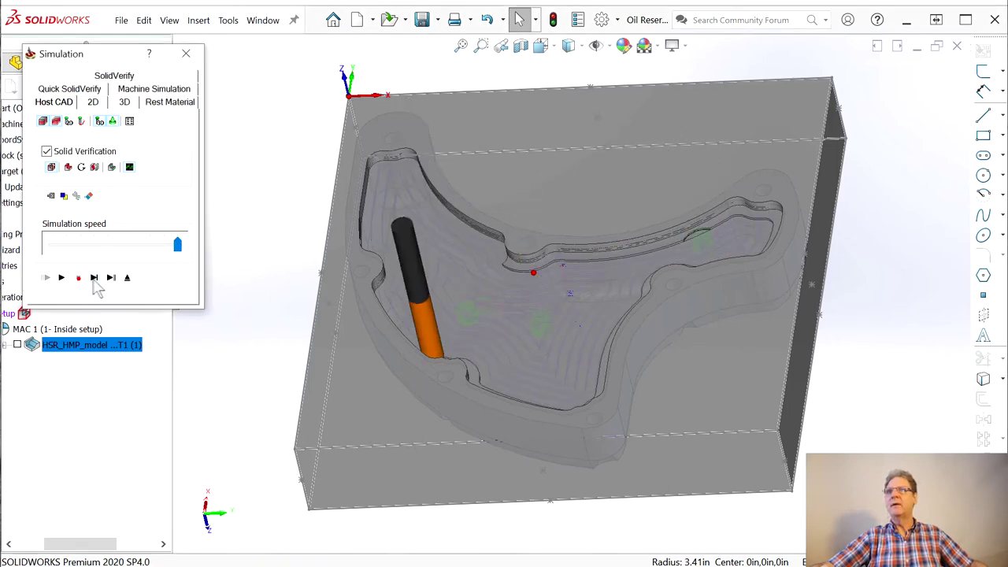
left_click(186, 54)
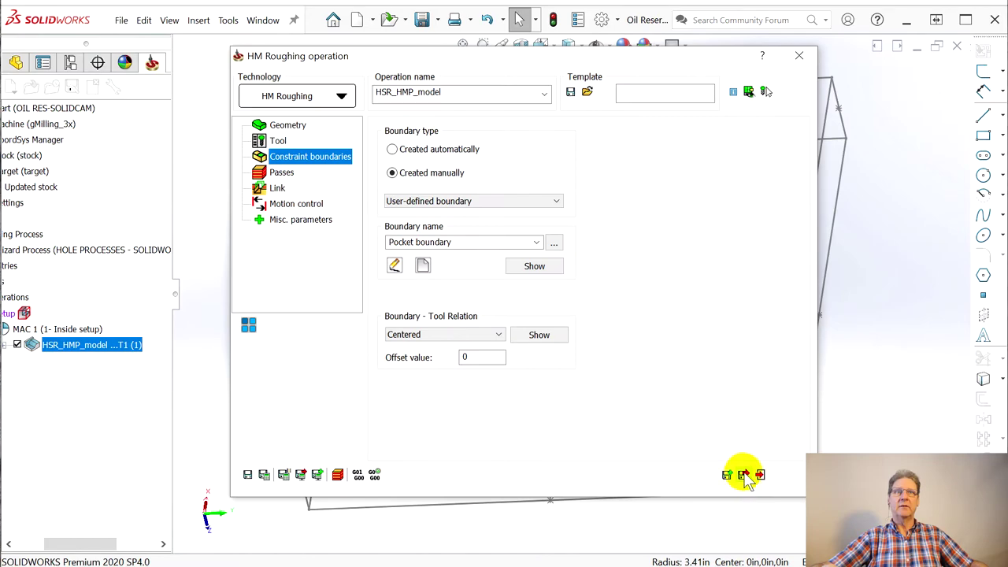
- Reopen the roughing operation, rename it 'HSR Inside pocket', and save and calculate it
left_click_drag(631, 57, 433, 11)
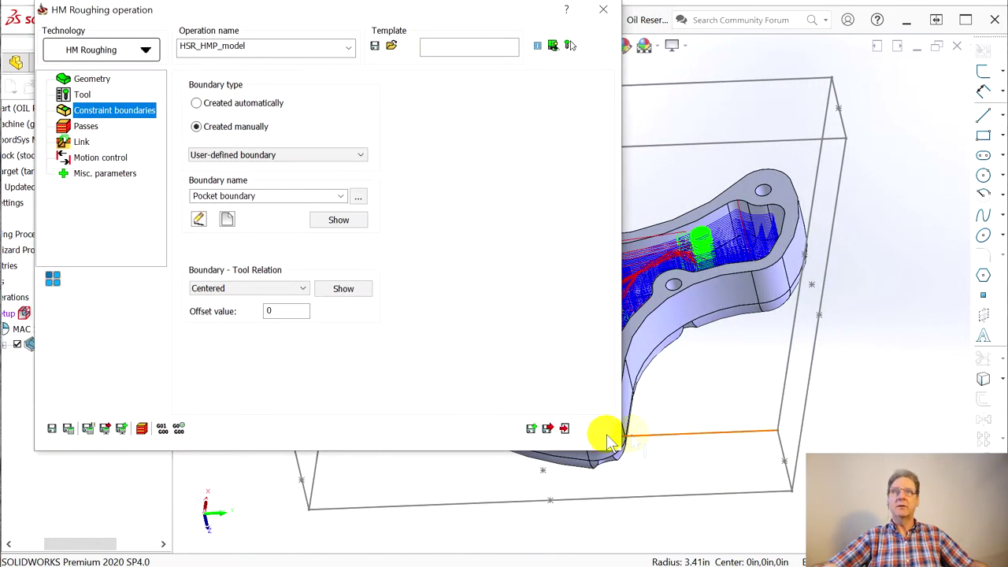
left_click(547, 427)
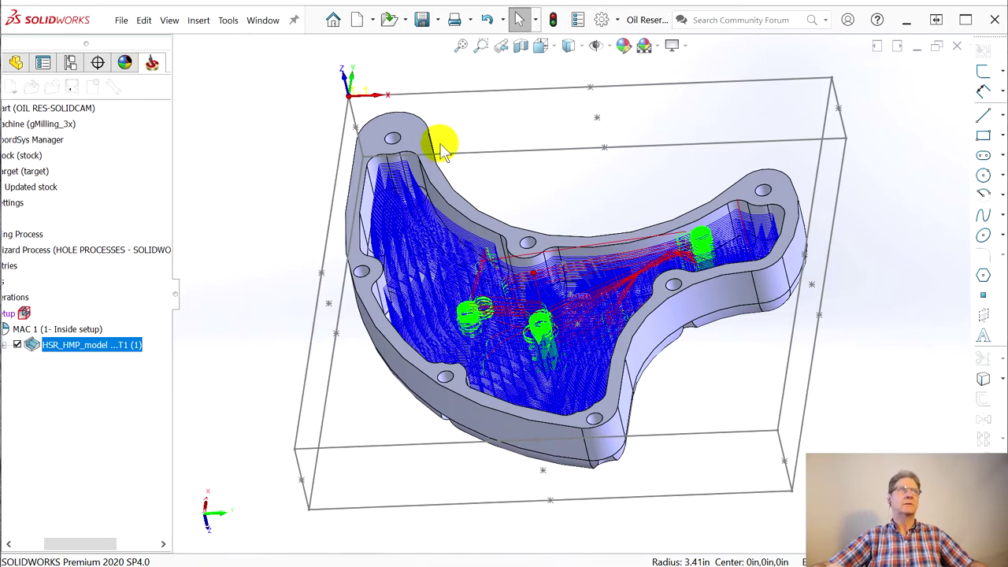
left_click_drag(867, 61, 427, 84)
left_click(405, 116)
left_click_drag(448, 119, 269, 118)
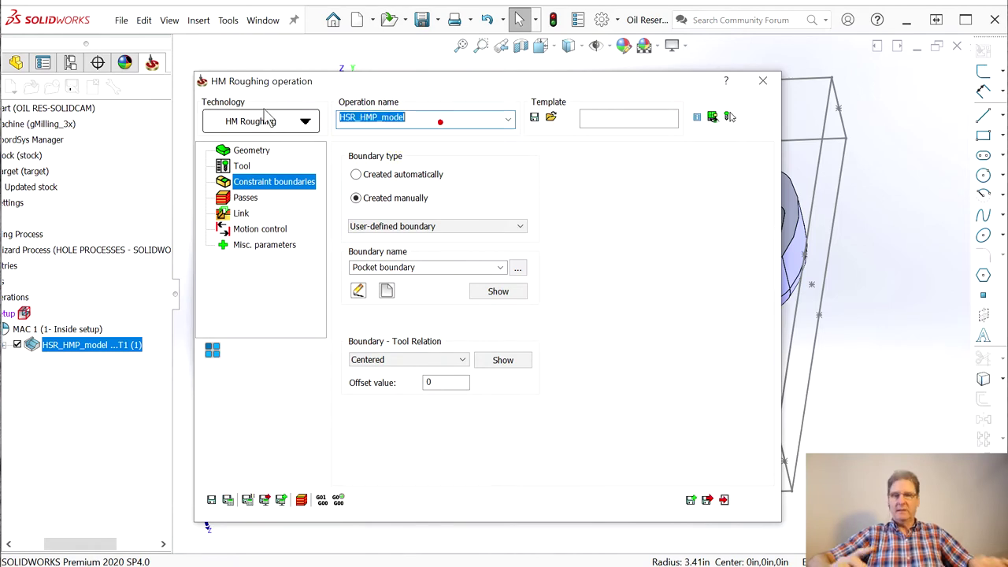
type("Inside pocket")
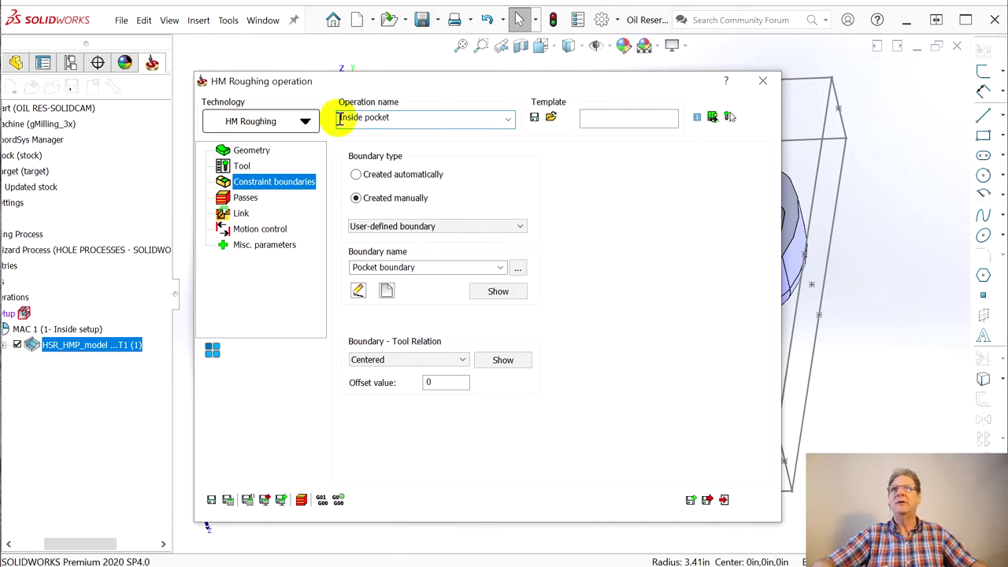
type("HSR")
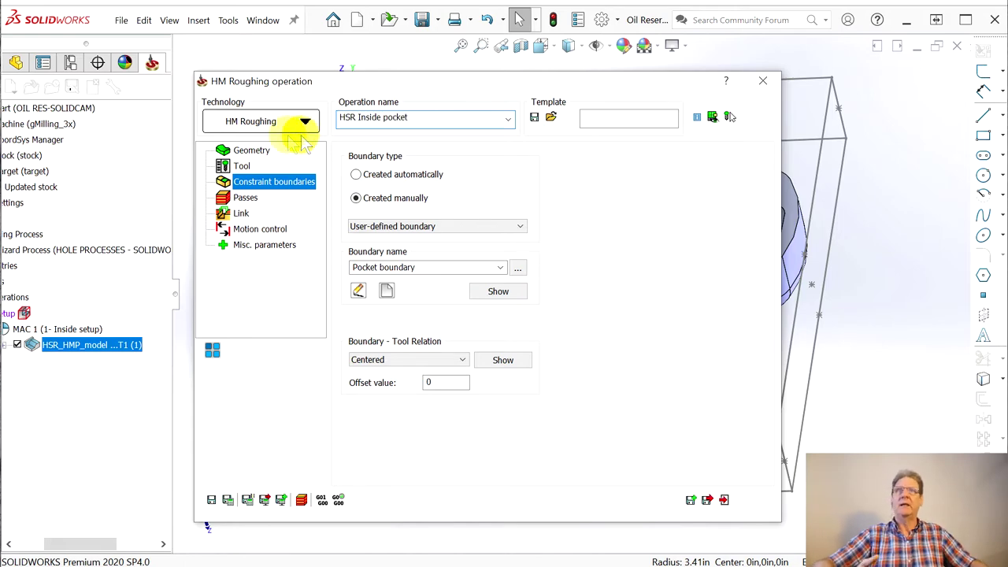
left_click(709, 500)
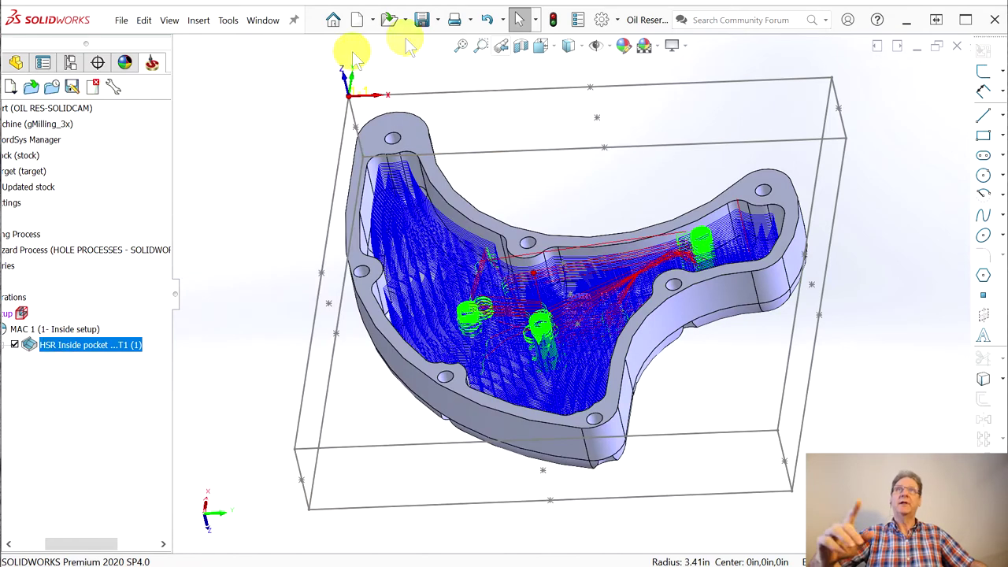
- Suppress the OIL RES-SOLIDCAM folder in the FeatureManager tree
left_click(16, 62)
left_click(11, 387)
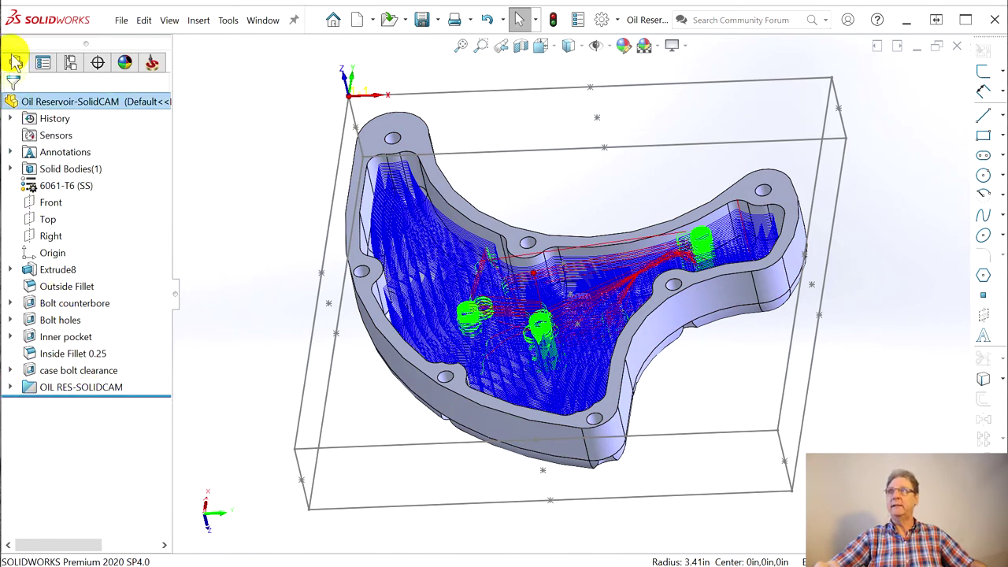
right_click(68, 387)
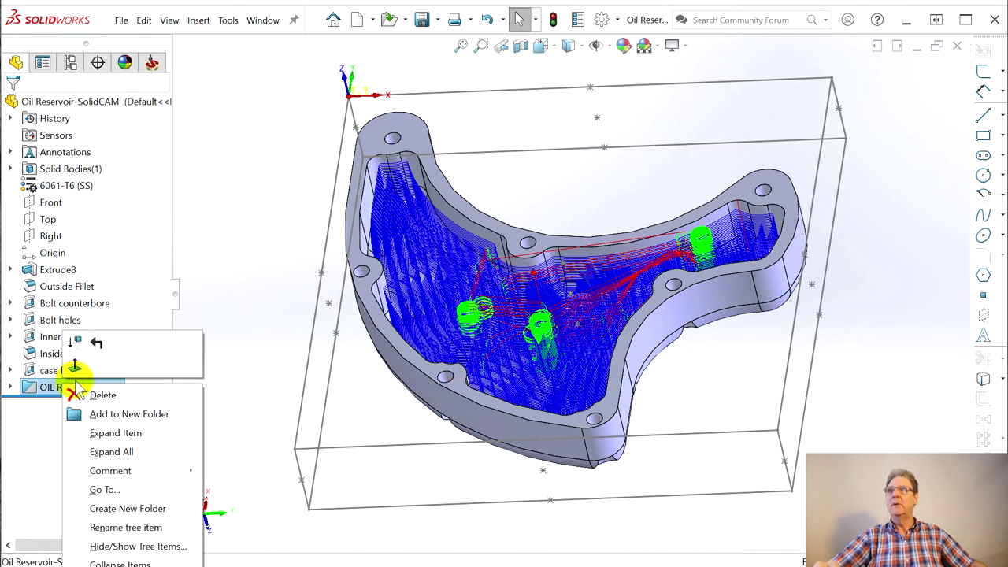
left_click(71, 340)
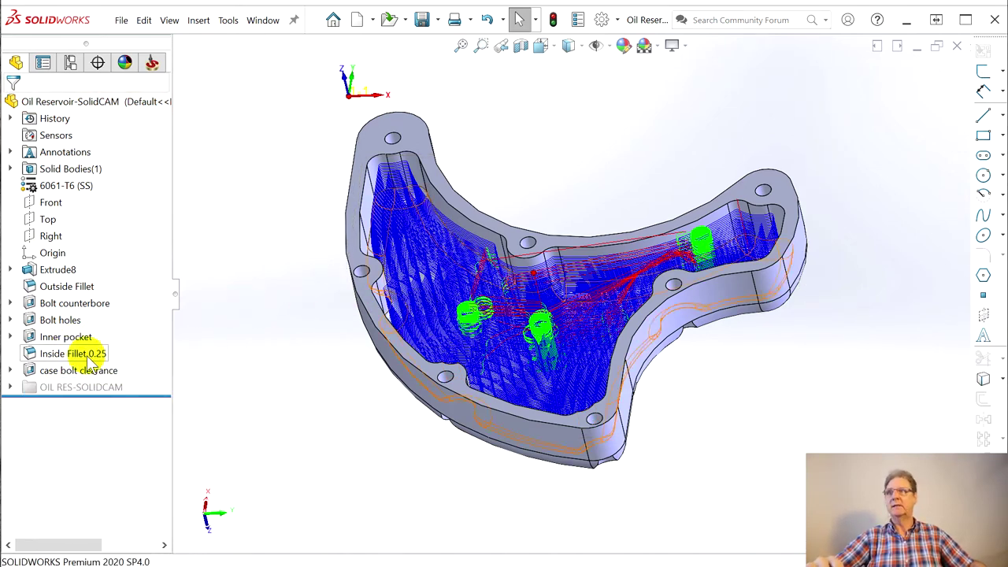
- Delete the Hole Wizard Process table from the SolidCAM Manager tree
left_click(152, 63)
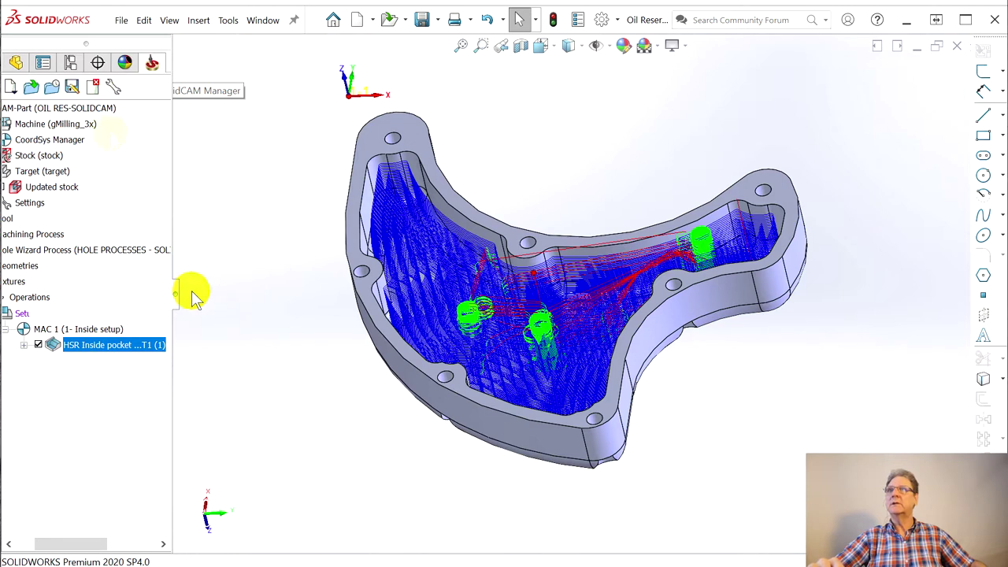
right_click(90, 252)
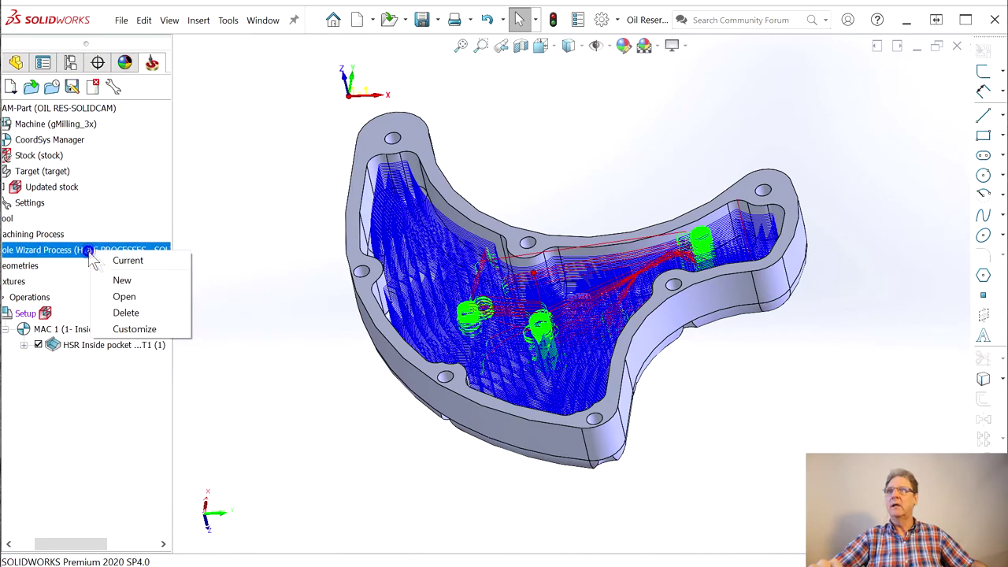
left_click(132, 313)
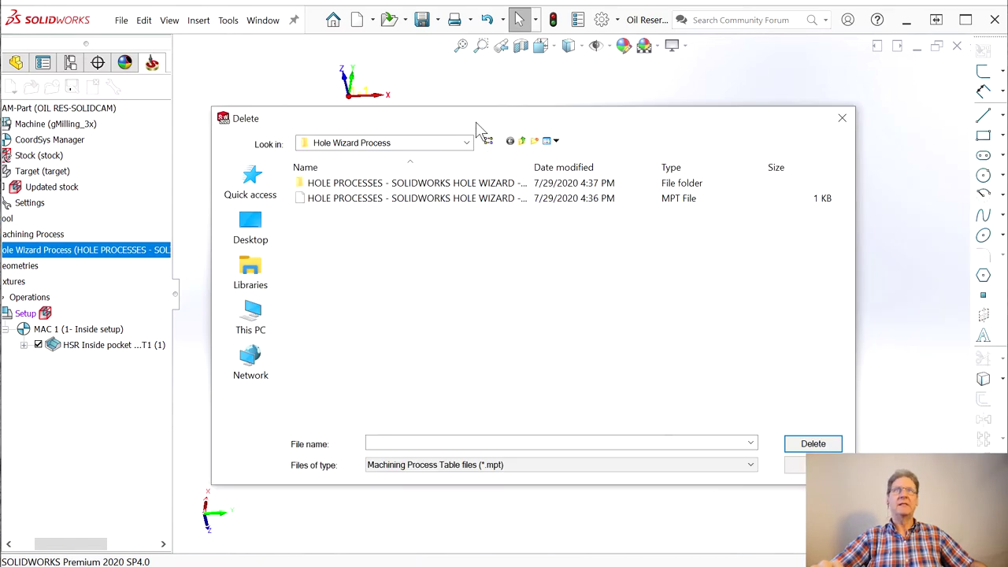
left_click(800, 465)
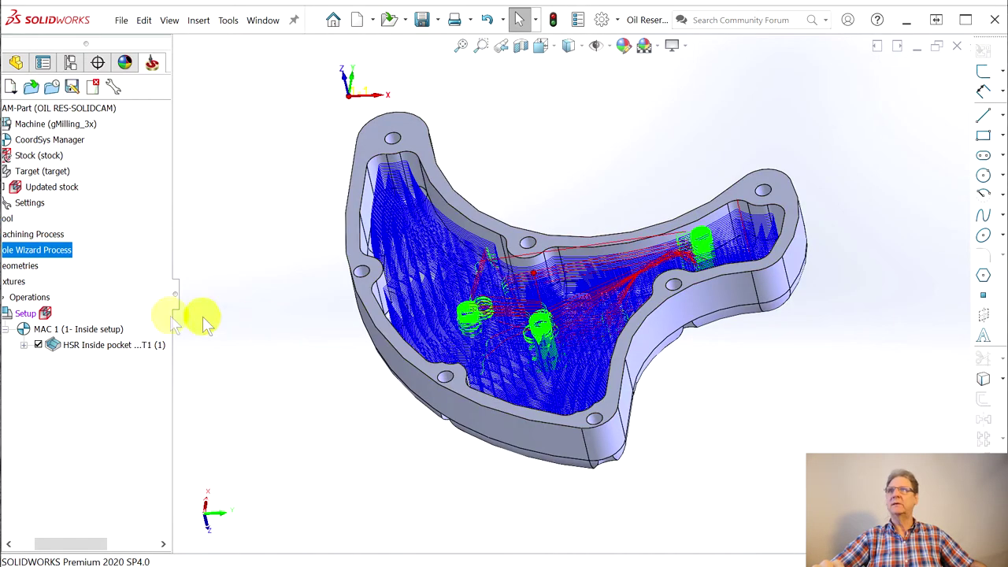
- Show and hide the updated stock for HSR Inside pocket, then collapse the CAM-Part branch
left_click_drag(85, 543, 53, 544)
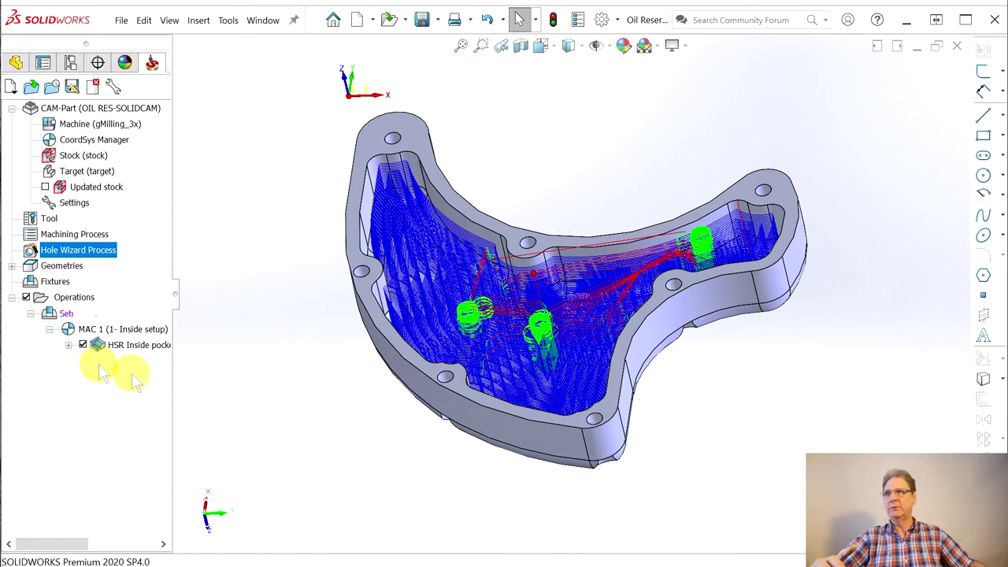
left_click(12, 109)
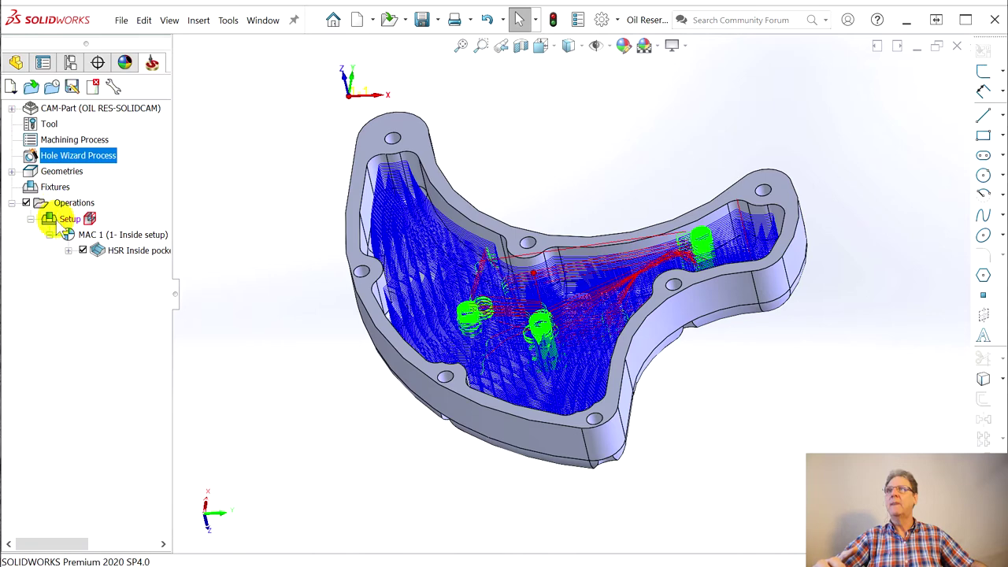
left_click(12, 109)
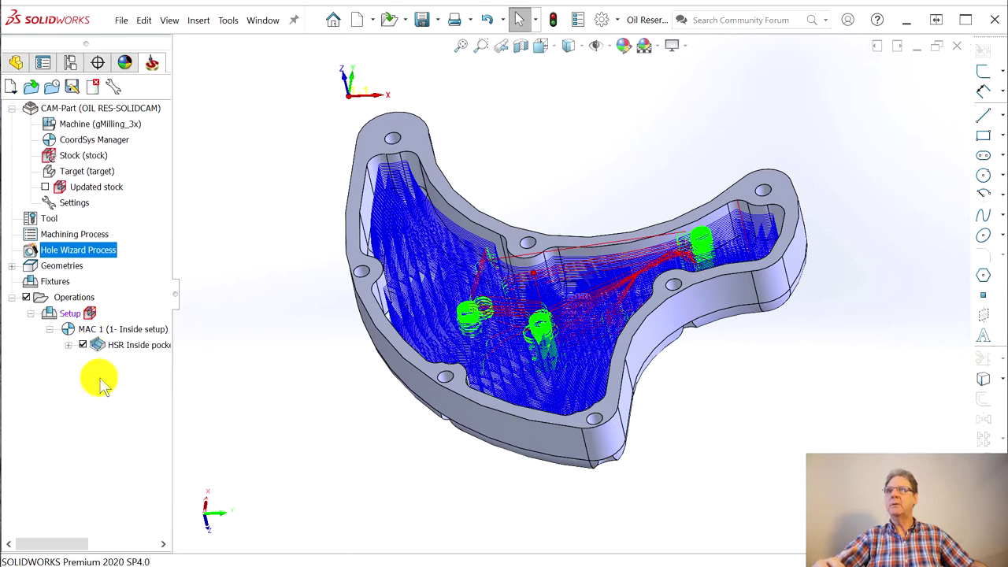
left_click(130, 345)
left_click(45, 187)
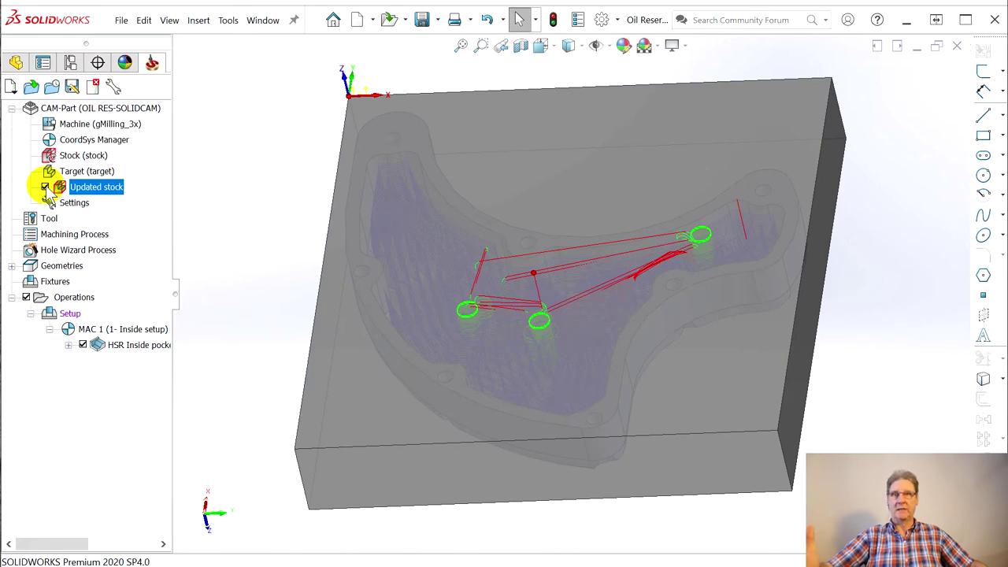
left_click(45, 186)
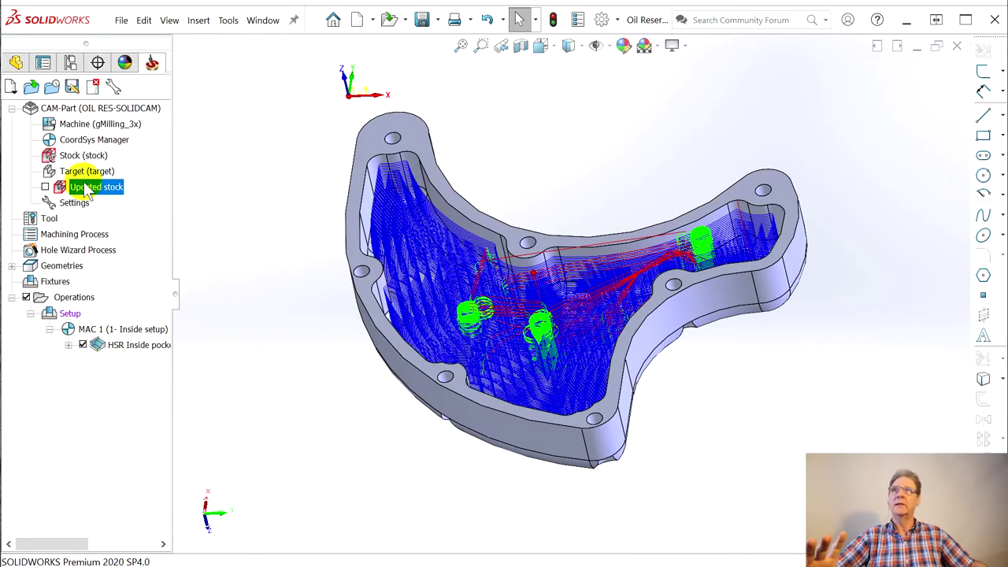
left_click(12, 109)
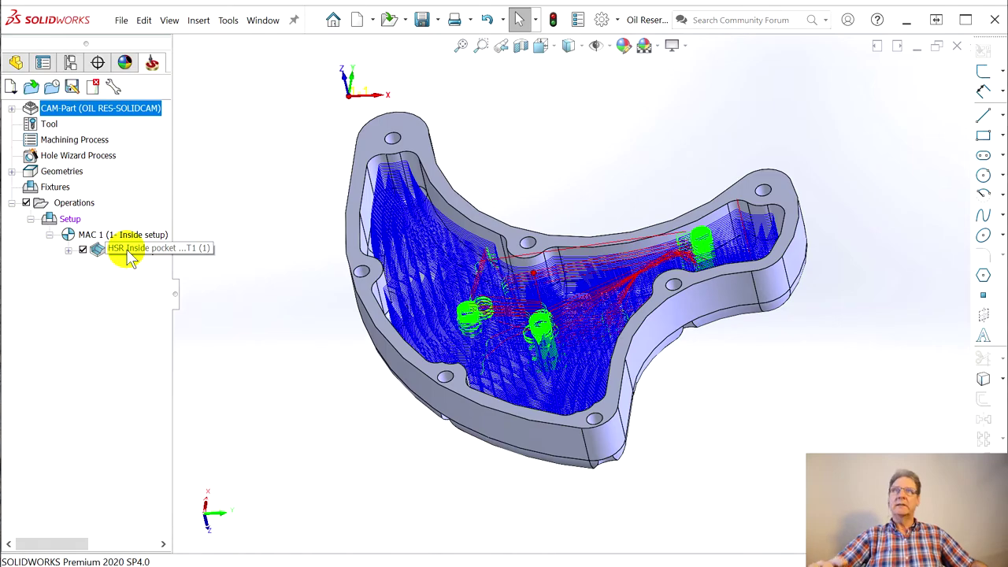
- Hide the HSR Inside pocket toolpaths, collapse the operation and leave it selected
middle_click_drag(463, 310, 479, 353)
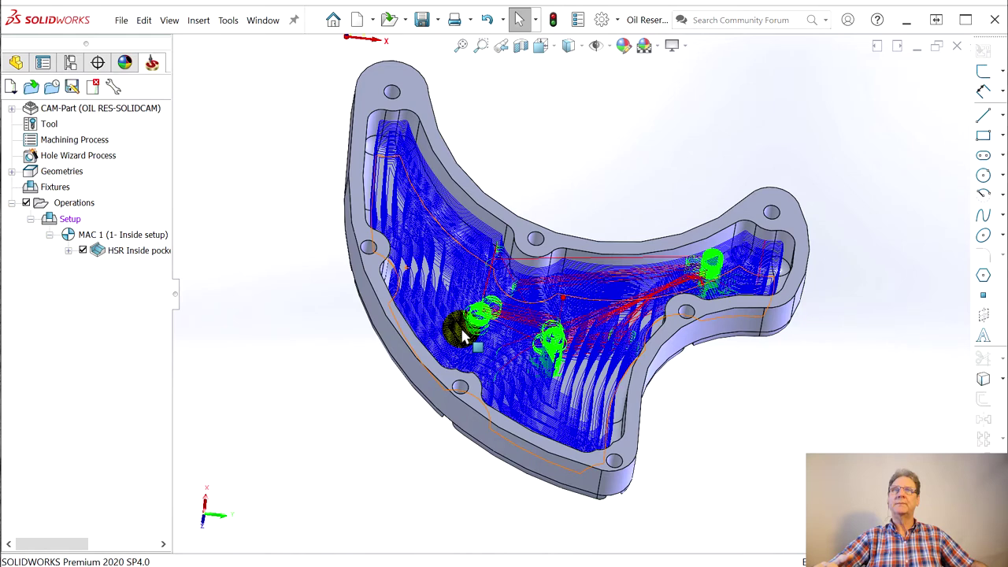
left_click(70, 250)
left_click(82, 250)
middle_click_drag(596, 311, 567, 306)
left_click(69, 251)
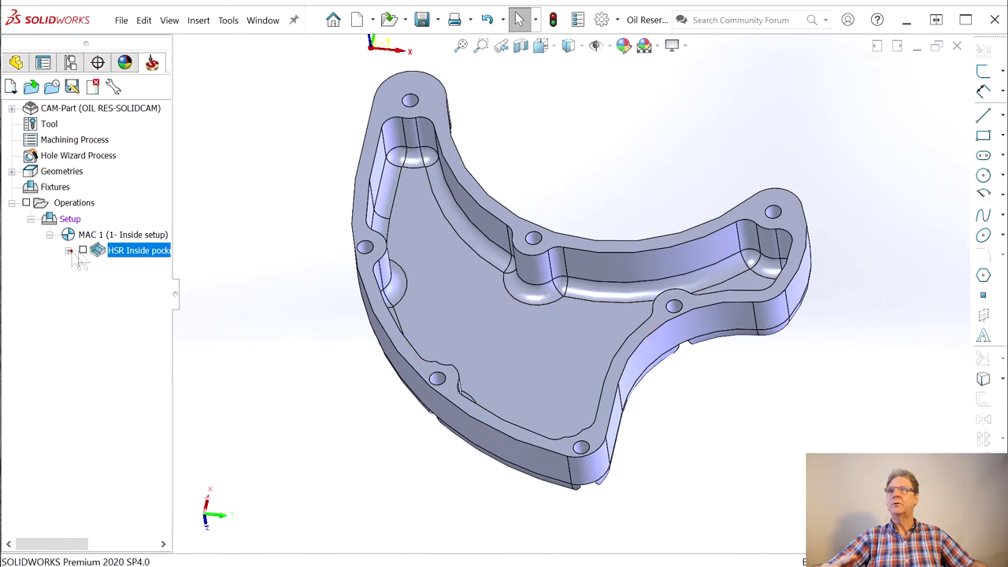
left_click(113, 260)
- Simulate HSR Inside pocket in SolidCAM Simulator (Beta) with toolpath hidden at raised speed, then show deviation colours
right_click(113, 260)
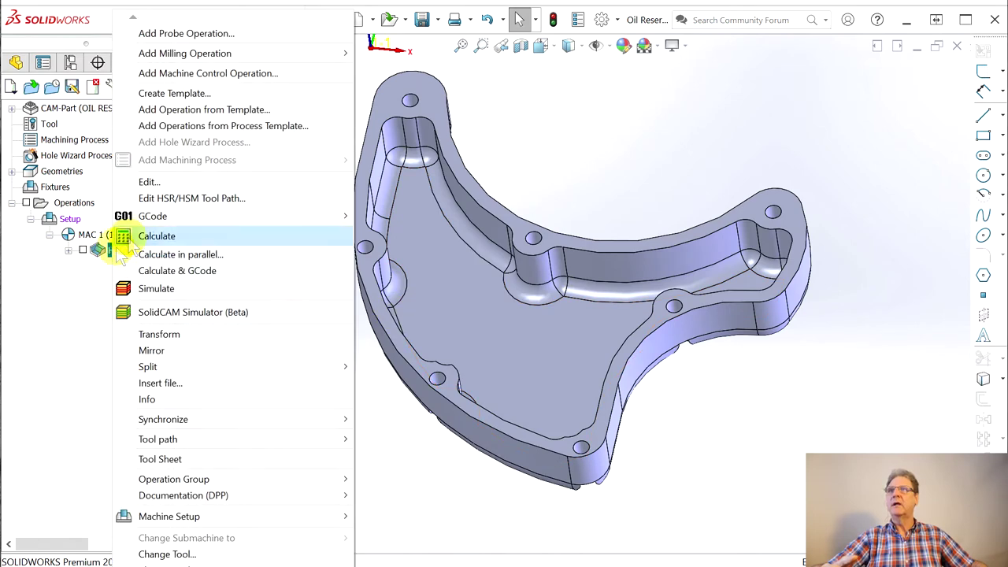
left_click(122, 310)
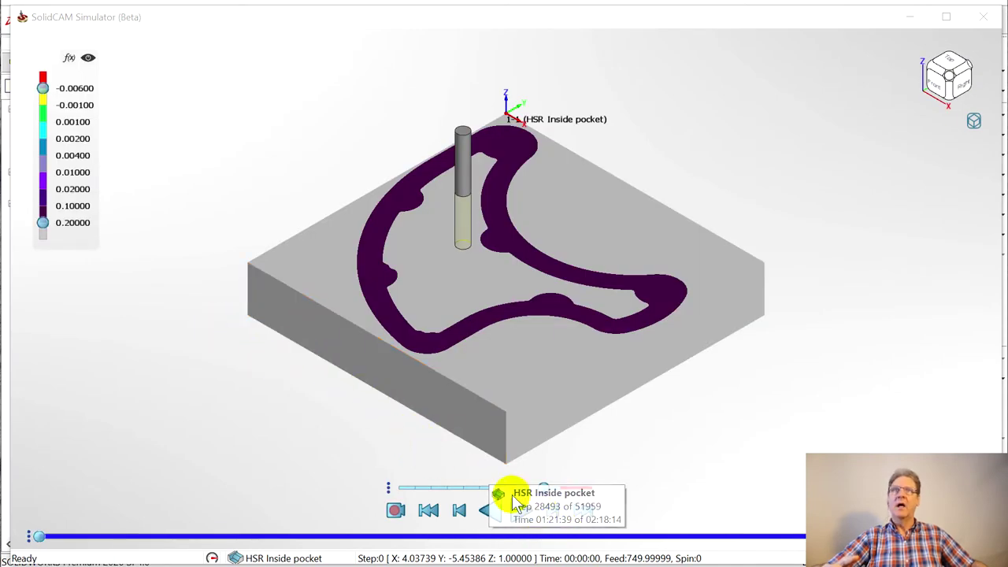
left_click(88, 57)
left_click(561, 489)
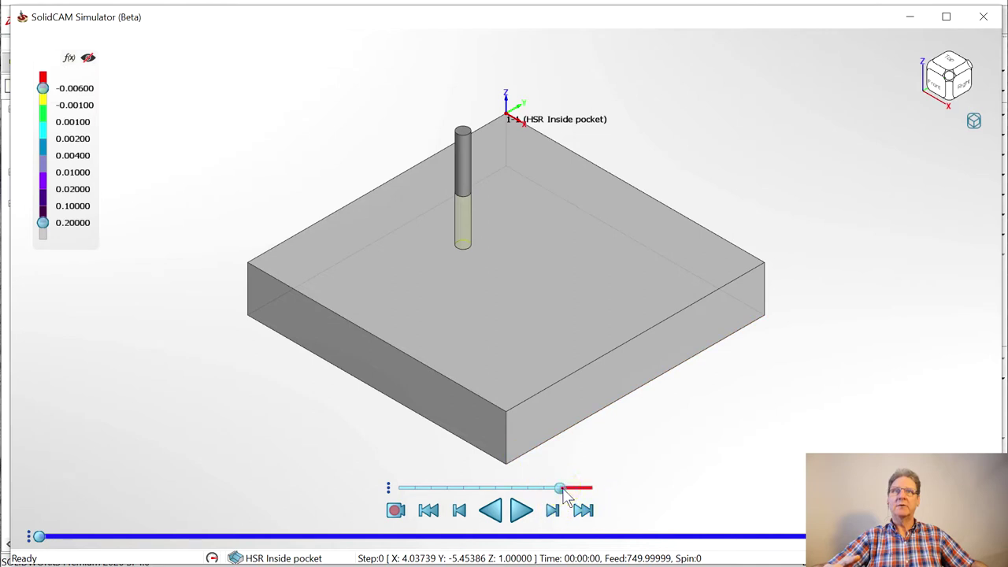
left_click(509, 512)
left_click(521, 510)
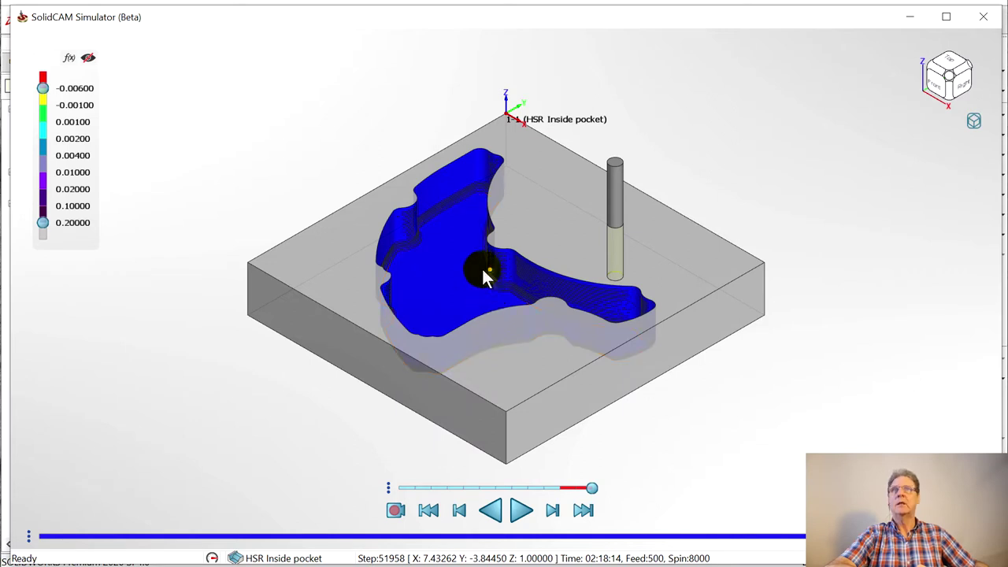
left_click(88, 63)
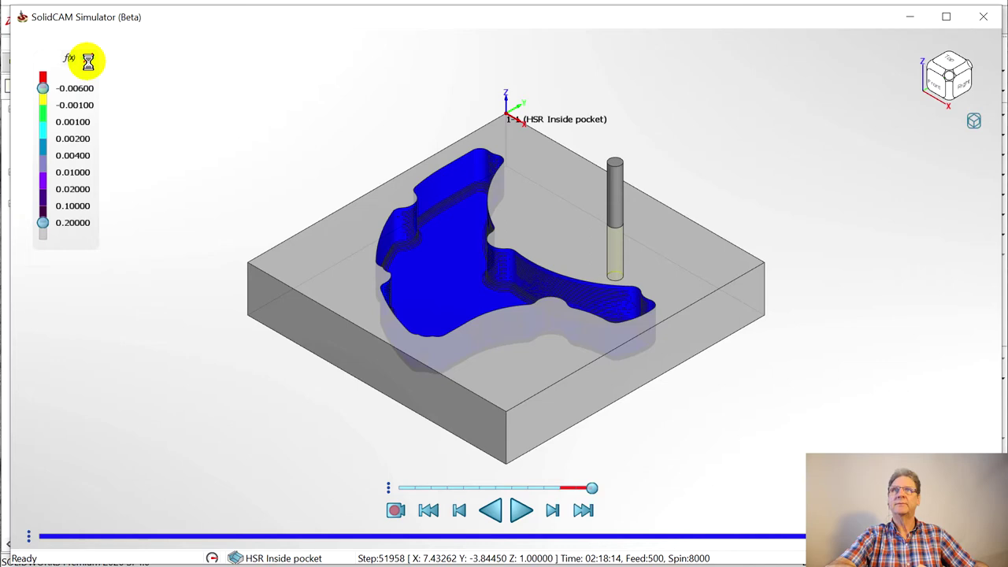
- Zoom in on the pocket's deviation colours, turn the comparison off, and close the simulator
middle_click_drag(428, 241, 549, 308)
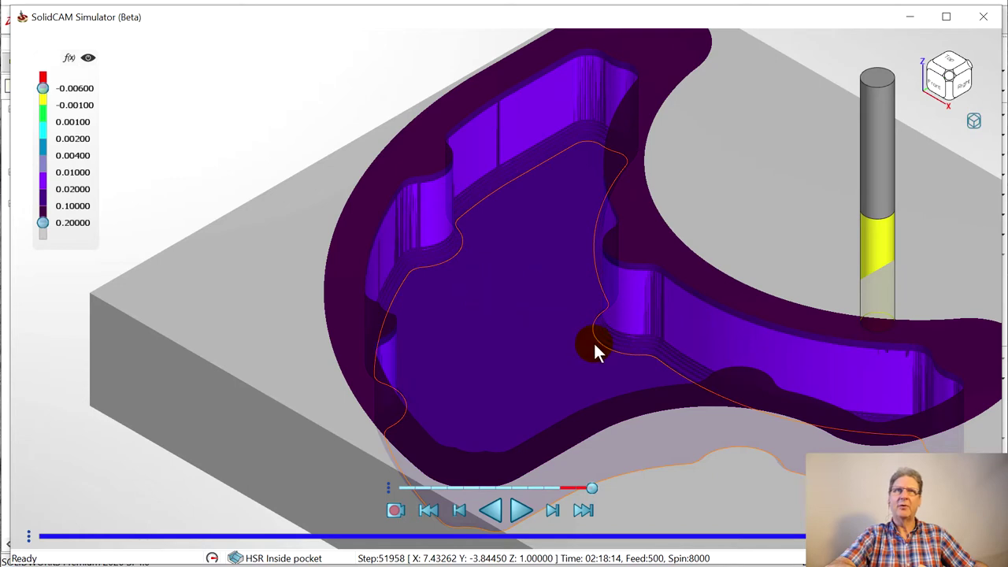
left_click(88, 61)
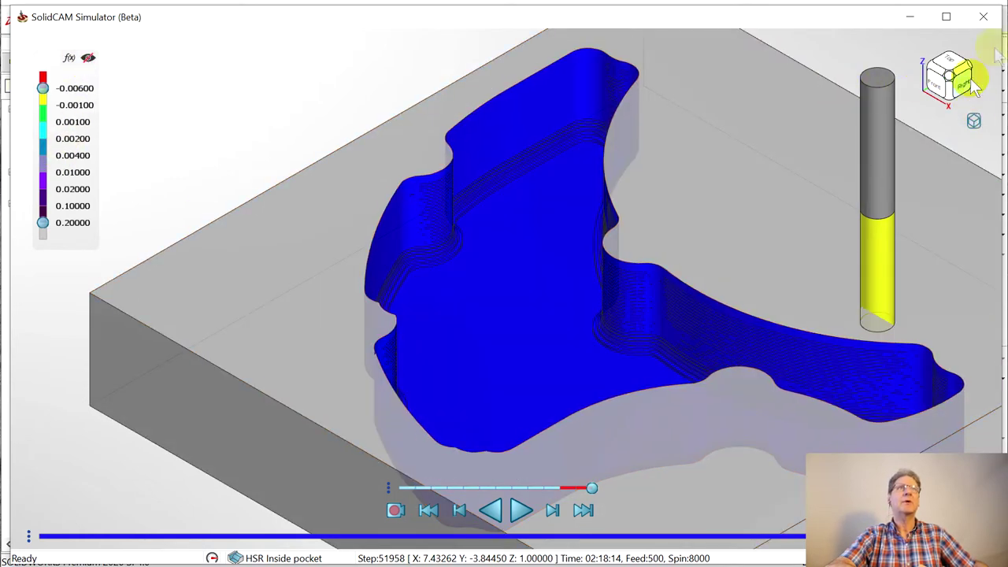
left_click(983, 17)
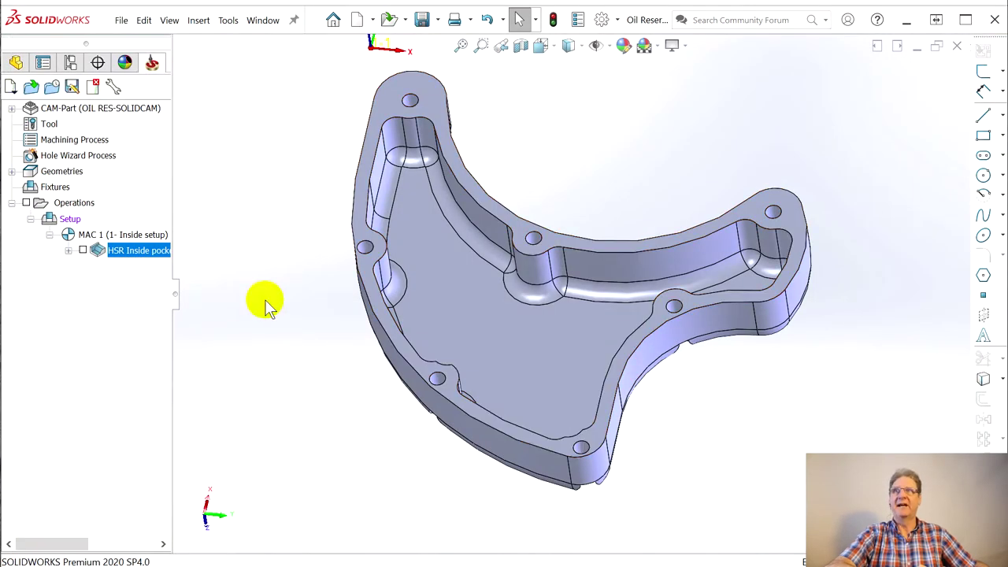
double_click(98, 249)
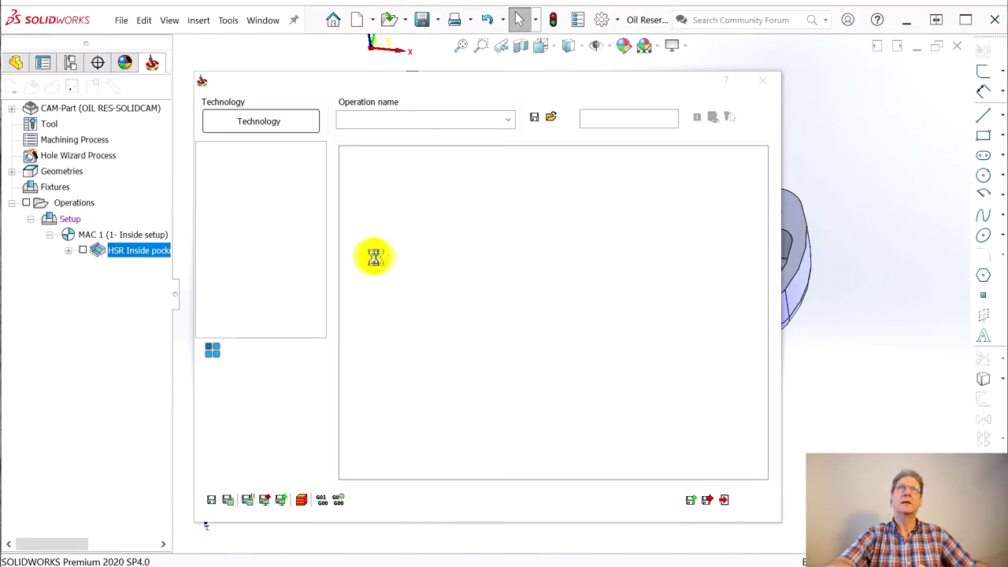
- On Passes, set wall and floor offset 0, tolerance 0.02 and step down 0.05
left_click(242, 167)
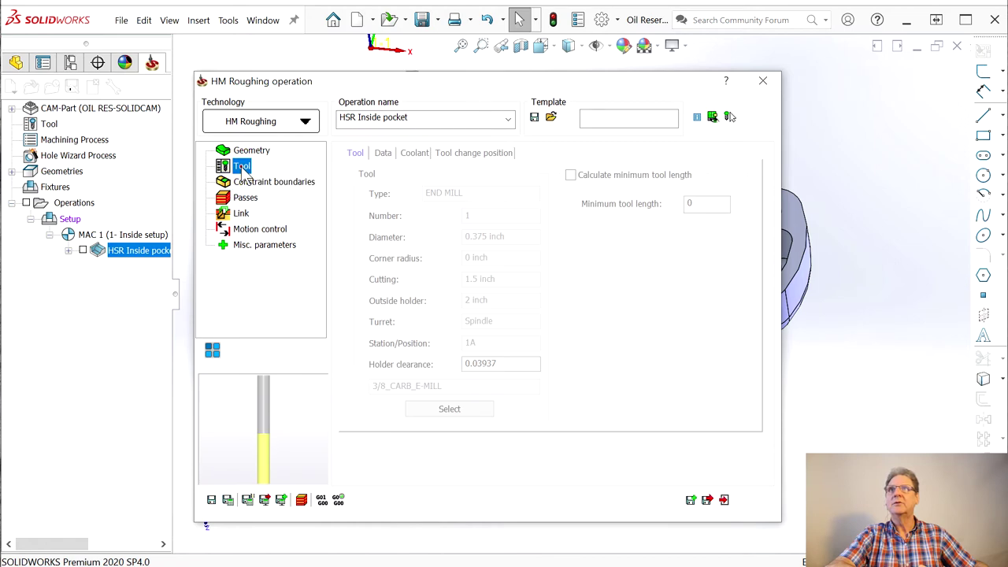
left_click(245, 181)
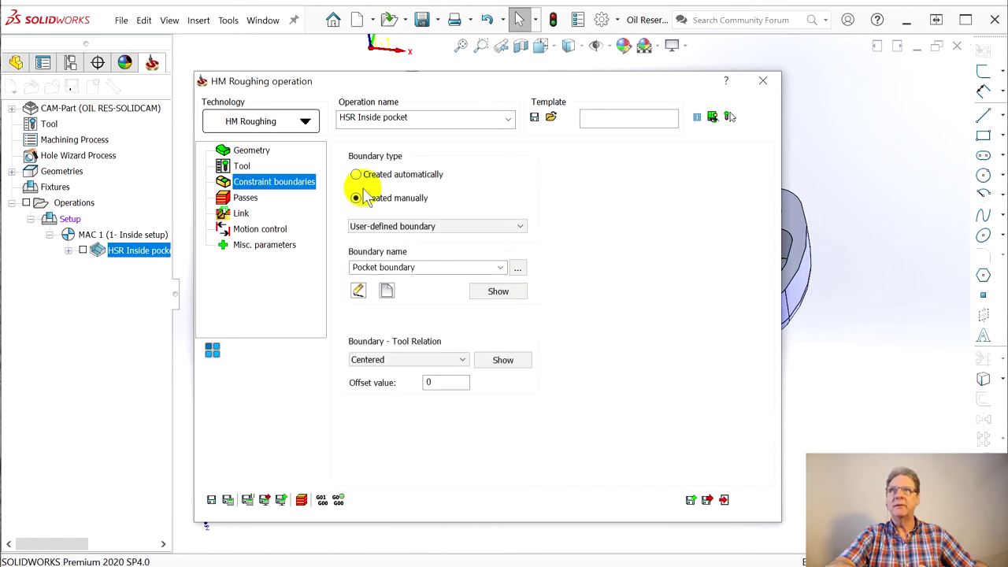
left_click(244, 198)
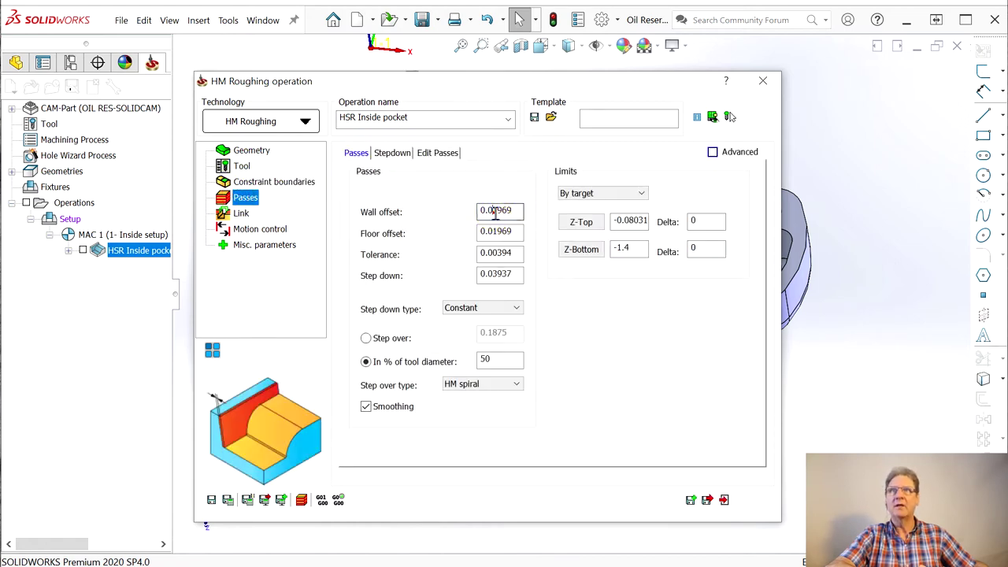
left_click_drag(492, 210, 535, 219)
key("BackSpace")
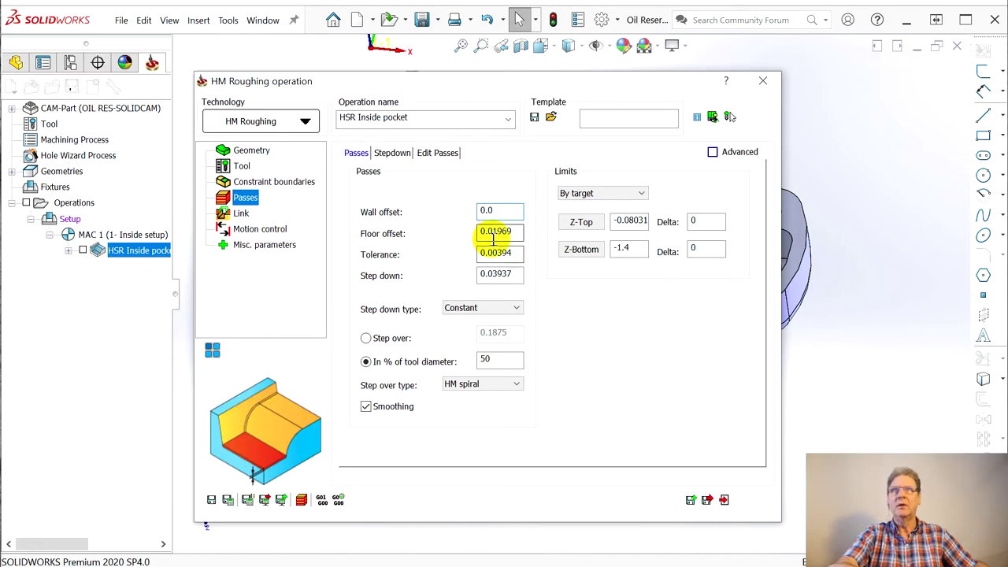
left_click(511, 233)
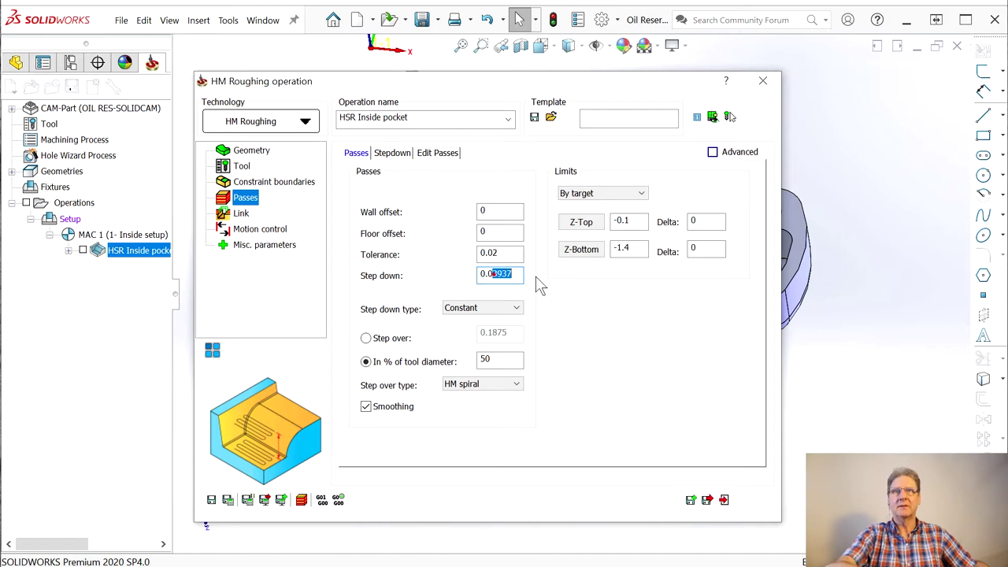
left_click(534, 282)
type("5")
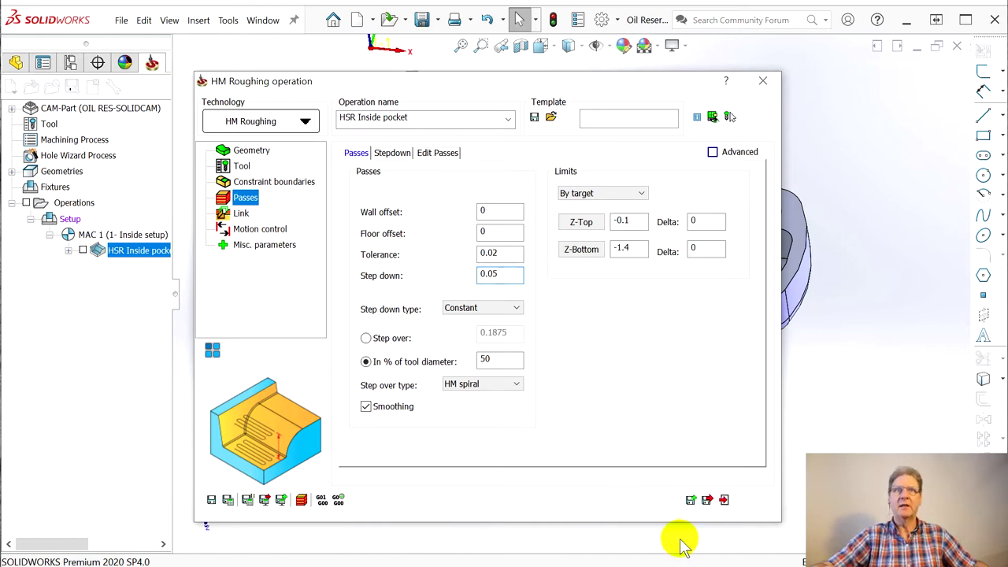
- Save and recalculate the roughing toolpath, exit the dialog, and hide its toolpaths
left_click(247, 502)
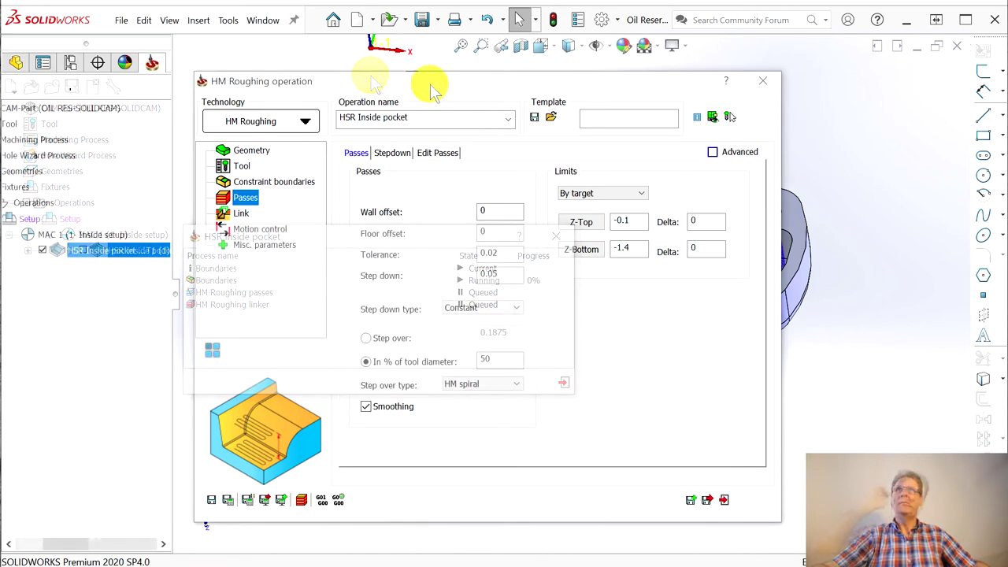
left_click(706, 500)
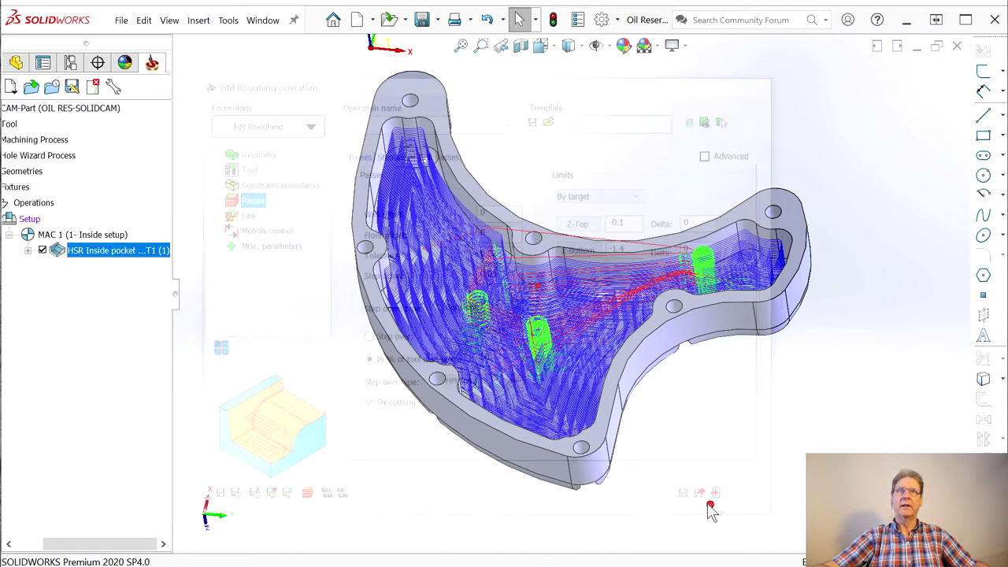
left_click(42, 250)
- Orbit the part, then launch and play the Host CAD simulation of HSR Inside pocket
middle_click_drag(457, 394, 460, 366)
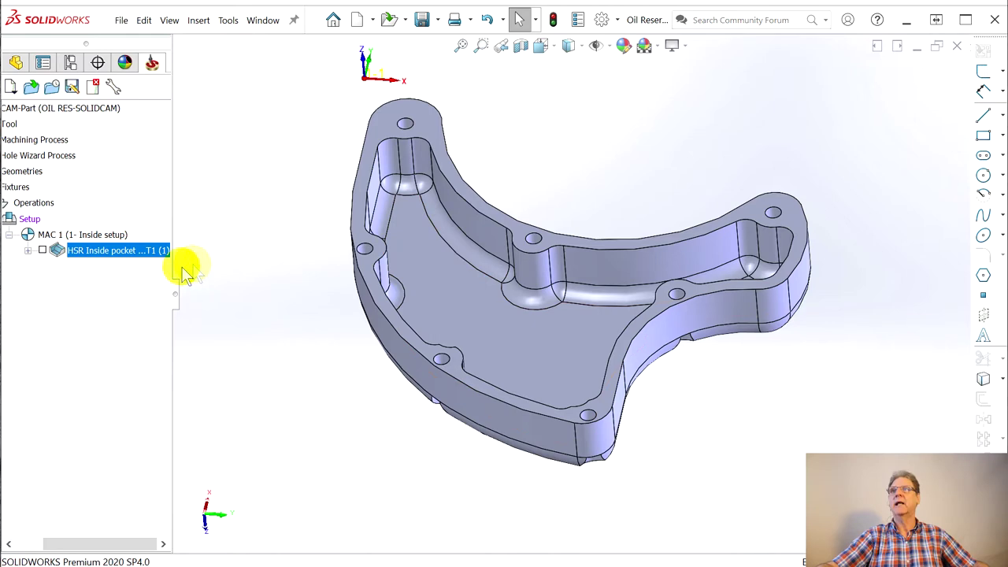
right_click(82, 256)
left_click(118, 288)
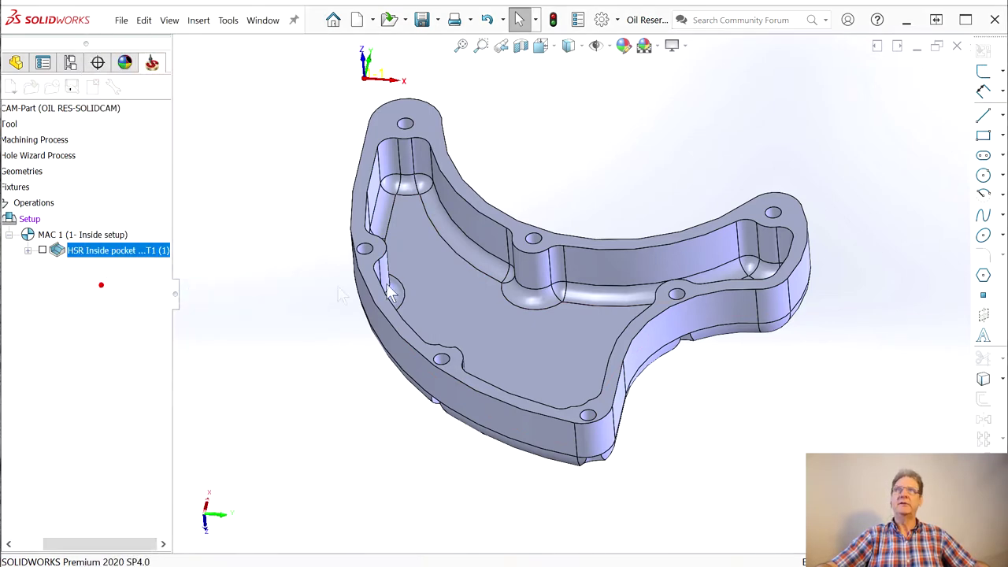
left_click(61, 278)
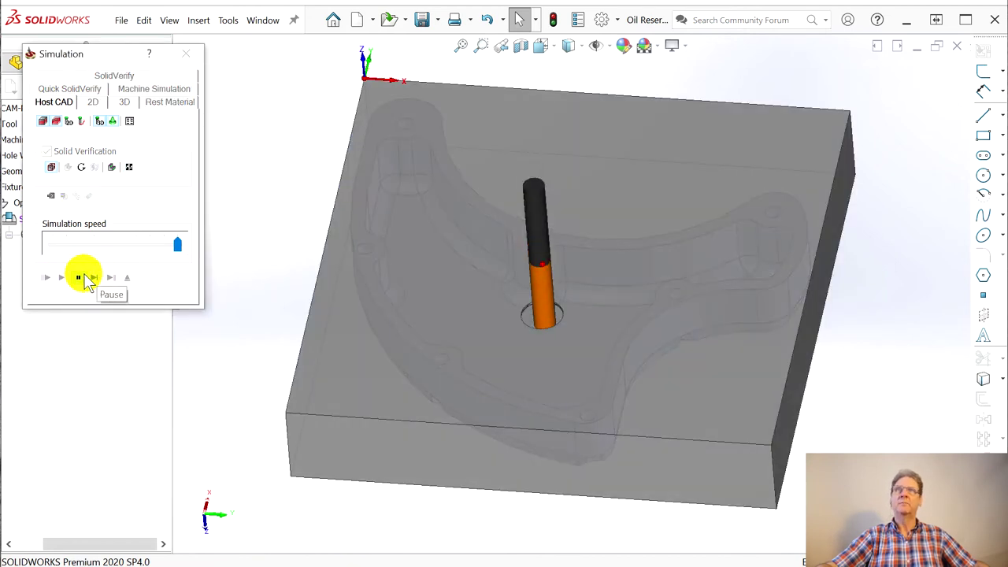
- Pause the simulation to inspect the cut pocket, close it, and toggle the toolpath display
left_click(78, 277)
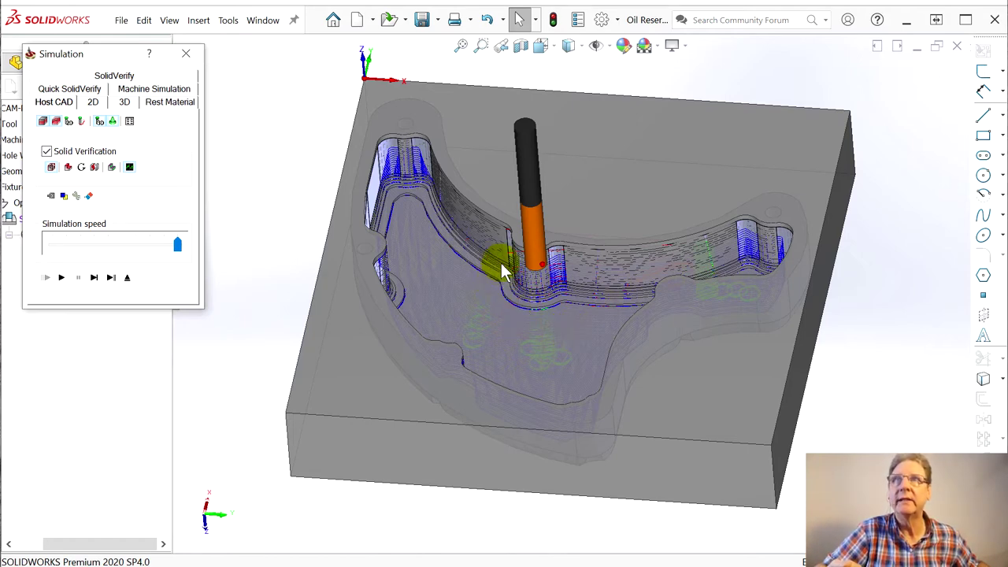
left_click(186, 53)
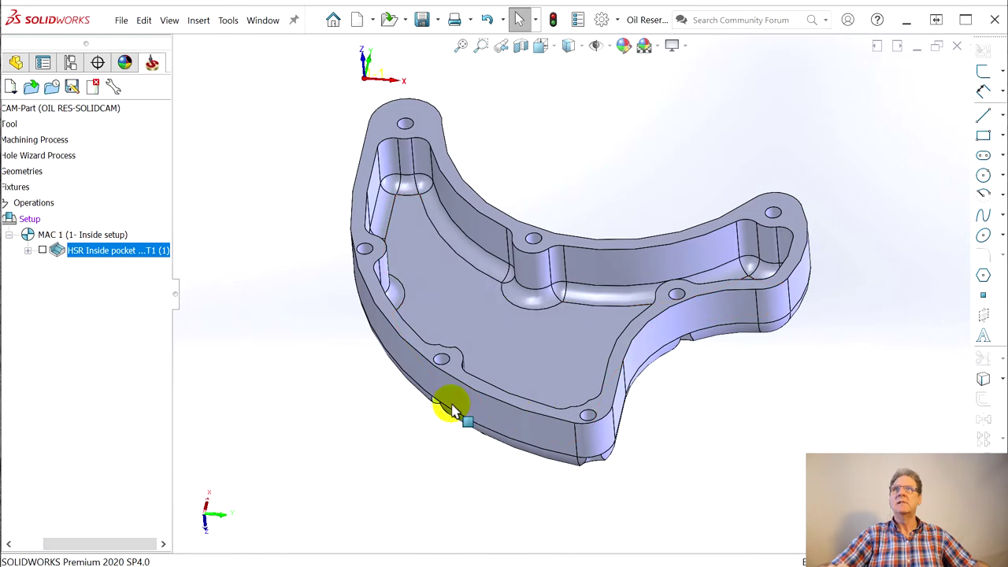
left_click(41, 250)
right_click(72, 256)
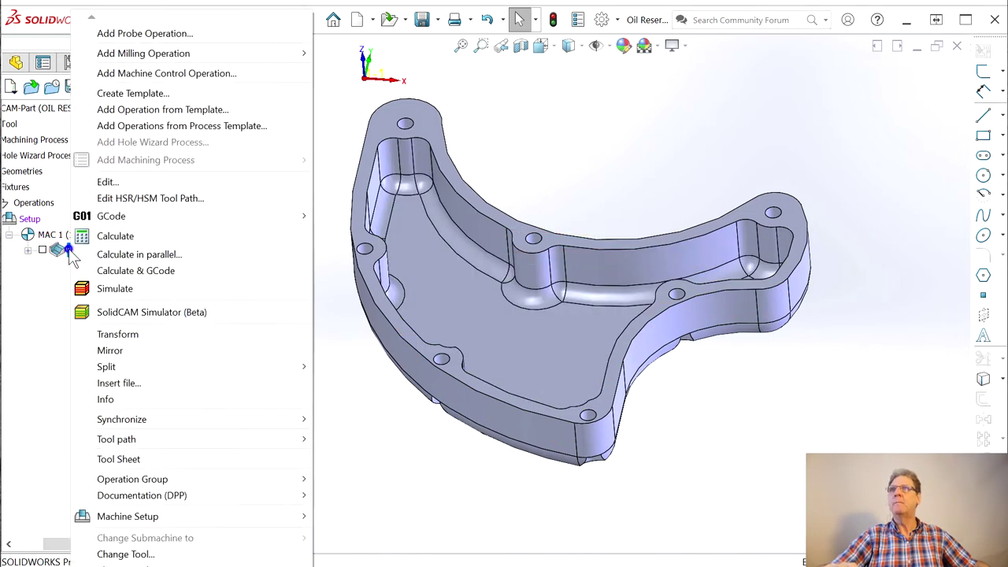
mouse_move(180, 52)
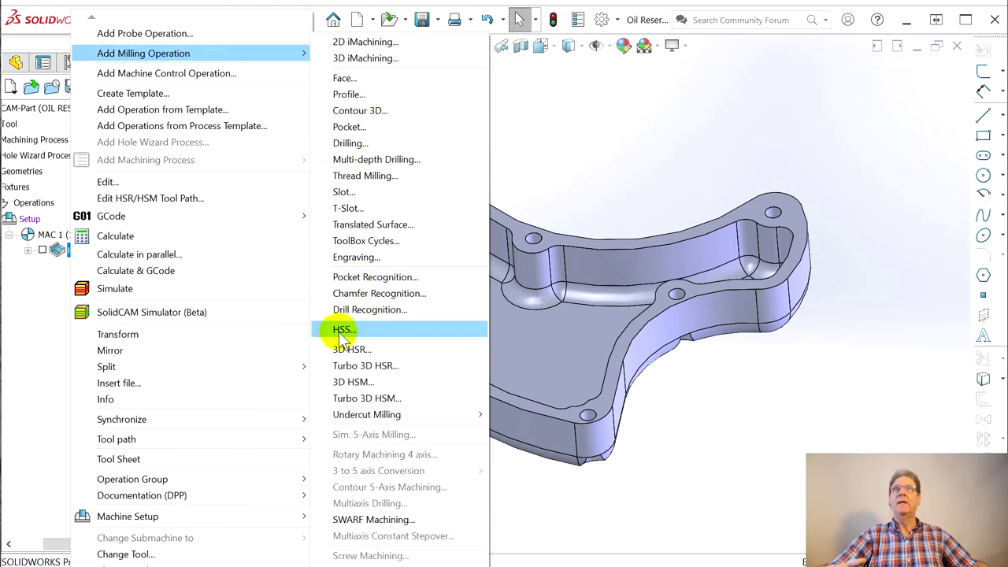
left_click(679, 283)
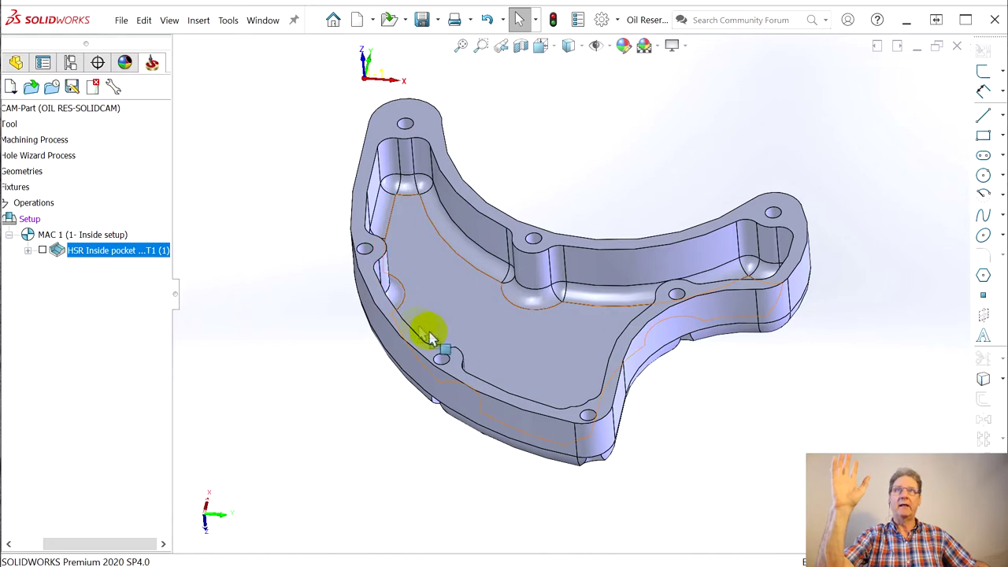
middle_click_drag(457, 342, 457, 311)
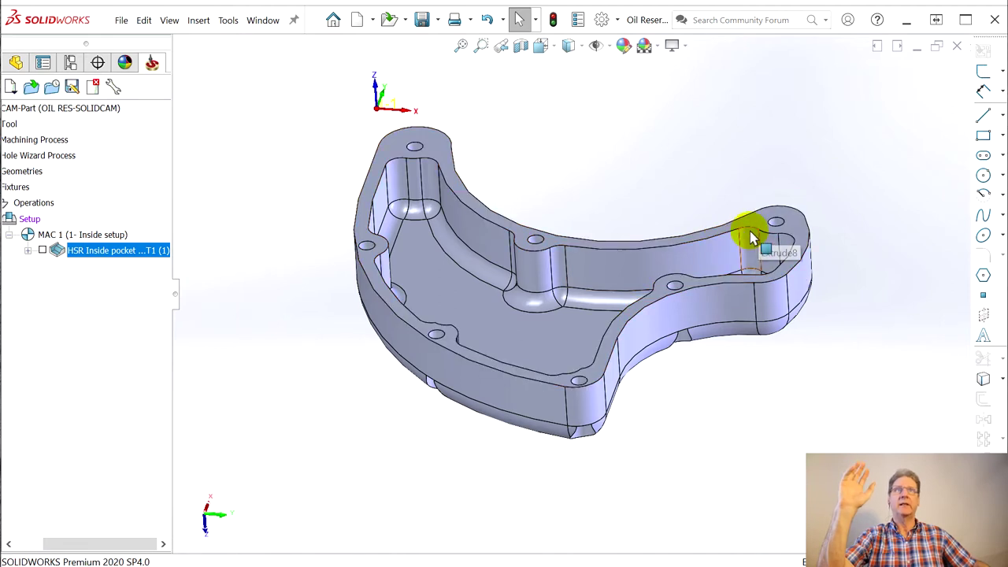
middle_click_drag(294, 250, 405, 272)
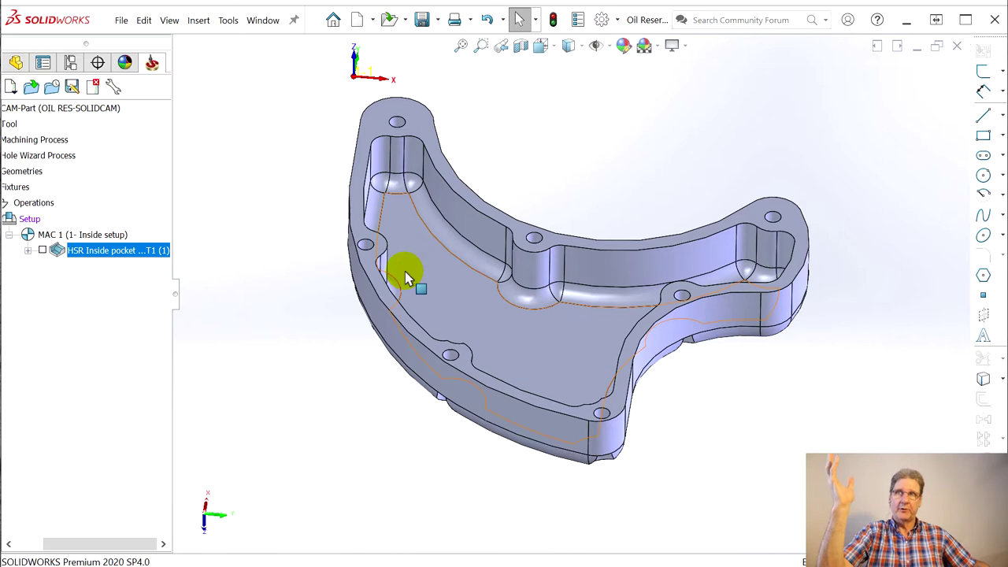
- Add an HSS milling operation with technology Parallel cuts: Constant Z
right_click(79, 250)
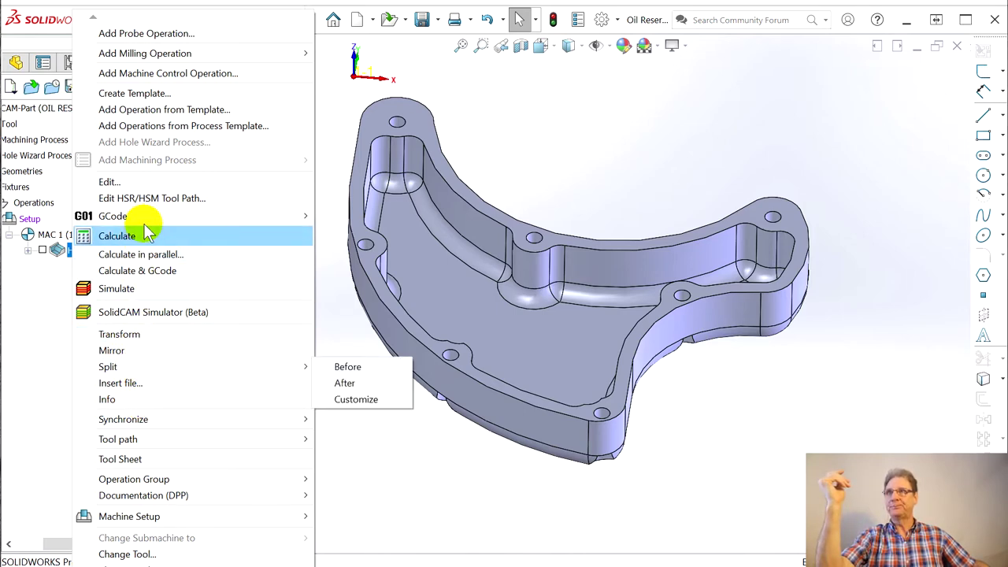
mouse_move(224, 52)
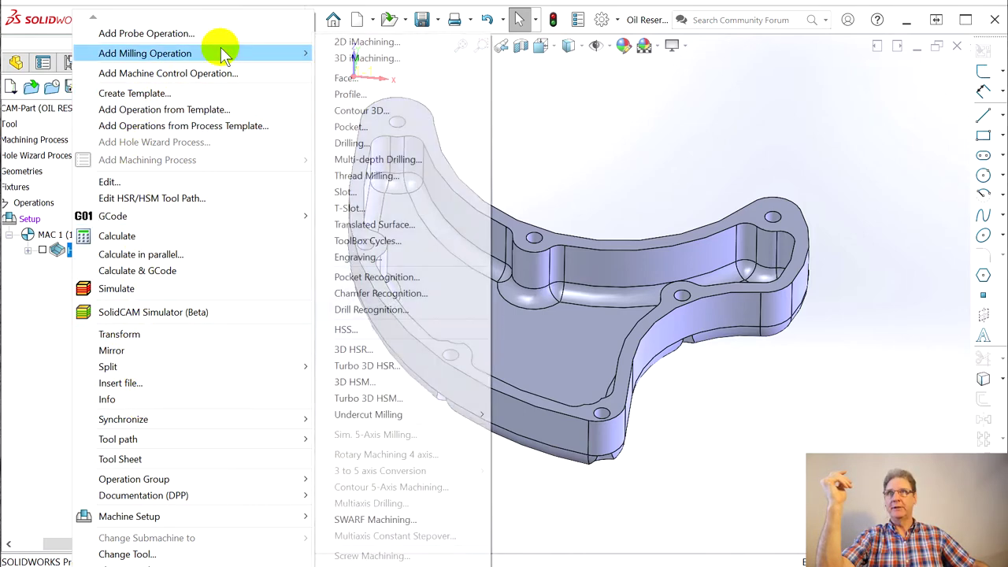
left_click(347, 330)
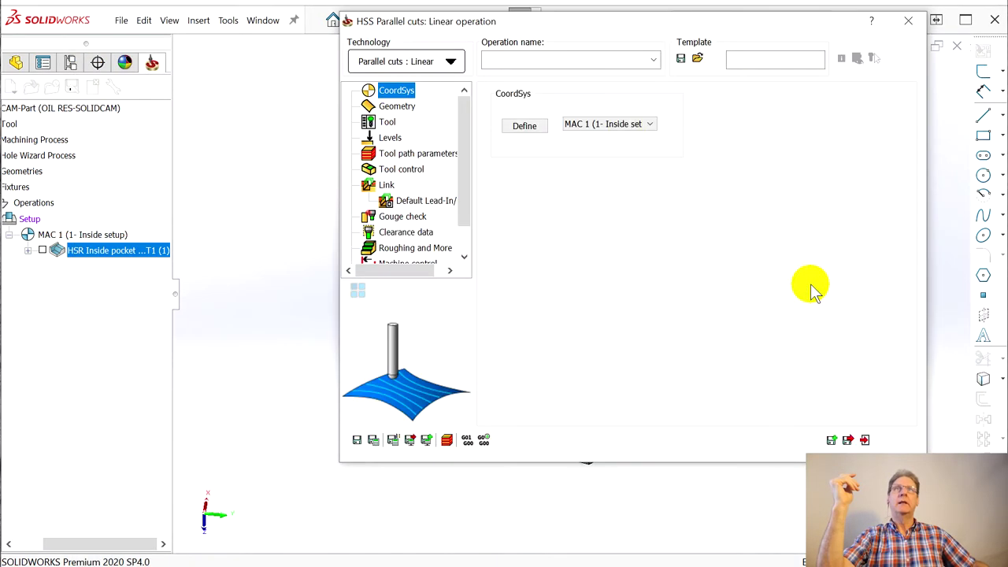
left_click(453, 62)
mouse_move(439, 83)
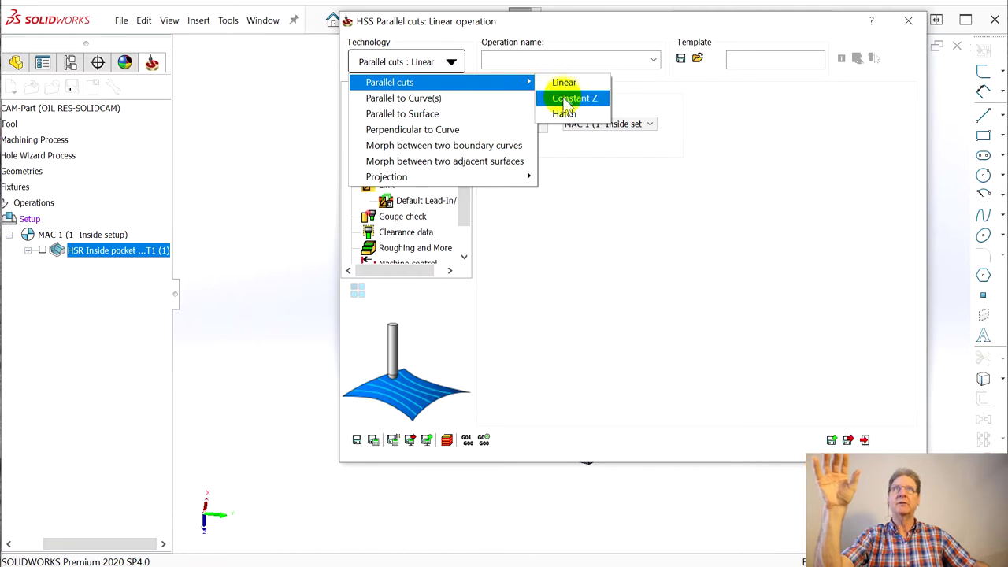
left_click(565, 99)
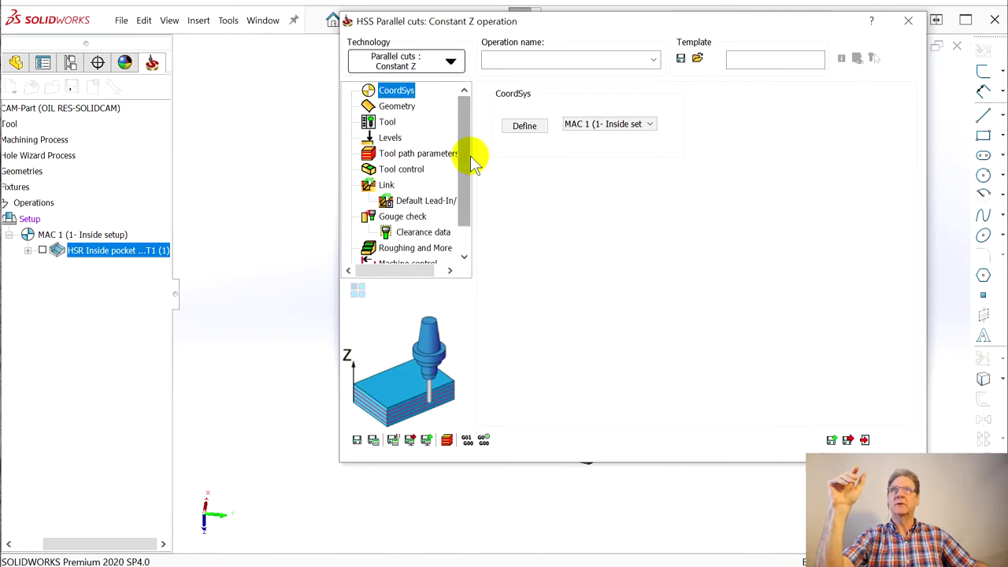
left_click(396, 105)
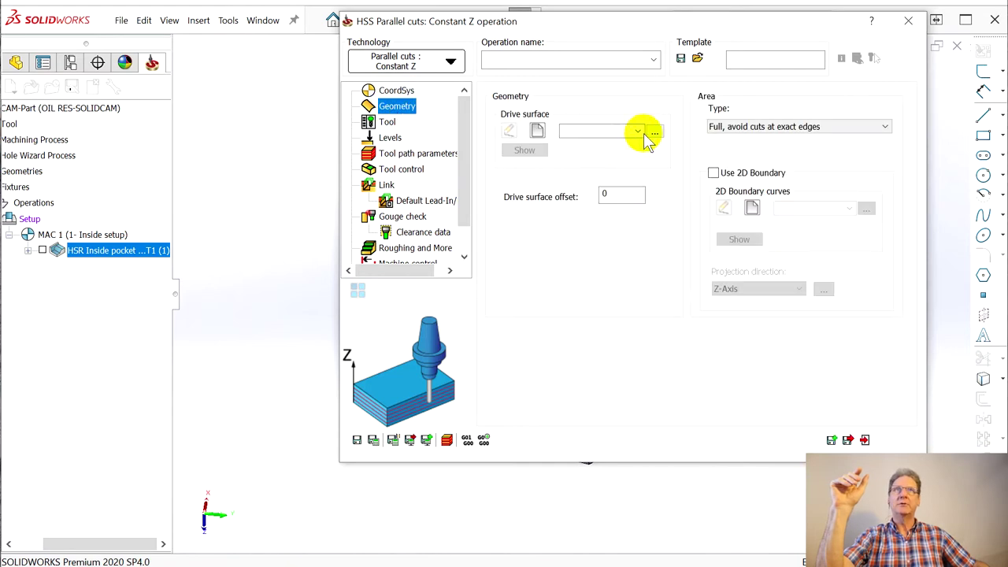
- Create a new drive surface and pick the first fillet faces along the upper and left pocket walls
left_click(538, 130)
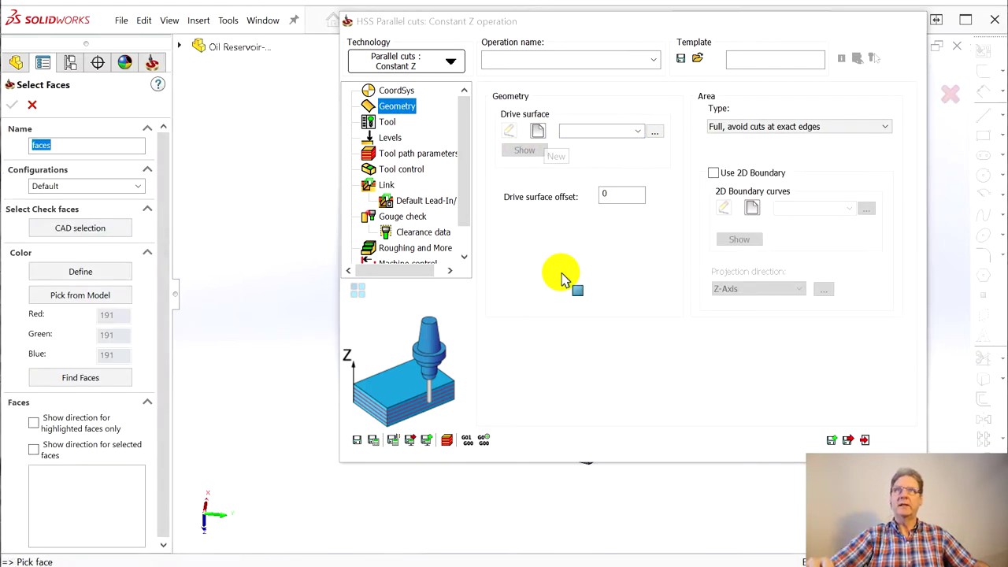
left_click(468, 252)
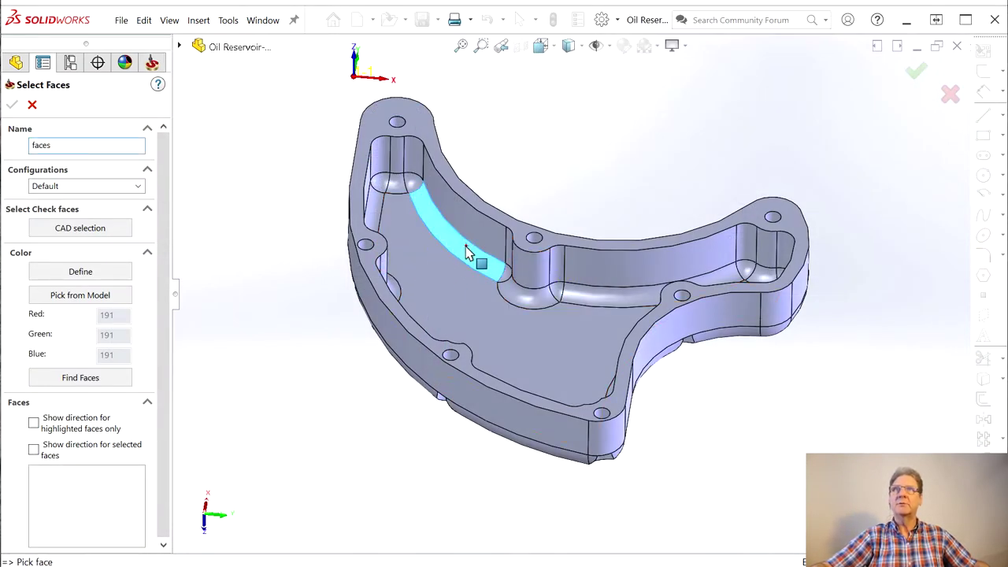
left_click(406, 183)
left_click(380, 187)
left_click(438, 211)
middle_click_drag(441, 216, 423, 167)
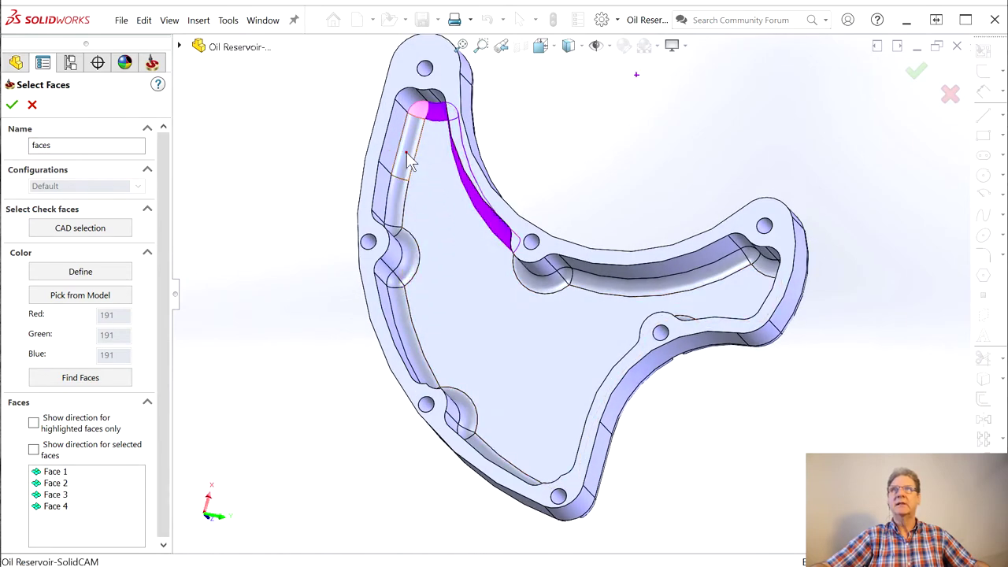
left_click(386, 198)
left_click(395, 233)
left_click(408, 260)
left_click(394, 279)
left_click(416, 323)
- Add the lower corner and bottom-wall fillet faces, continuing up toward the upper pocket
middle_click_drag(428, 322, 434, 423)
left_click(442, 370)
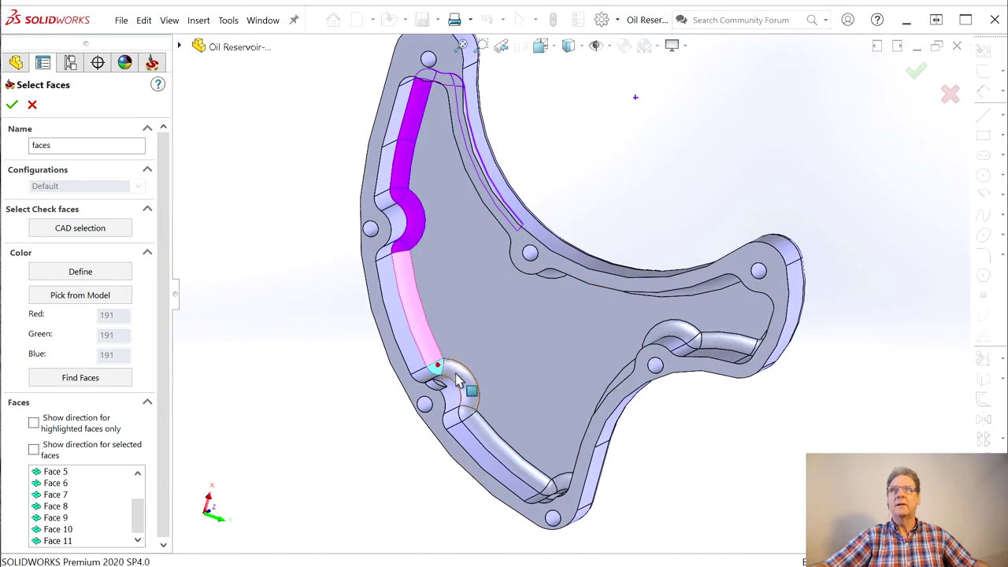
left_click(466, 410)
left_click(471, 420)
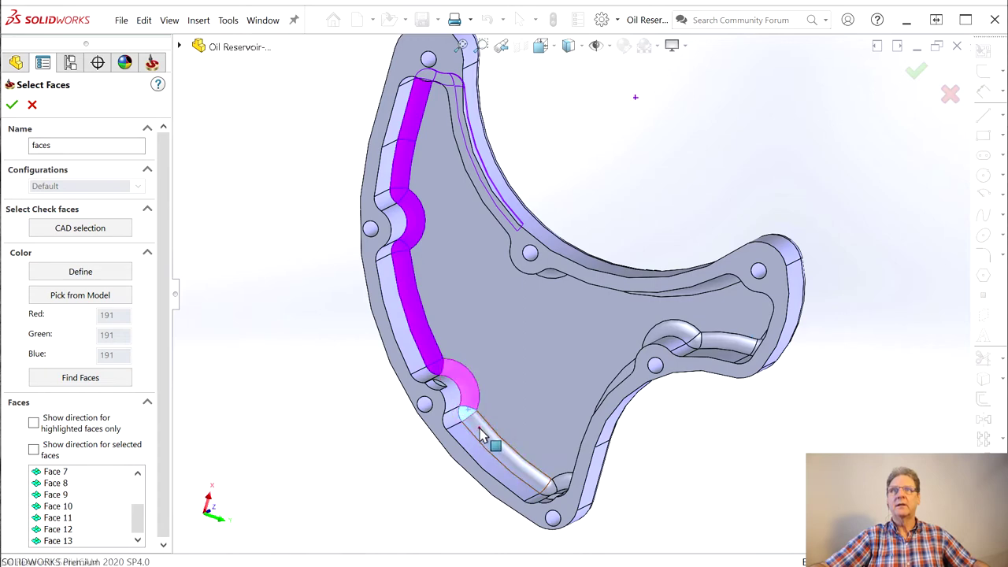
left_click(479, 426)
middle_click_drag(479, 425, 529, 479)
left_click(516, 478)
left_click(540, 472)
left_click(552, 435)
left_click(583, 398)
left_click(610, 370)
left_click(630, 335)
left_click(673, 335)
left_click(732, 331)
left_click(764, 327)
left_click(760, 303)
- Add the remaining inner wall fillets, the 0.25 inside fillet and its corner faces
mouse_move(760, 303)
middle_mouse_down()
mouse_move(644, 289)
mouse_move(653, 234)
mouse_move(763, 318)
middle_mouse_up()
left_click(724, 340)
left_click(719, 332)
left_click(707, 320)
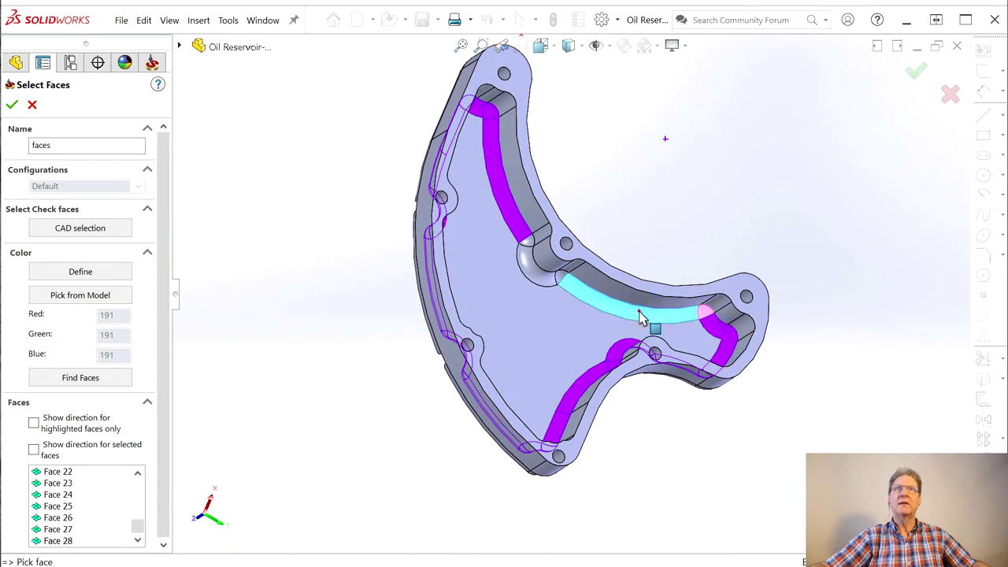
left_click(546, 286)
left_click(531, 270)
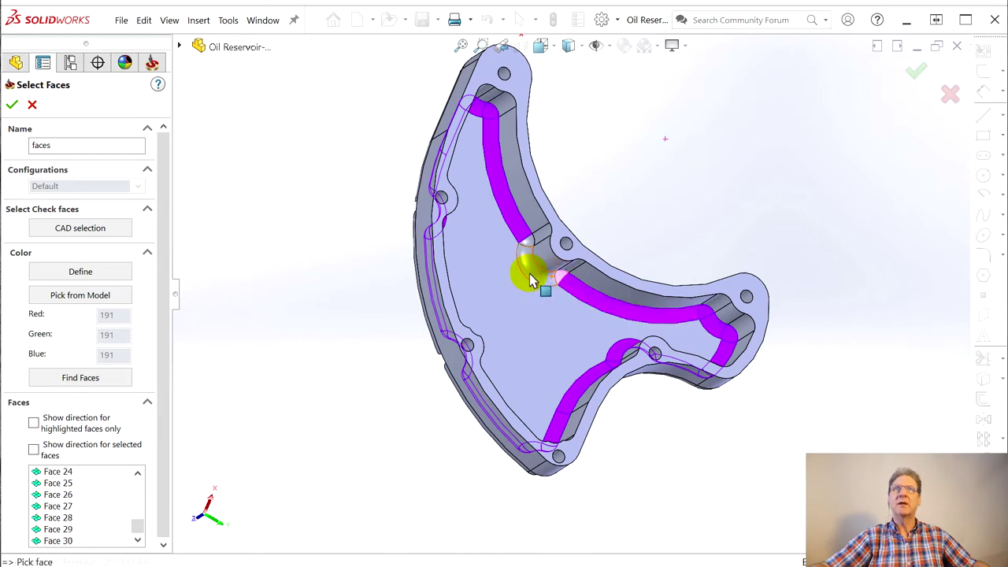
left_click(529, 248)
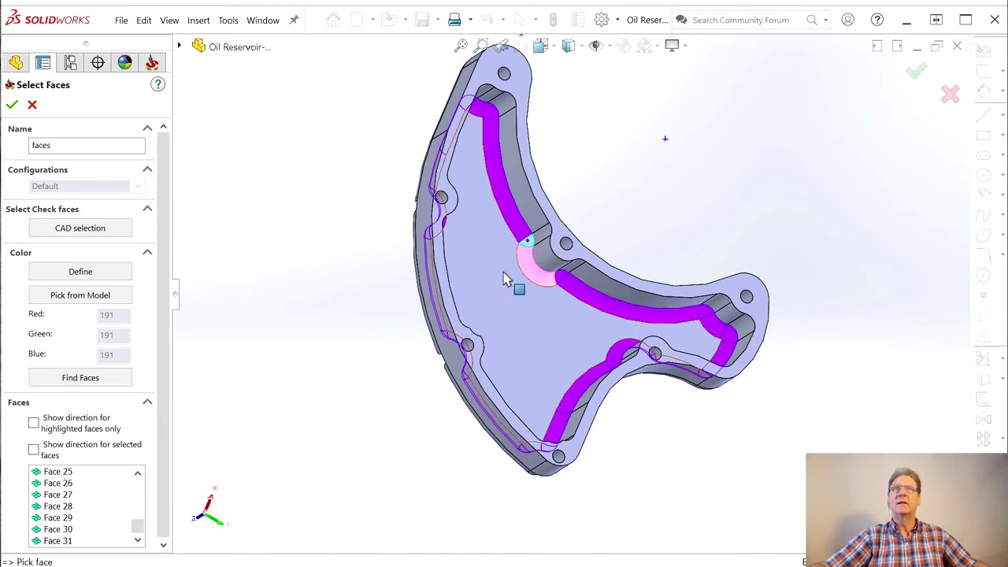
left_click(522, 273)
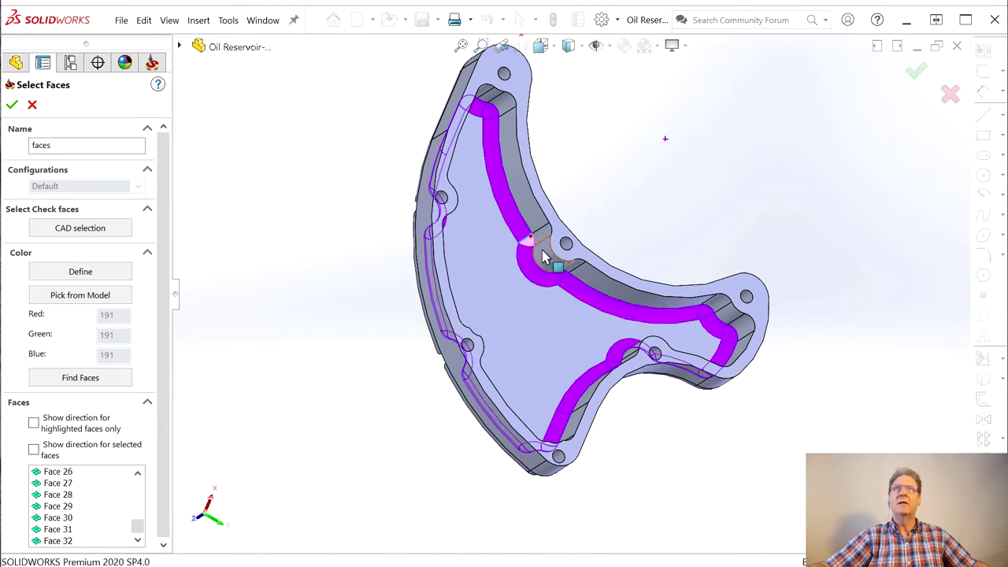
- Name the face set 'Inner fillet' and confirm it as the drive surface
middle_click_drag(547, 404, 507, 401)
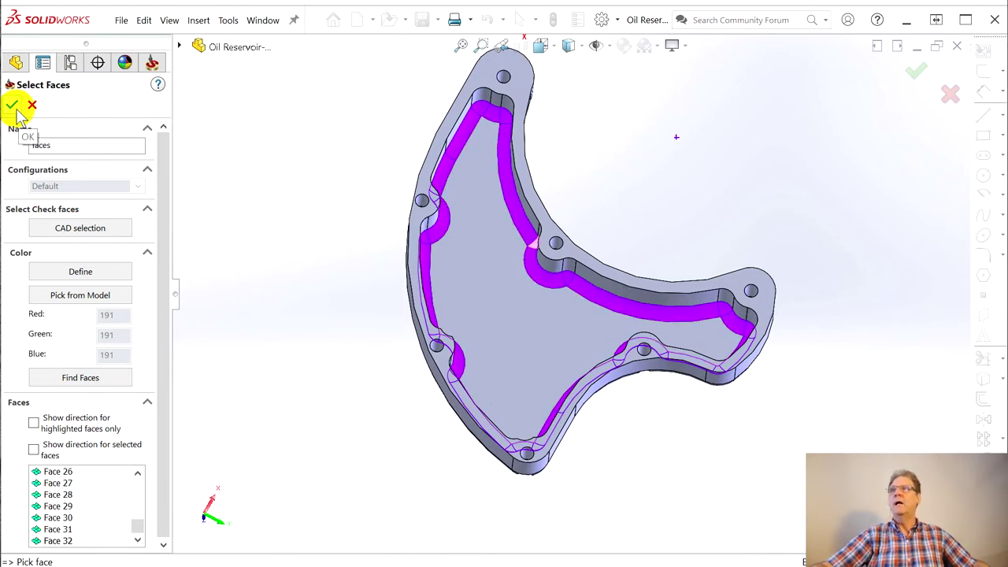
left_click_drag(68, 144, 23, 145)
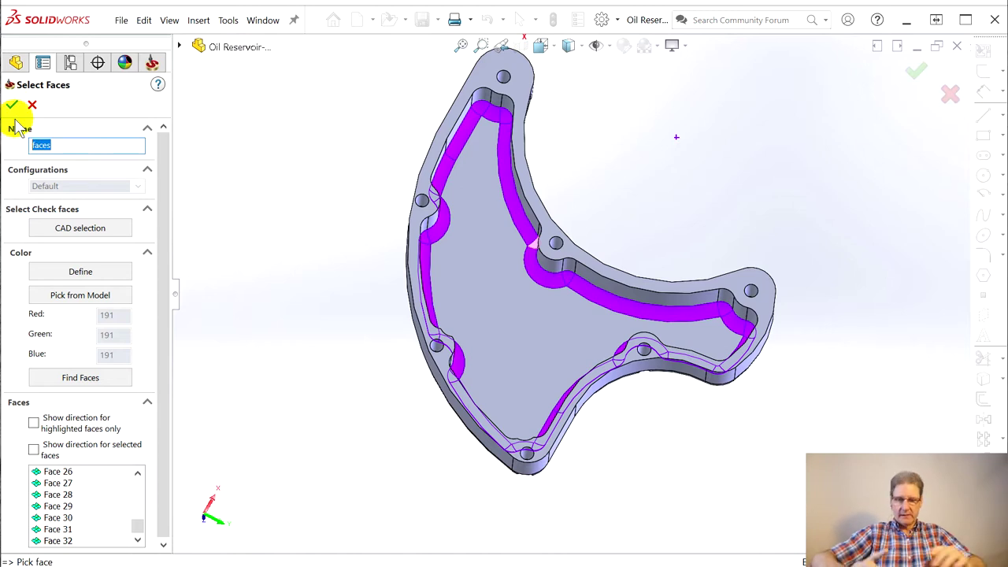
type("llet")
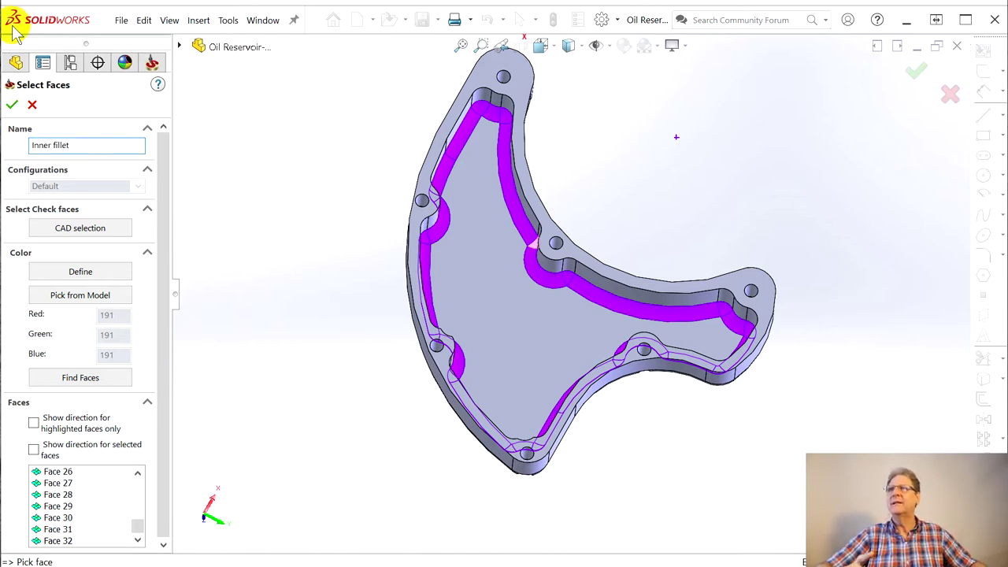
left_click(11, 104)
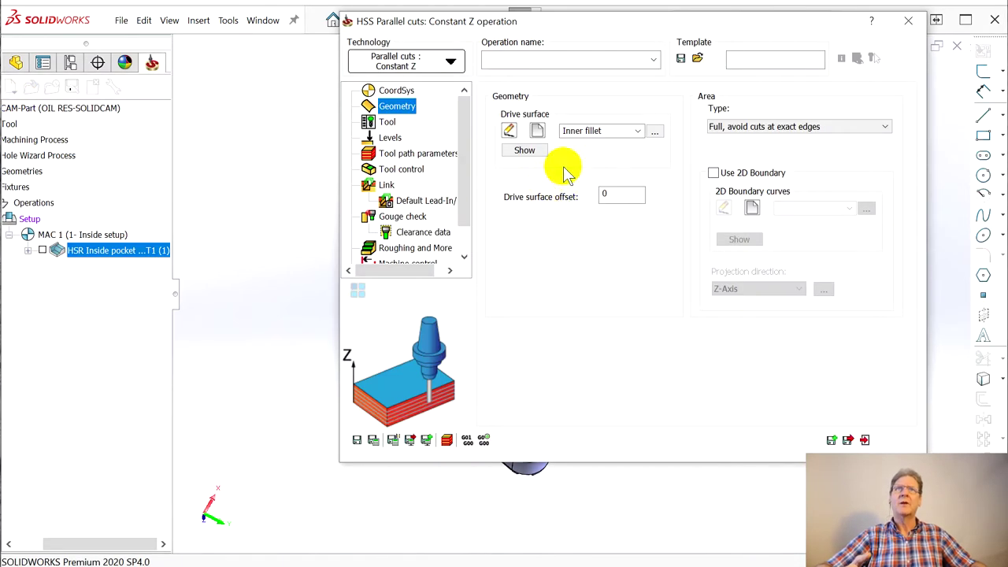
- Keep Inner fillet as drive surface and import tool 77, the 1/4 ball mill, from the master library
left_click(640, 131)
left_click(641, 131)
left_click(383, 123)
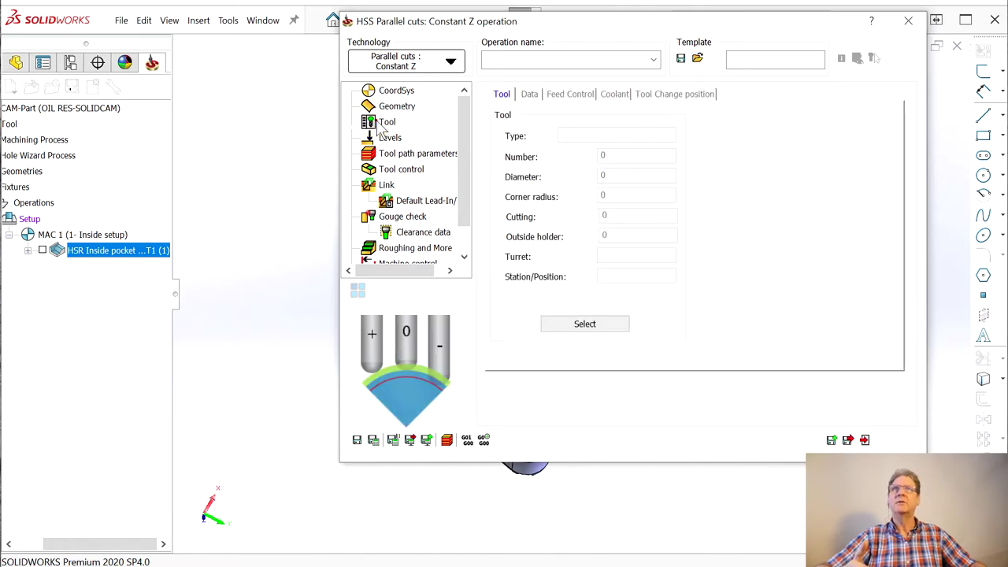
left_click(591, 323)
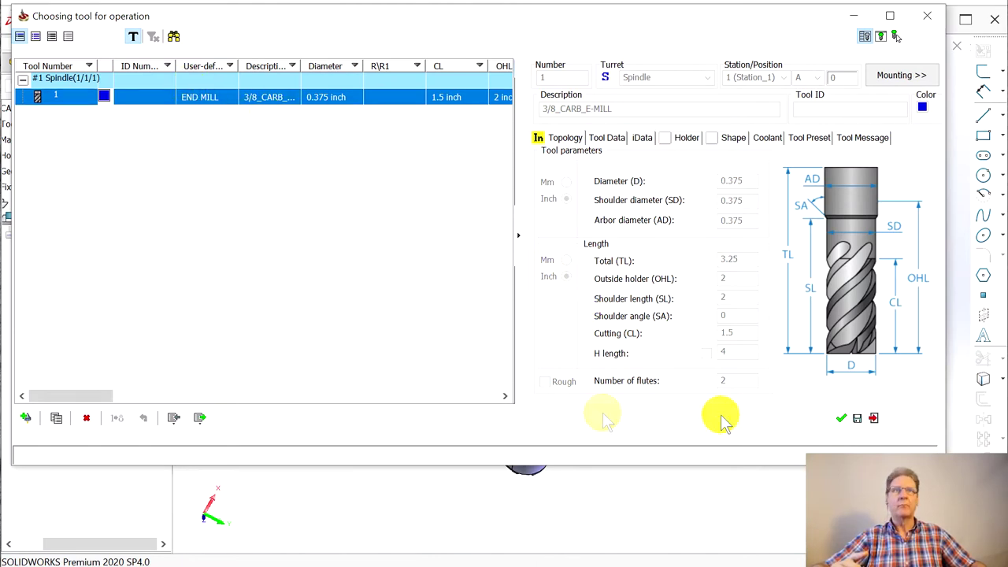
left_click(173, 418)
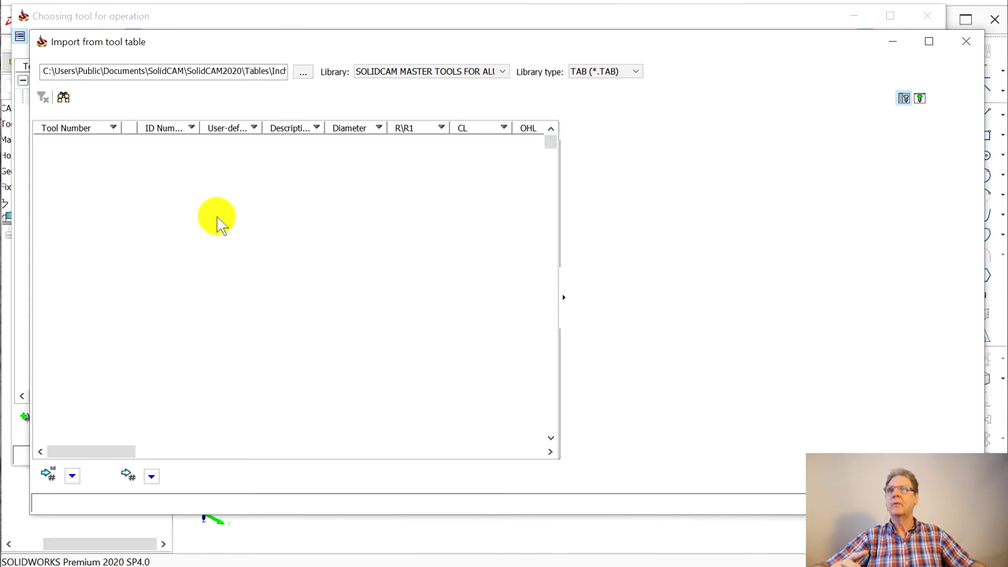
scroll(225, 228, "down", 12)
scroll(234, 240, "down", 13)
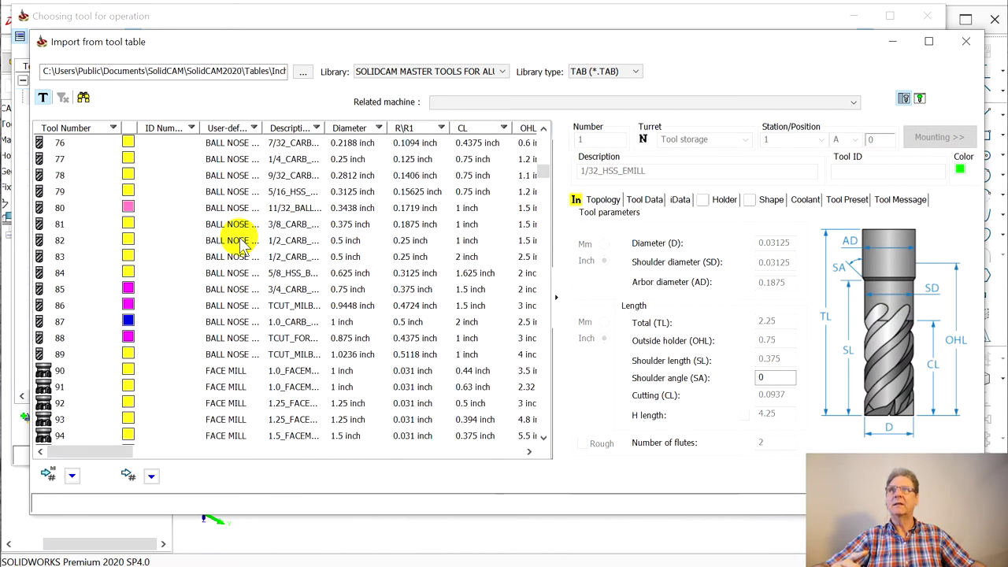
scroll(242, 246, "up", 3)
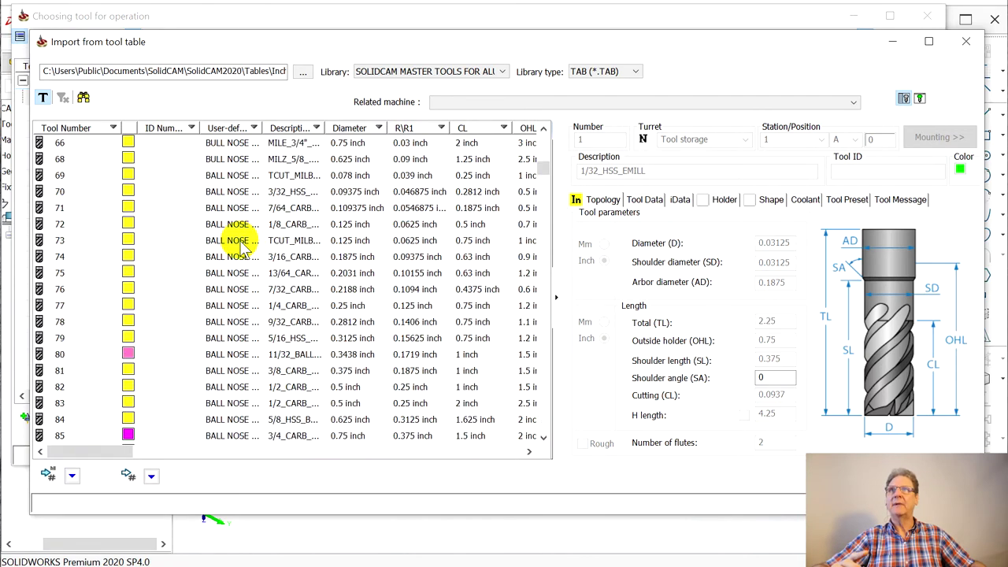
left_click(251, 225)
scroll(266, 293, "down", 1)
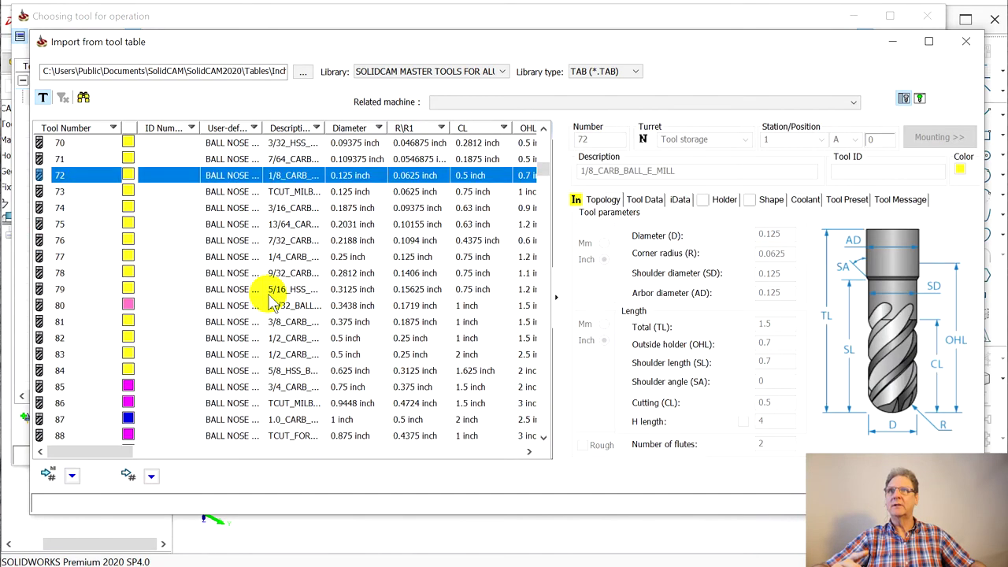
left_click(264, 256)
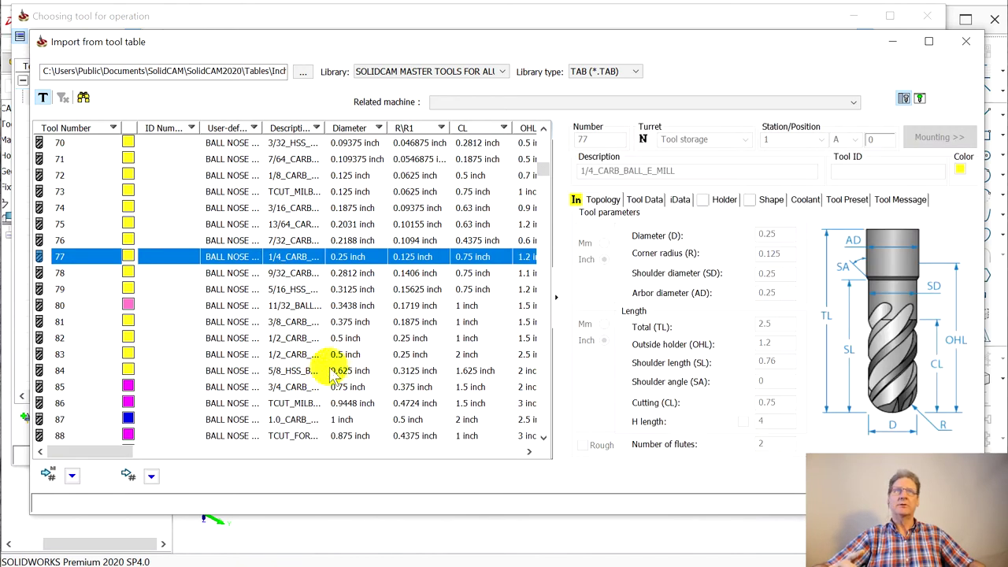
left_click(150, 475)
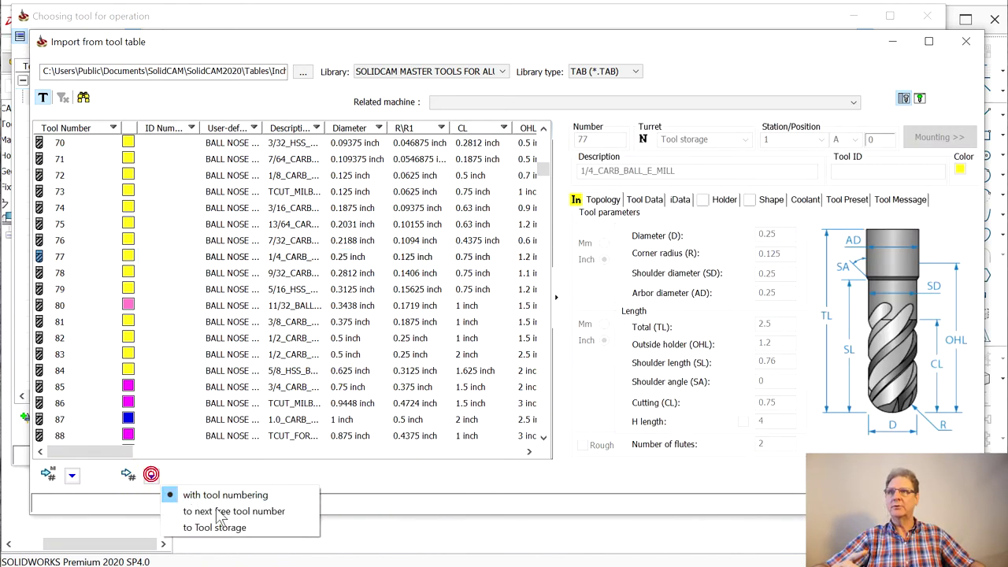
left_click(213, 511)
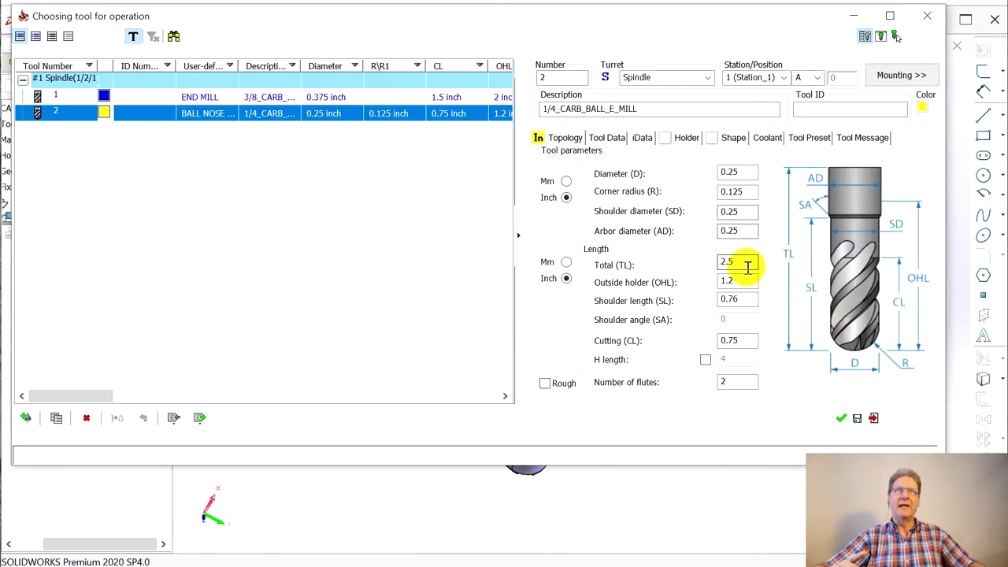
- Set the tool's total length to 3 and cutting and shoulder lengths to 1, then accept it
left_click_drag(747, 265, 675, 264)
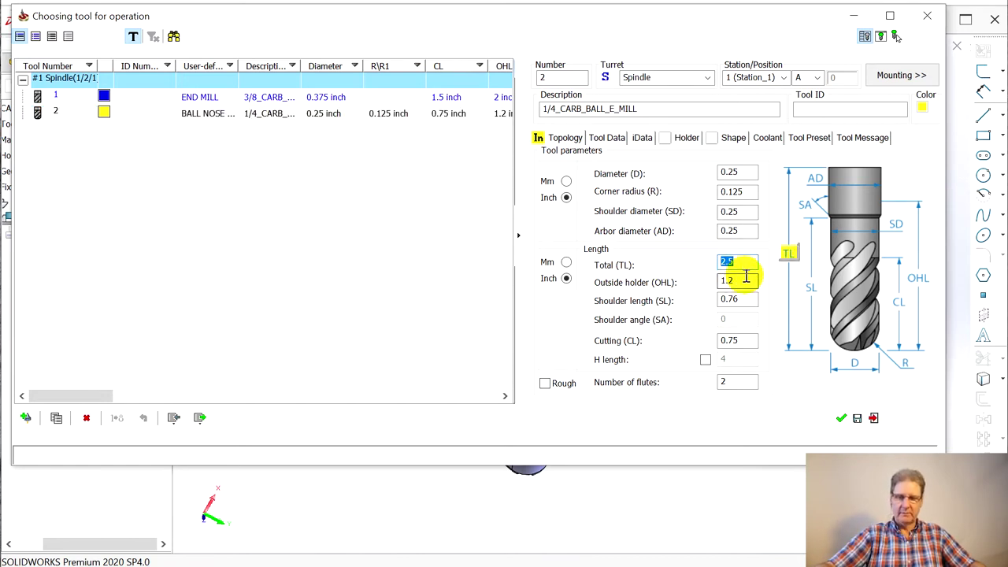
type("3")
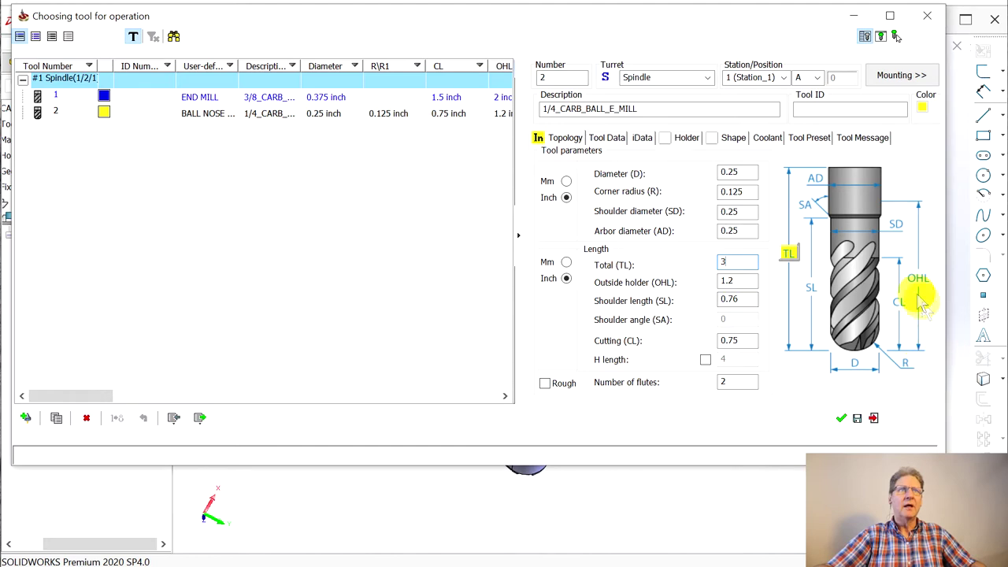
left_click(897, 302)
left_click(745, 342)
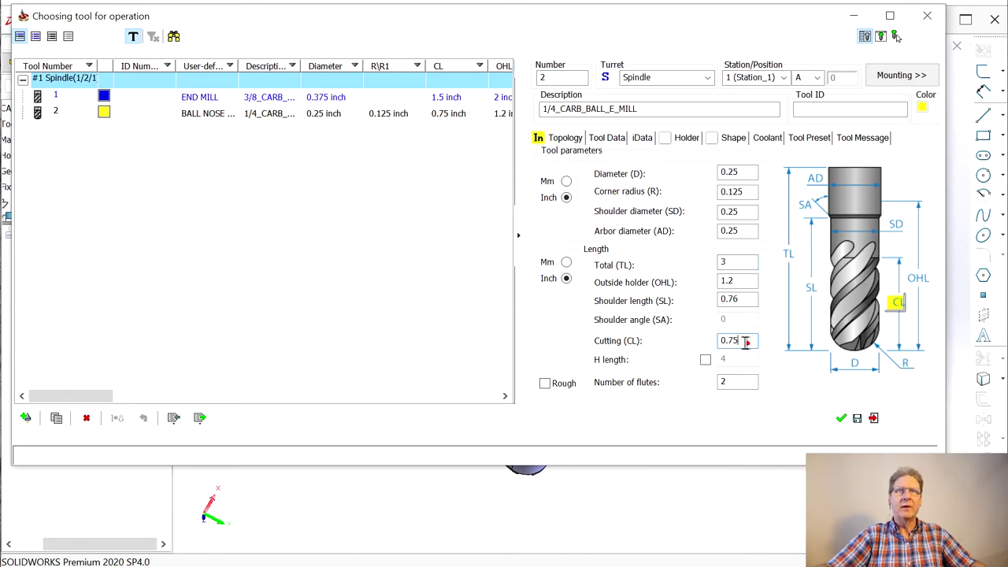
left_click(674, 345)
type("1")
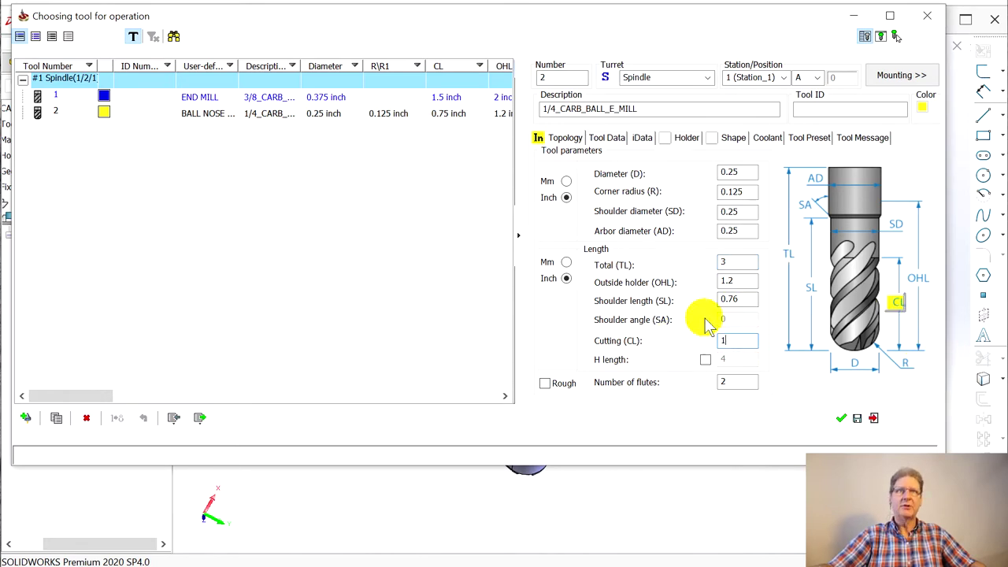
left_click(734, 316)
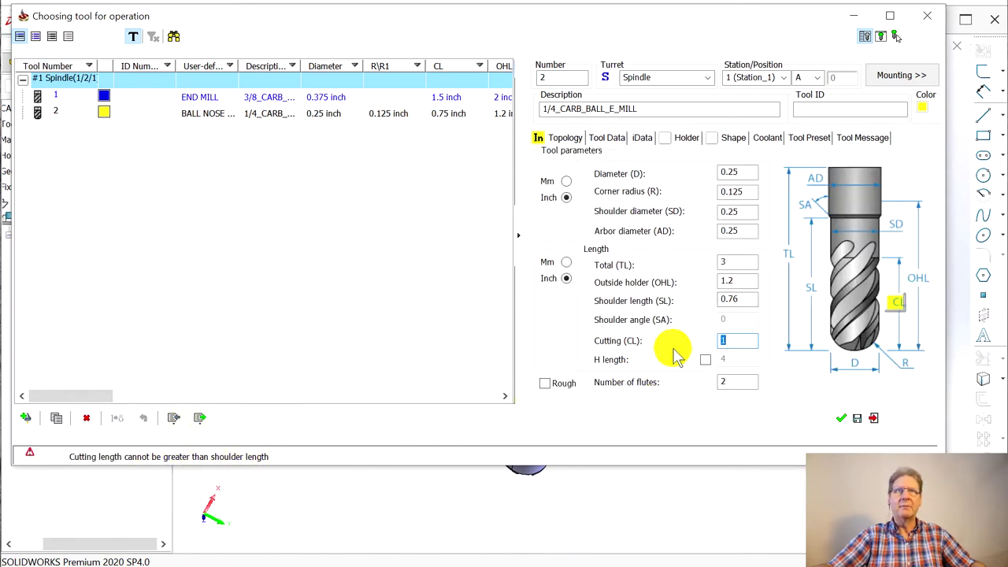
left_click(738, 301)
double_click(738, 301)
type("1")
left_click(728, 282)
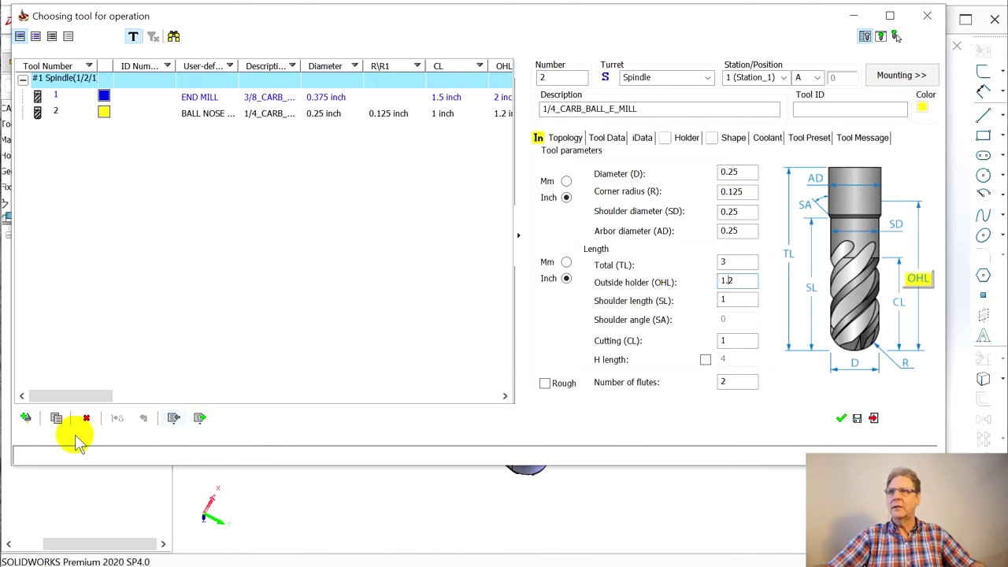
left_click(842, 418)
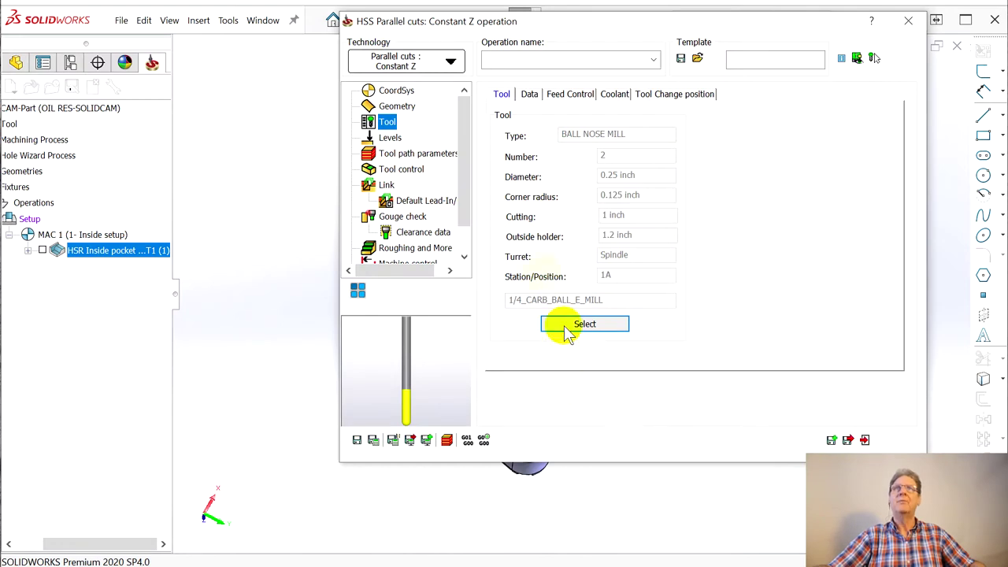
- In Tool path parameters, edit the maximum step over and set the scallop to 0.001
left_click(390, 138)
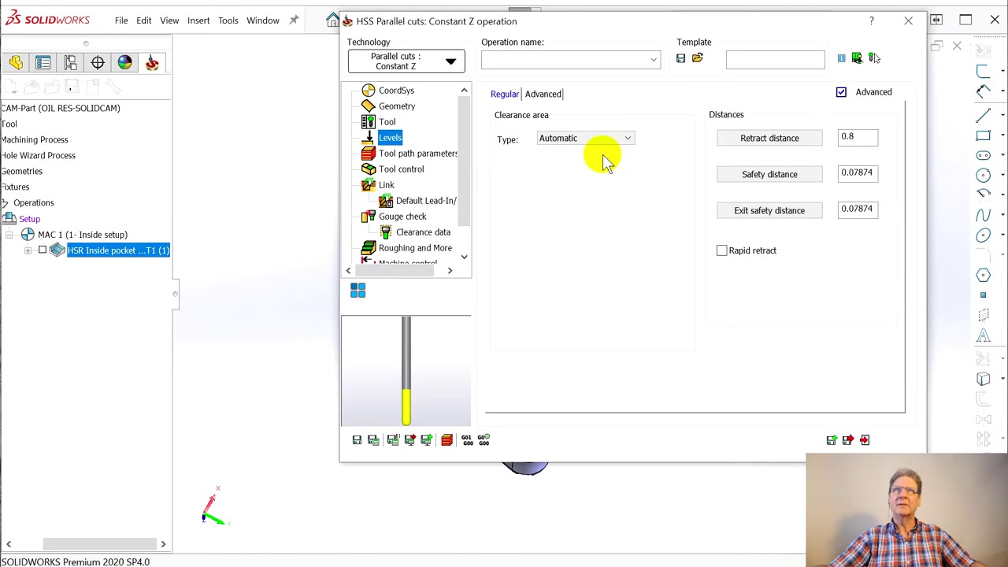
left_click(403, 155)
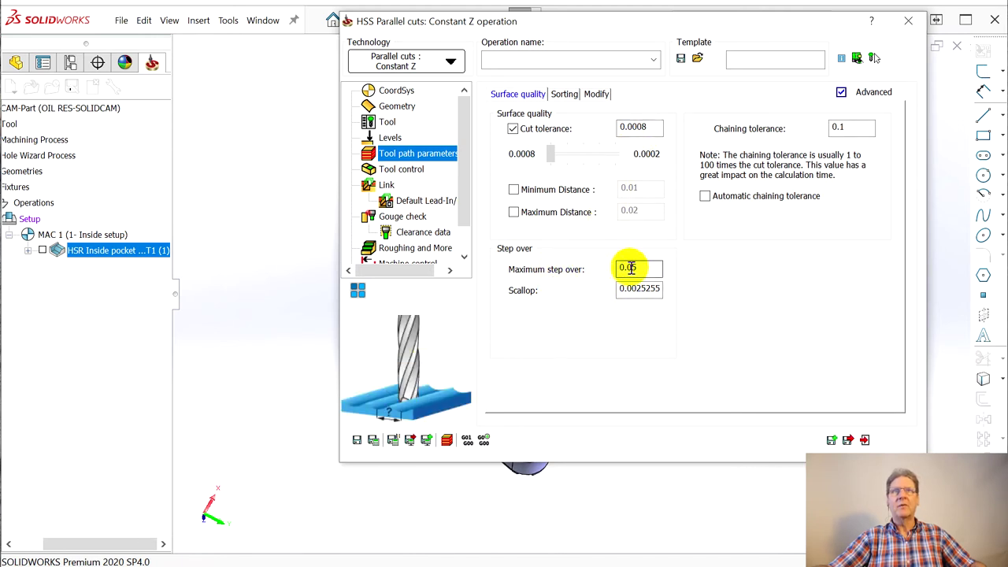
left_click_drag(634, 268, 640, 269)
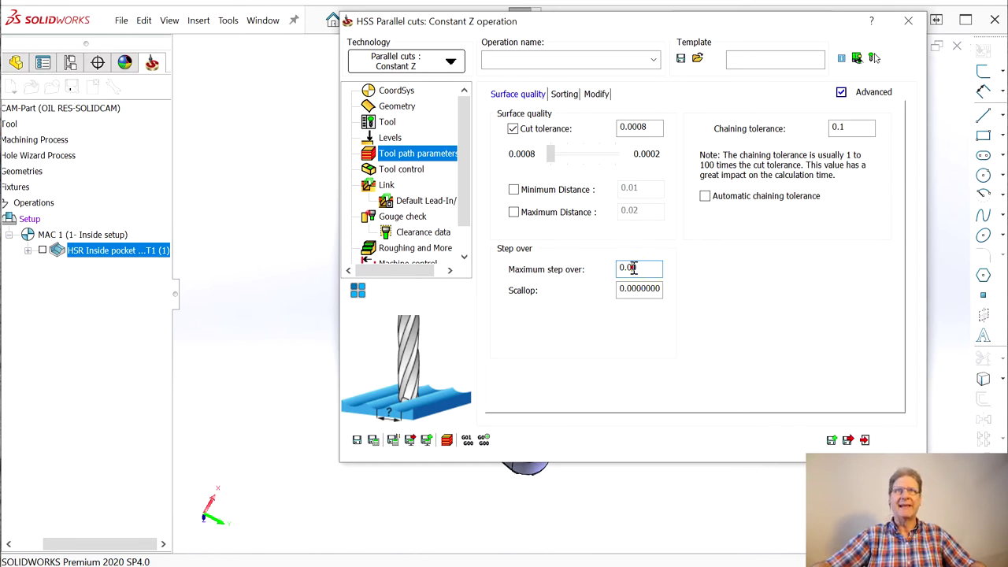
type("1")
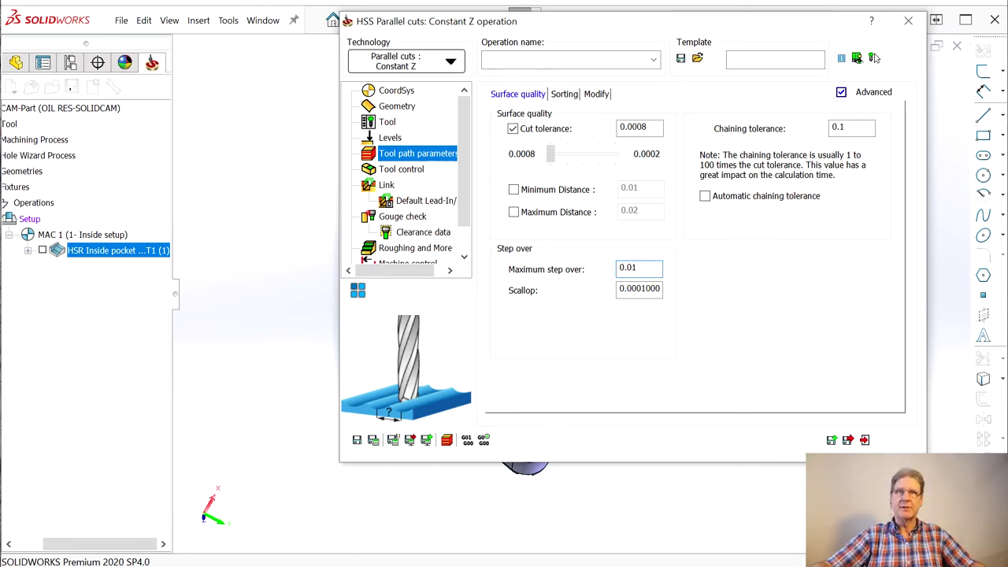
left_click(640, 311)
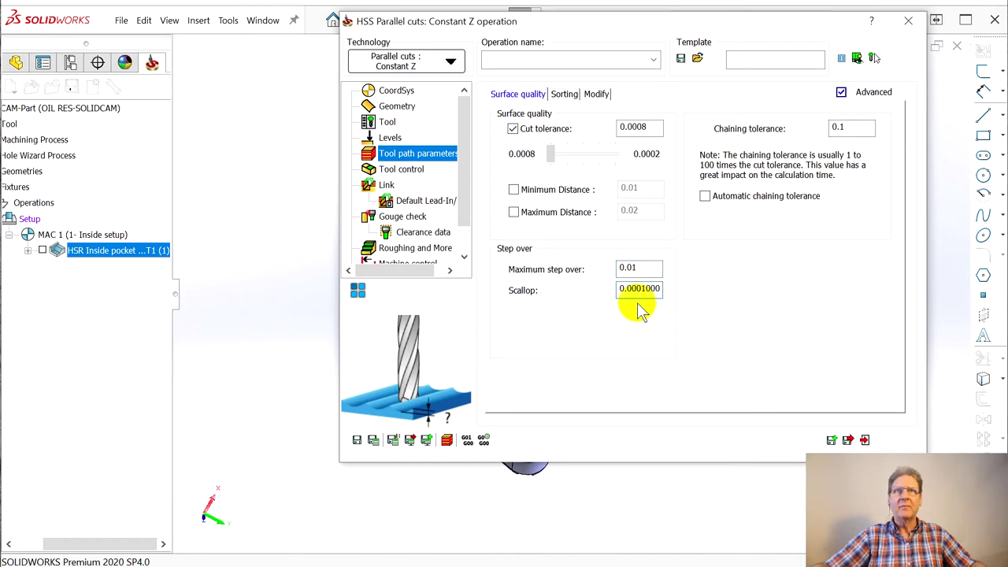
left_click_drag(637, 289, 675, 288)
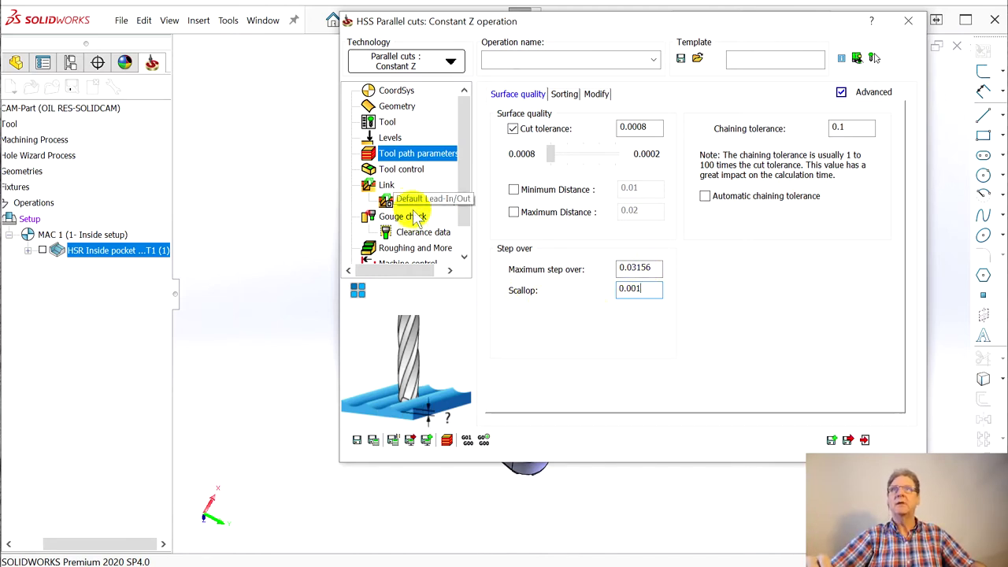
left_click_drag(588, 27, 1002, 48)
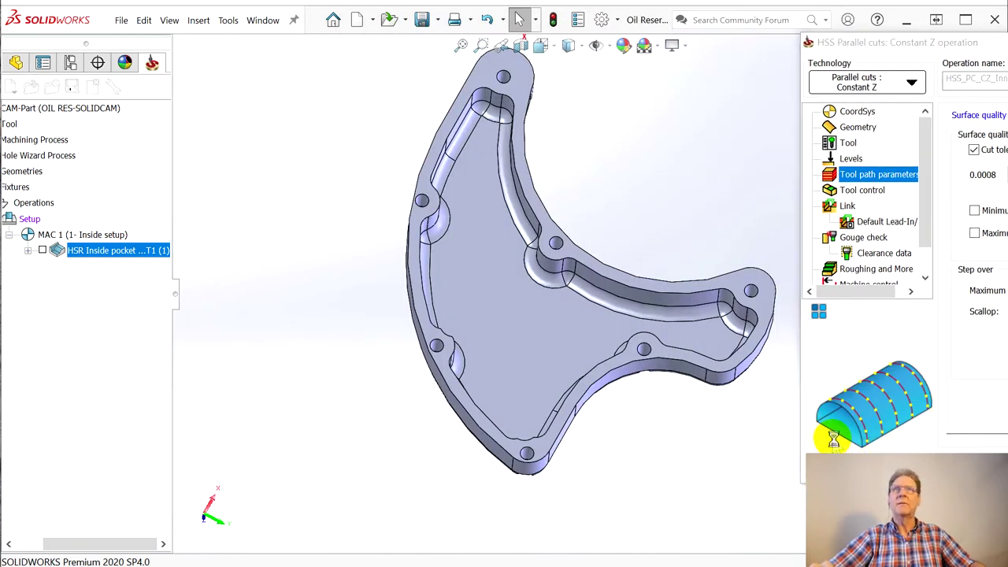
middle_click_drag(739, 437, 704, 378)
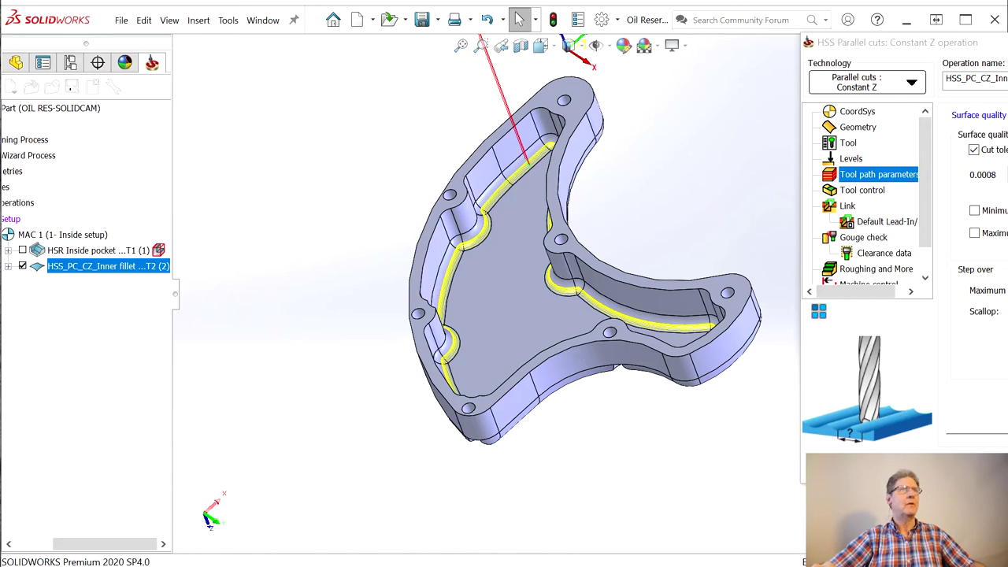
- Rename the Constant-Z operation to 'Inner fillet' and save and recalculate it
left_click(70, 267)
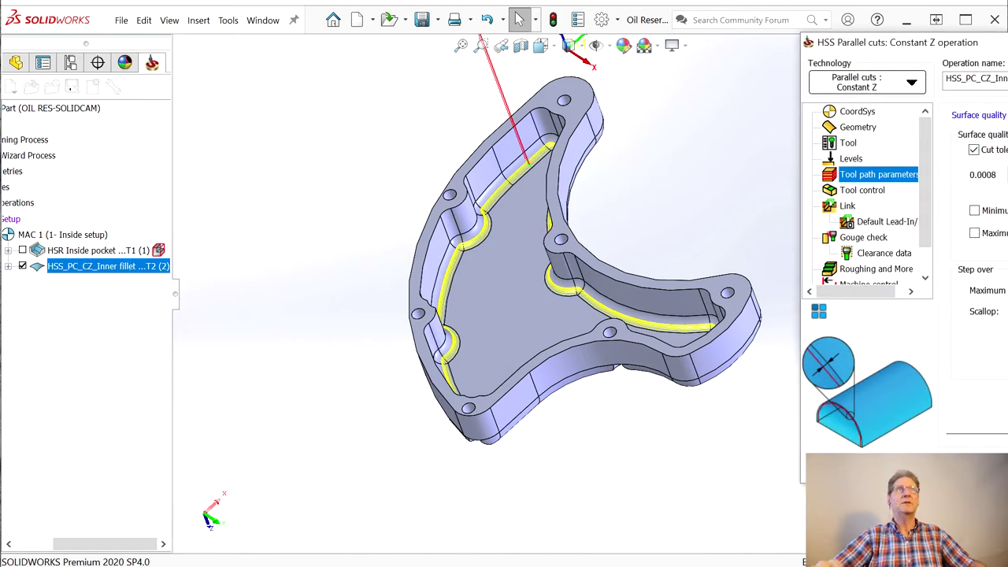
left_click_drag(898, 42, 338, 61)
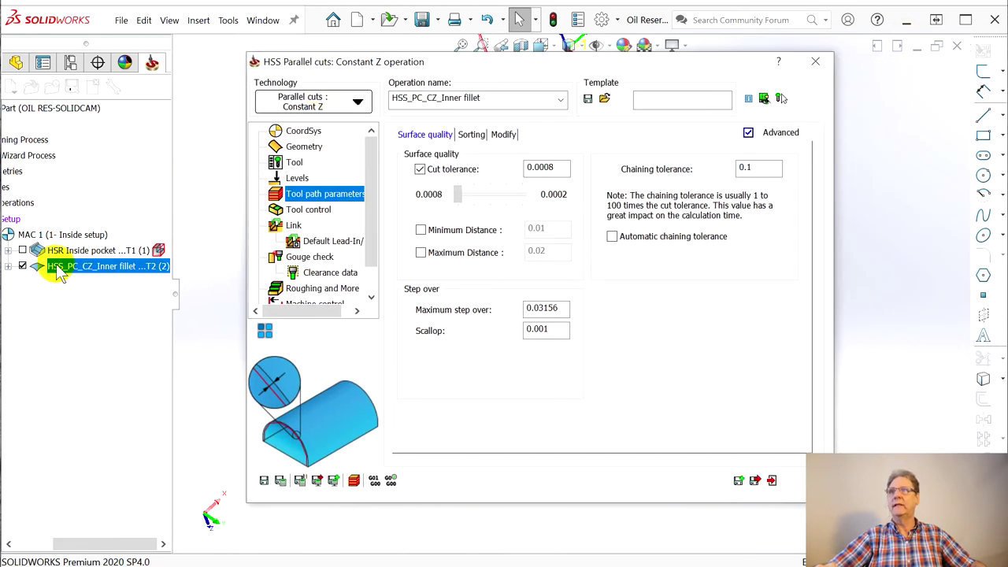
left_click(510, 98)
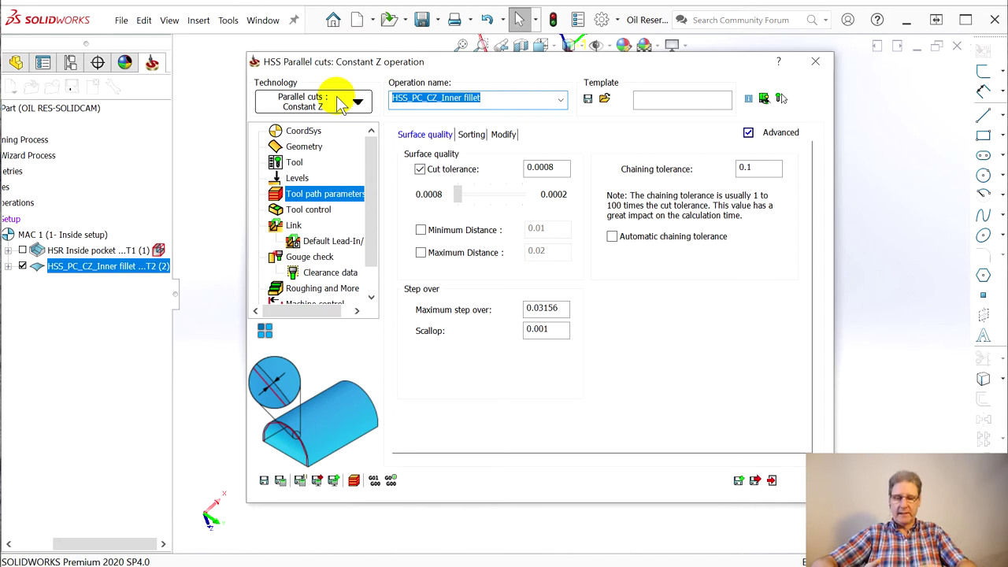
type("Inn")
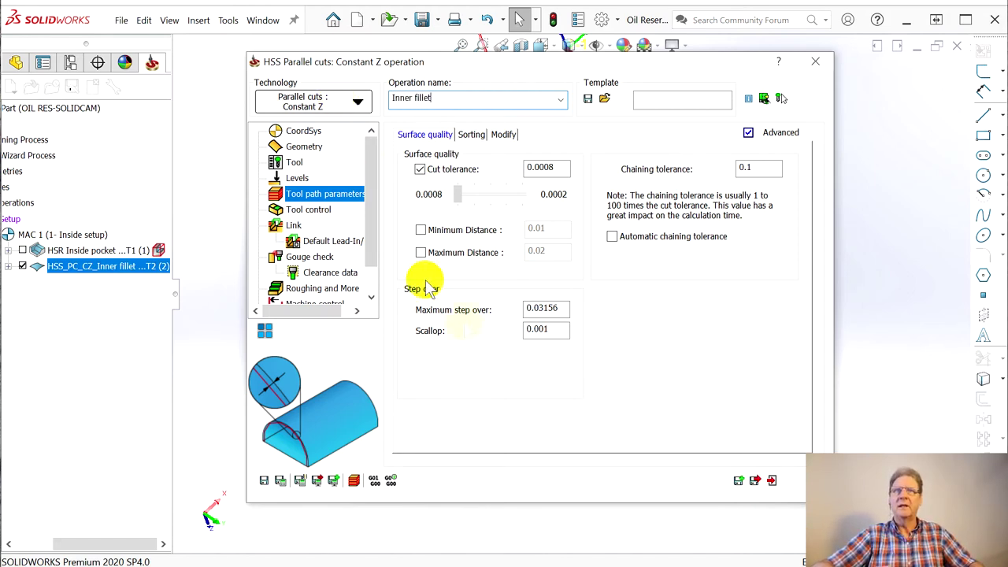
left_click(754, 481)
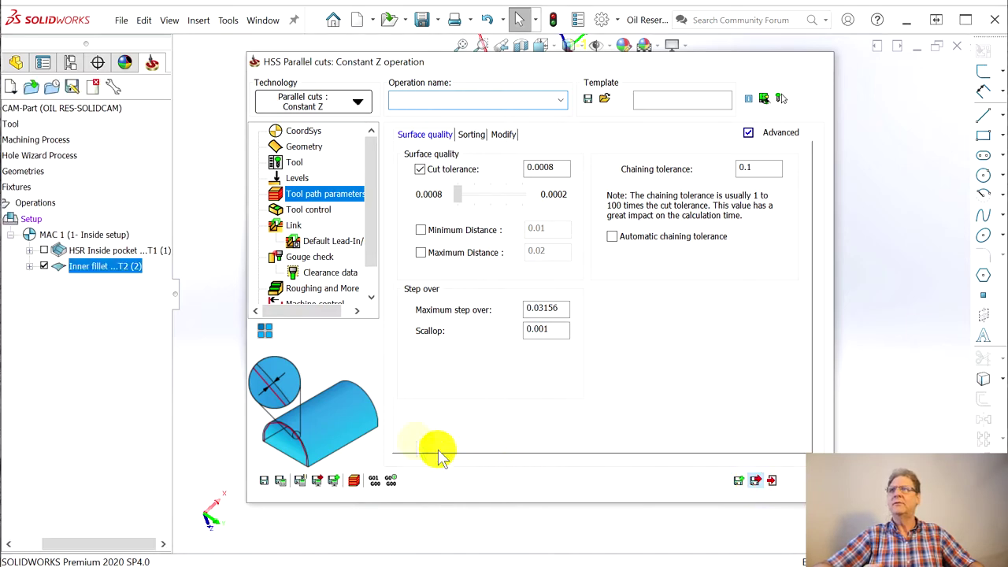
- Widen the operation tree and hide the Inner fillet toolpath from the part
left_click_drag(126, 542, 100, 544)
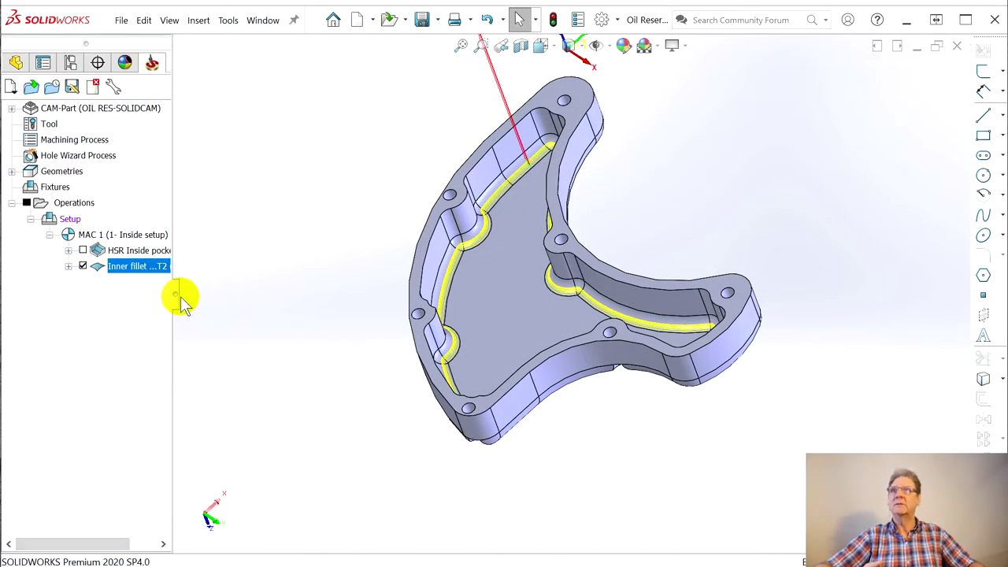
left_click_drag(179, 295, 222, 300)
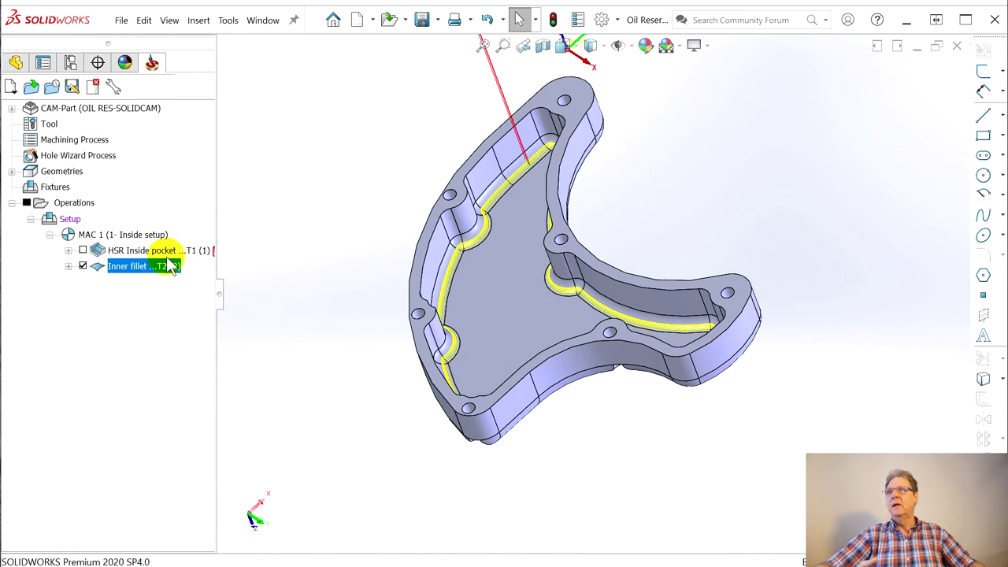
left_click(83, 266)
left_click(103, 268)
- Launch the new Simulator for Inner fillet and play the machining simulation
right_click(116, 272)
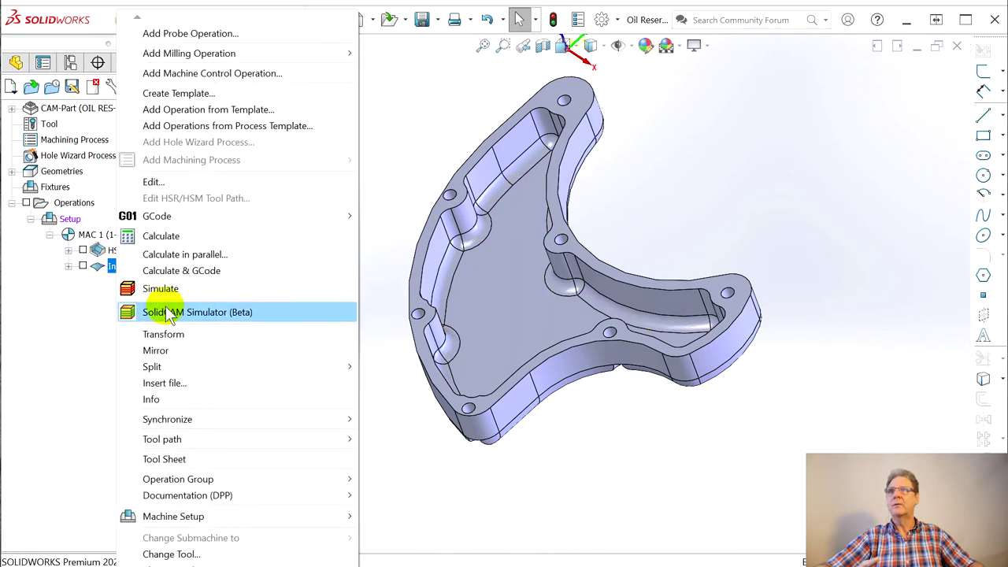
left_click(126, 313)
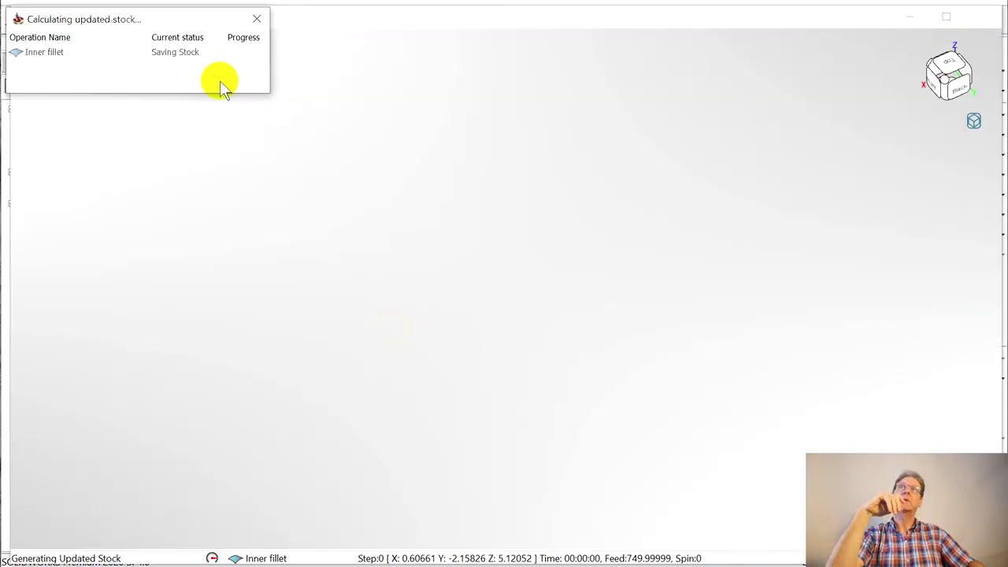
scroll(478, 296, "up", 6)
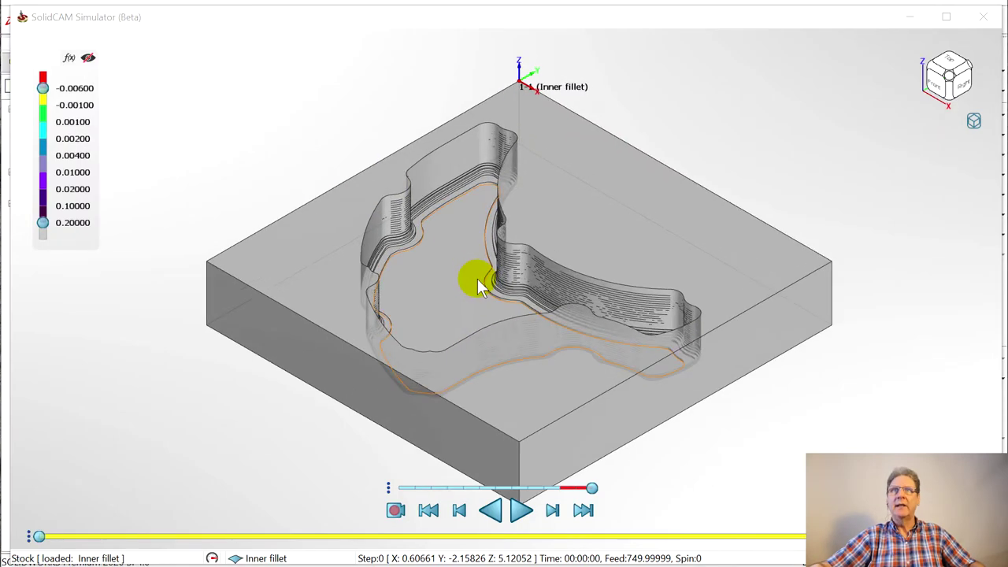
scroll(545, 288, "up", 2)
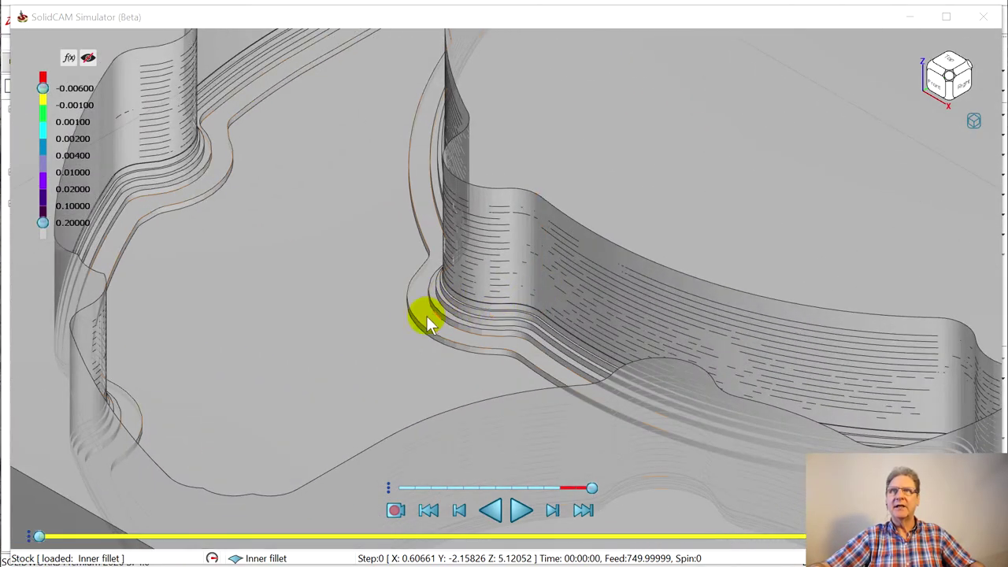
left_click(522, 513)
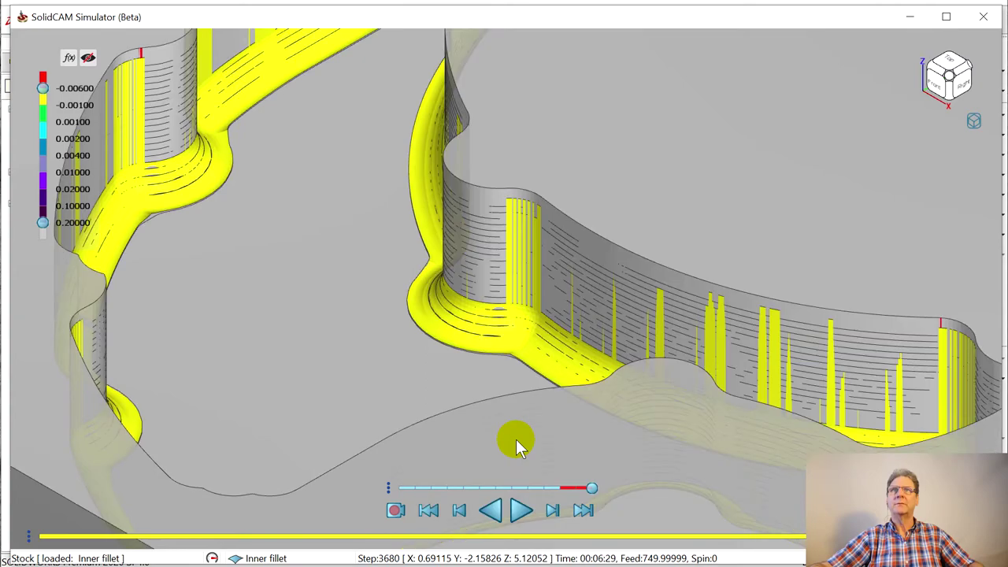
- Switch to the deviation colour map and inspect the machined fillets from above and the front
scroll(451, 231, "down", 5)
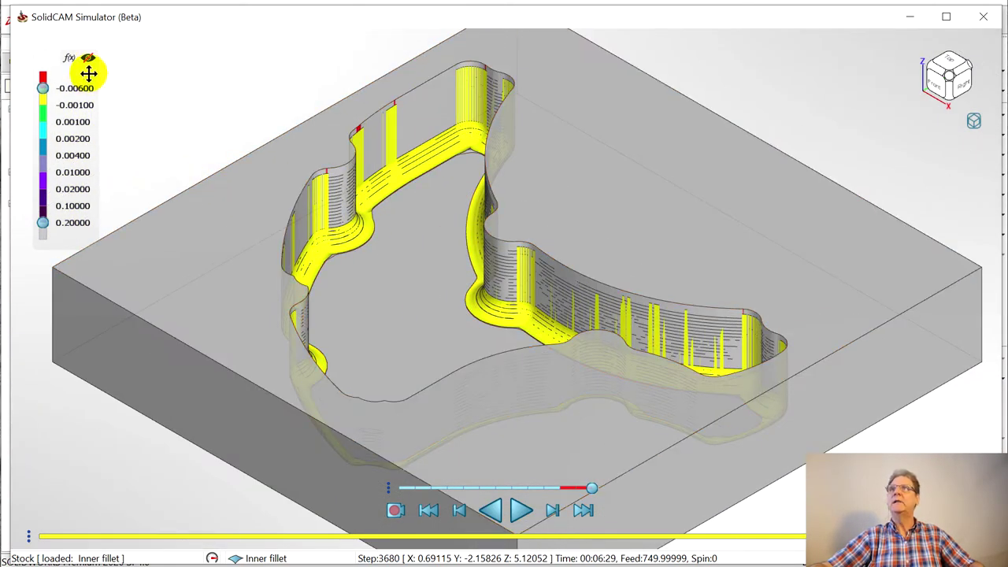
left_click(89, 62)
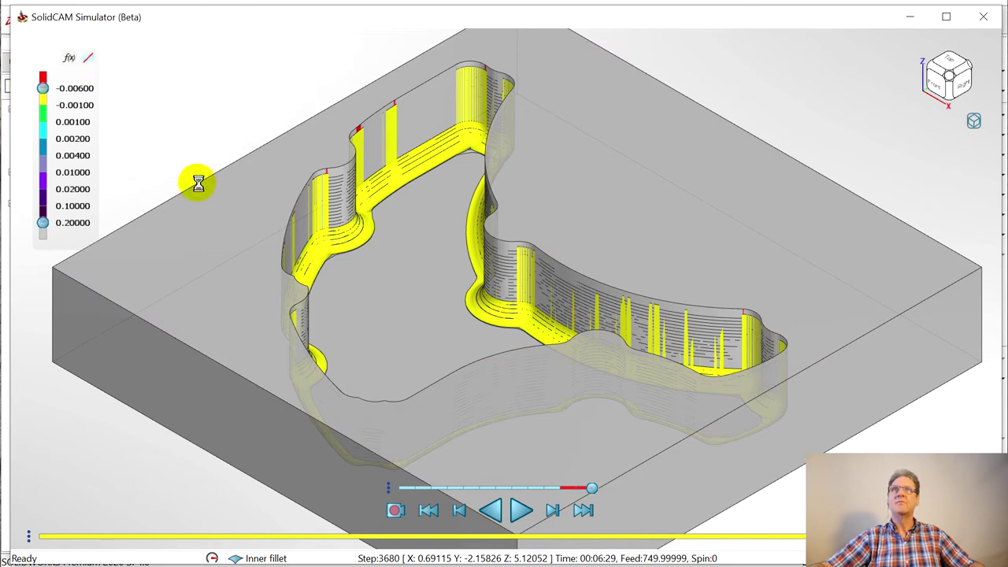
middle_click_drag(484, 229, 493, 250)
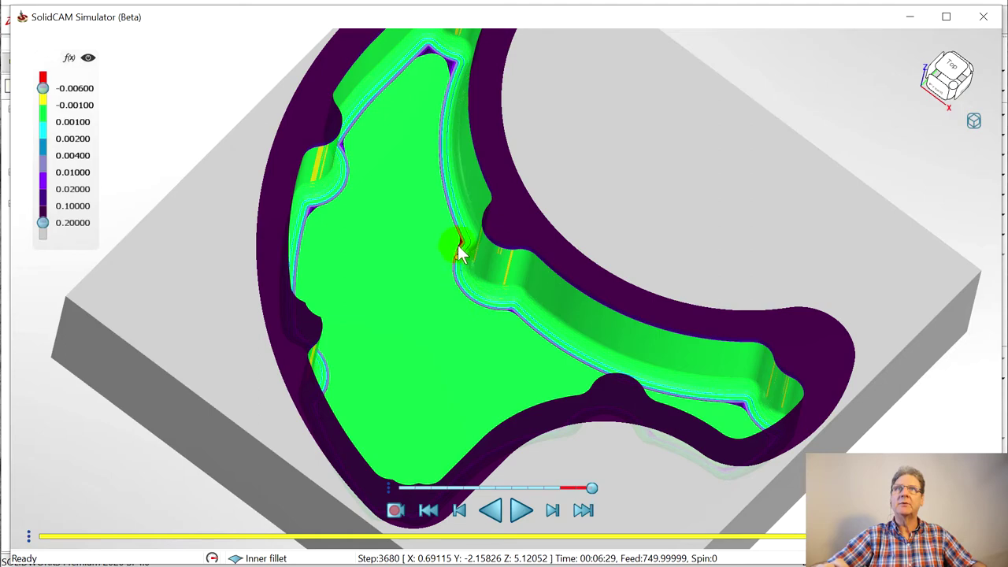
scroll(460, 238, "up", 5)
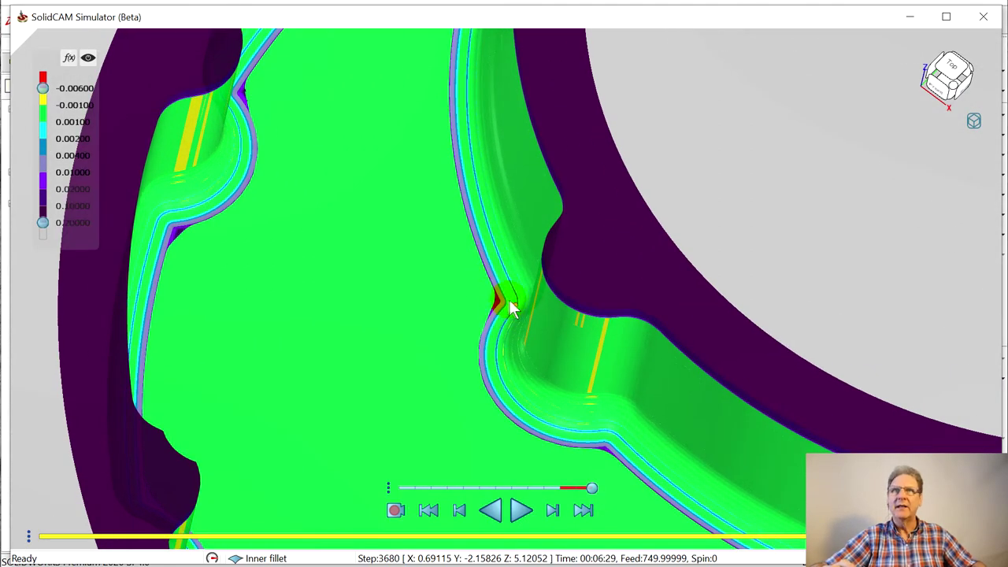
middle_click_drag(483, 327, 485, 293)
scroll(487, 302, "up", 8)
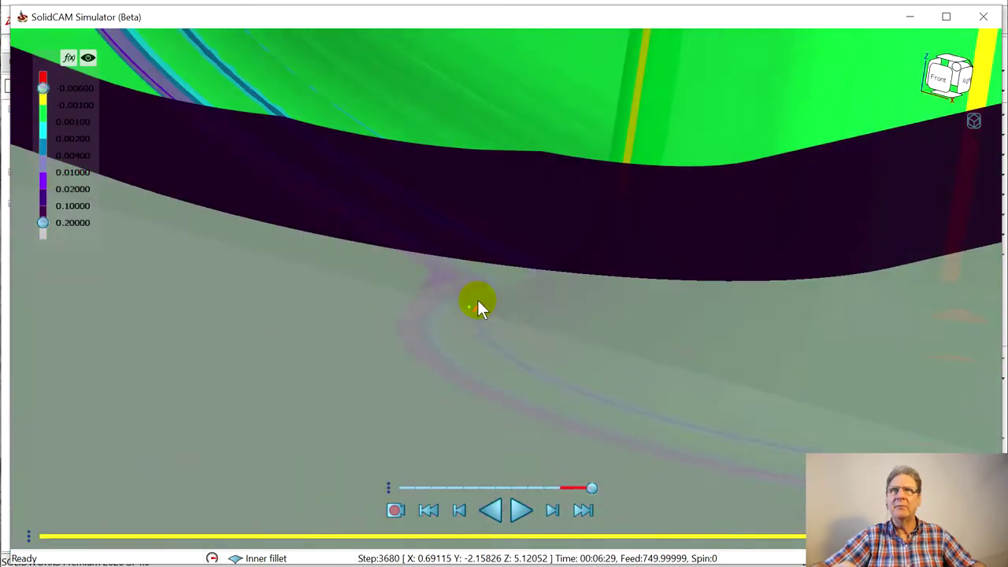
- Hide the toolpath lines, review the pocket wall from several angles, then close the simulator
middle_click_drag(477, 298, 489, 324)
middle_click_drag(491, 328, 465, 286)
scroll(473, 290, "down", 10)
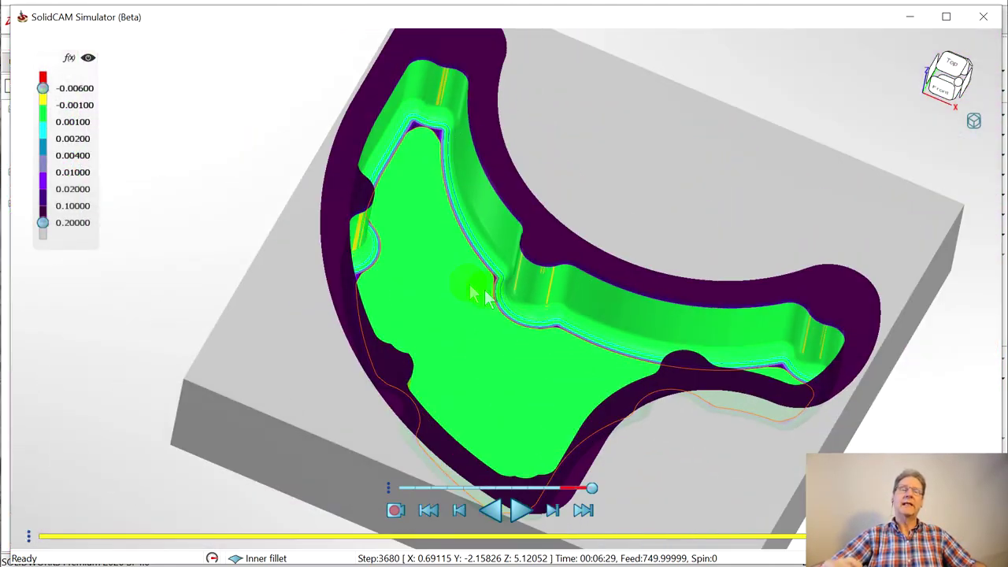
left_click(508, 294)
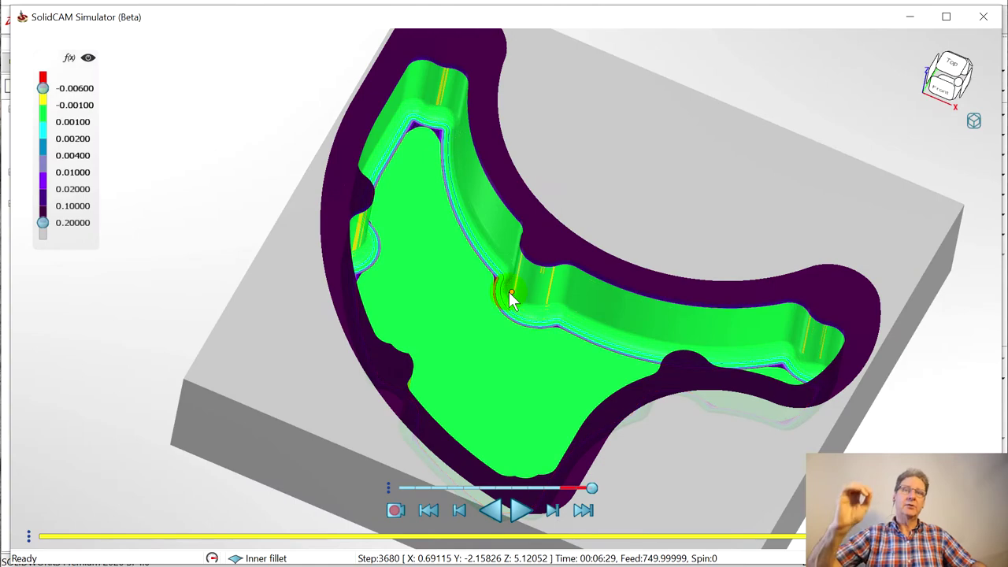
middle_click_drag(511, 298, 478, 312)
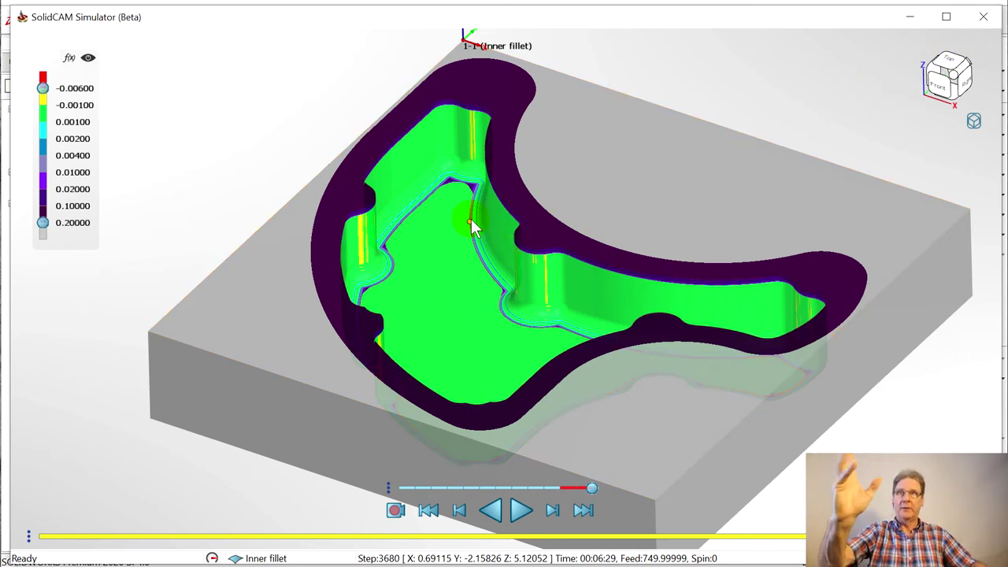
left_click(985, 19)
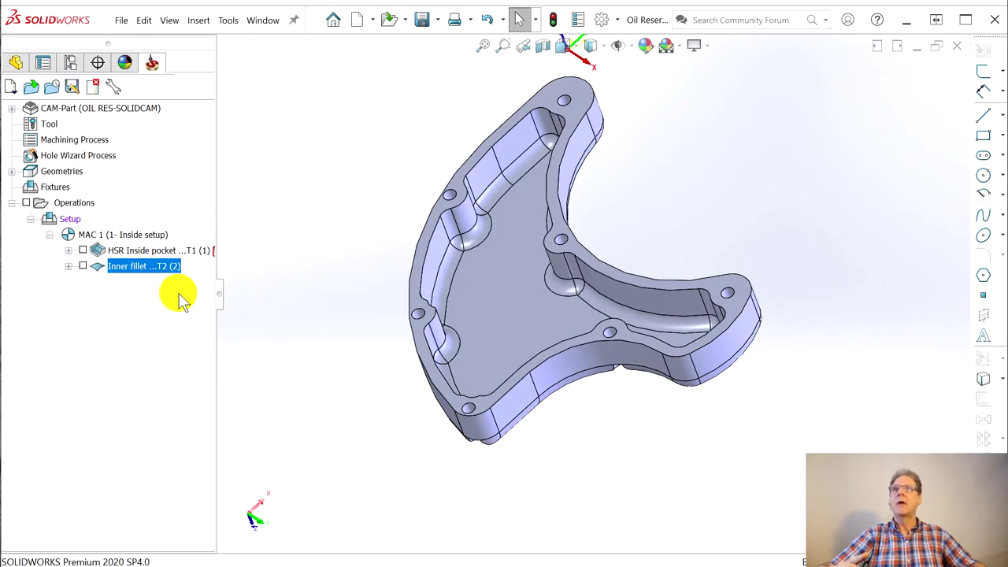
- Add a new Profile milling operation after Inner fillet and begin defining its geometry
middle_click_drag(547, 265, 529, 297)
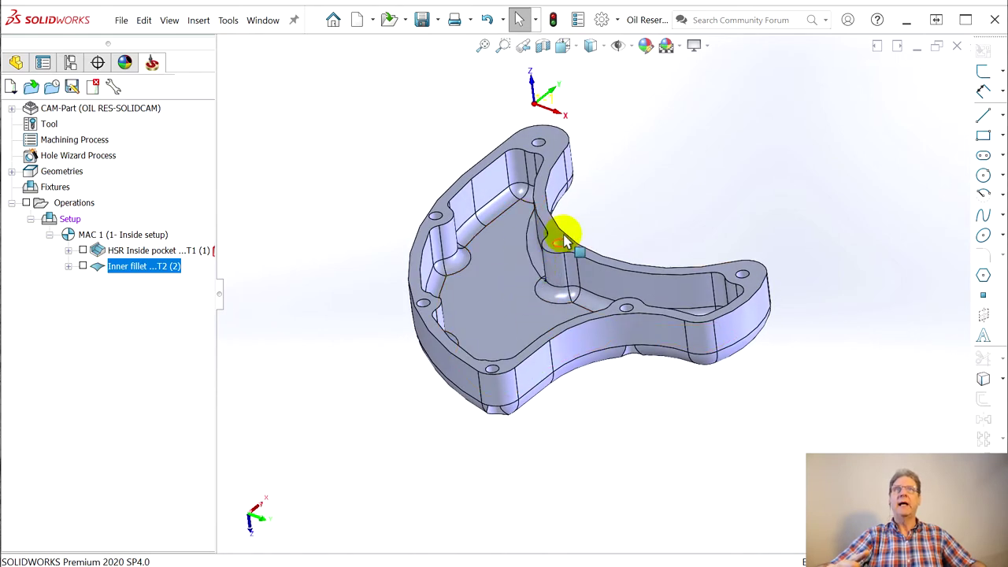
right_click(124, 266)
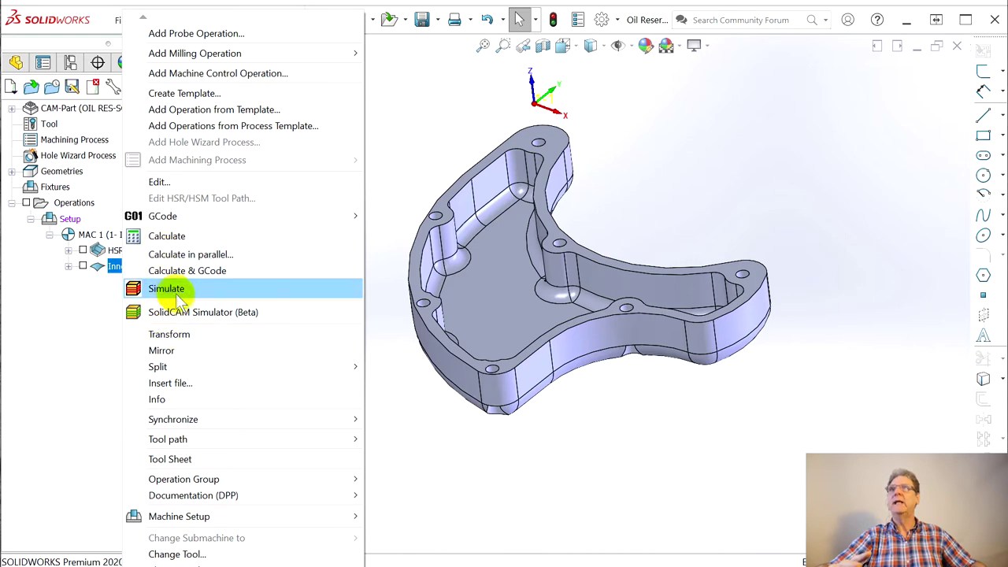
mouse_move(204, 61)
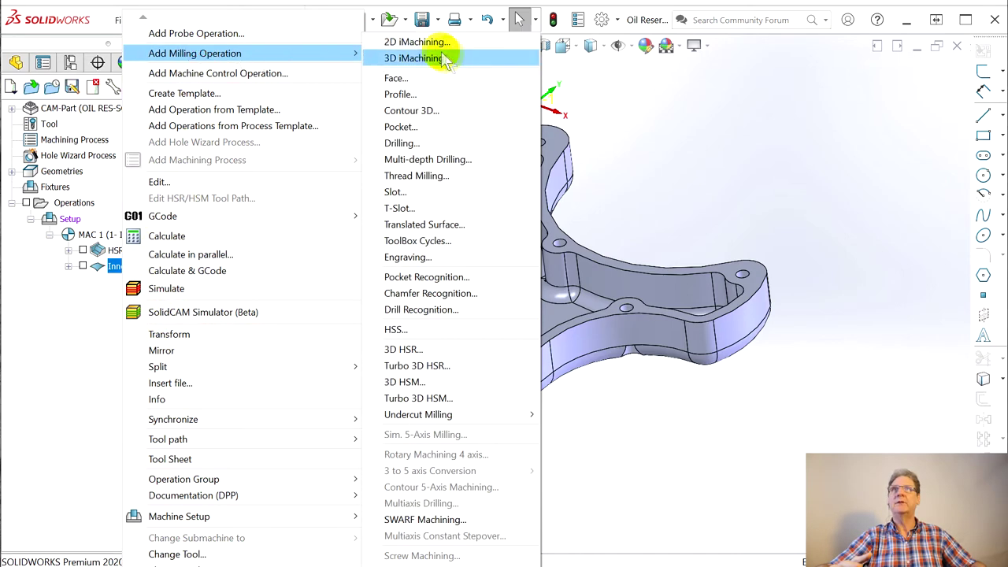
left_click(409, 96)
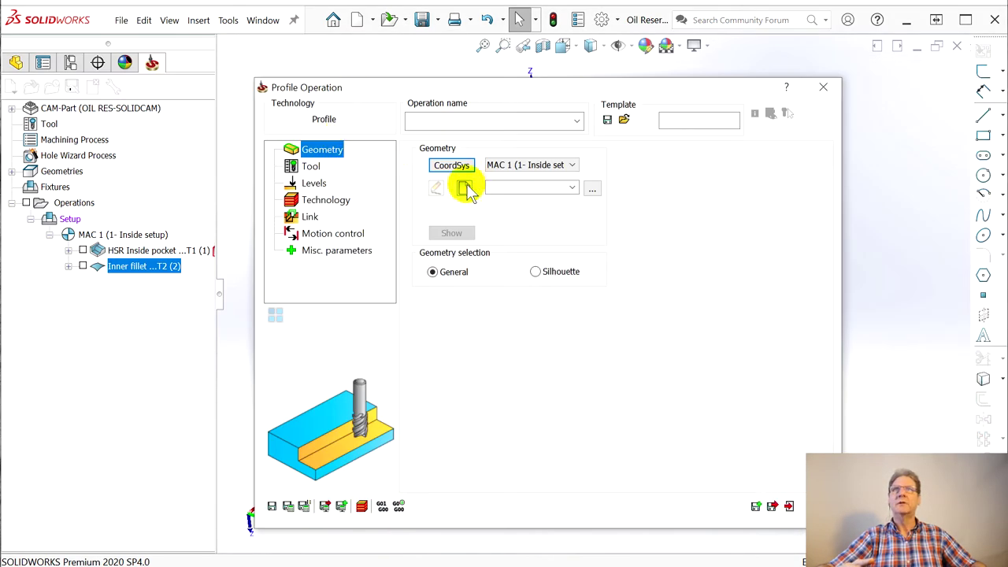
left_click(462, 187)
- Create geometry 'Gaasket surface' chained along the part's upper outer edge and confirm it
double_click(85, 145)
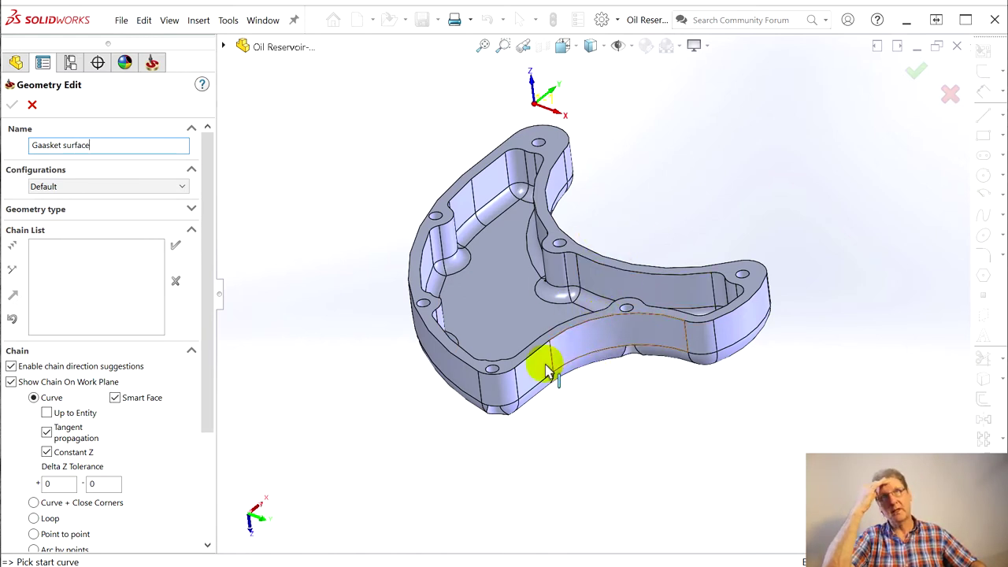
middle_click_drag(358, 266, 391, 315)
left_click(420, 149)
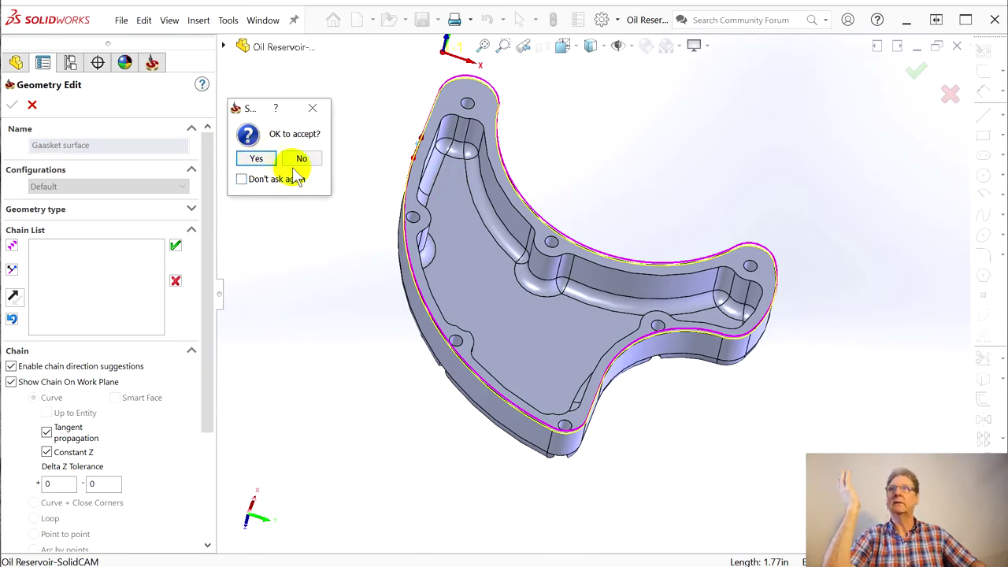
left_click(258, 162)
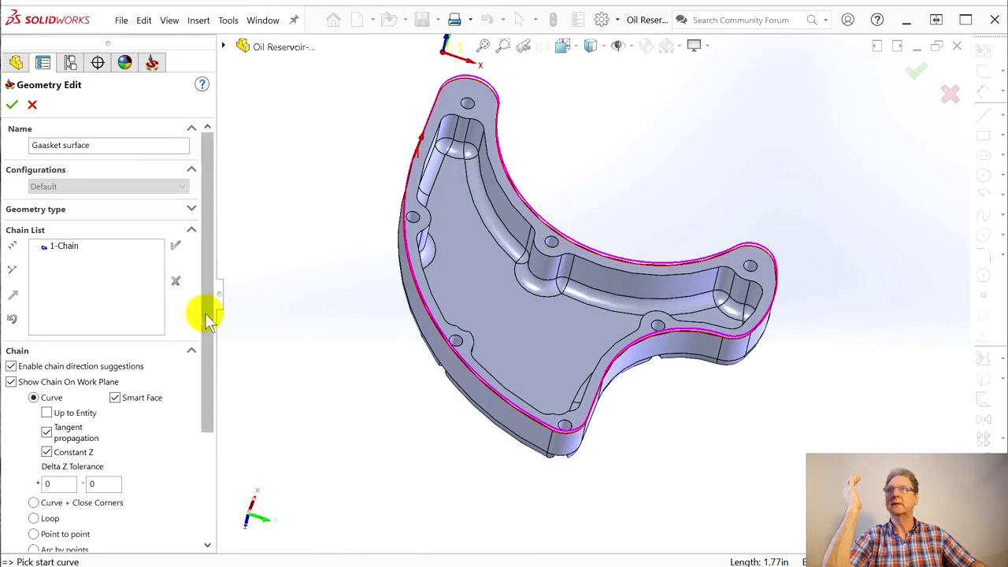
left_click(11, 106)
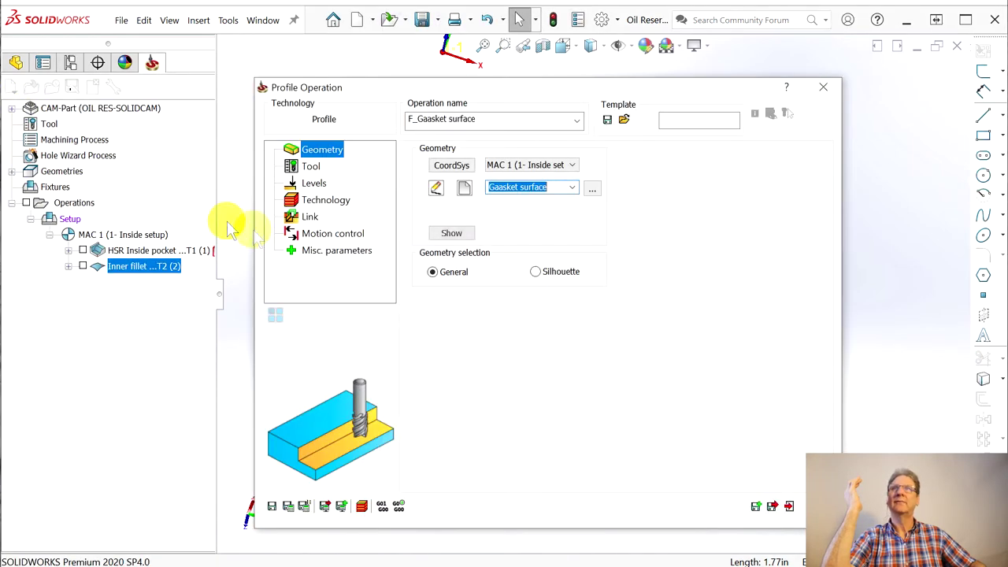
- Assign tool 1, the 3/8 END MILL, to the Profile operation
left_click(312, 167)
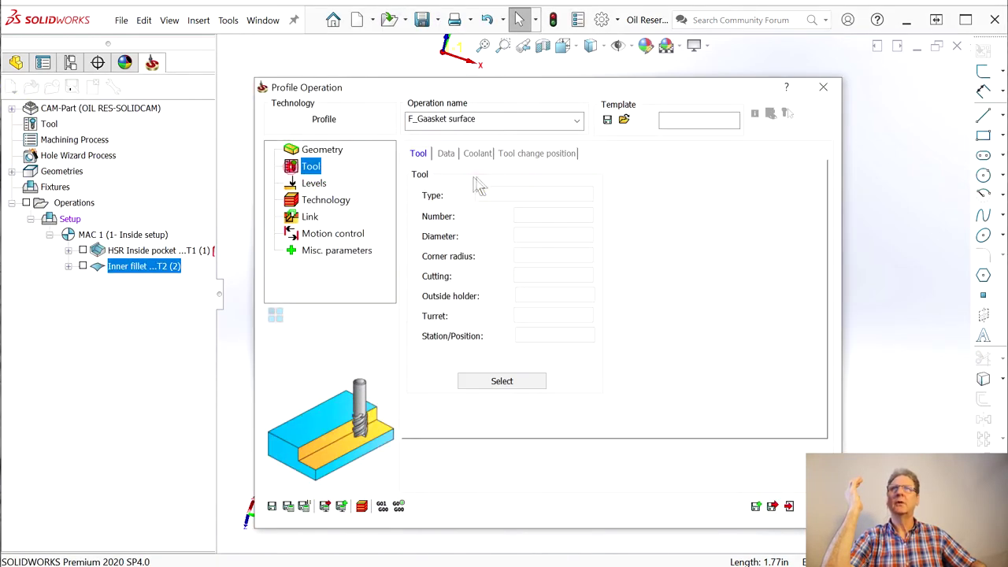
left_click(516, 383)
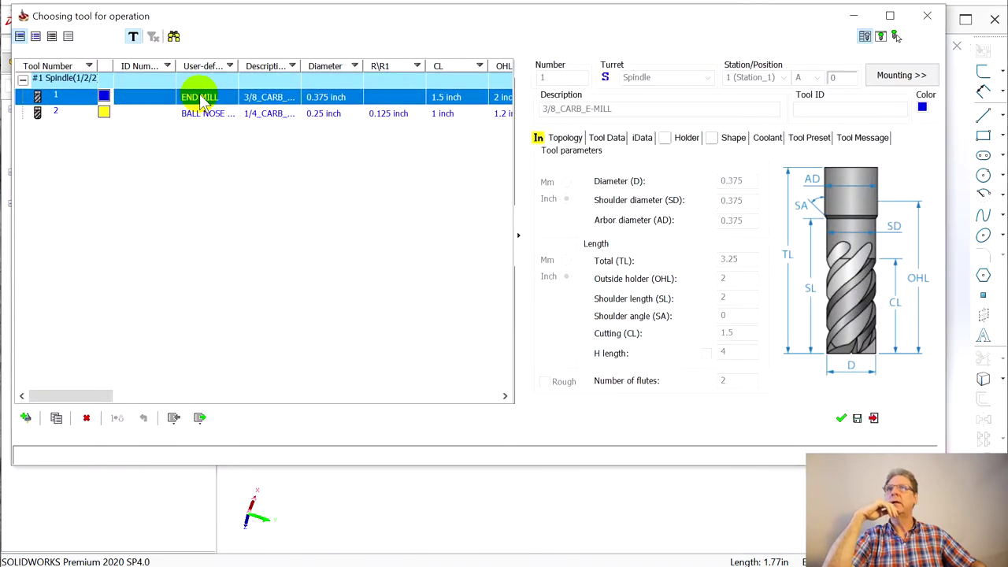
left_click(838, 418)
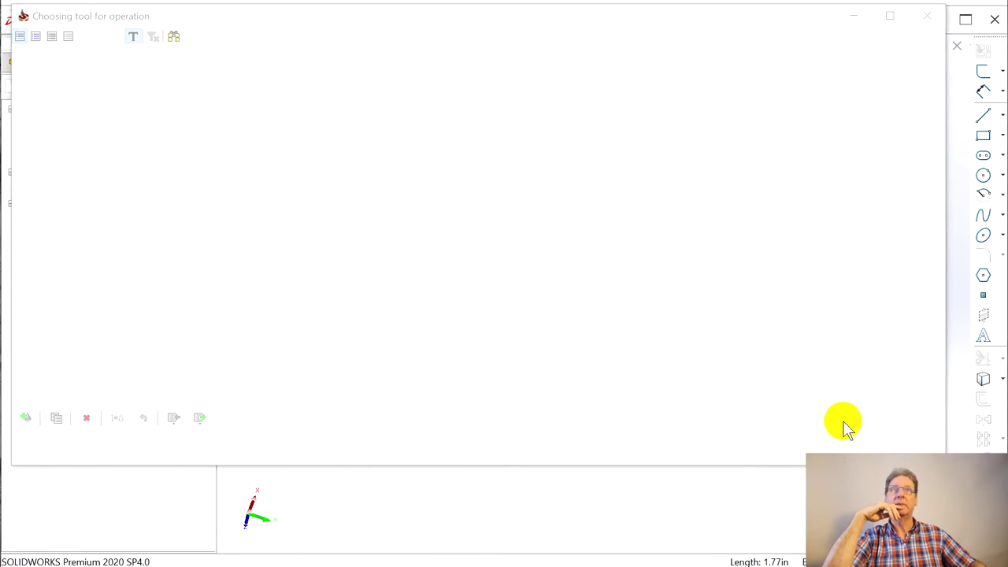
- Set the profile depth to 0 by picking the part's top gasket face
left_click(311, 184)
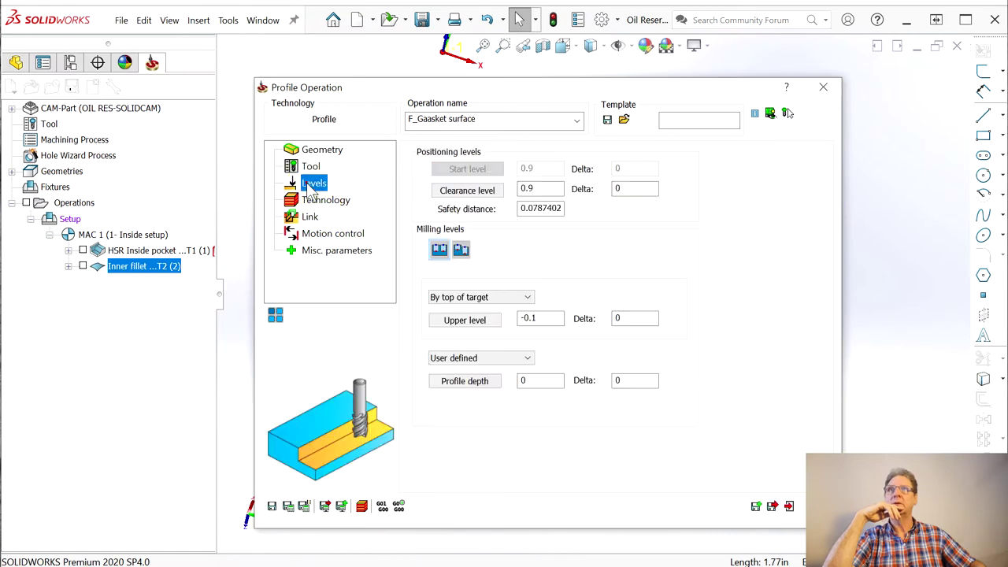
left_click(465, 380)
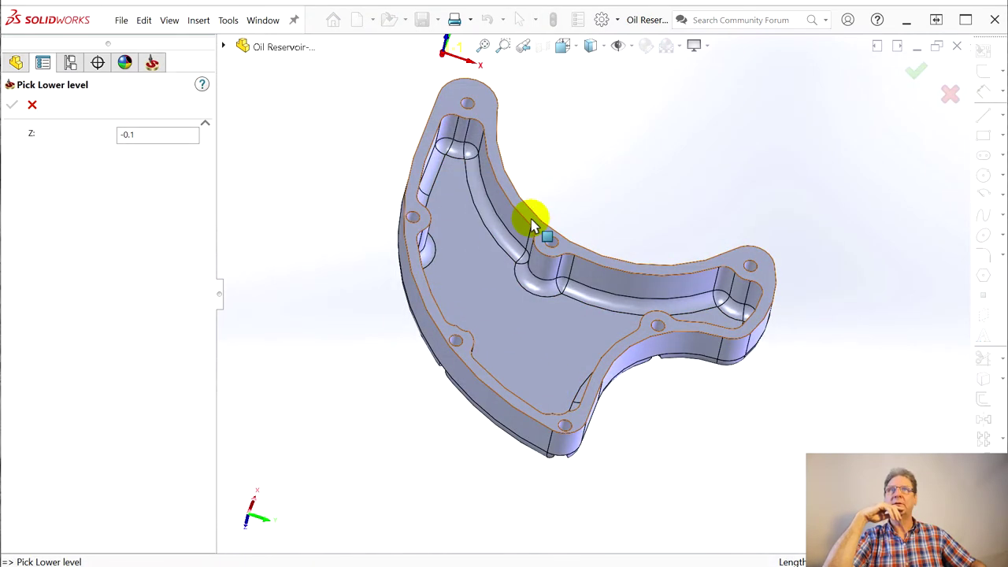
left_click(534, 223)
left_click(18, 108)
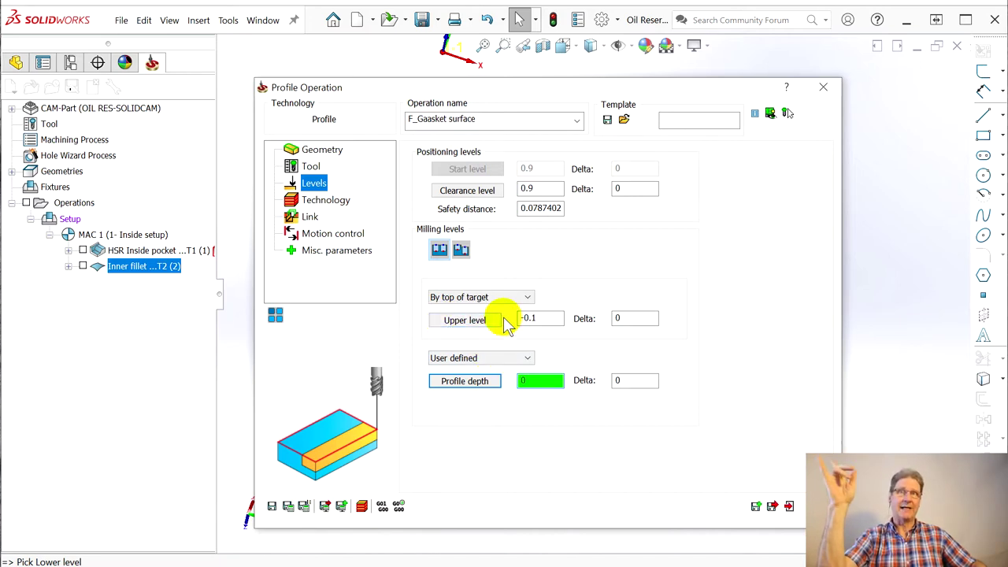
left_click(324, 201)
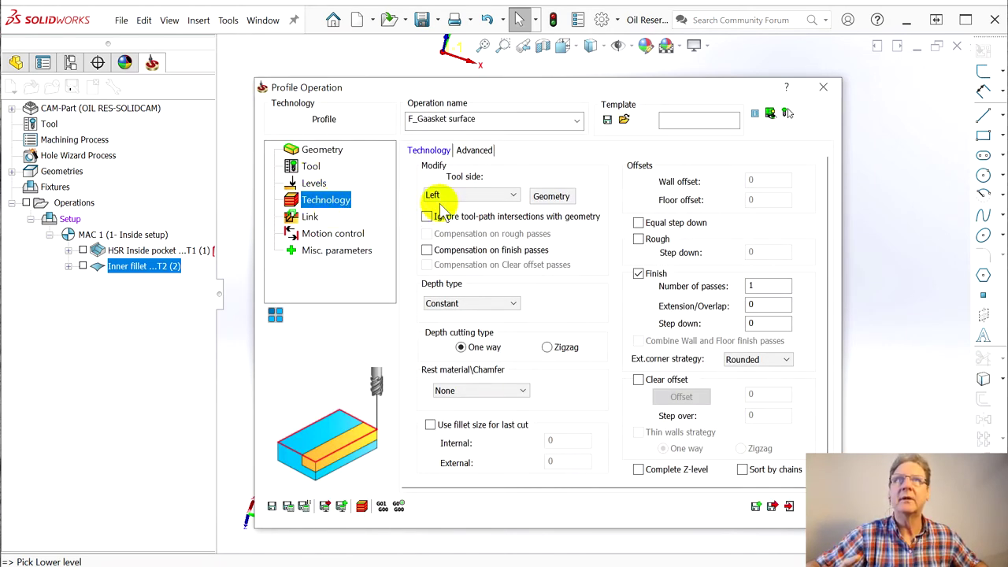
- Enable Clear offset with offset 0.4 and step over 0.125, keeping tool side Left
left_click(639, 380)
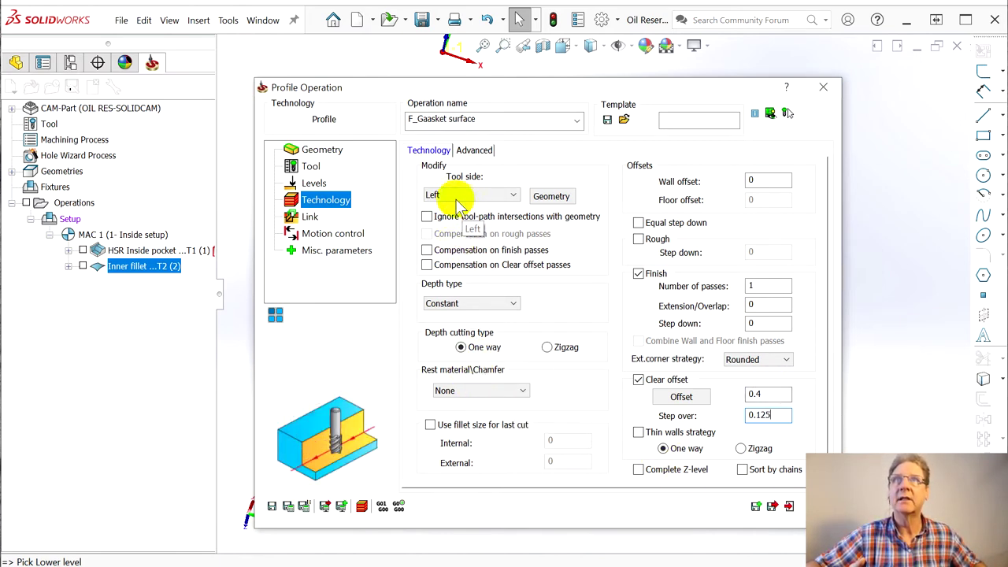
left_click_drag(590, 91, 1005, 79)
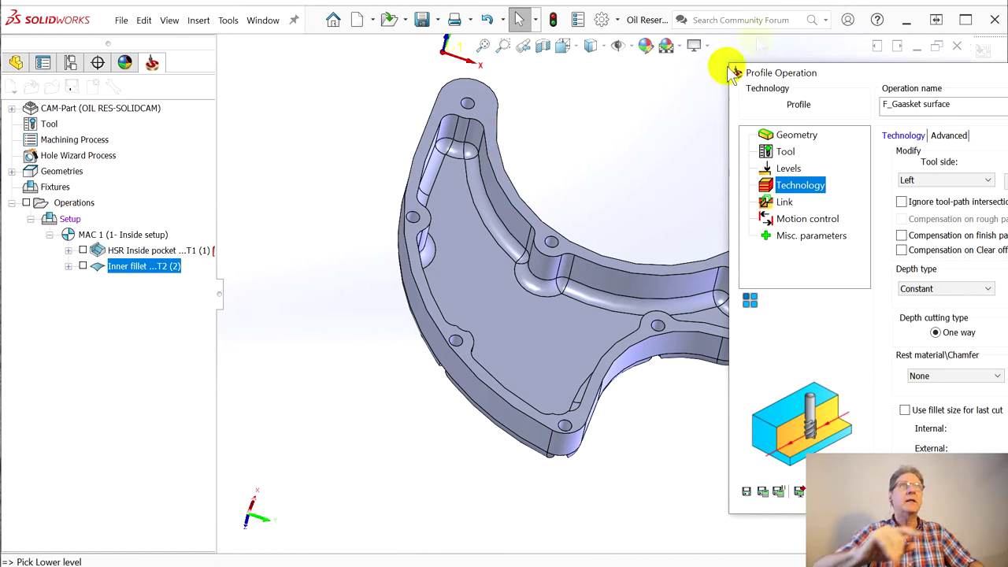
left_click(986, 182)
left_click(985, 182)
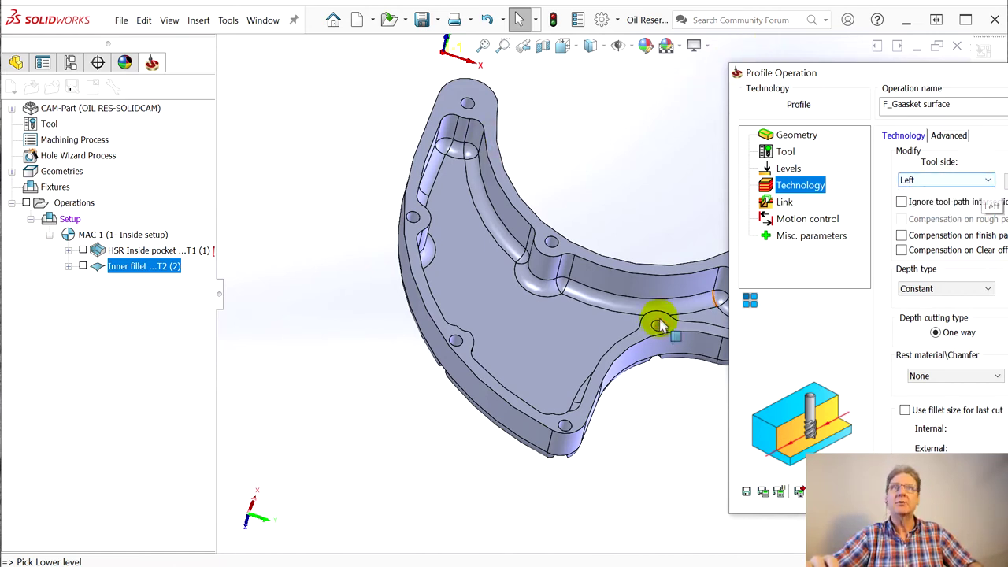
left_click(536, 298)
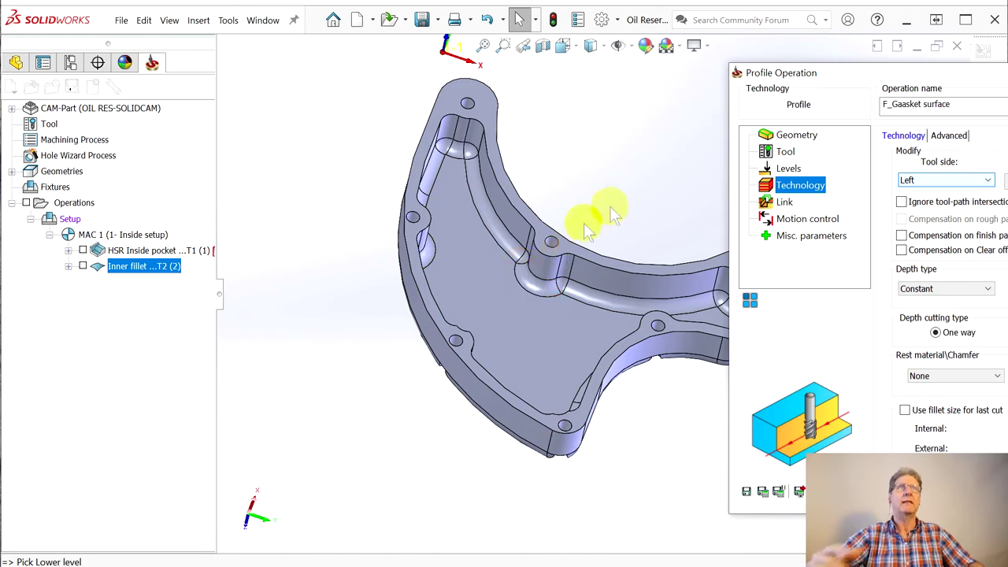
left_click_drag(874, 76, 711, 66)
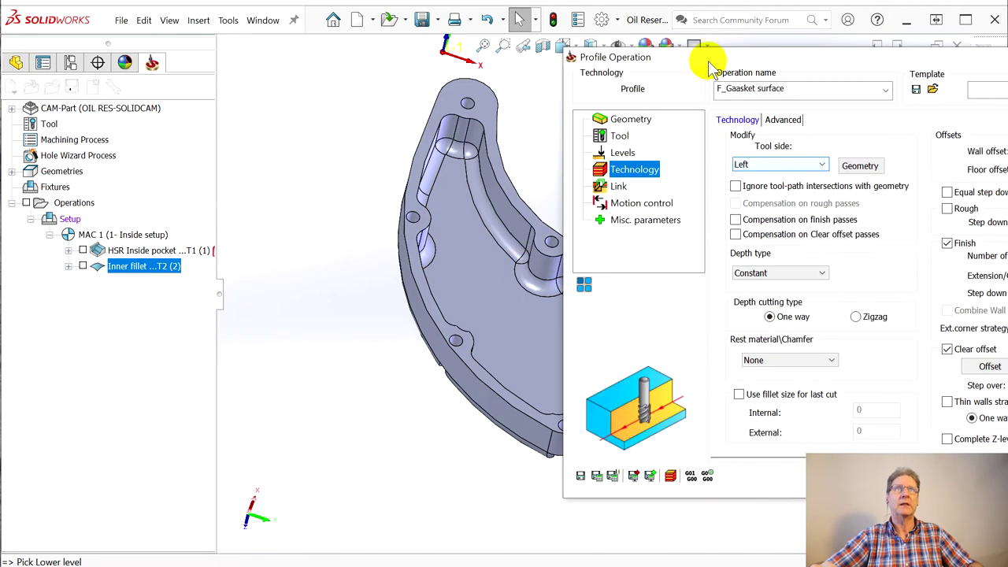
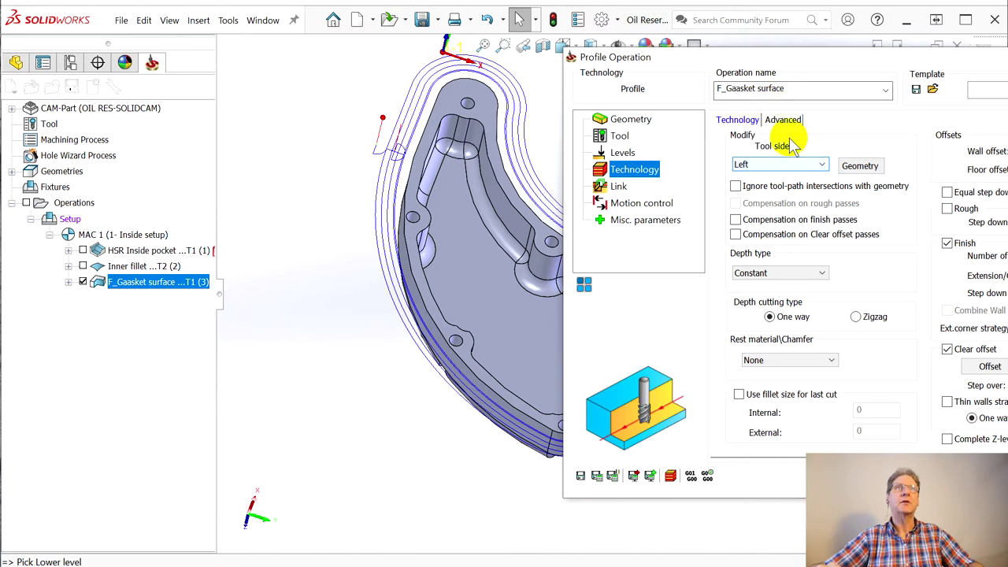
- Reverse the 1-Chain direction in the Gaasket surface geometry and confirm the edited chain
left_click(619, 120)
left_click(744, 157)
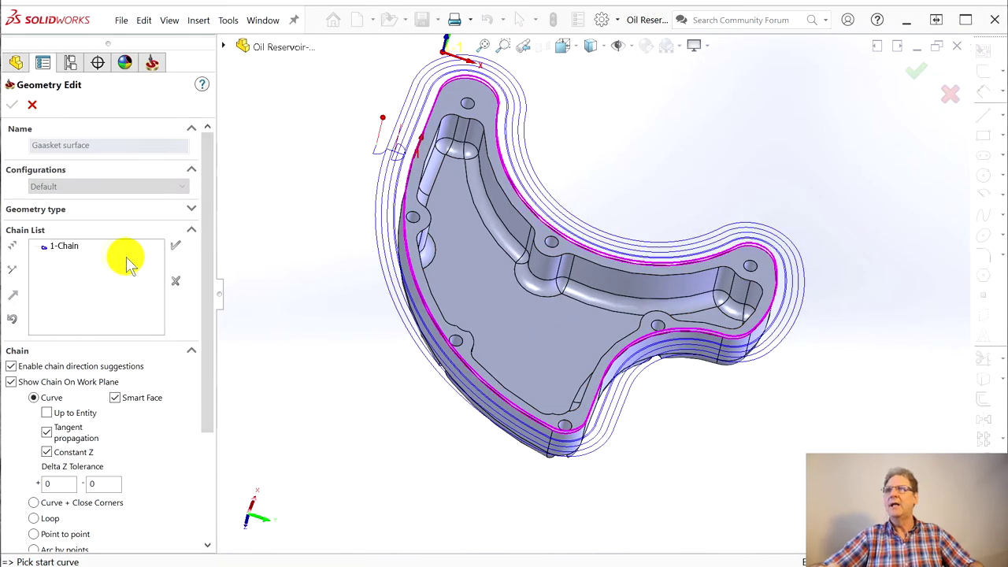
right_click(63, 249)
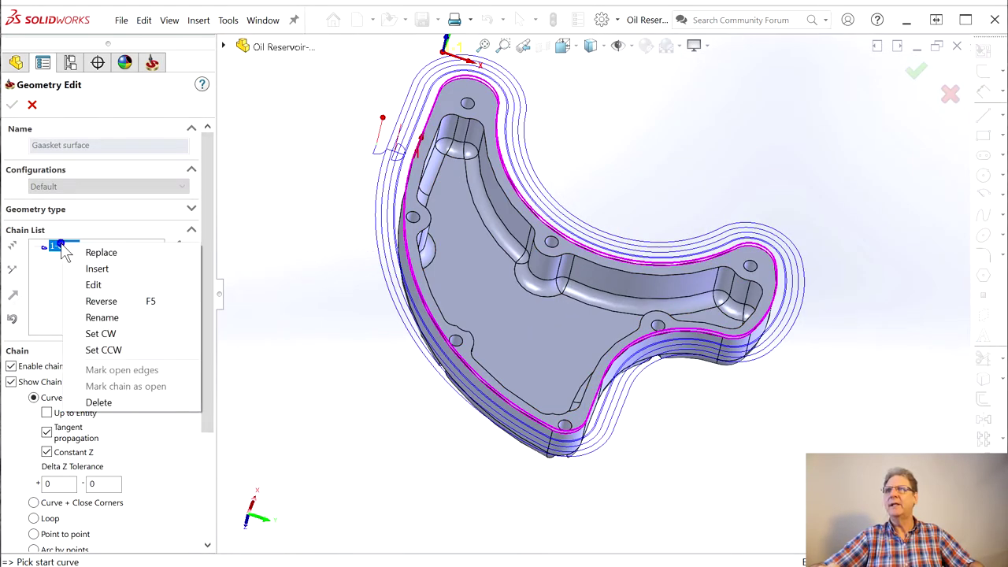
left_click(123, 306)
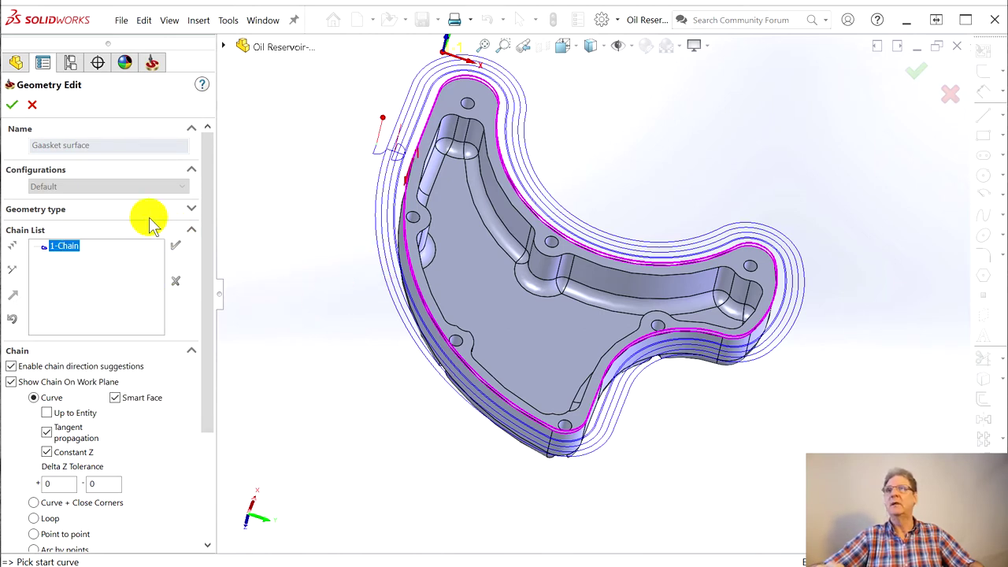
left_click(12, 104)
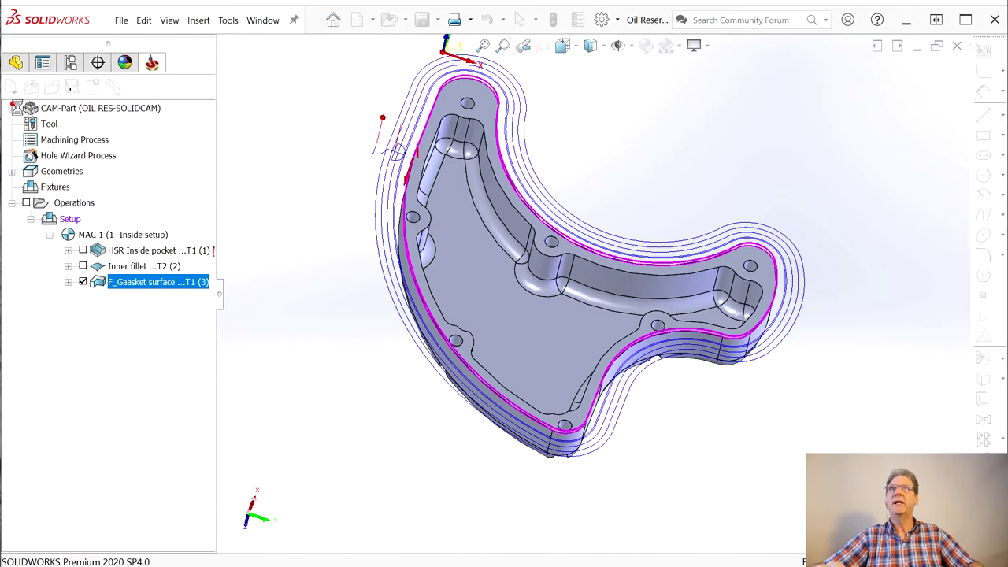
left_click_drag(898, 59, 835, 63)
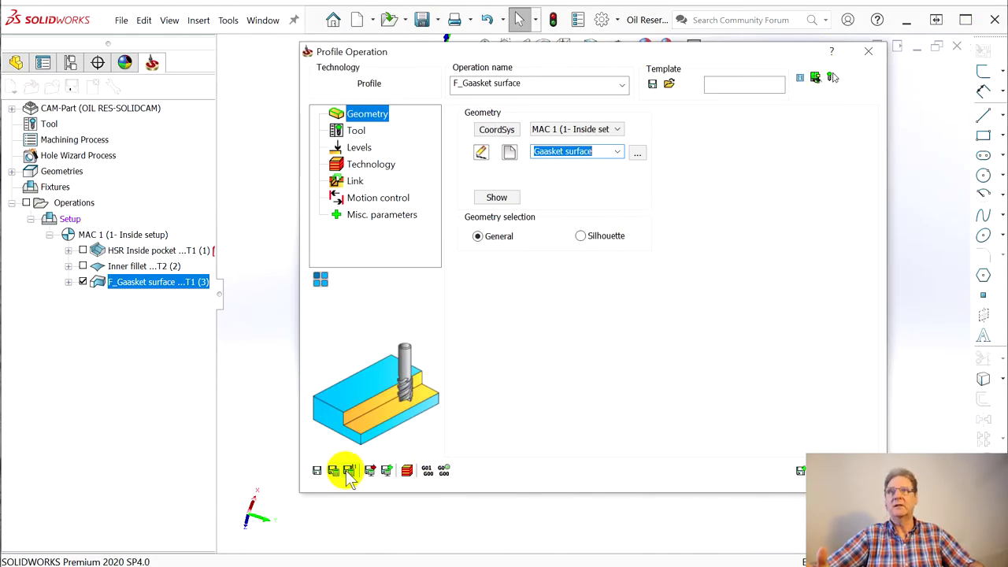
- Inspect the toolpath, close the F_Gaasket surface profile operation and uncheck it in the CAM tree
left_click_drag(543, 50, 999, 63)
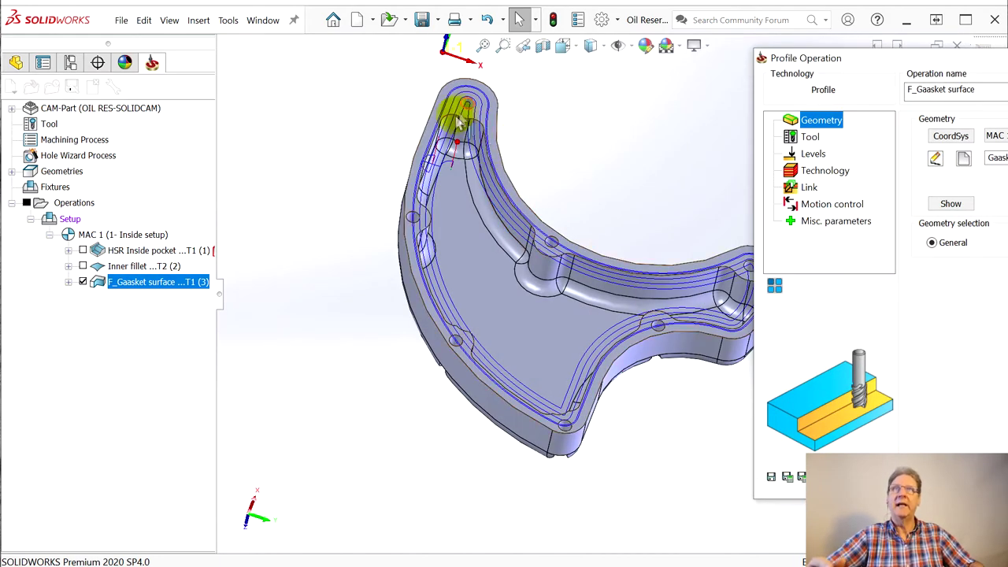
middle_click_drag(682, 296, 664, 286)
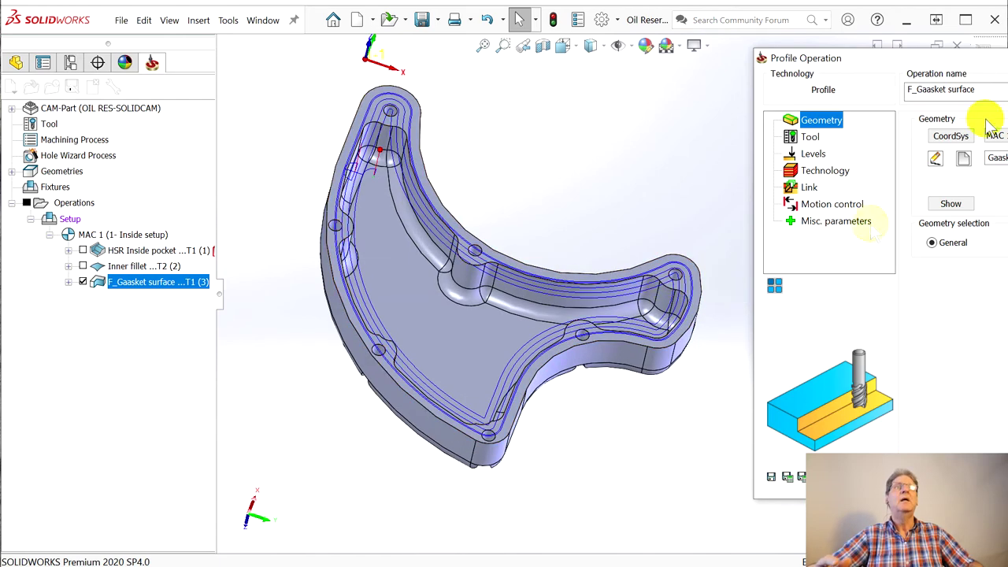
left_click_drag(945, 59, 562, 50)
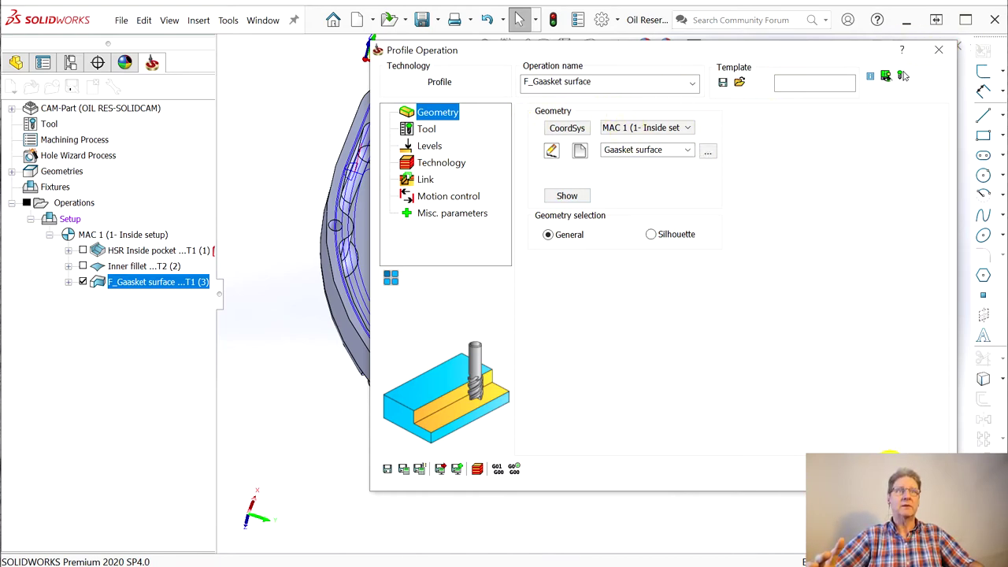
left_click(917, 476)
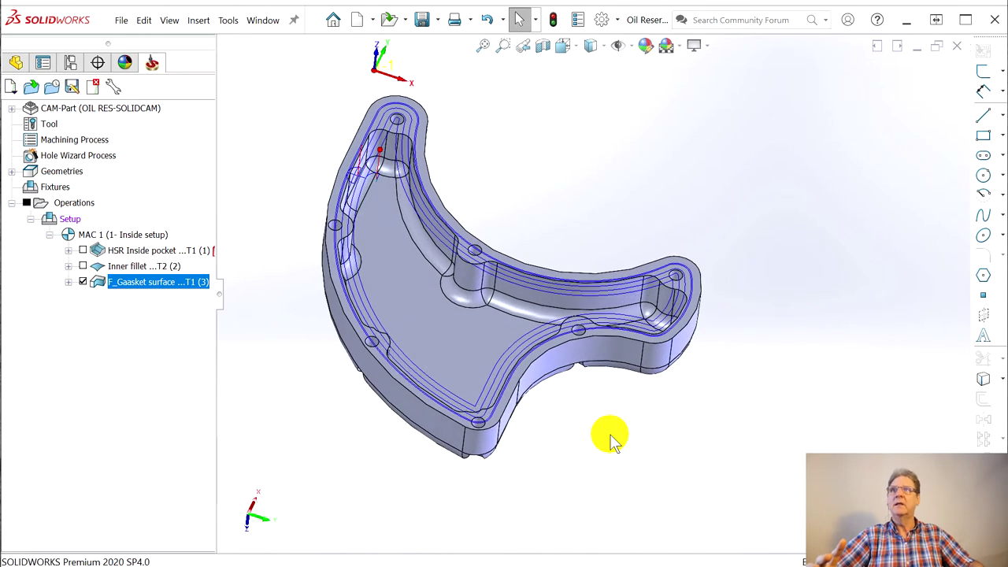
left_click(83, 282)
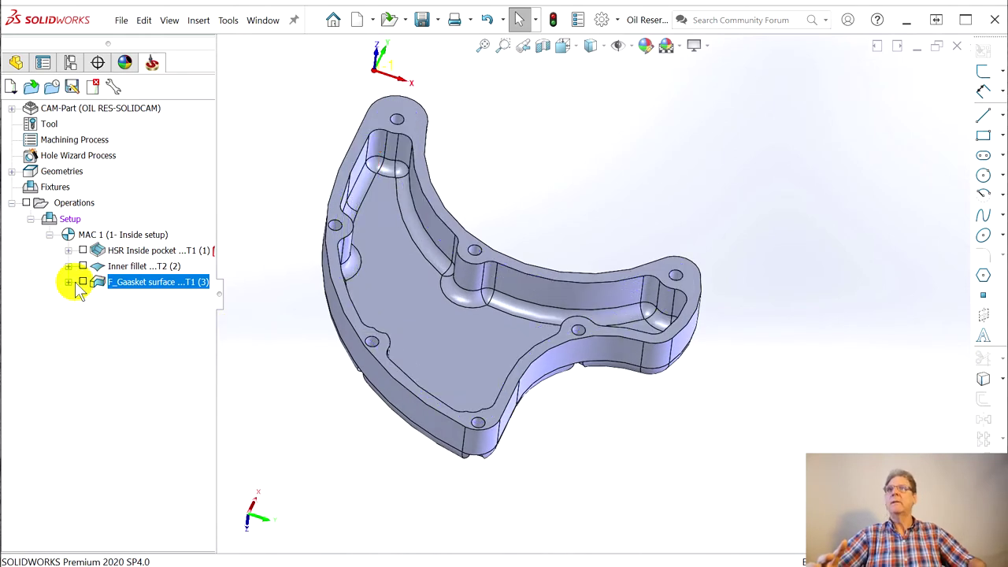
left_click(71, 203)
right_click(65, 206)
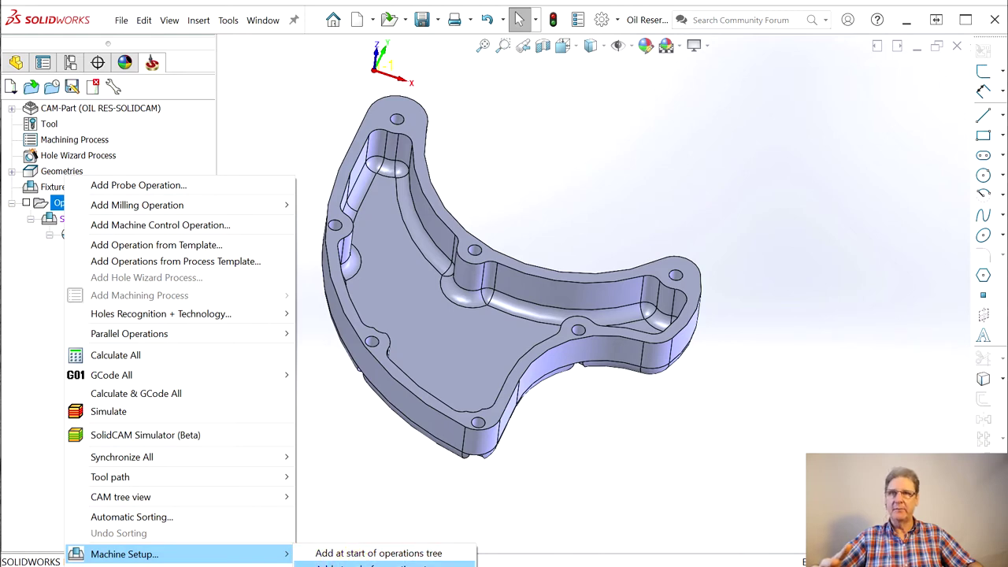
- Add a machine setup named Outer setup and start a new Home for Table_Pos1
left_click(378, 564)
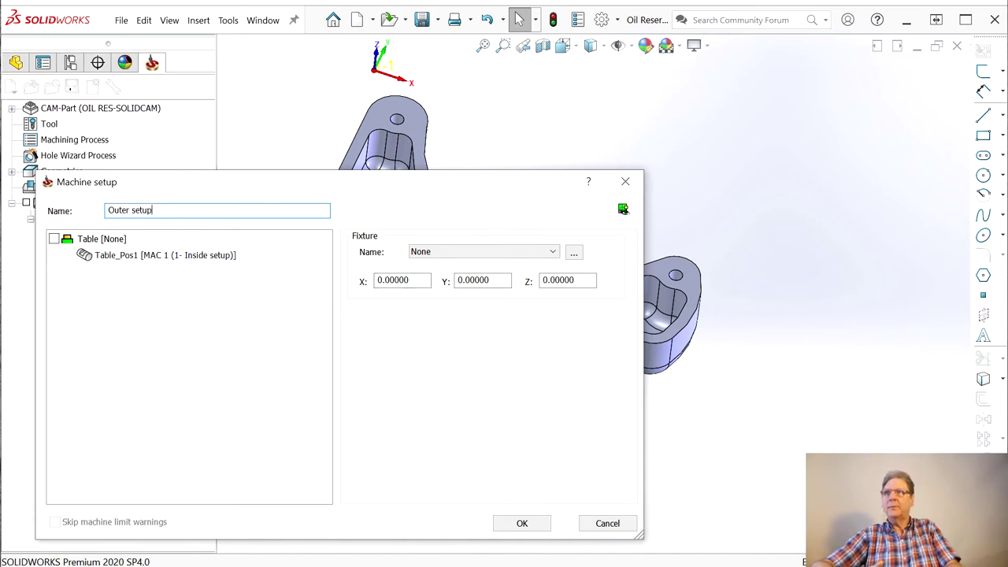
left_click(175, 265)
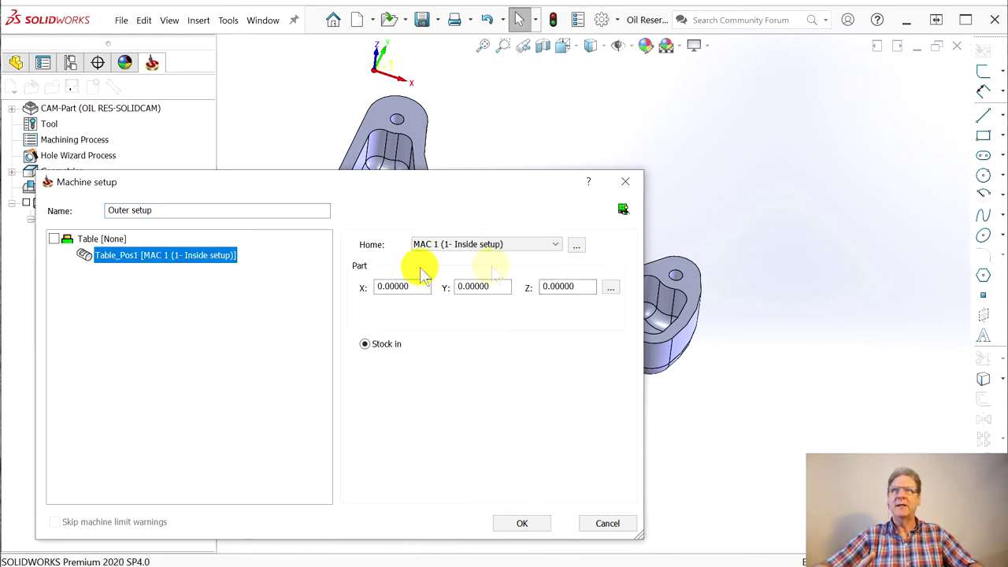
left_click(577, 246)
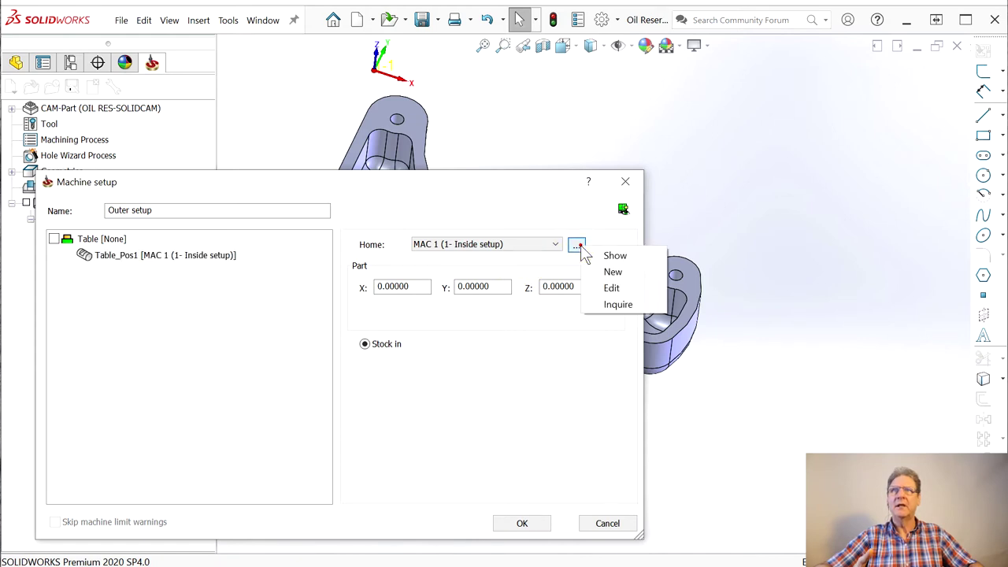
left_click(611, 272)
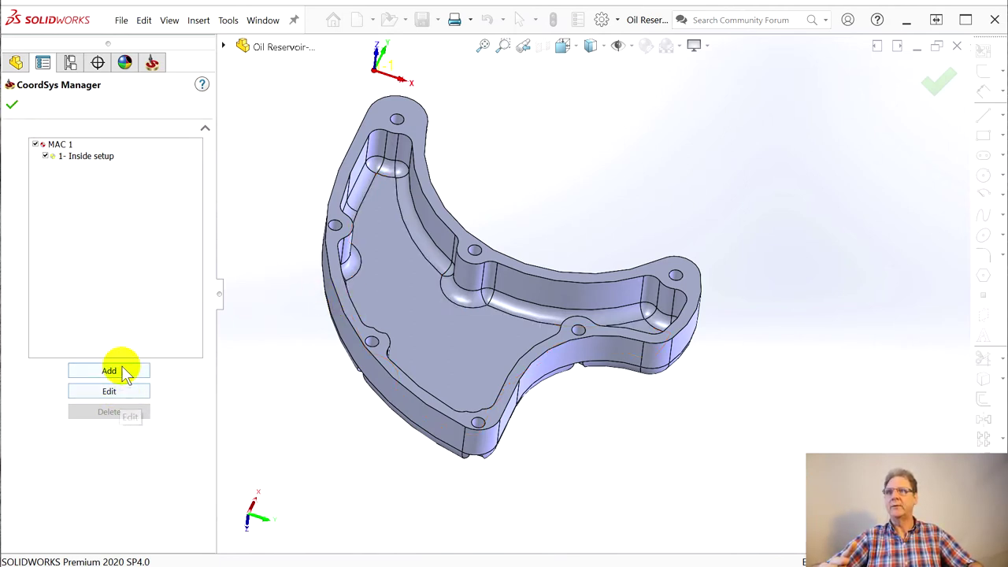
- Start a new coordinate system on a picked part face with Pick origin enabled
left_click(120, 371)
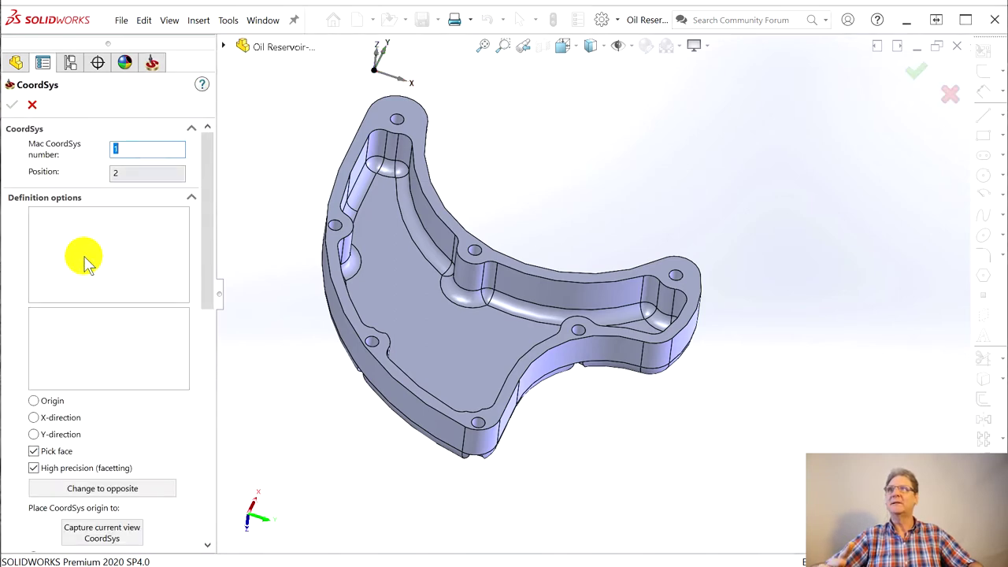
middle_click_drag(401, 439, 401, 405)
middle_click_drag(404, 131, 304, 462)
left_click(424, 248)
middle_click_drag(421, 330, 285, 363)
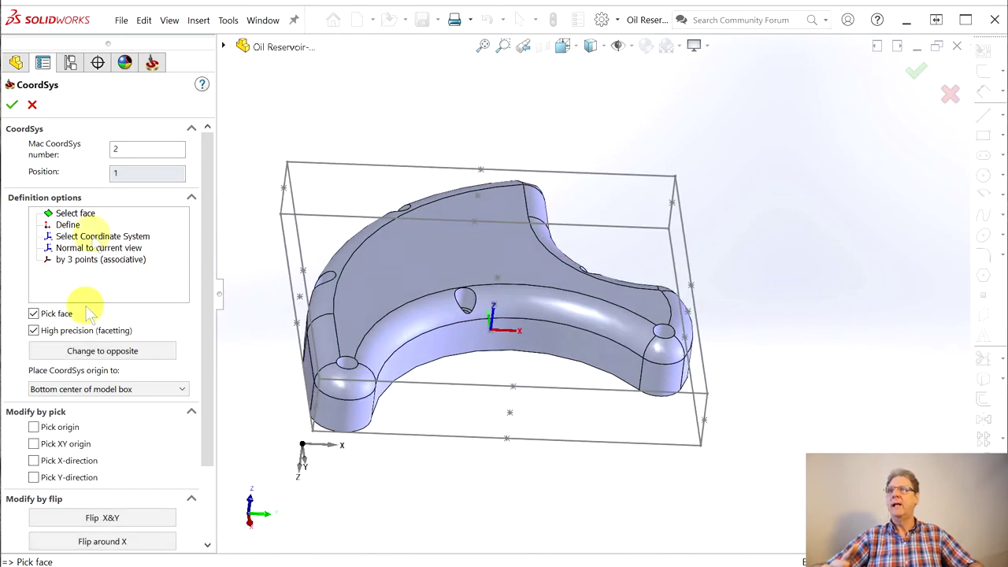
left_click(34, 427)
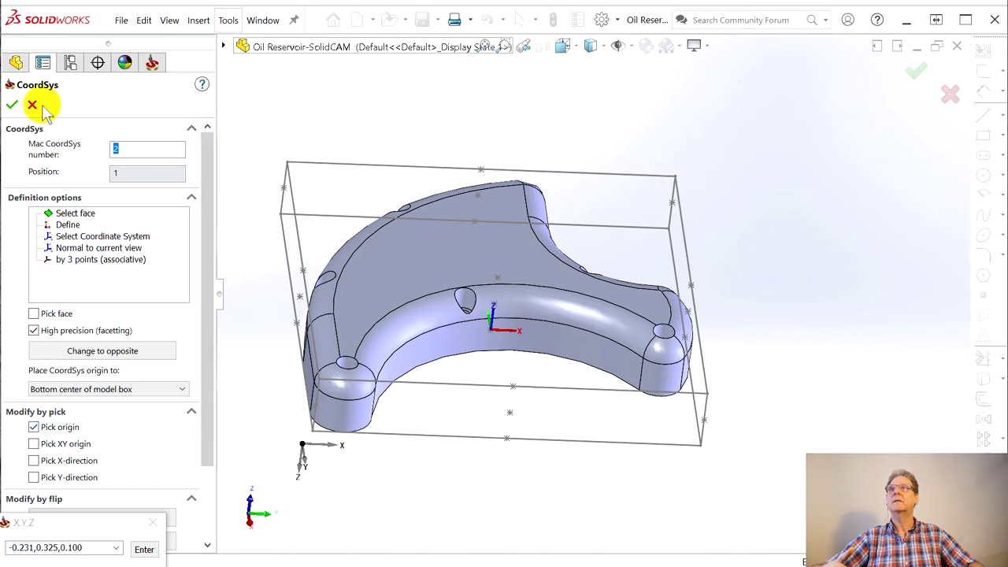
- Change the feature tree display, then cancel the coordinate system and close CoordSys Manager
left_click(16, 62)
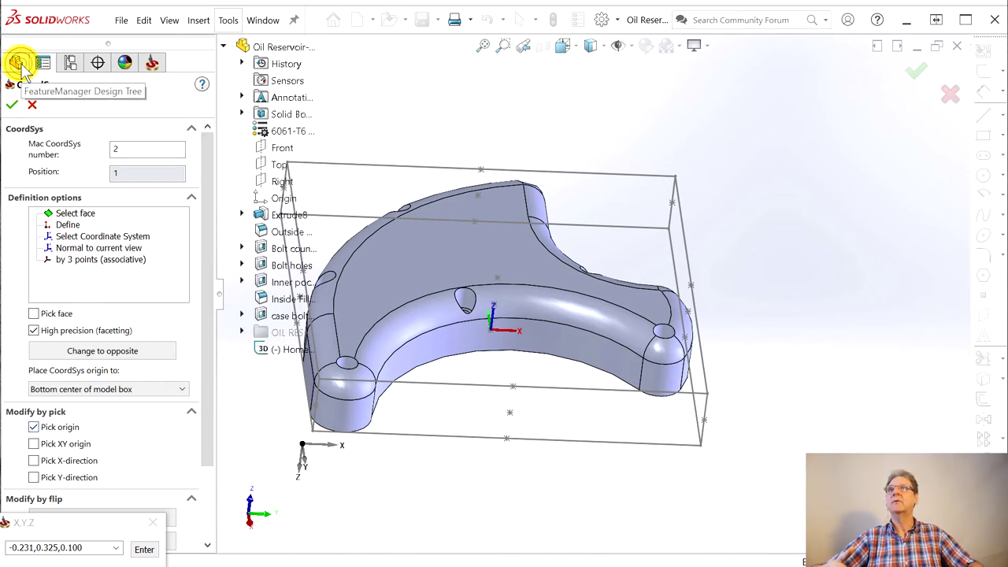
right_click(271, 332)
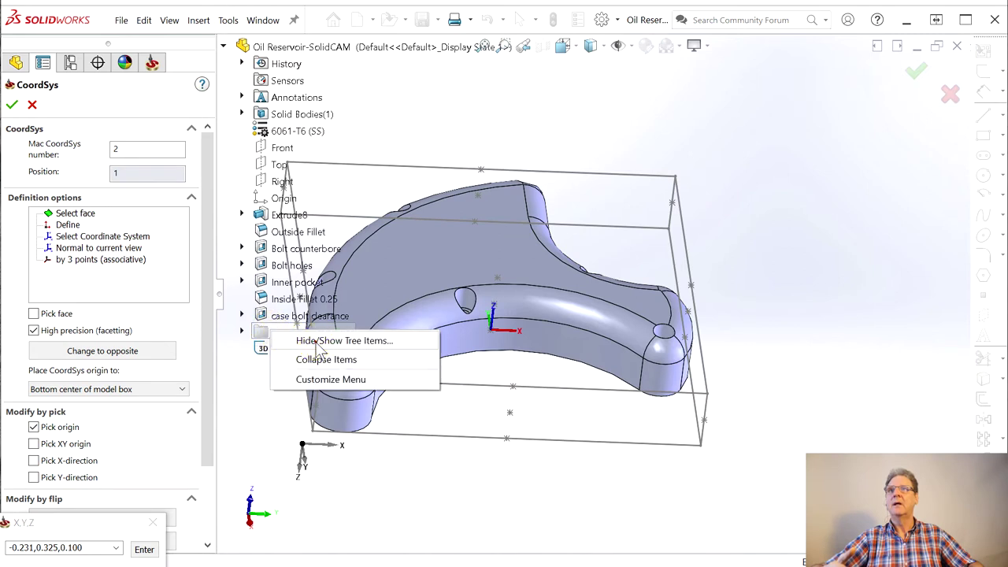
left_click(315, 342)
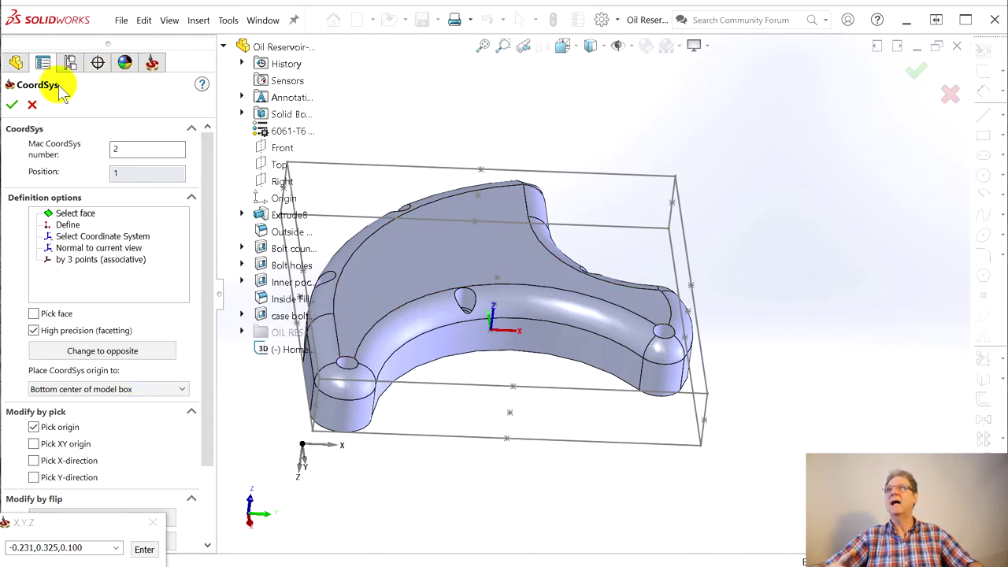
left_click(32, 105)
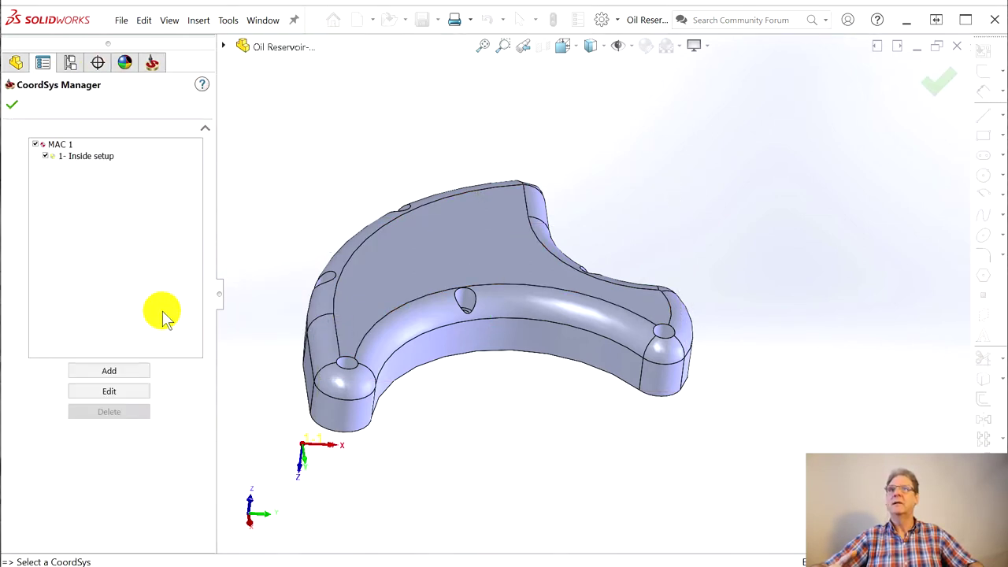
left_click(11, 99)
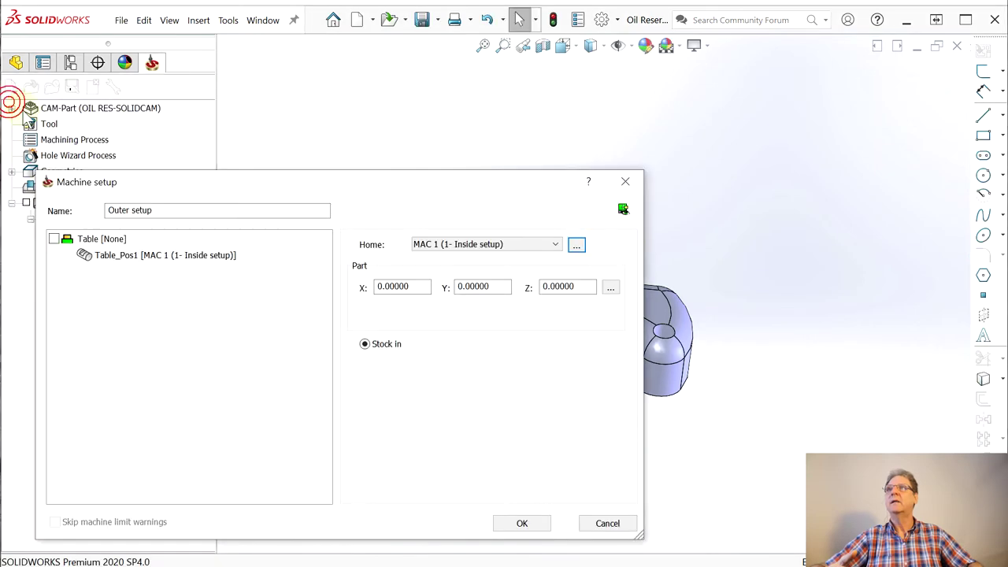
- Confirm the Outer setup and unsuppress the OIL RES-SOLIDCAM folder in the feature tree
left_click(521, 523)
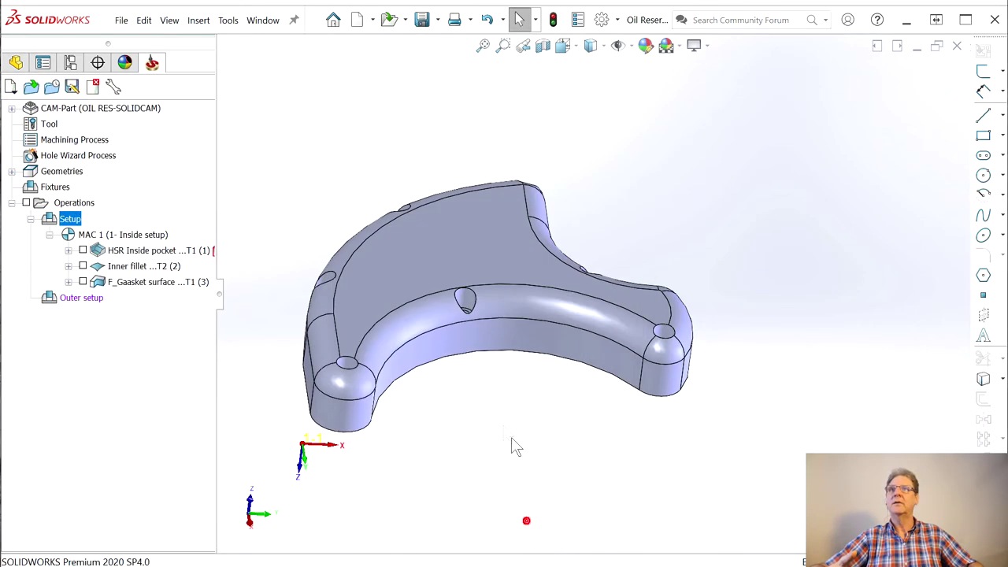
left_click(16, 63)
right_click(67, 387)
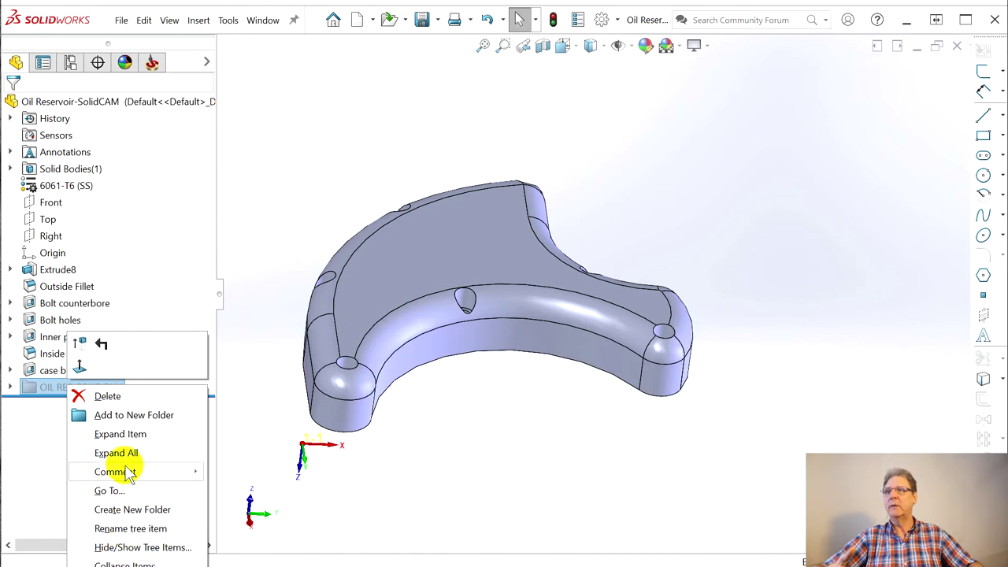
left_click(80, 341)
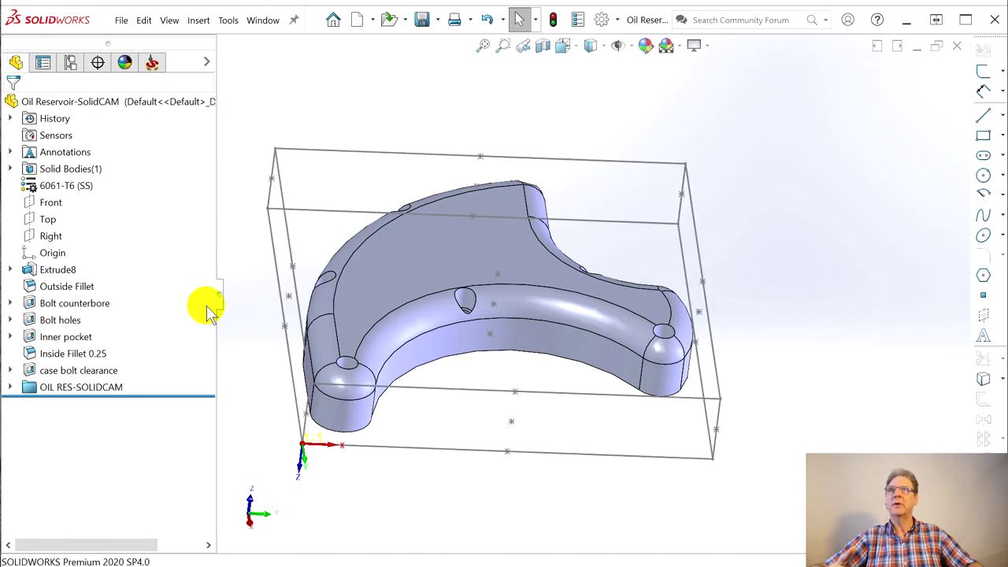
- Reopen the Outer setup and edit Table_Pos1's Home in the CoordSys Manager
left_click(152, 65)
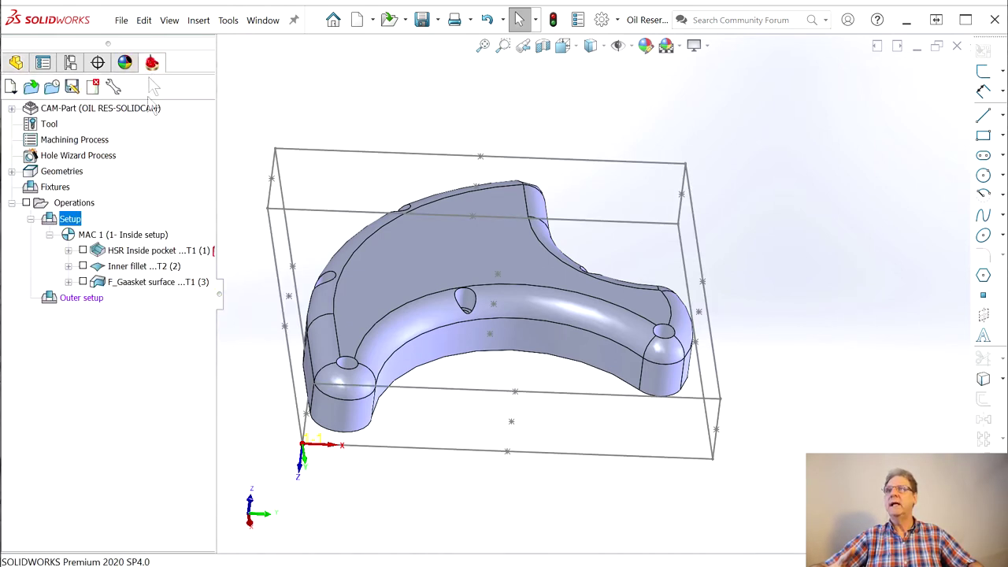
double_click(67, 304)
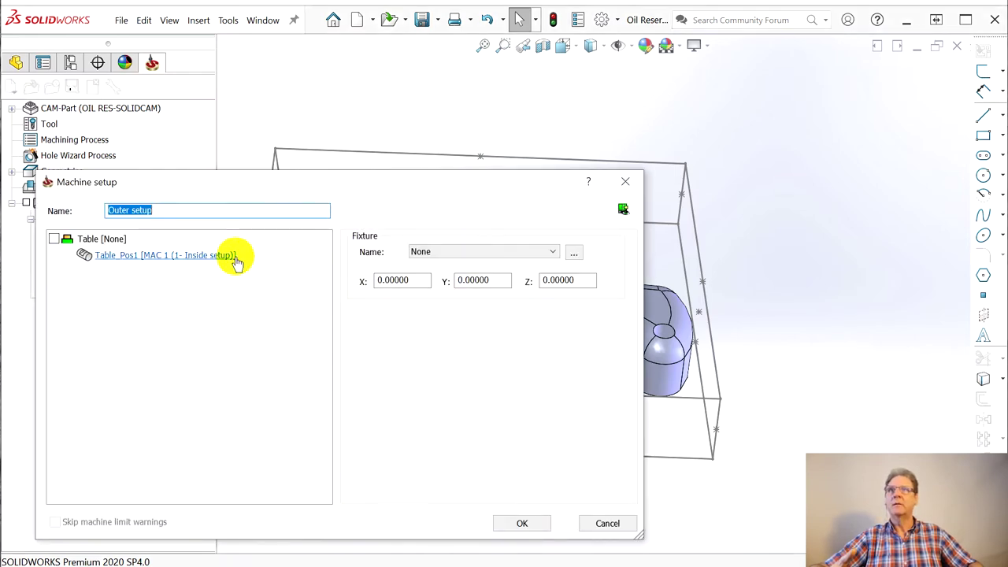
left_click(175, 256)
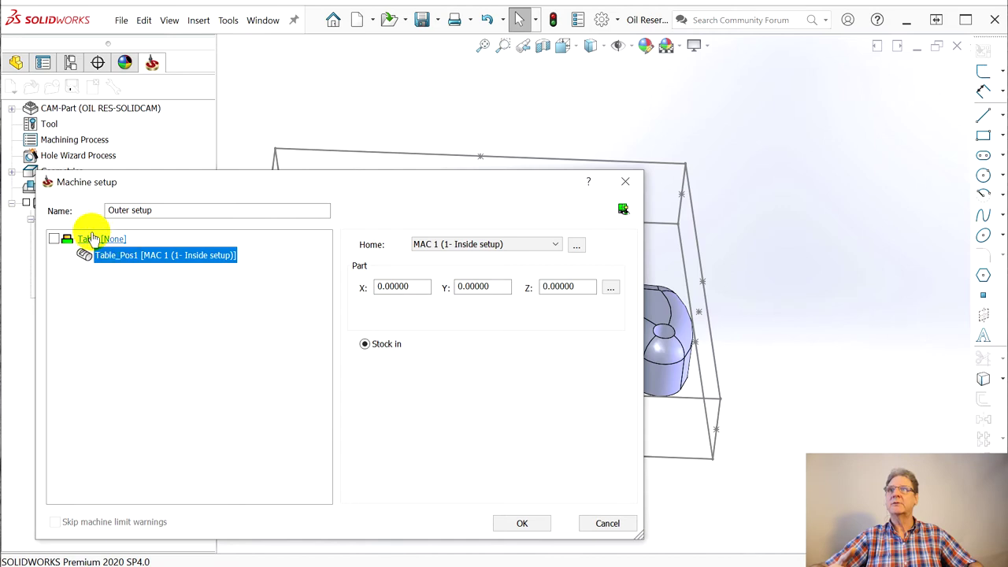
left_click(90, 239)
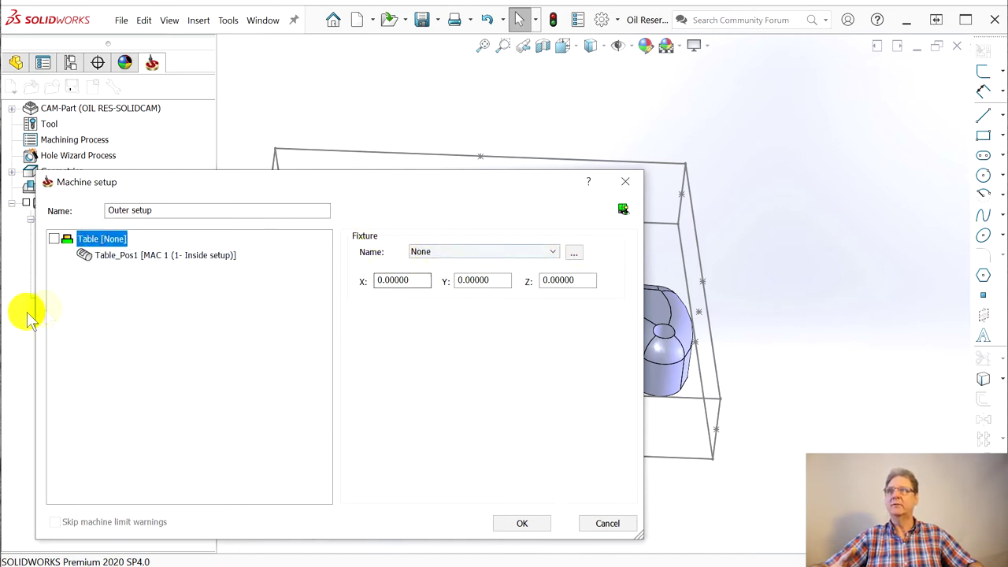
left_click(138, 254)
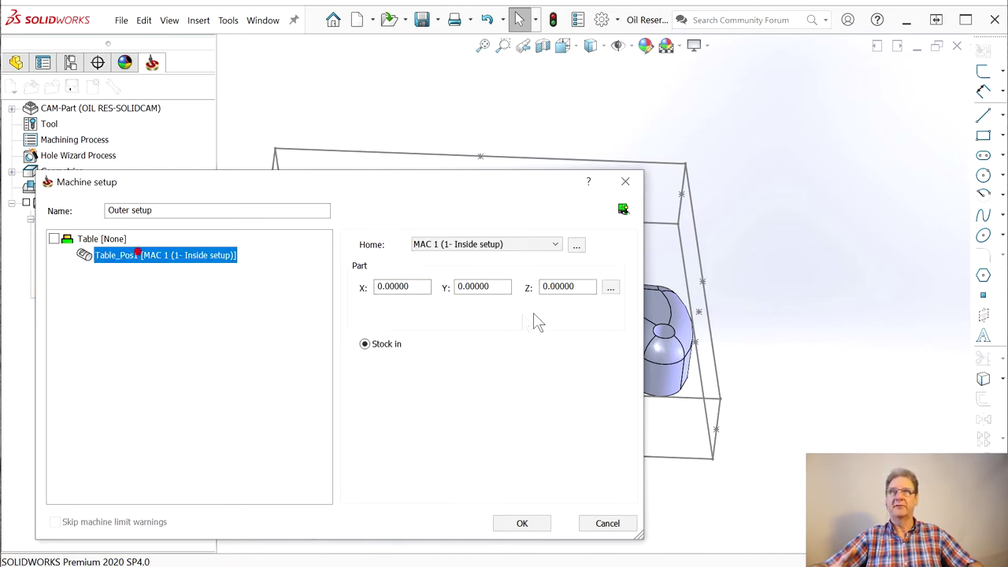
left_click(576, 246)
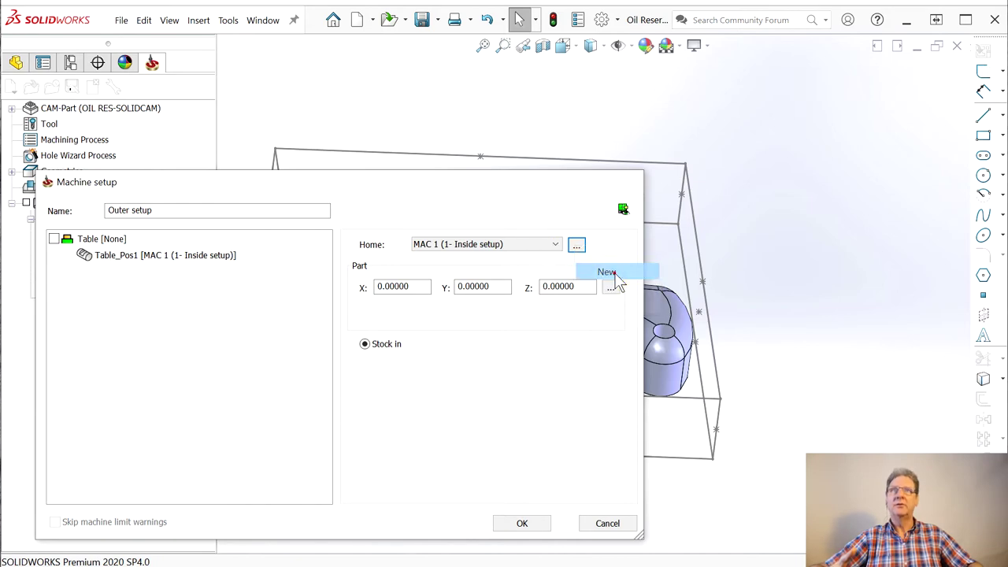
left_click(603, 288)
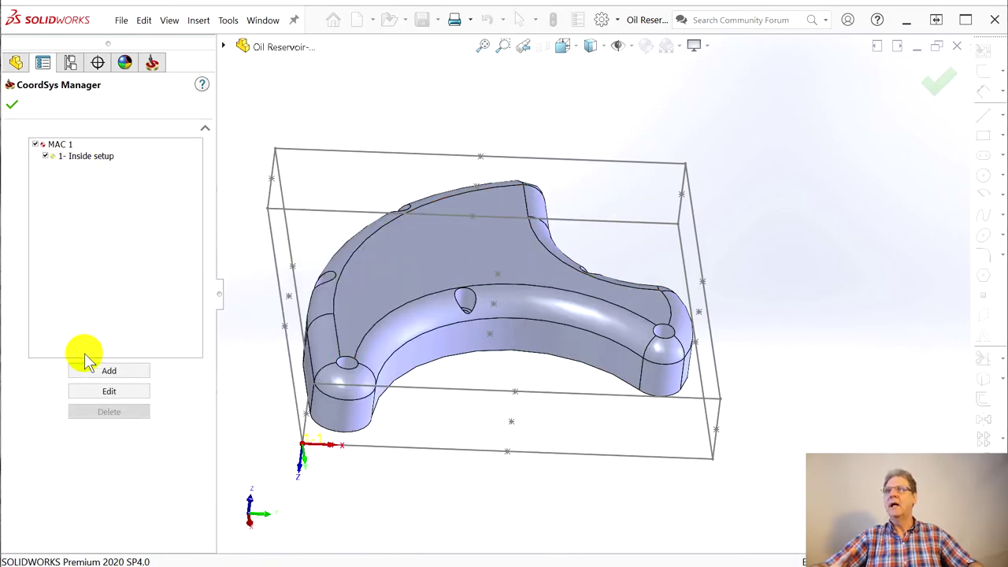
- Add MAC 2 on the part face with origin at the box's top corner, and set it as Home
left_click(108, 370)
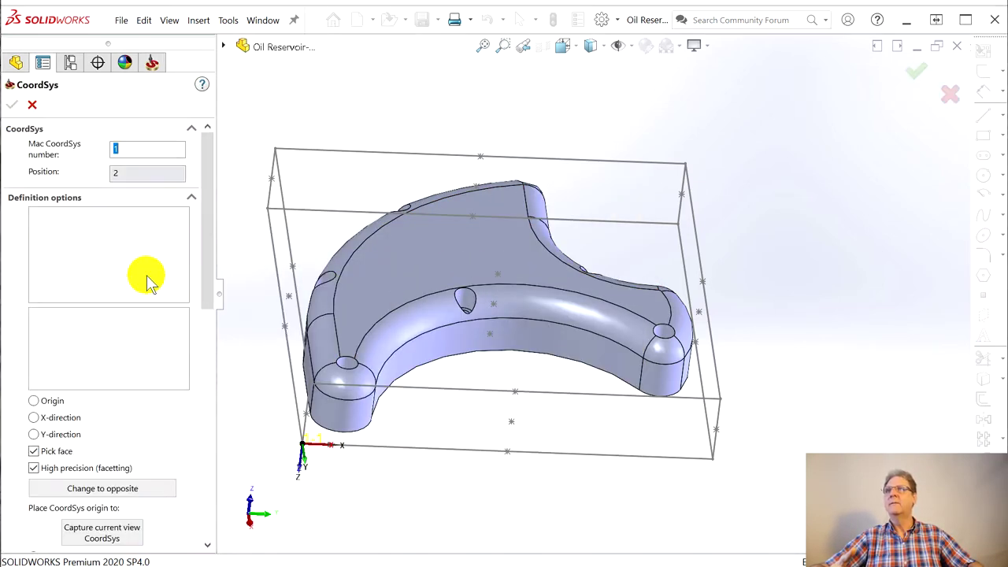
left_click(396, 269)
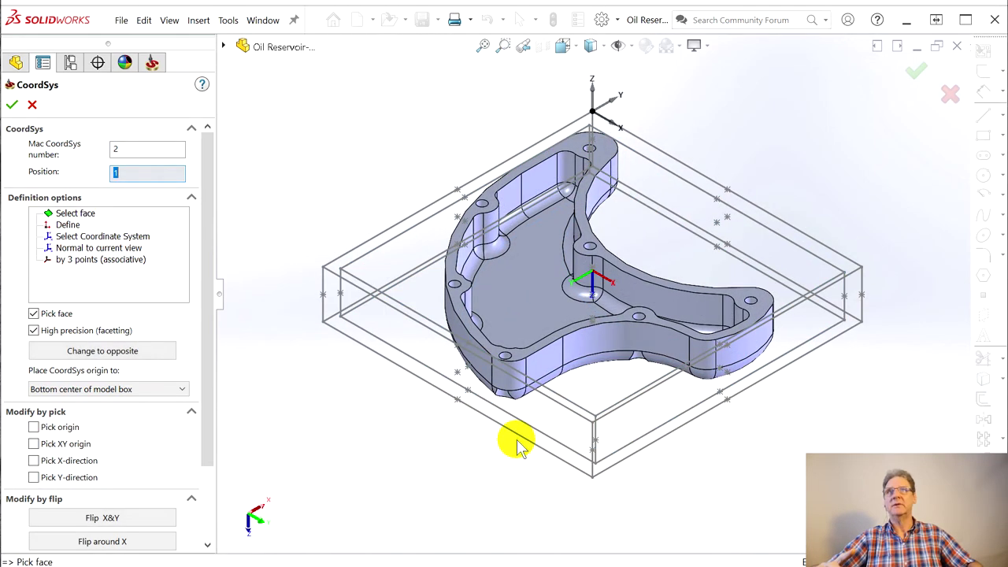
middle_click_drag(536, 413, 506, 271)
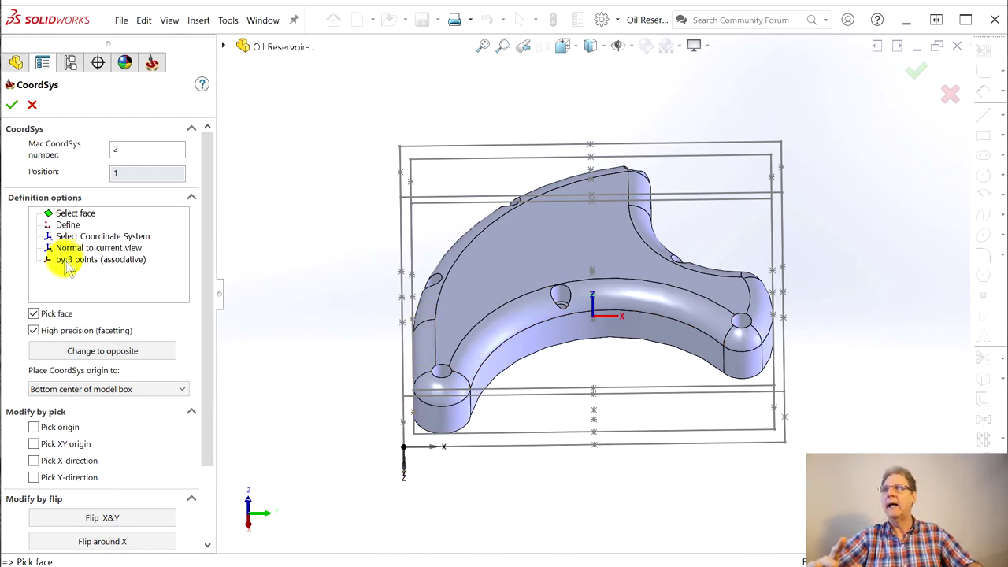
left_click(33, 427)
left_click(400, 147)
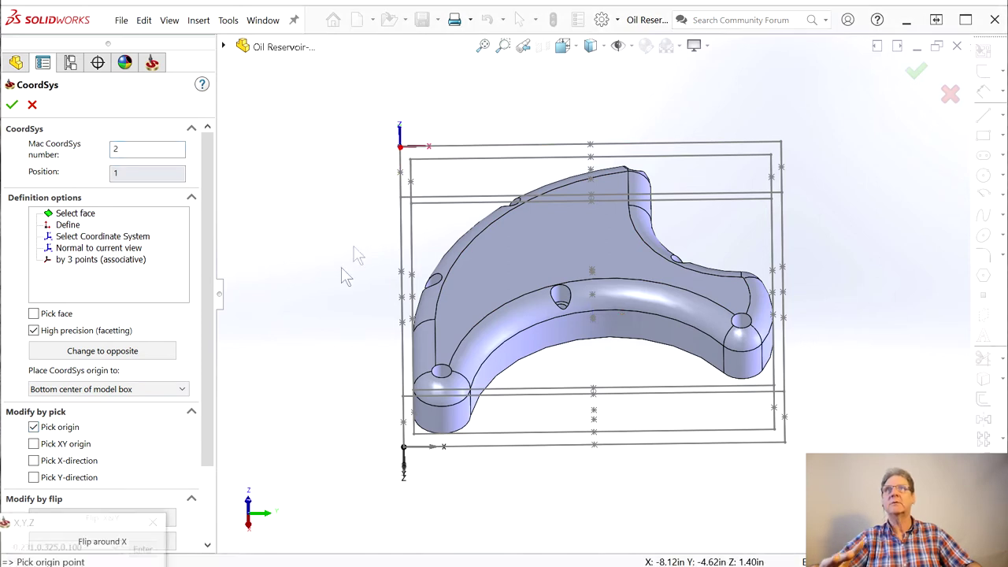
left_click(12, 106)
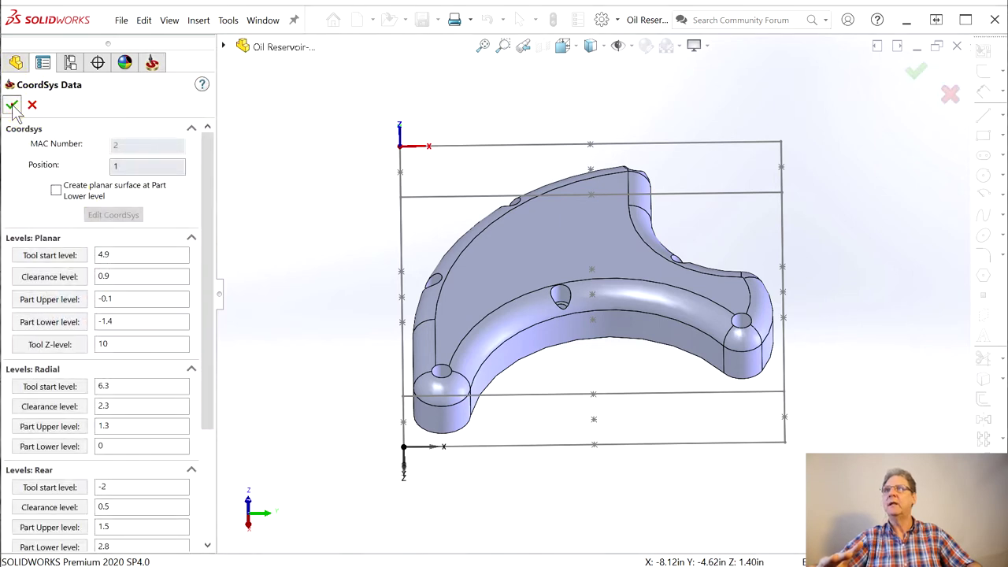
left_click(12, 105)
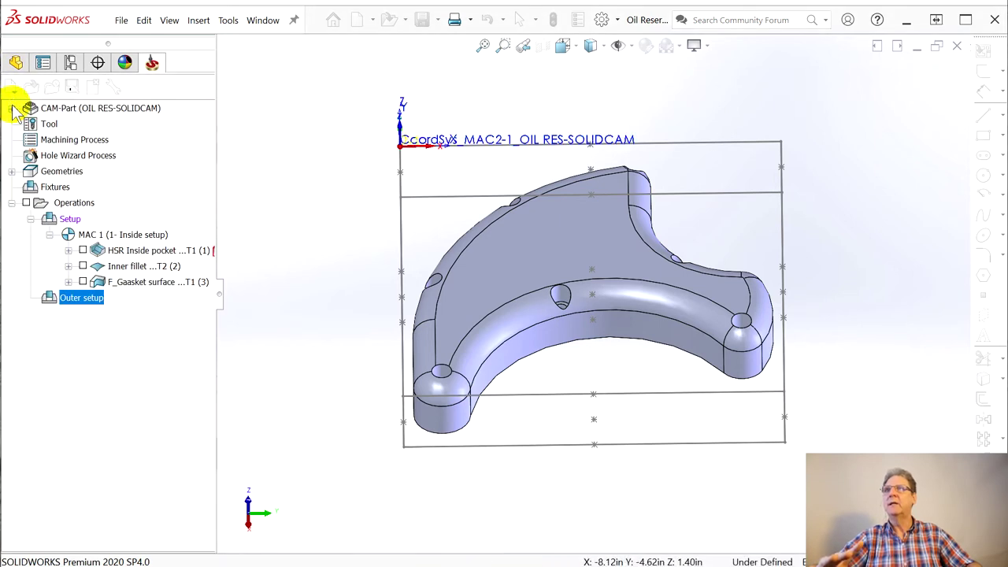
left_click(75, 178)
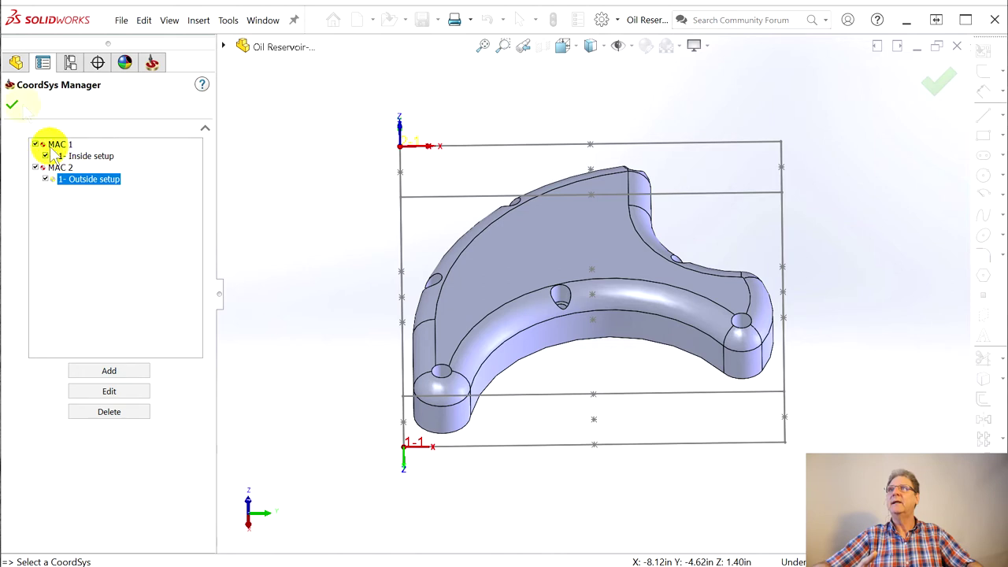
left_click(11, 107)
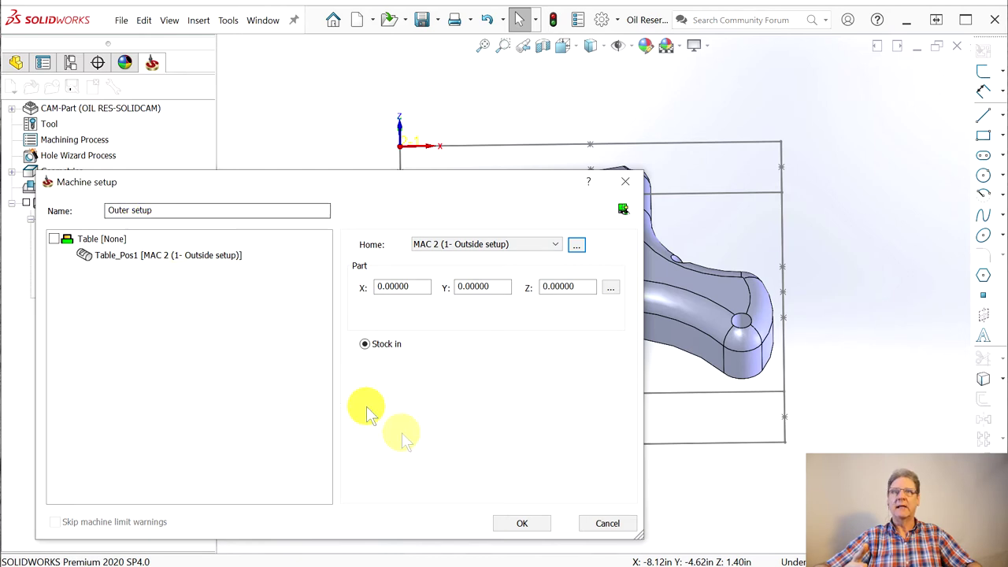
- Confirm the Outer setup machine setup on MAC 2 and bring up its CAM tree actions
left_click(523, 523)
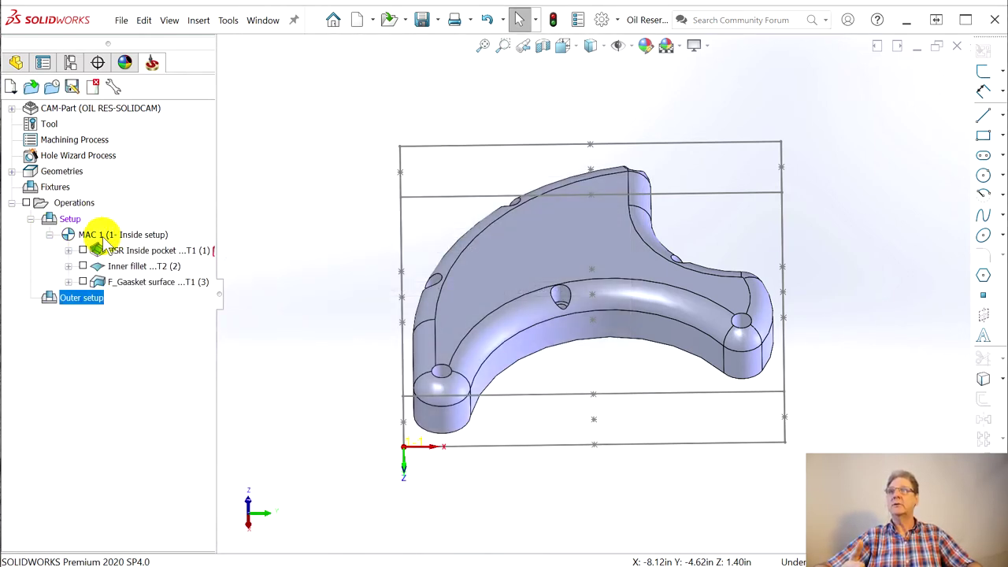
right_click(76, 303)
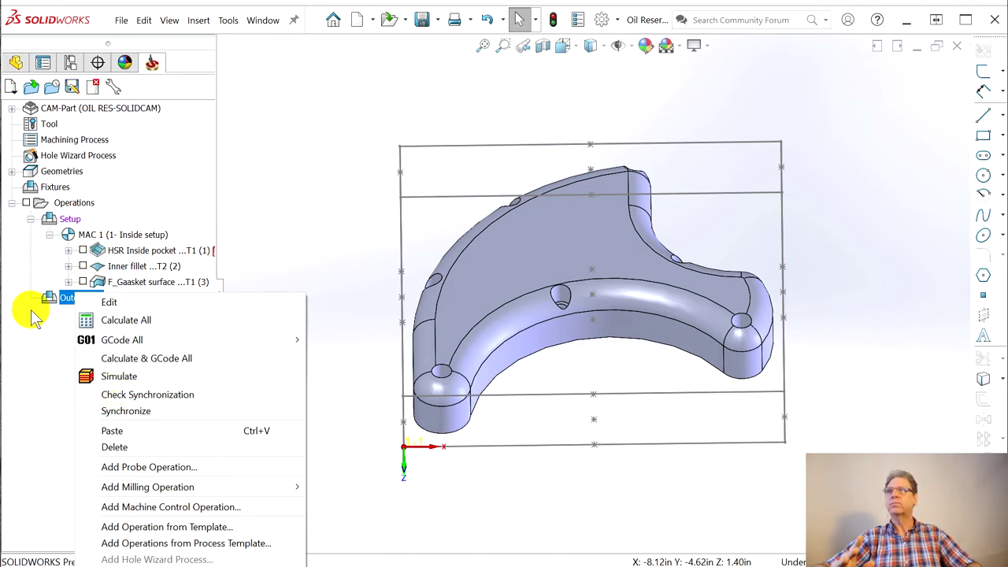
right_click(61, 297)
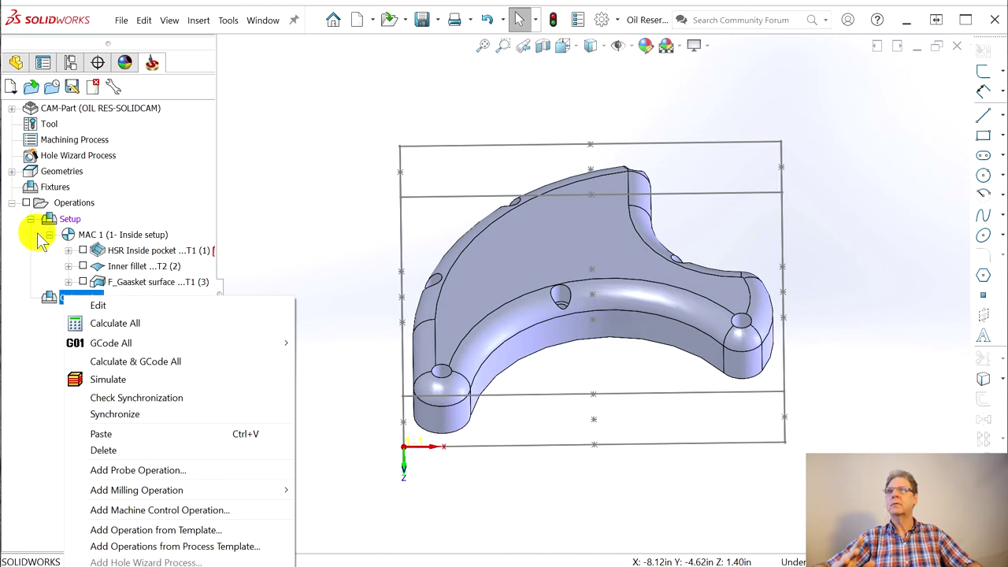
- Add a Pocket operation on MAC 2 and start a new geometry named Preimeter
right_click(61, 204)
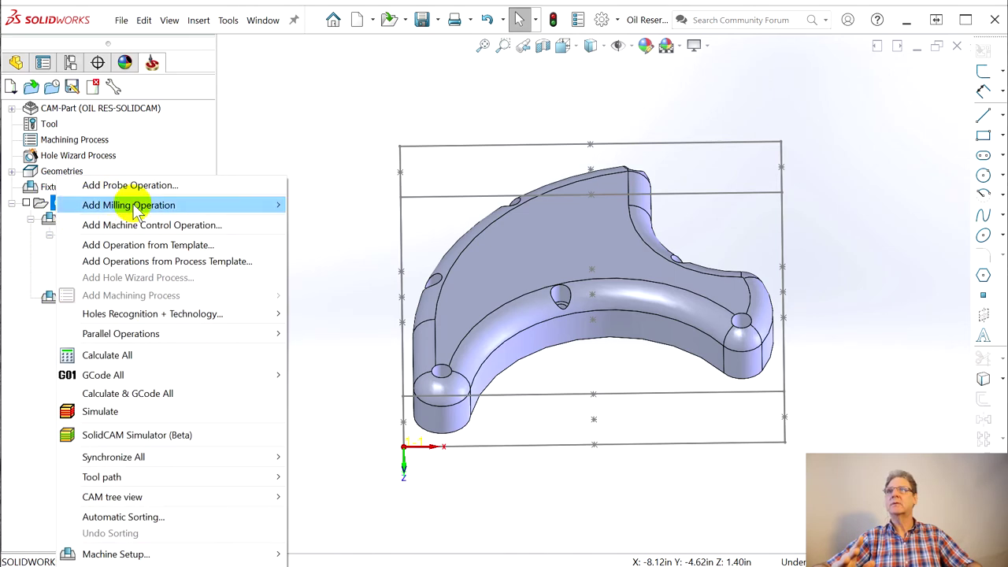
mouse_move(134, 205)
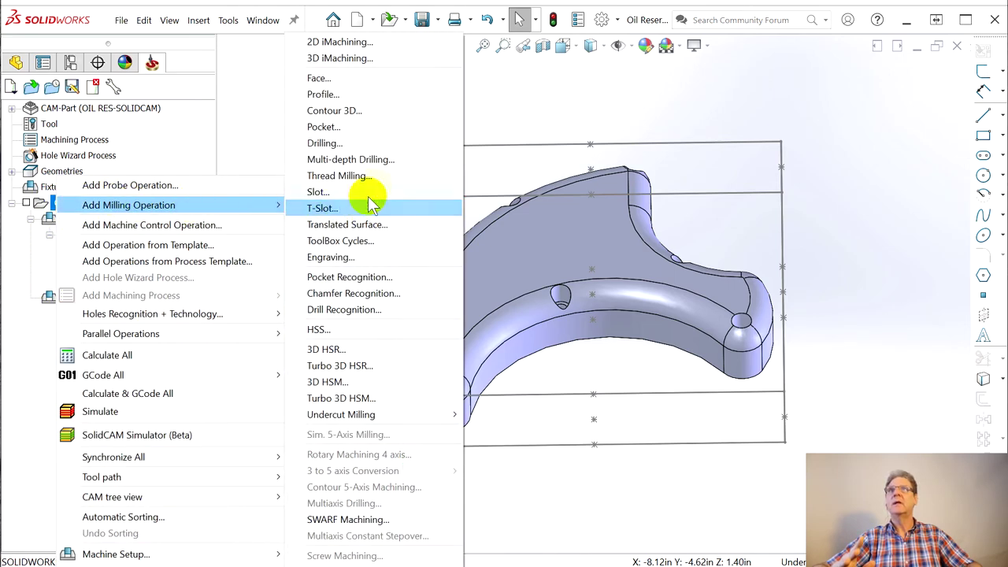
left_click(346, 128)
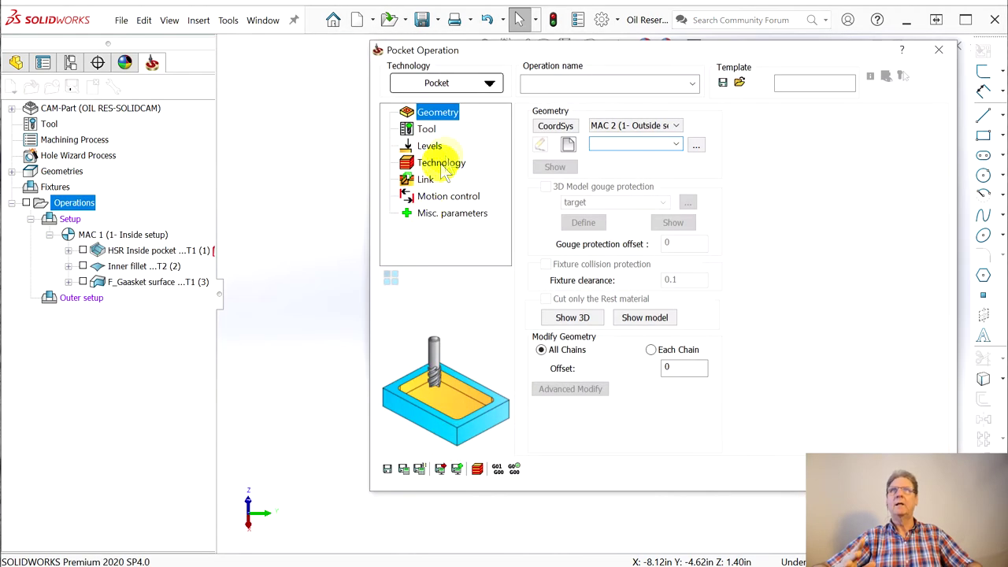
left_click(569, 147)
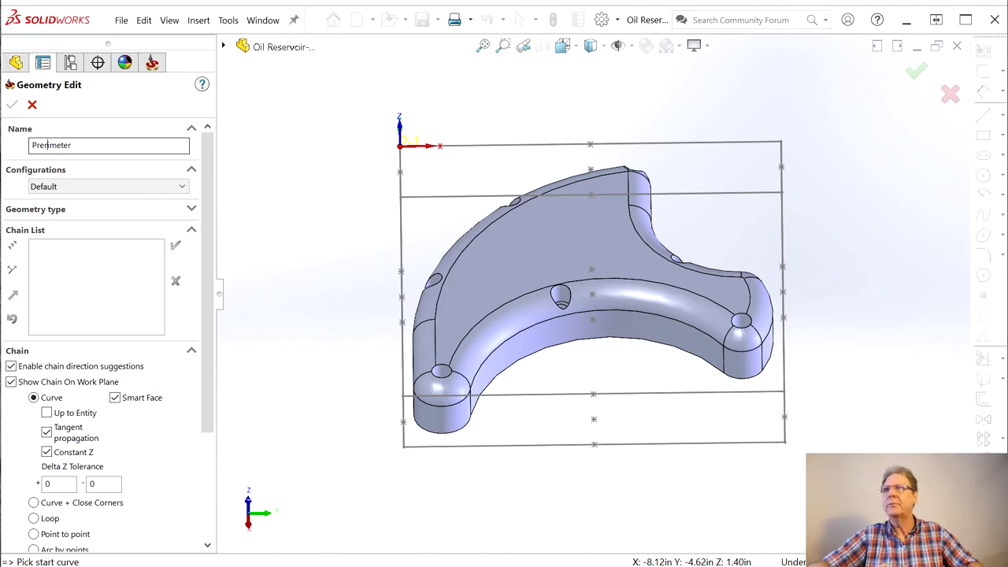
left_click(55, 145)
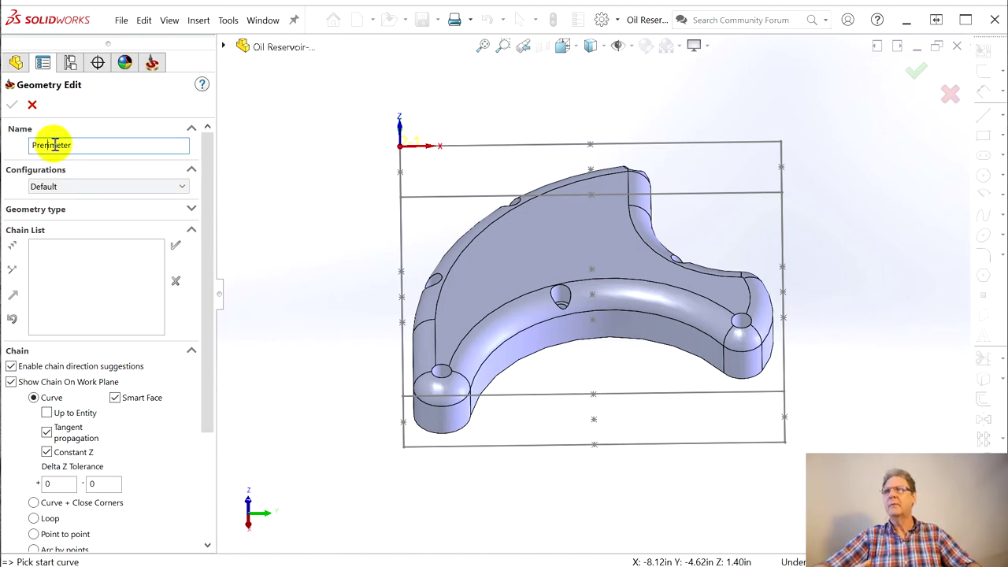
- Rename the geometry to Perimeter, chain the outer fillet edge and accept it for P_Perimeter
key("BackSpace")
key("Right")
type("r")
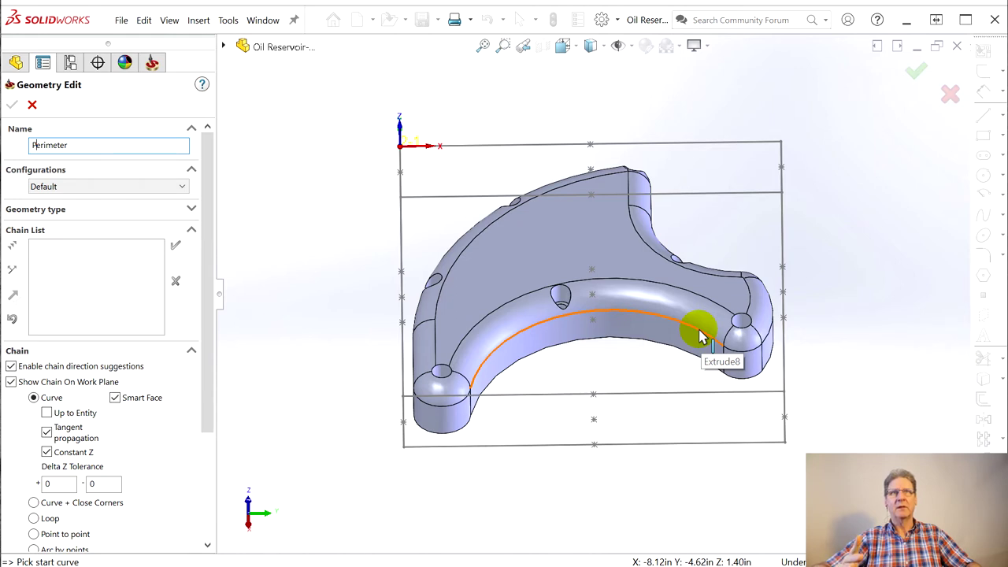
left_click(480, 379)
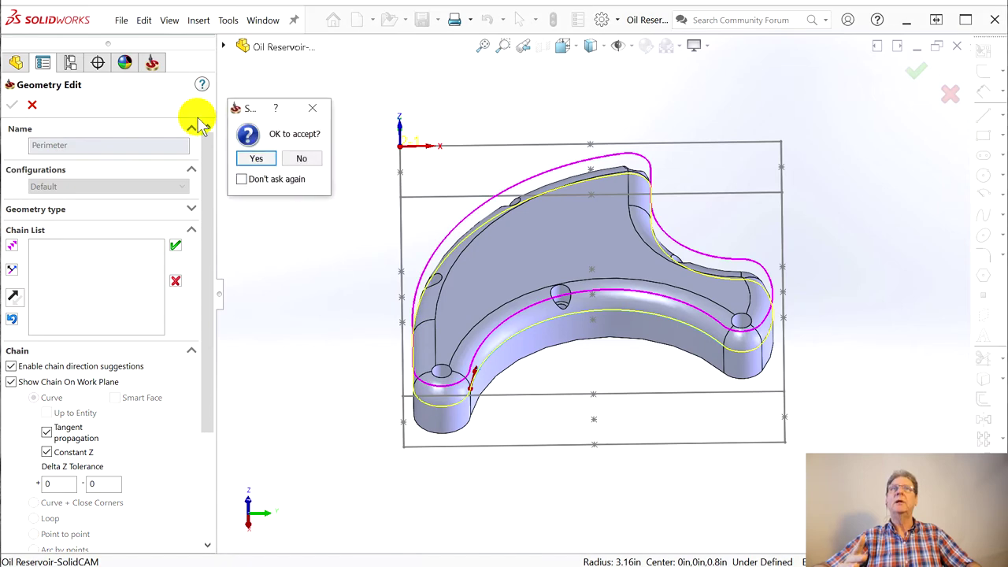
left_click(256, 159)
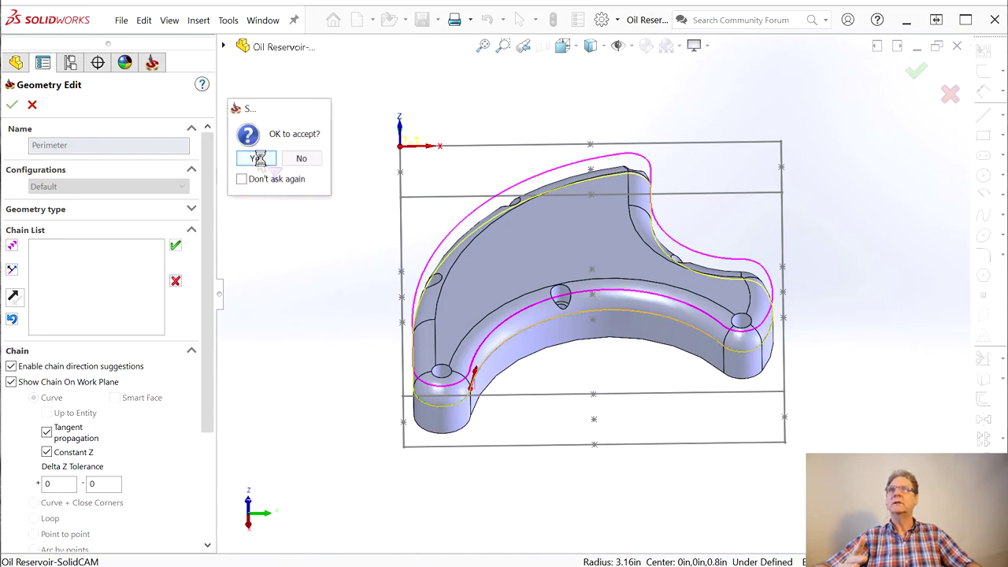
left_click(11, 105)
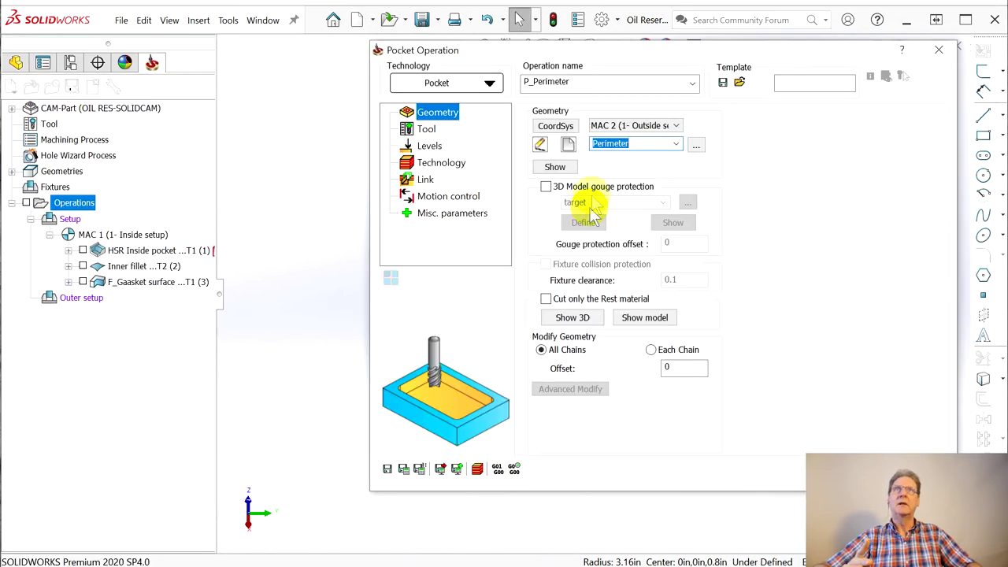
- Choose the 3/8 end mill as the pocket's tool
left_click(427, 130)
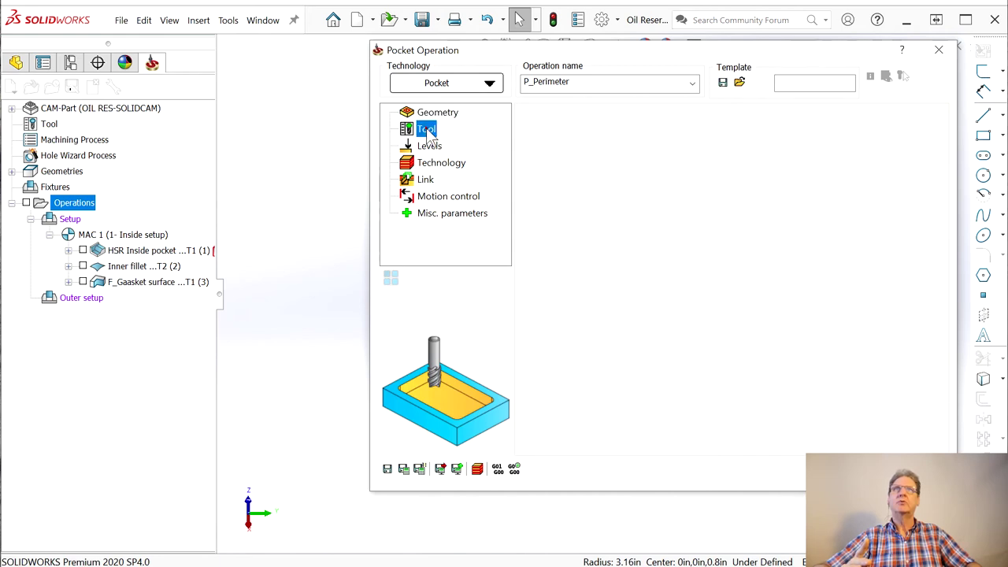
left_click(618, 345)
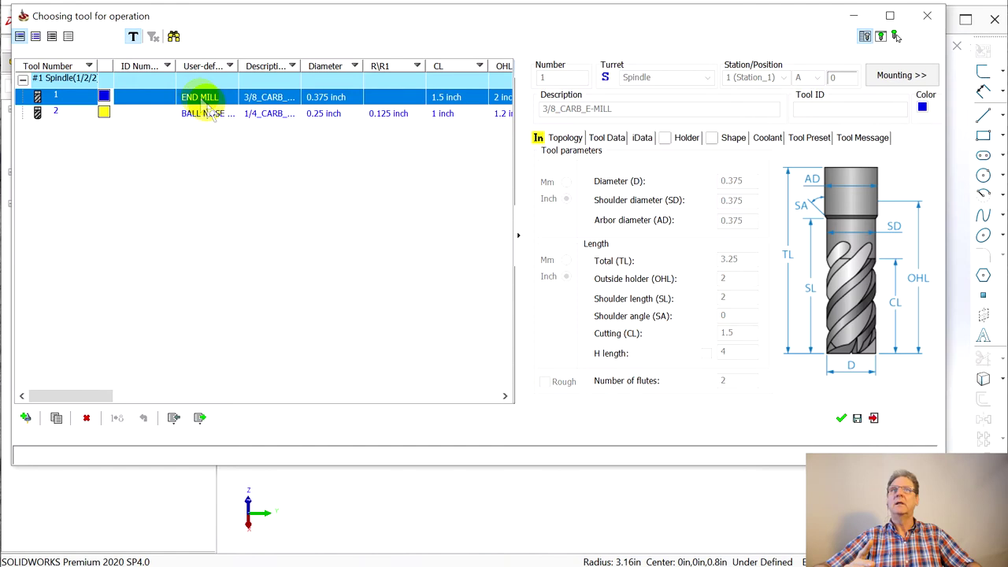
left_click(841, 418)
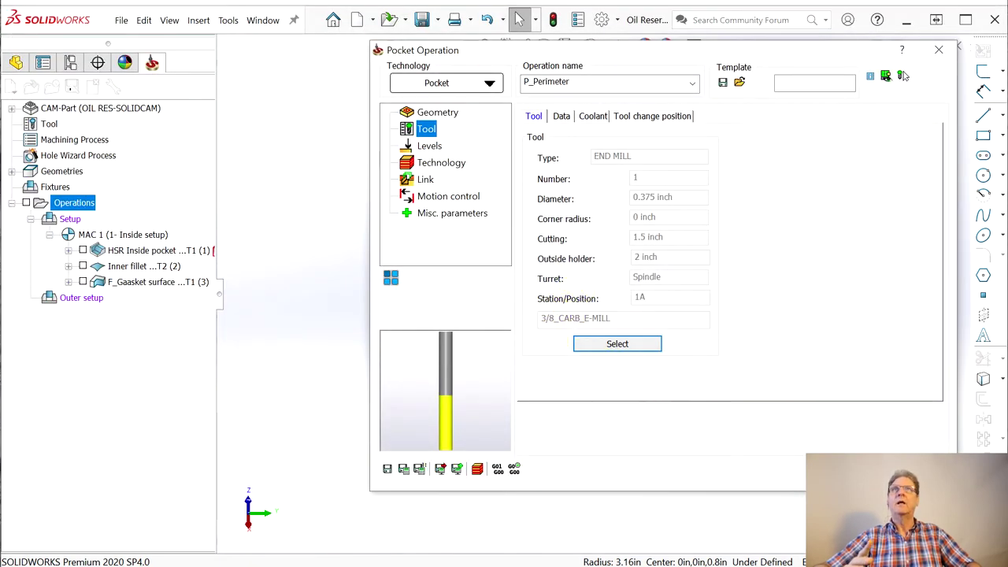
left_click_drag(516, 47, 896, 41)
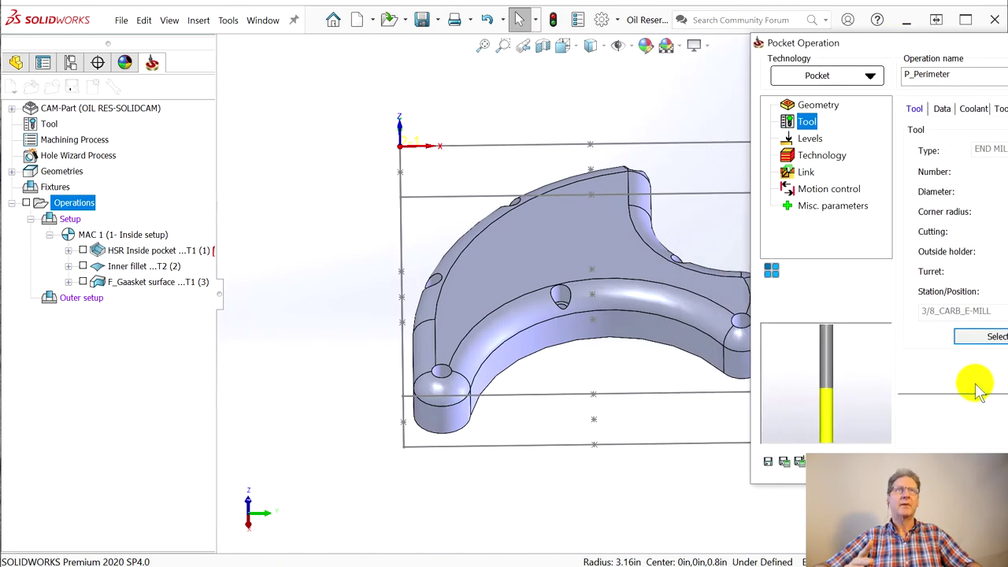
- Set the pocket depth by picking a part face in the Levels settings
left_click(811, 138)
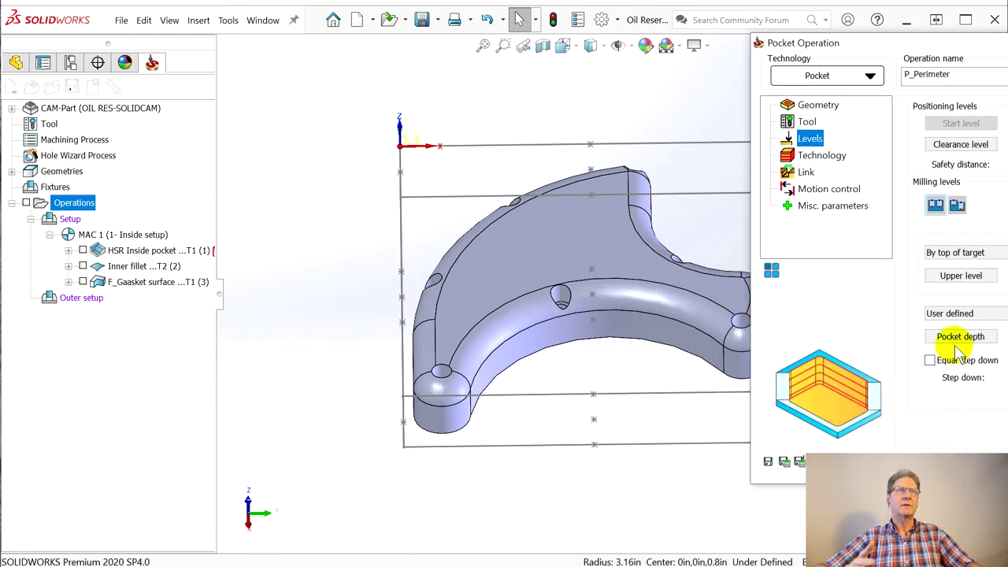
left_click_drag(903, 41, 774, 39)
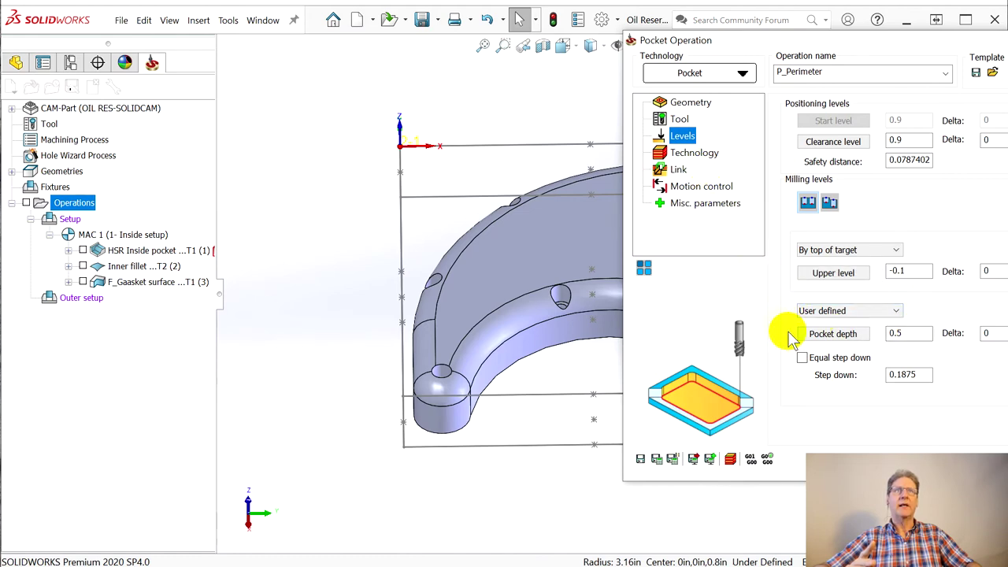
left_click(827, 334)
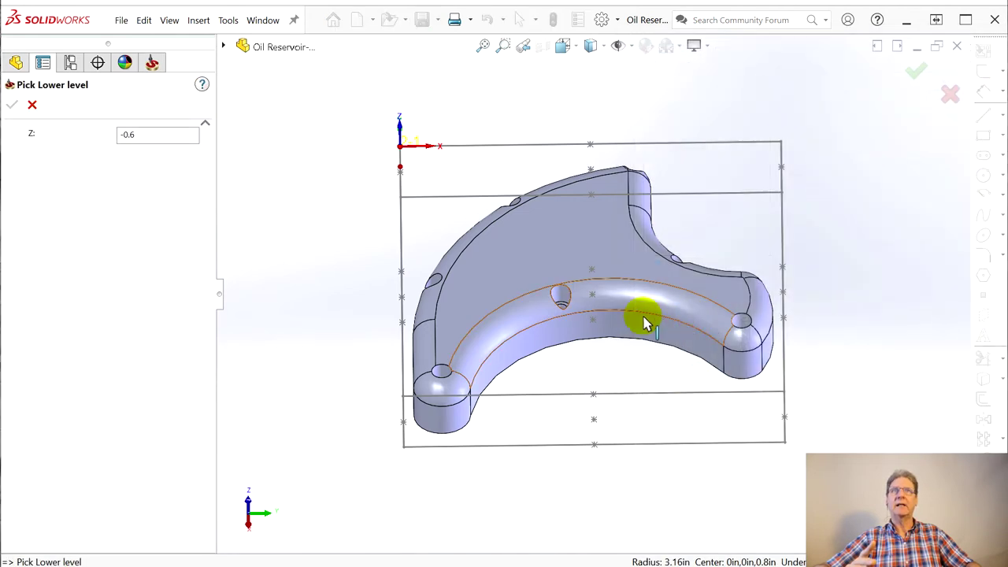
left_click(551, 229)
left_click(13, 105)
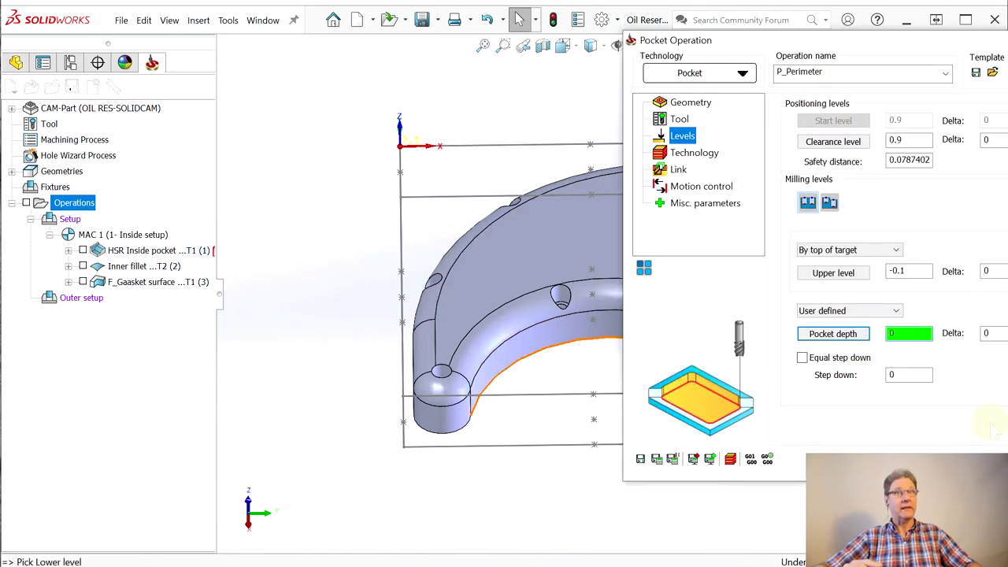
- Save and calculate the P_Perimeter pocket, review its toolpath, and begin renaming it
left_click(670, 459)
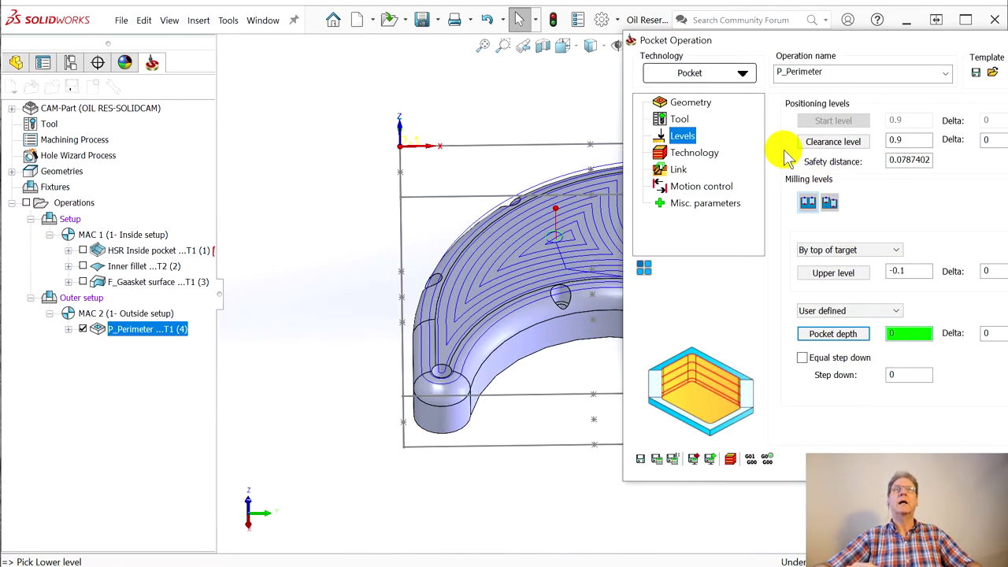
middle_click_drag(573, 348, 531, 404)
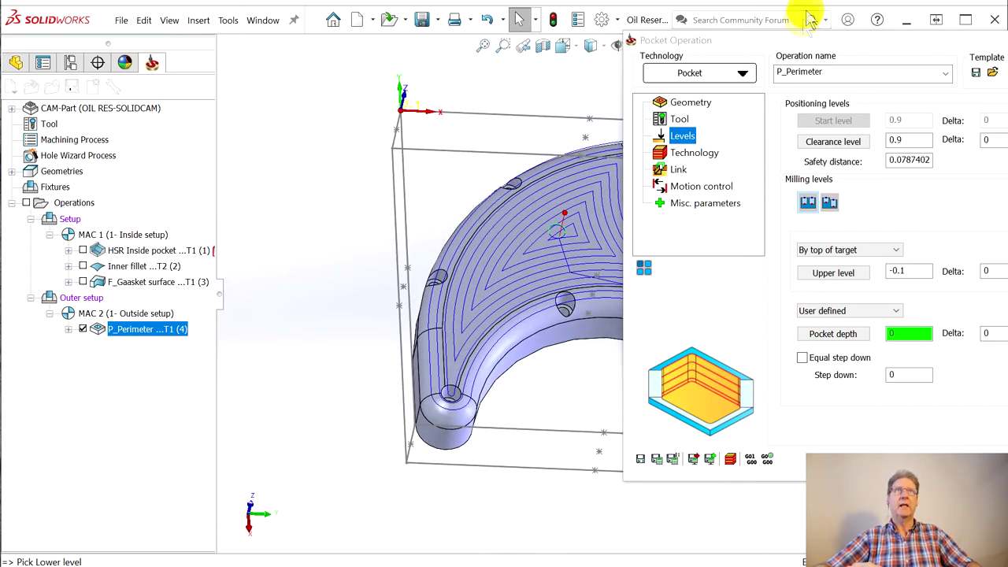
key("Escape")
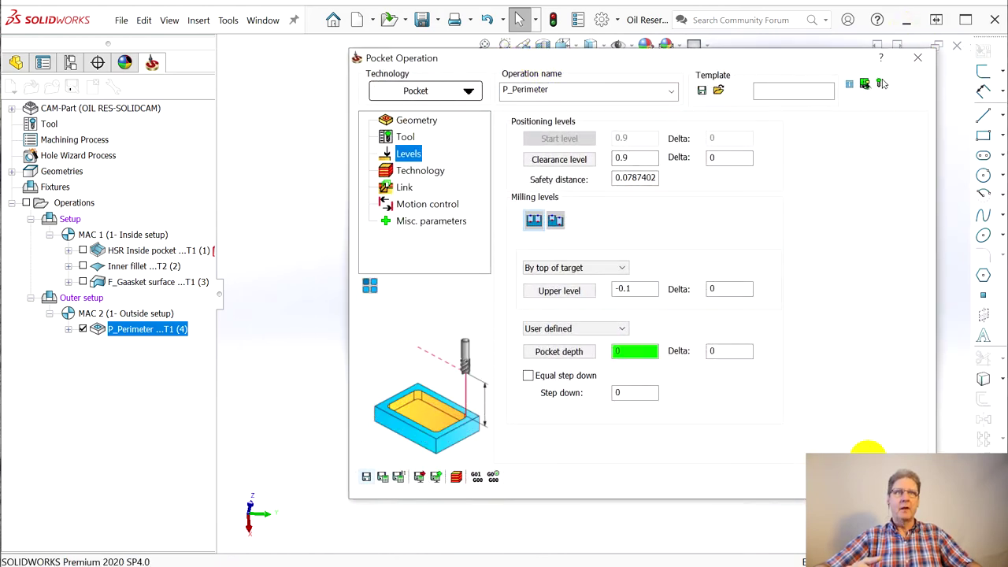
double_click(544, 90)
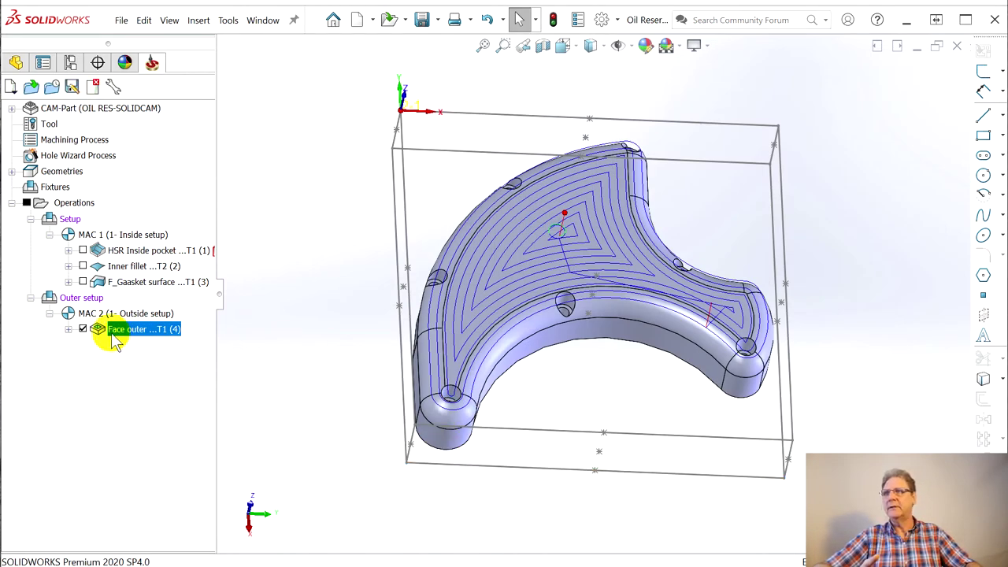
- Hide the Face outer toolpath by unchecking the operation in the SolidCAM tree
left_click(83, 329)
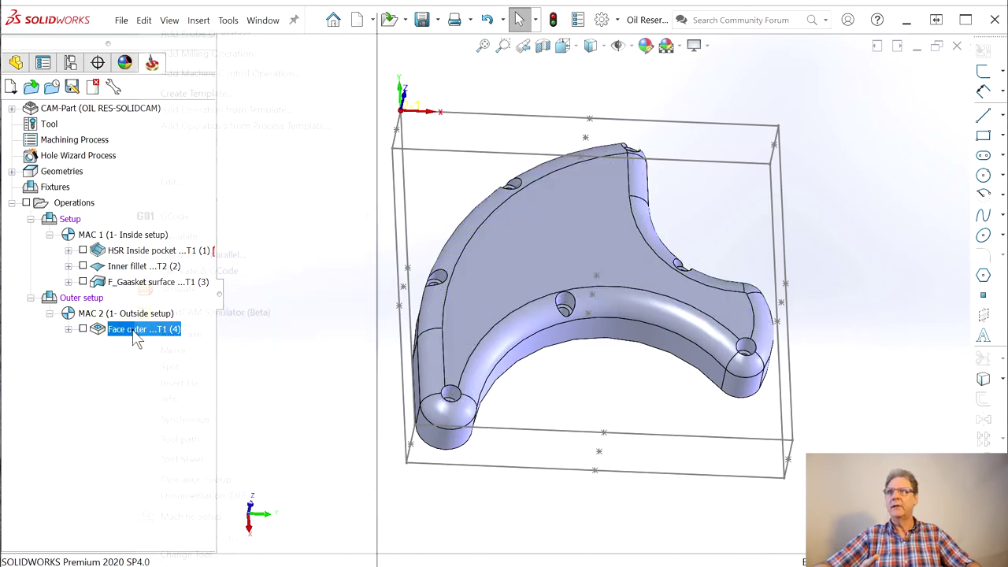
- Add an HSS Parallel cuts Constant Z operation after Face outer and show its Geometry page
right_click(136, 335)
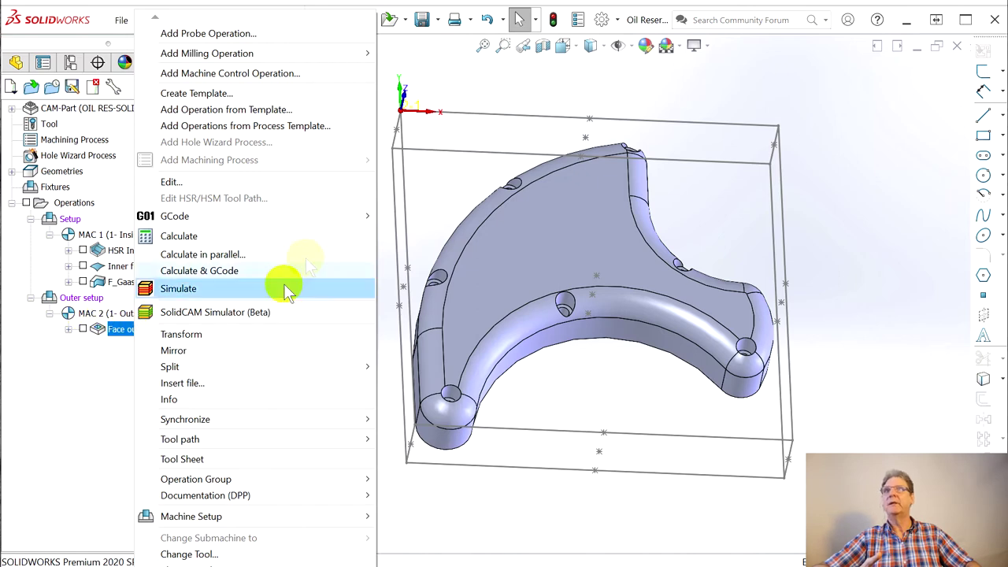
mouse_move(347, 61)
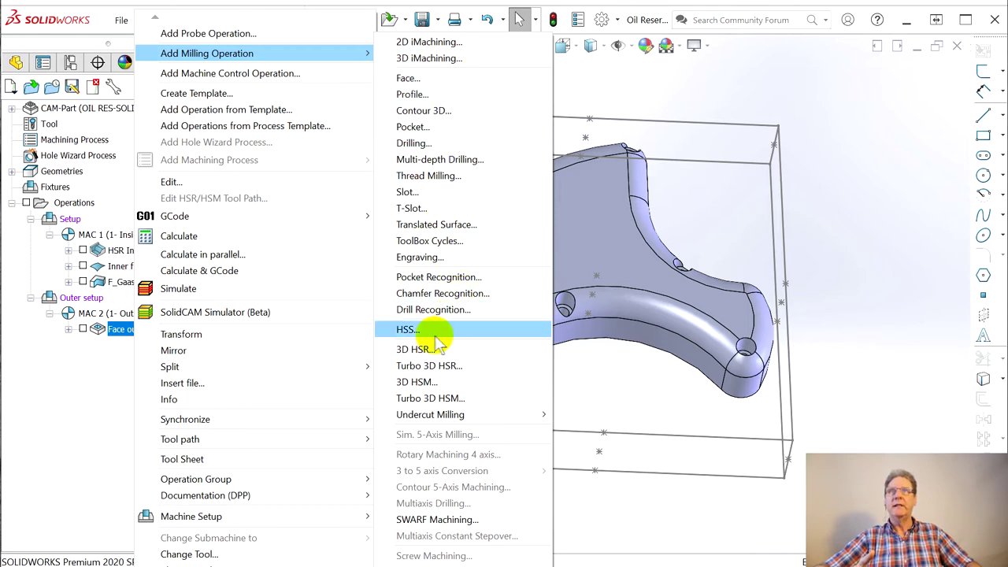
left_click(411, 331)
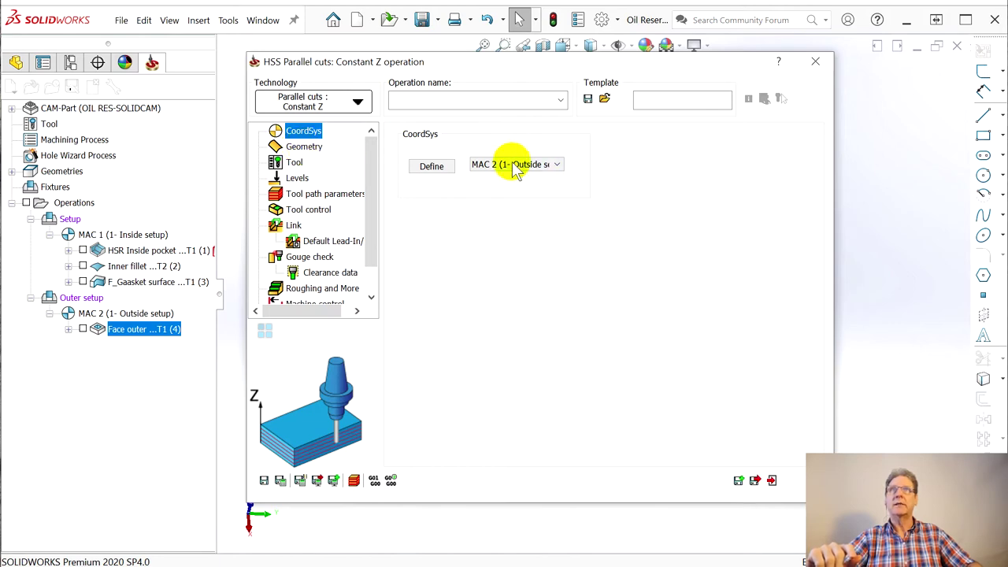
left_click(303, 146)
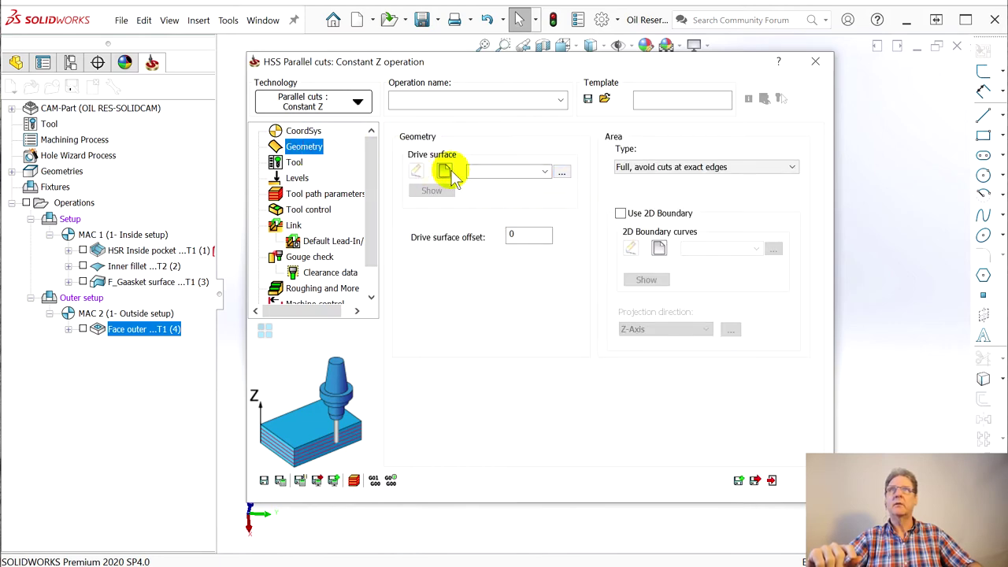
- Start a new drive surface named Fillet outer and pick the lower and right-side fillet faces
left_click(445, 174)
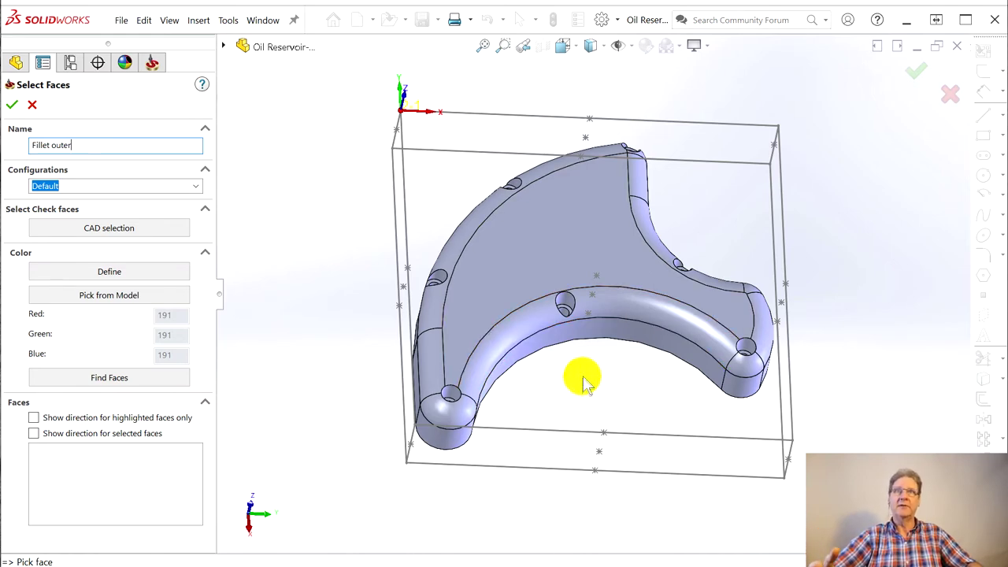
left_click(488, 350)
left_click(735, 359)
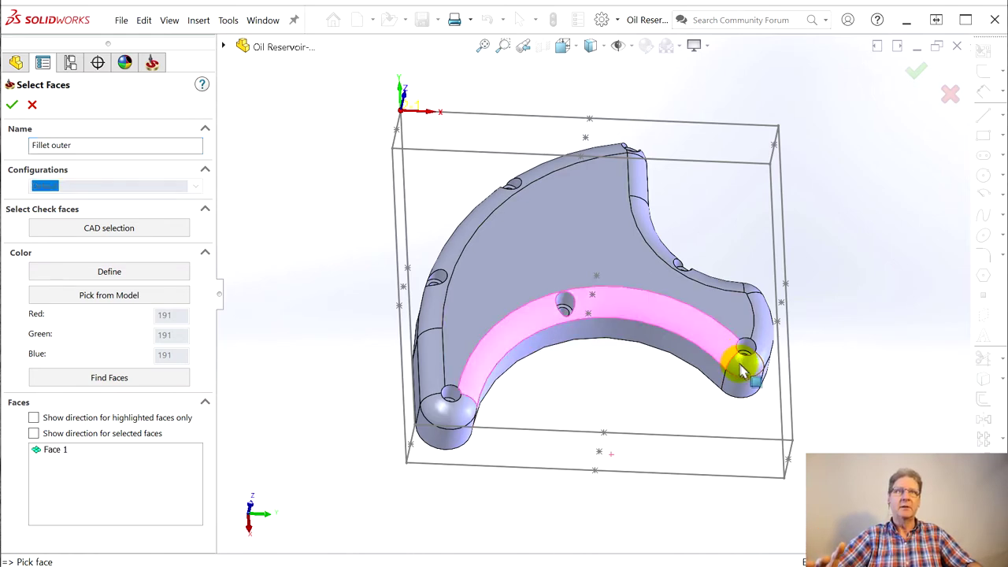
left_click(768, 322)
middle_click_drag(654, 297, 754, 304)
left_click(745, 305)
left_click(713, 300)
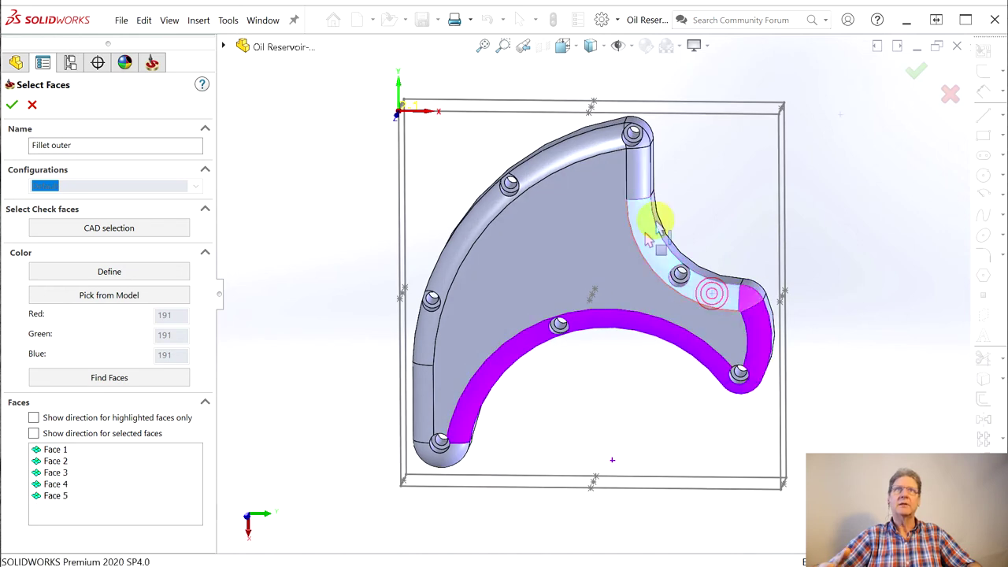
left_click(639, 165)
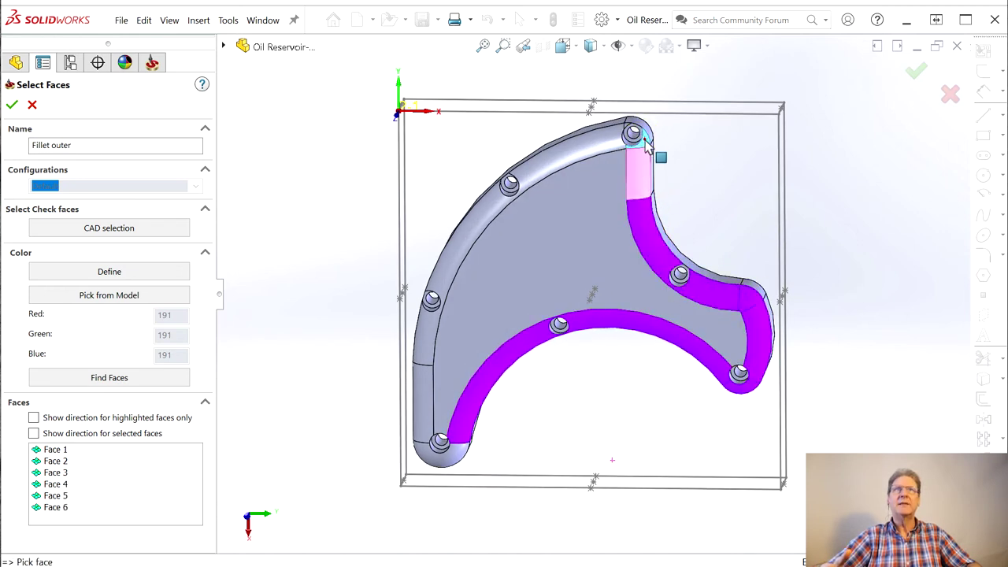
left_click(638, 139)
- Add the top-corner and left-side outer fillet faces and confirm the Fillet outer selection
scroll(628, 135, "down", 5)
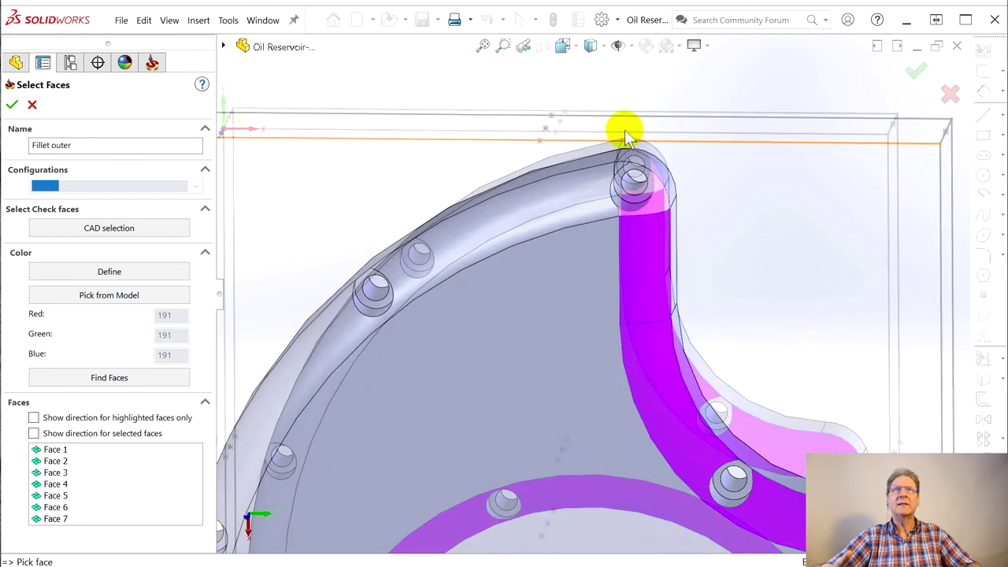
left_click(562, 218)
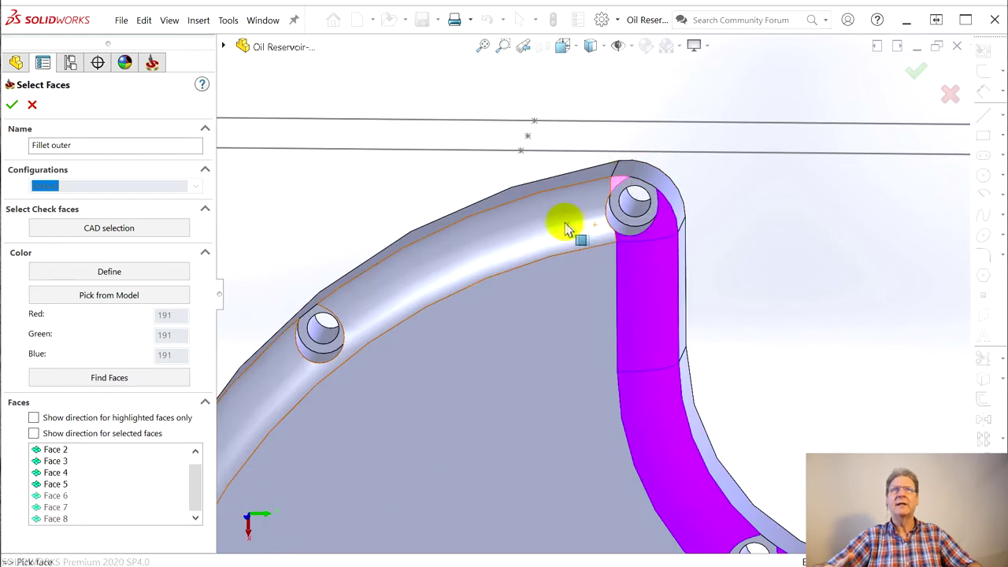
scroll(512, 260, "up", 5)
left_click(450, 263)
scroll(422, 409, "up", 3)
scroll(422, 409, "up", 1)
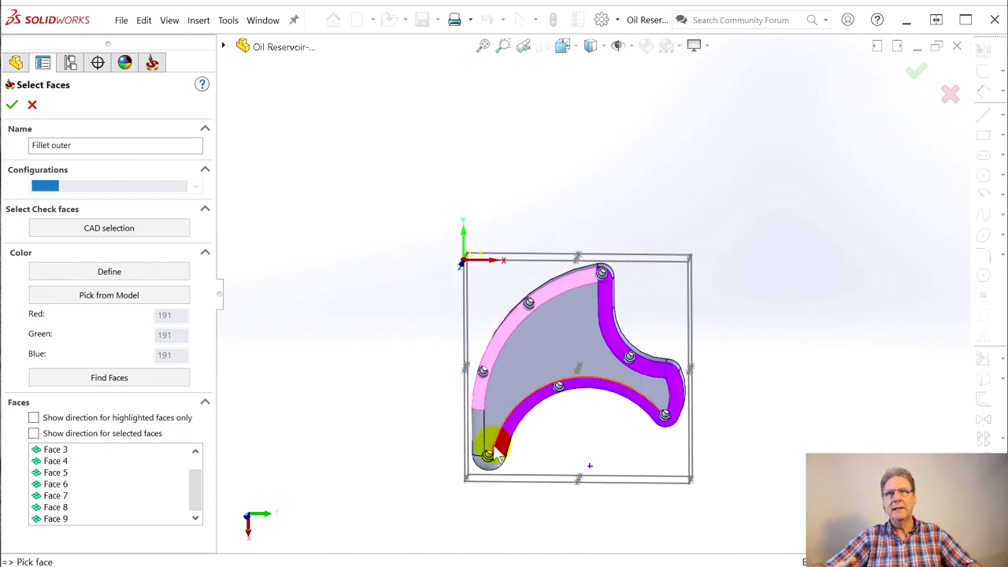
left_click(478, 431)
left_click(490, 470)
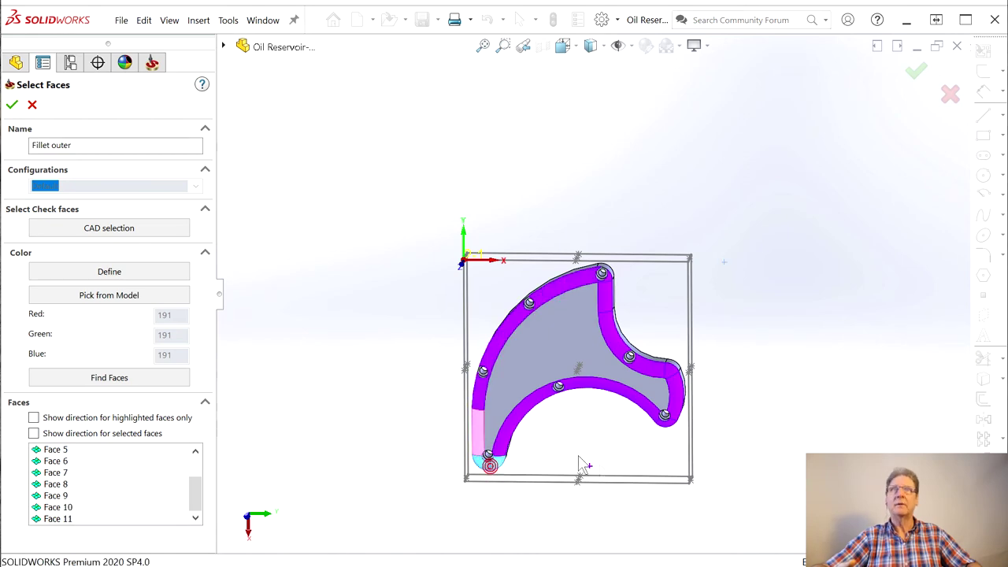
left_click(12, 104)
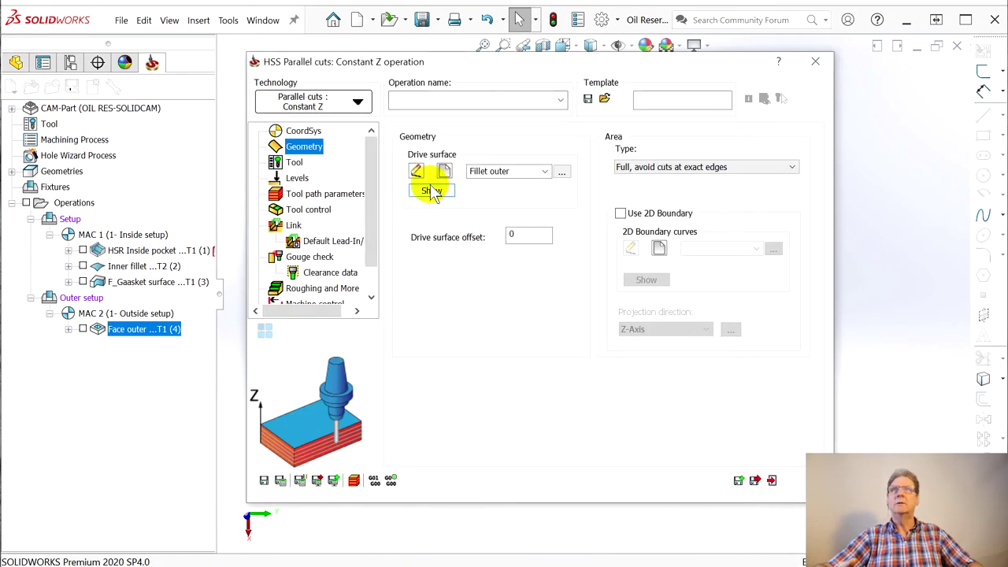
- Assign tool 2, the 1/4 ball-nose mill, to the Constant Z operation
left_click(293, 163)
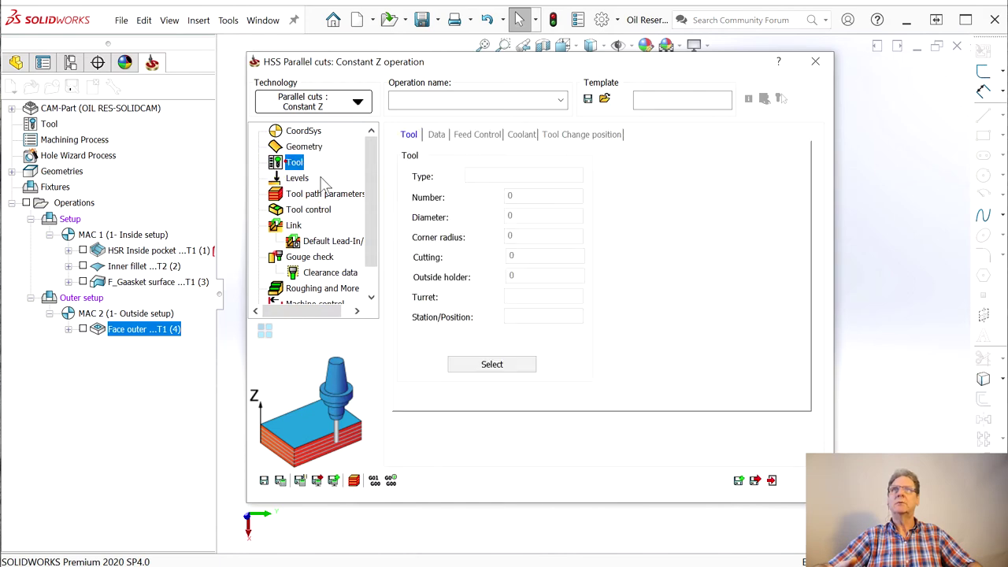
left_click(503, 363)
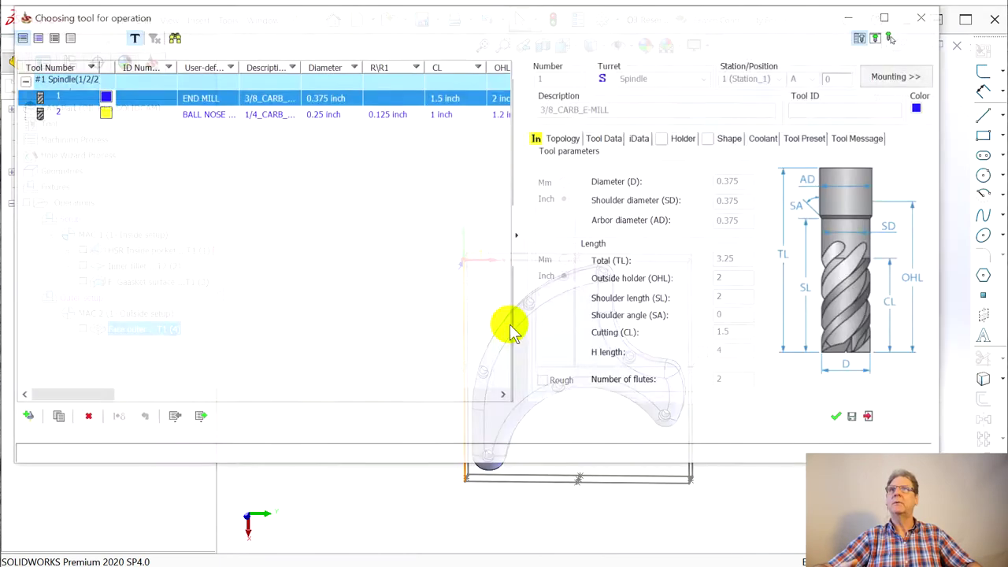
left_click(201, 112)
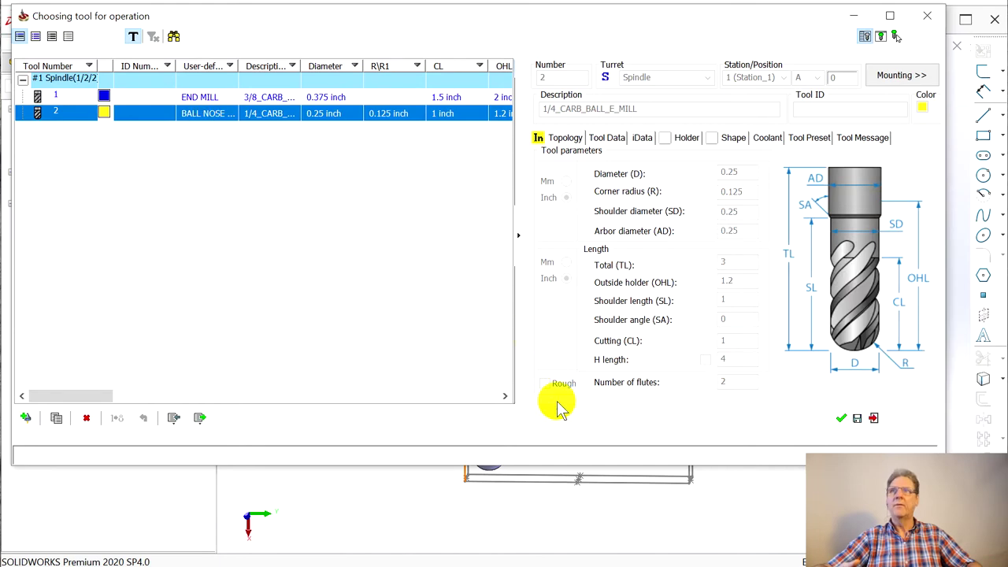
left_click(843, 420)
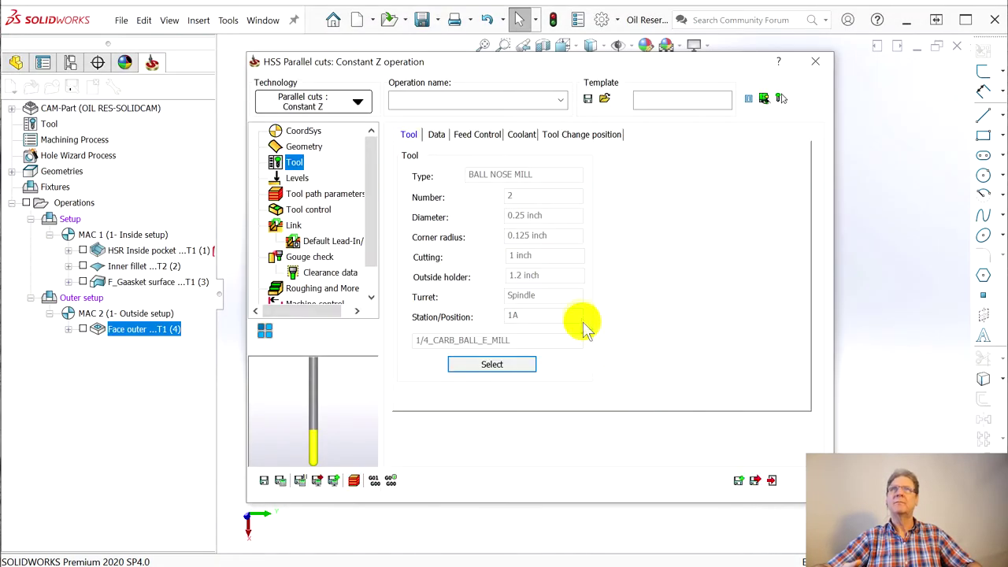
- Set the scallop to 0.001 and save and calculate HSS_PC_CZ_Fillet outer
left_click(295, 178)
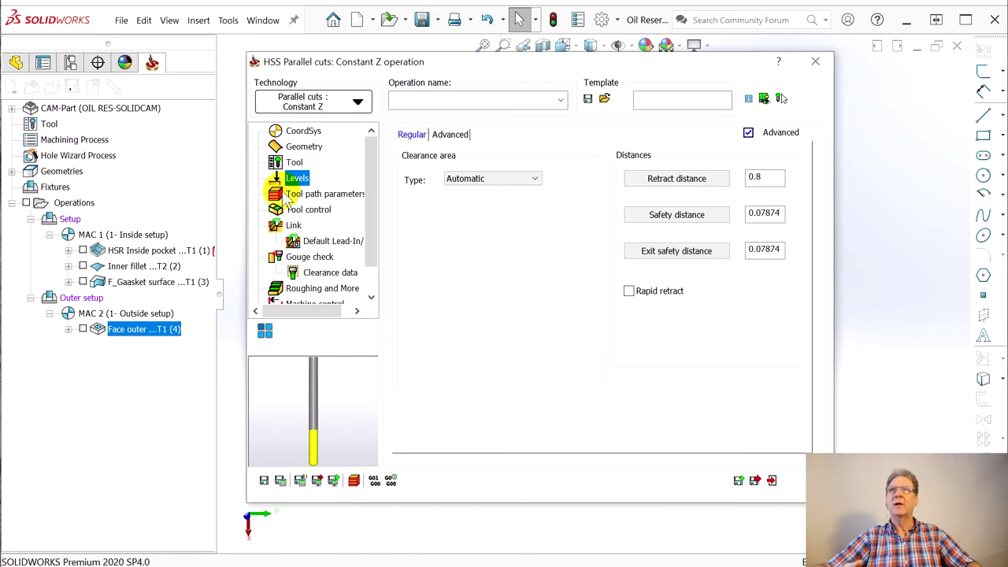
left_click(289, 194)
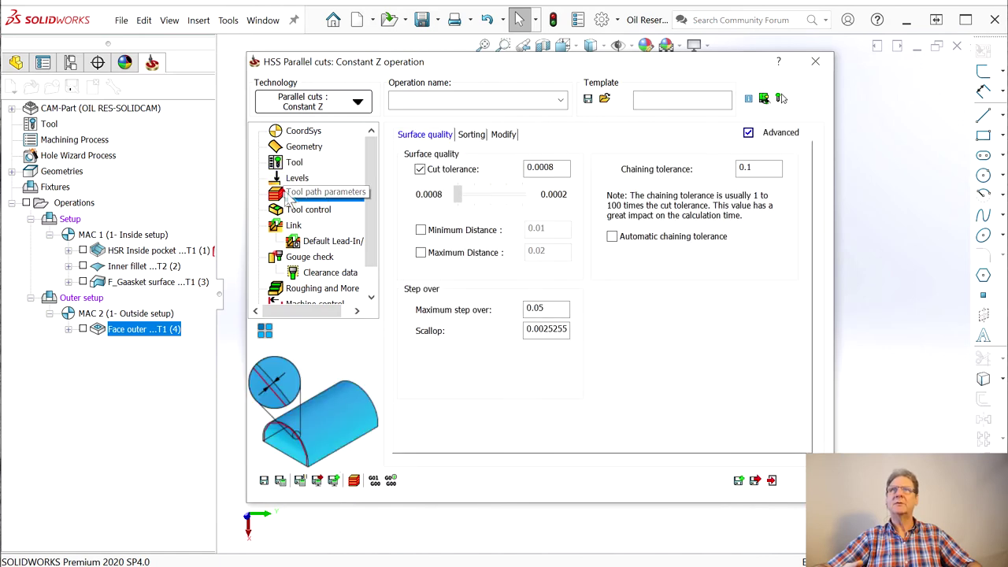
double_click(544, 331)
type("0.001")
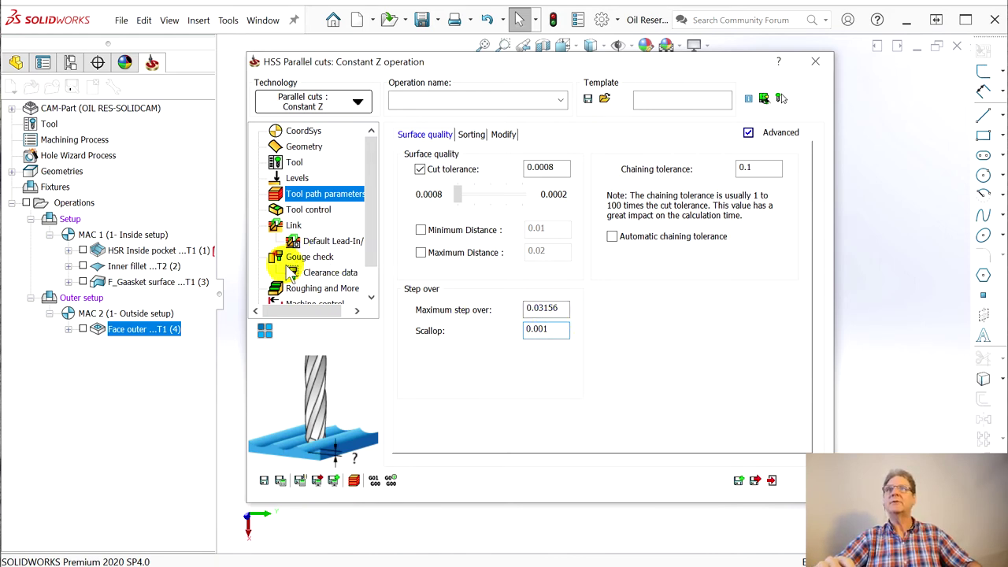
left_click_drag(416, 63, 890, 30)
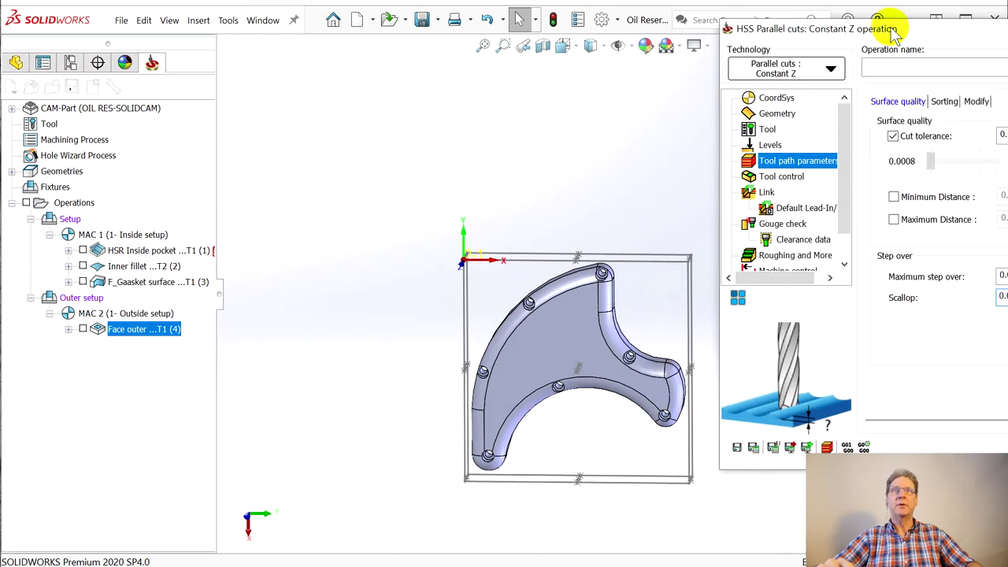
left_click(774, 448)
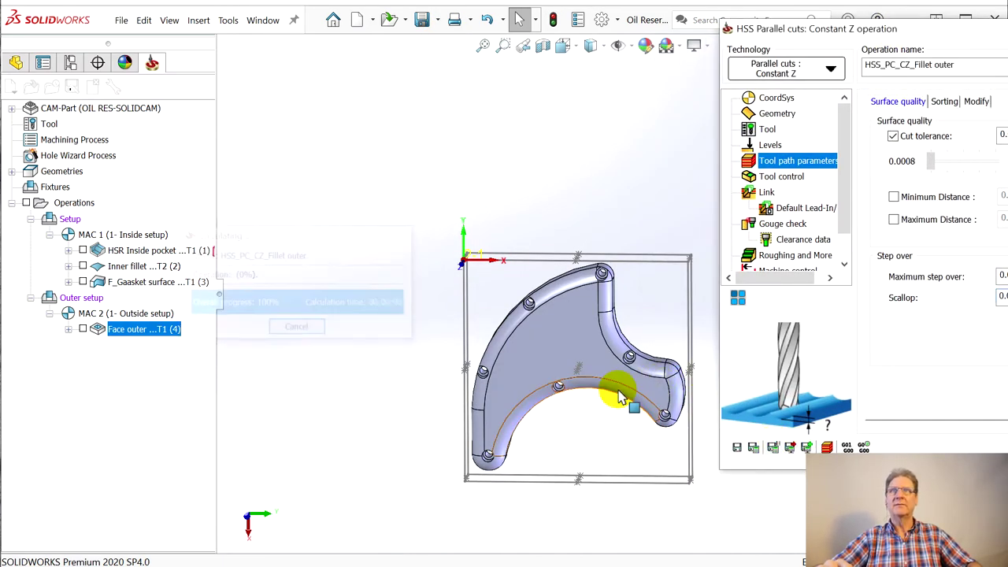
- Inspect the new fillet toolpath and show the Tool path parameters page with cut tolerance 0.0008 and scallop 0.001
middle_click_drag(622, 394, 686, 326)
scroll(669, 331, "down", 5)
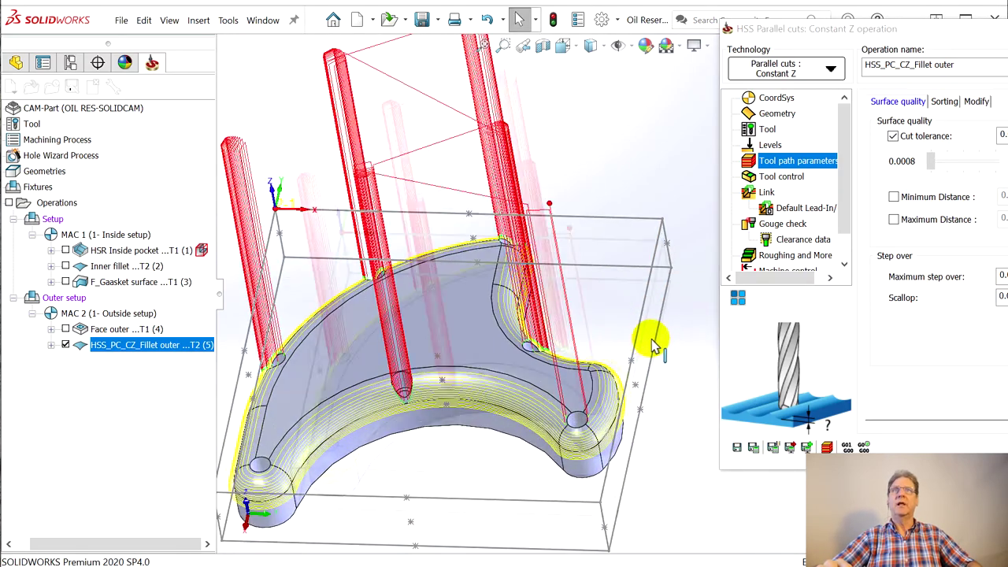
scroll(519, 337, "up", 3)
middle_click_drag(520, 337, 556, 293)
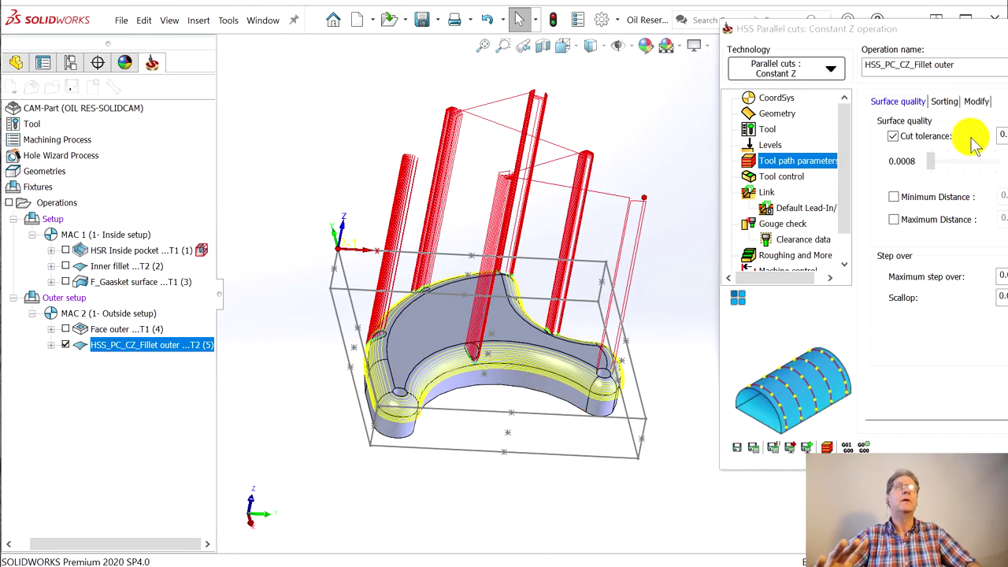
left_click_drag(943, 24, 639, 26)
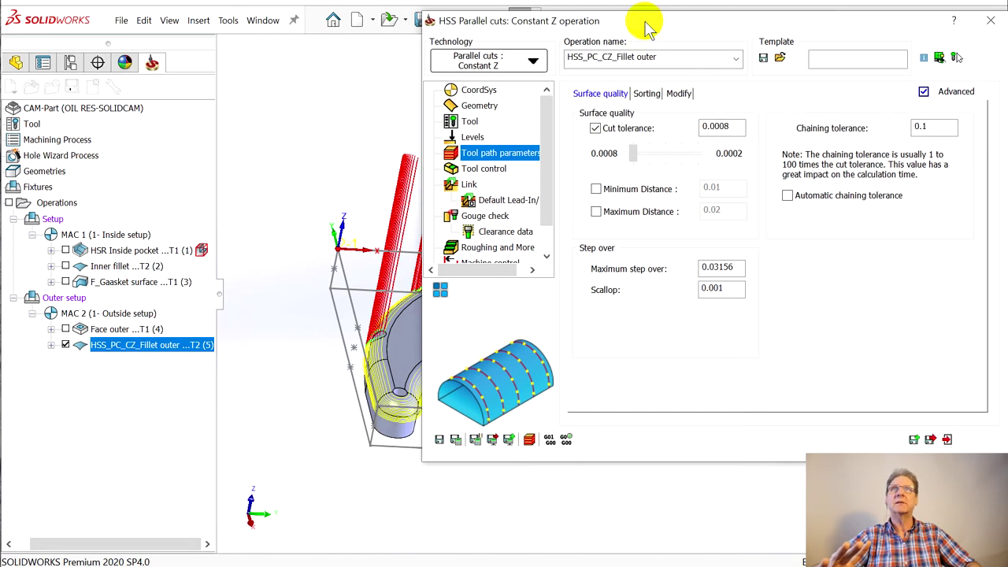
- Set the clearance area to a Z-axis plane with plane height 0.3
left_click(473, 137)
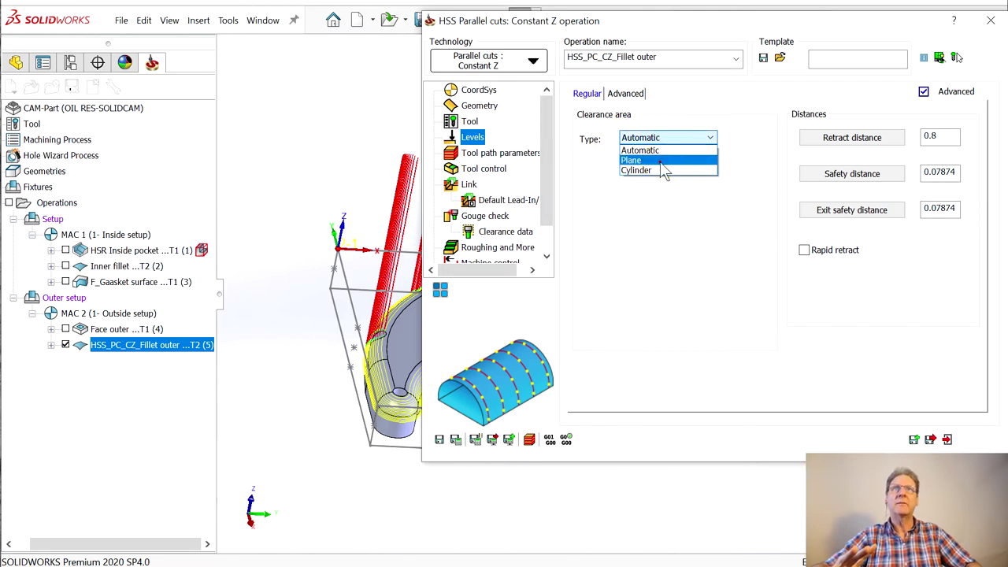
left_click(666, 160)
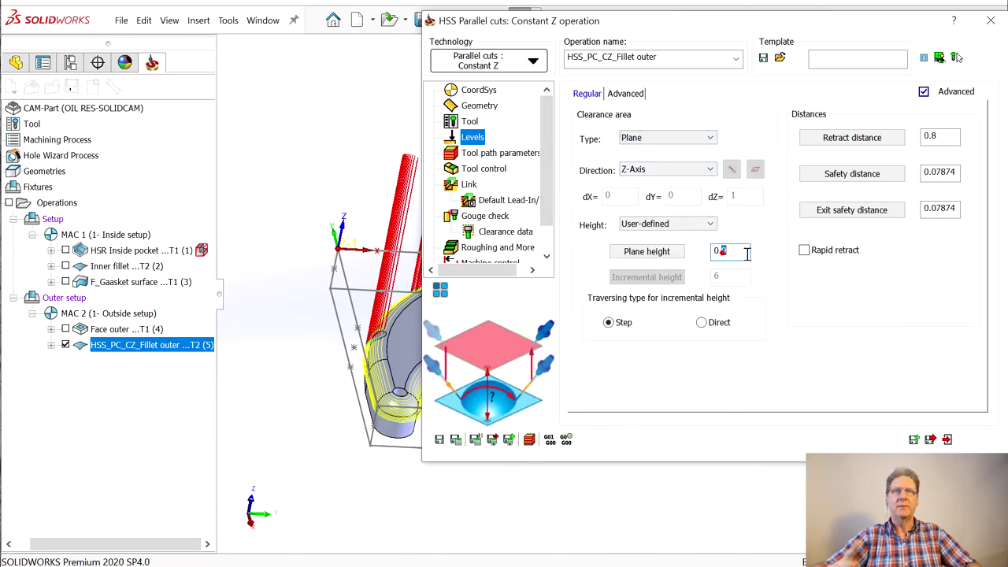
type("3")
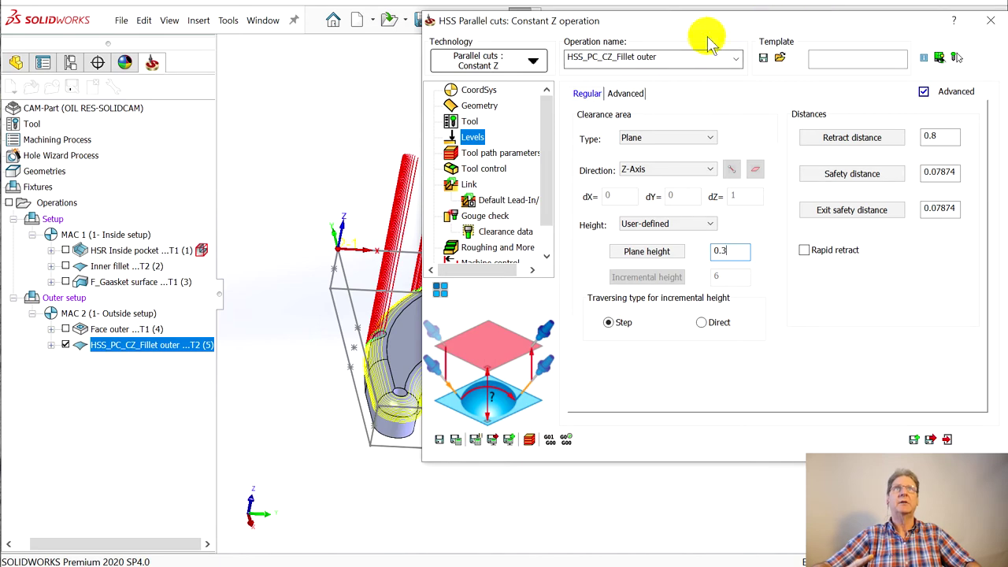
left_click_drag(706, 28, 1007, 18)
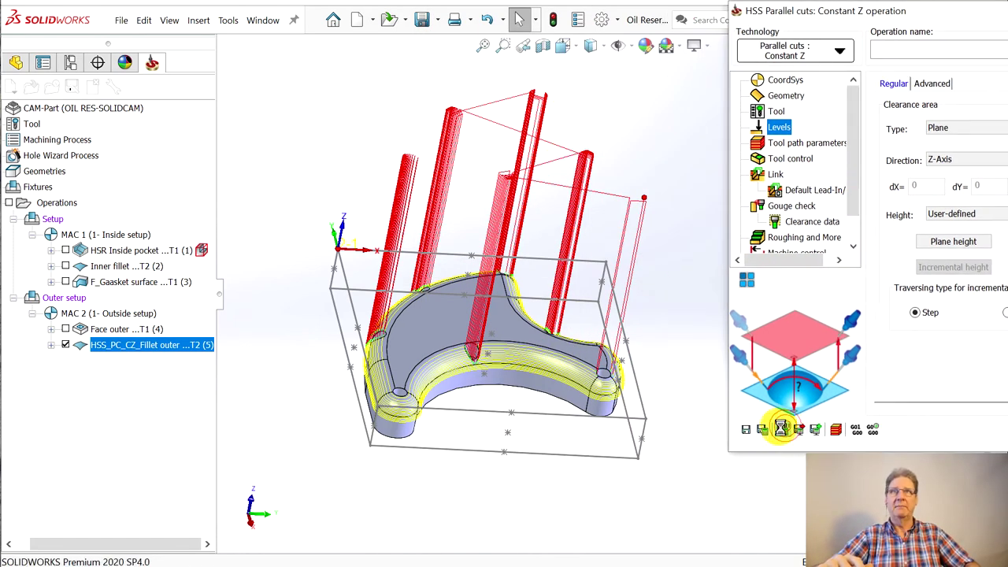
- Save and calculate the fillet toolpath with the lower clearance plane
left_click(783, 426)
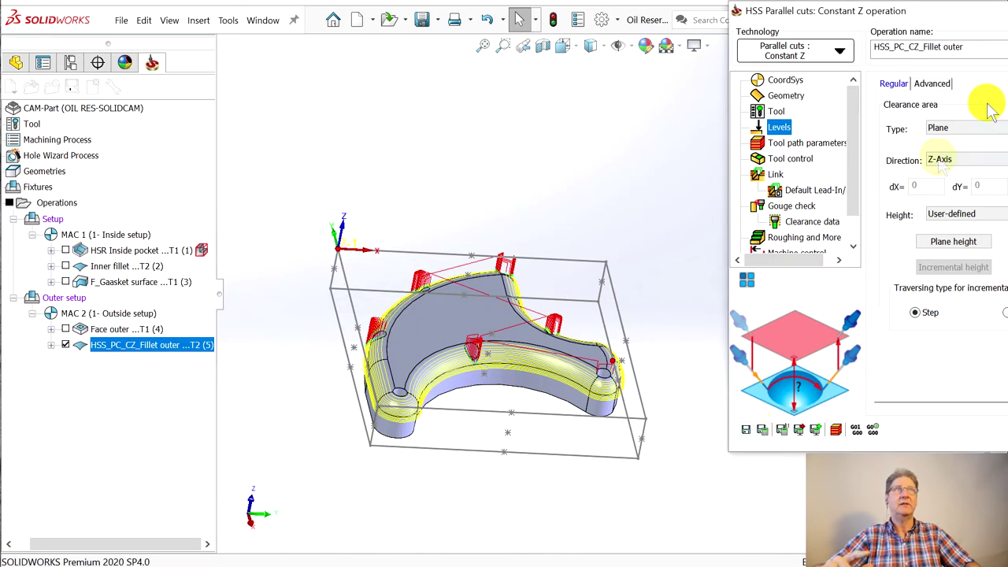
mouse_move(945, 17)
left_mouse_down()
mouse_move(1000, 55)
mouse_move(812, 70)
mouse_move(351, 49)
mouse_move(837, 27)
mouse_move(937, 35)
left_mouse_up()
left_click_drag(1007, 35, 956, 34)
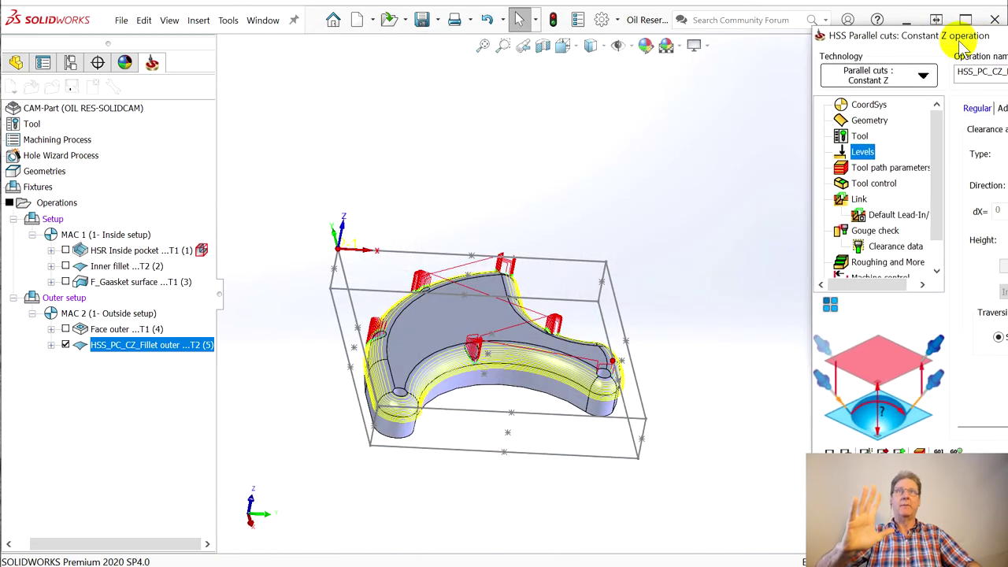
- Roll the part back before the Bolt counterbore and request a recalculation of Fillet outer
left_click(19, 62)
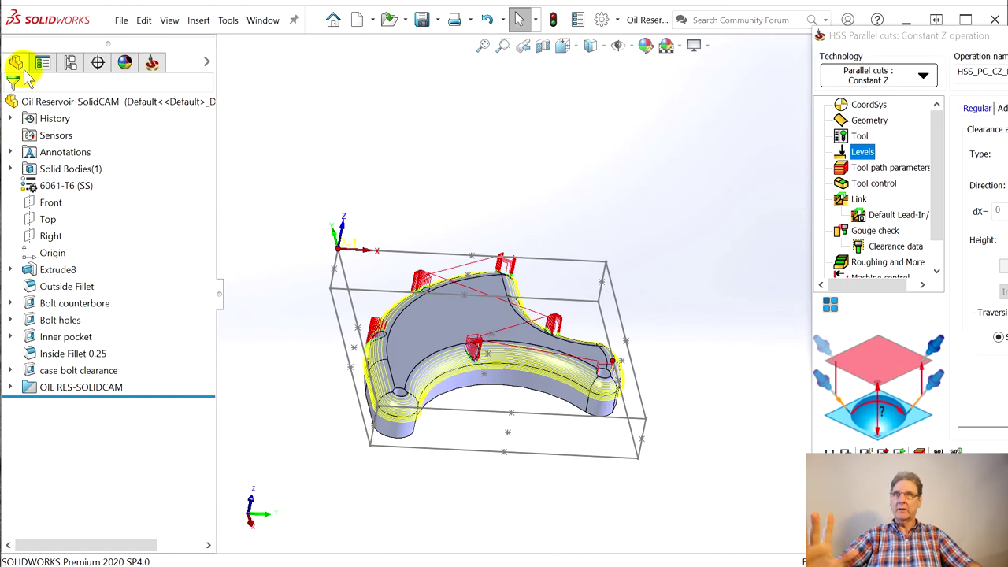
left_click_drag(110, 395, 84, 295)
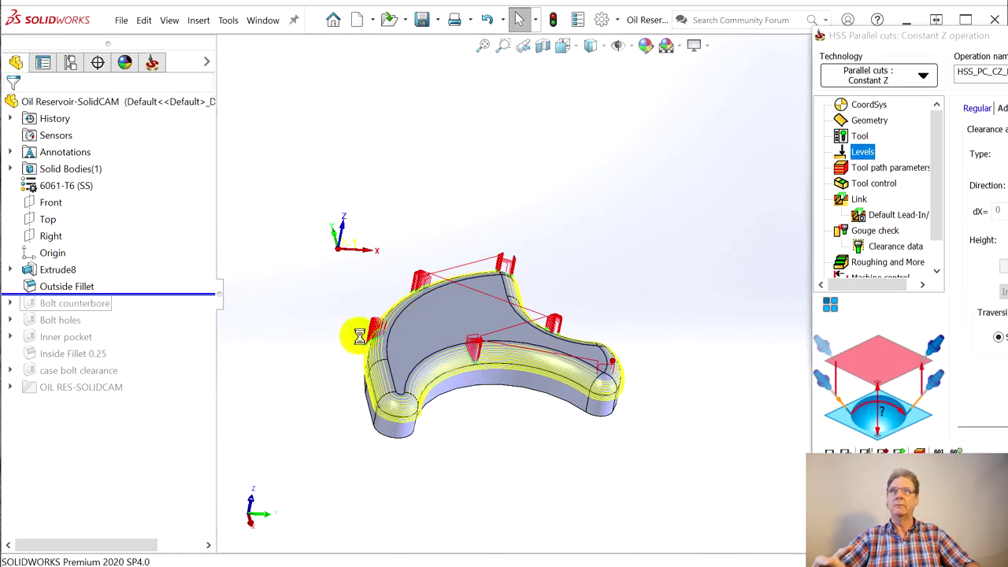
middle_click_drag(510, 347, 371, 410)
scroll(478, 372, "down", 5)
scroll(476, 372, "down", 2)
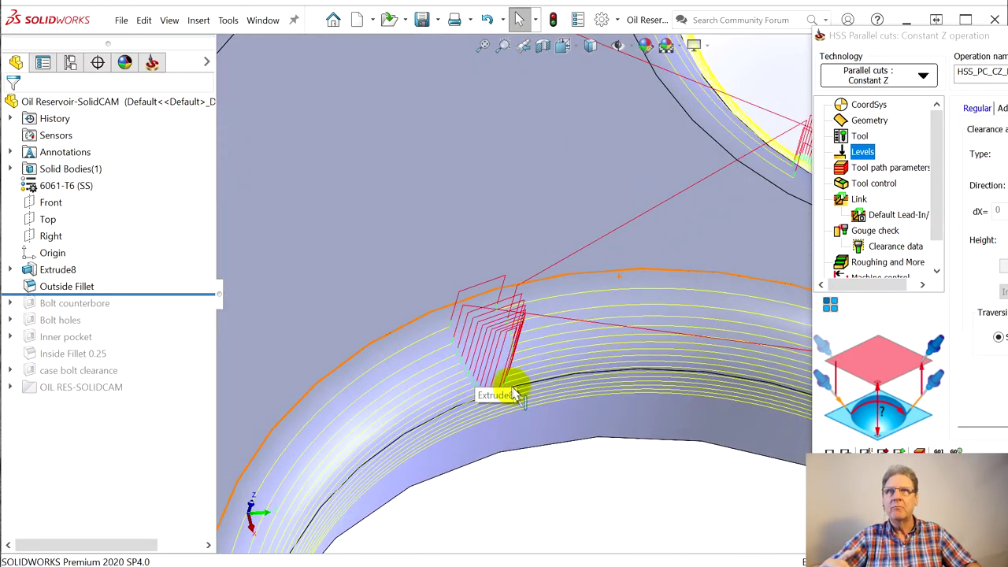
key("f")
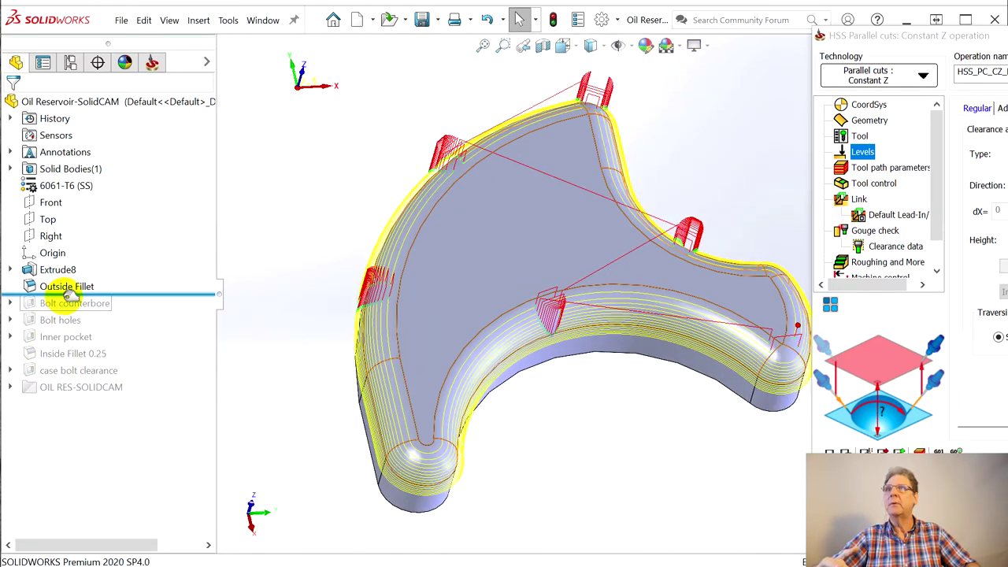
left_click(152, 63)
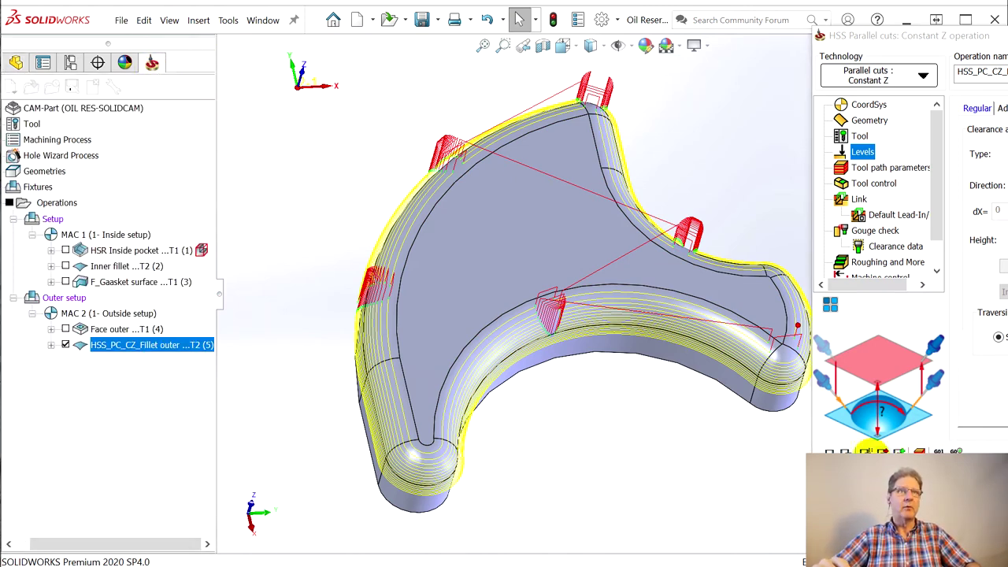
left_click(866, 452)
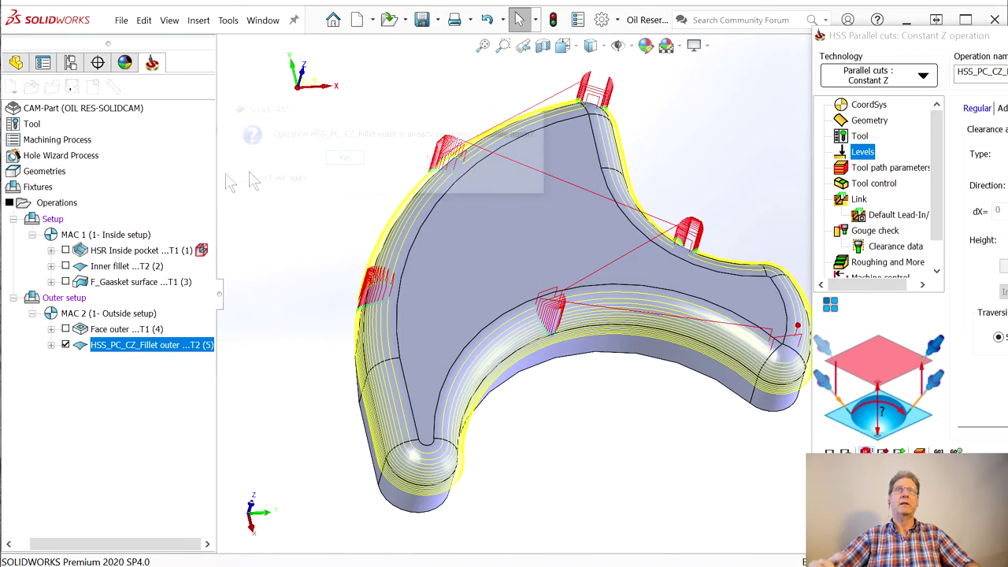
- Recalculate the Fillet outer toolpath, then roll the part forward to restore all features
left_click(344, 160)
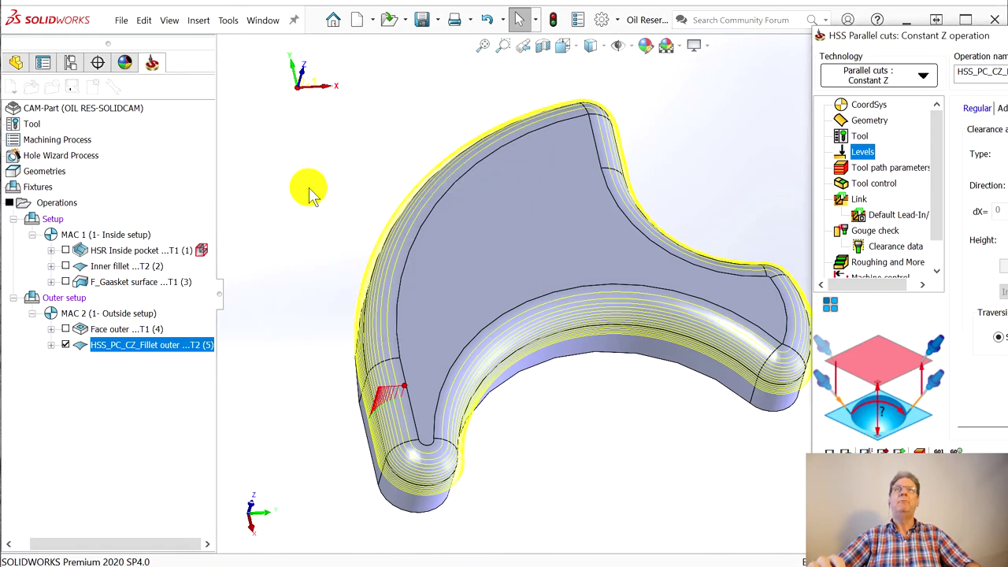
left_click(16, 63)
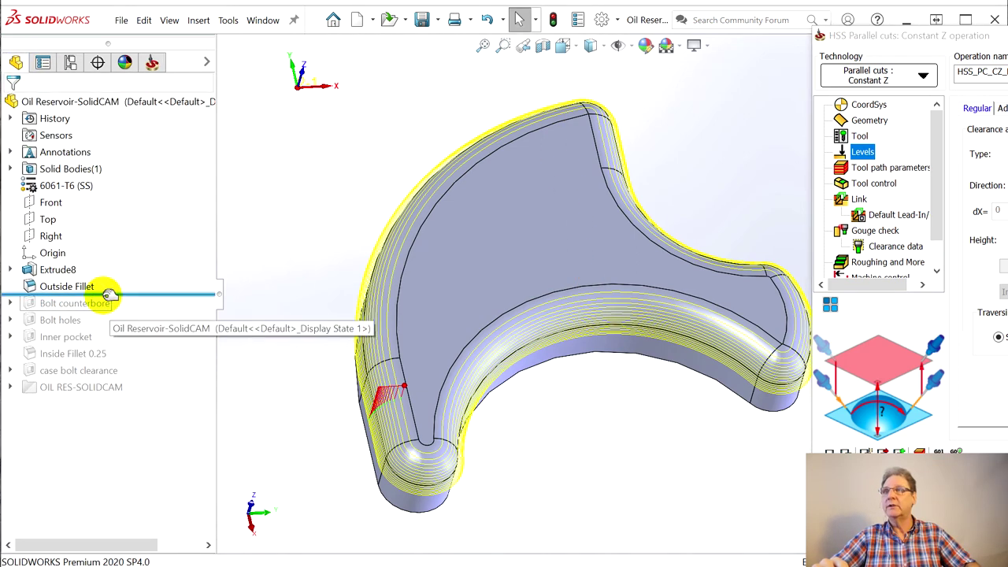
left_click_drag(108, 298, 89, 395)
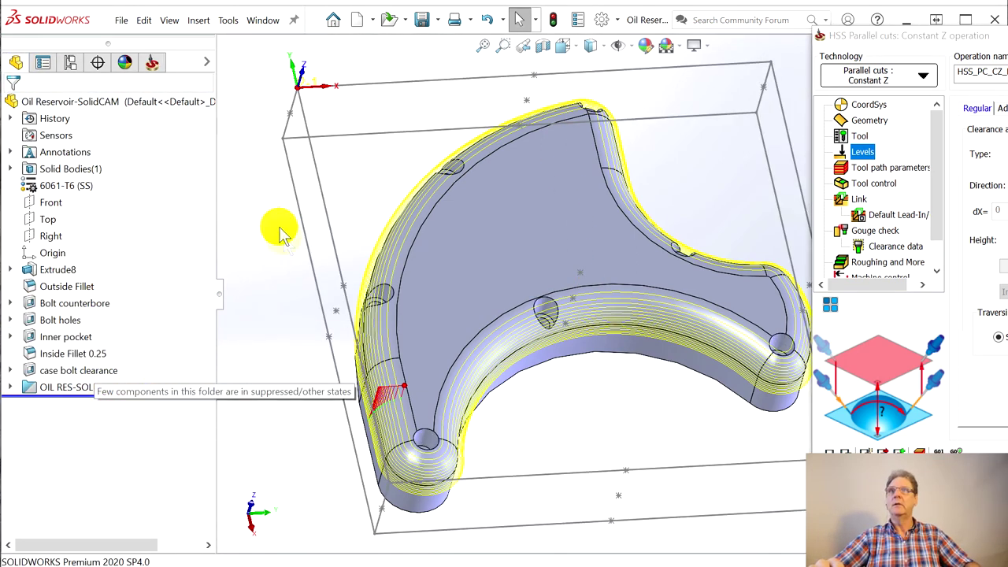
left_click(156, 66)
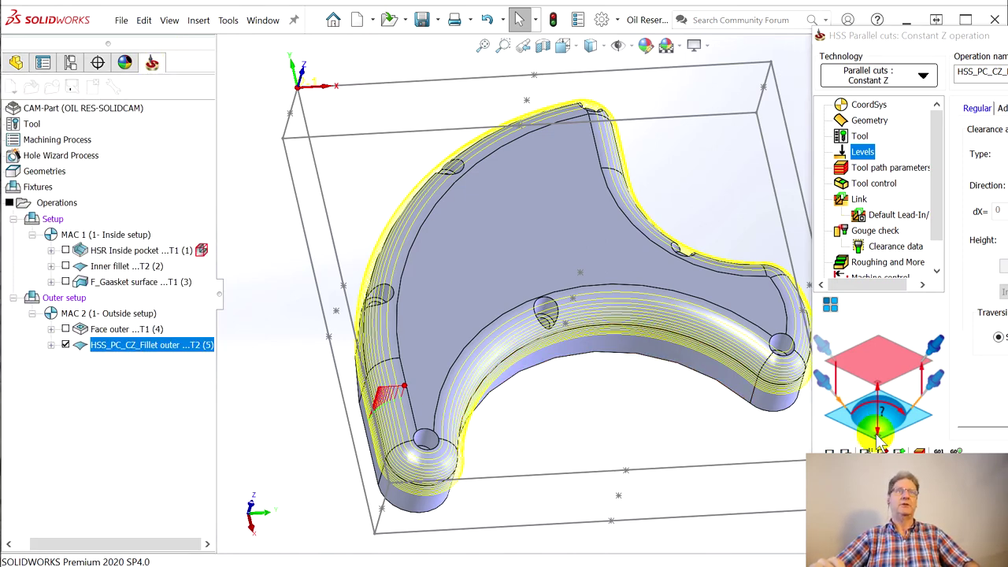
left_click_drag(935, 18, 168, 12)
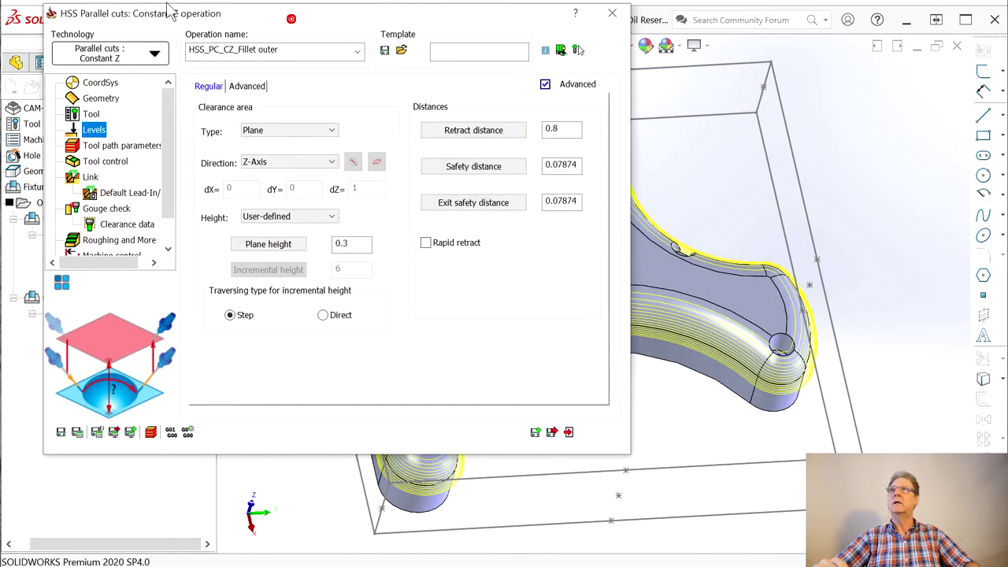
- Save and exit the operation and hide the OIL RES-SOLIDCAM stock box
left_click(550, 432)
middle_click_drag(484, 412, 437, 384)
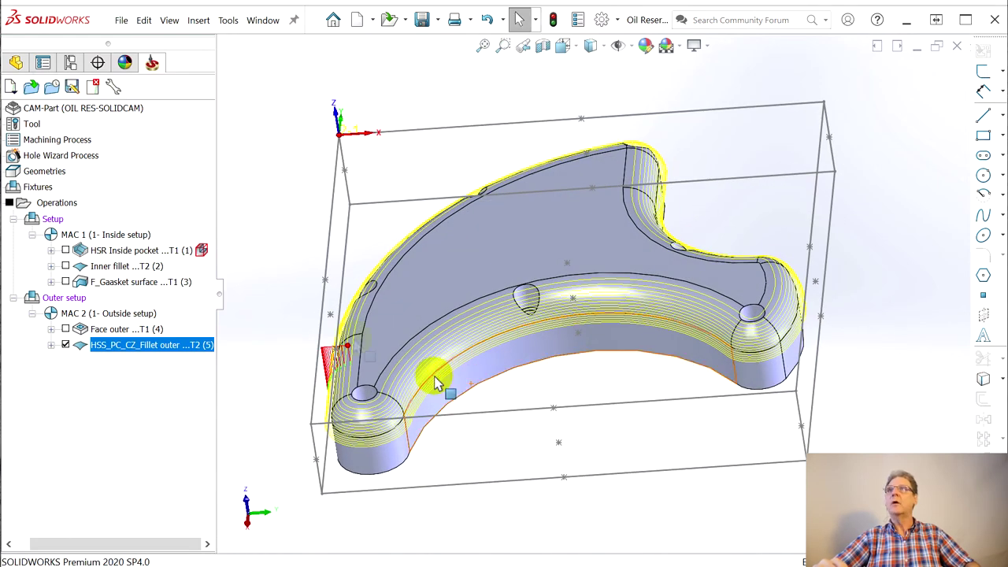
left_click(17, 63)
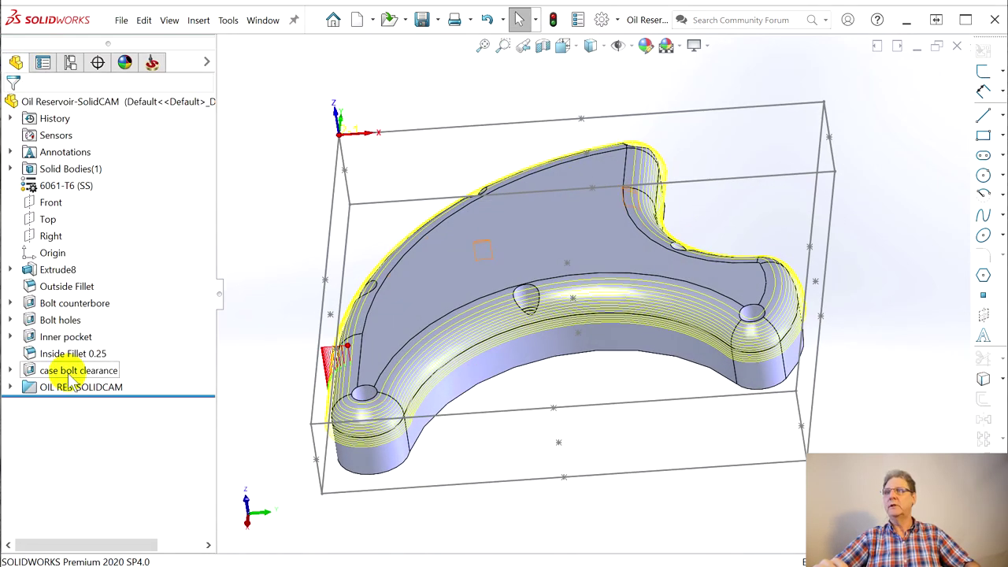
right_click(68, 387)
left_click(73, 339)
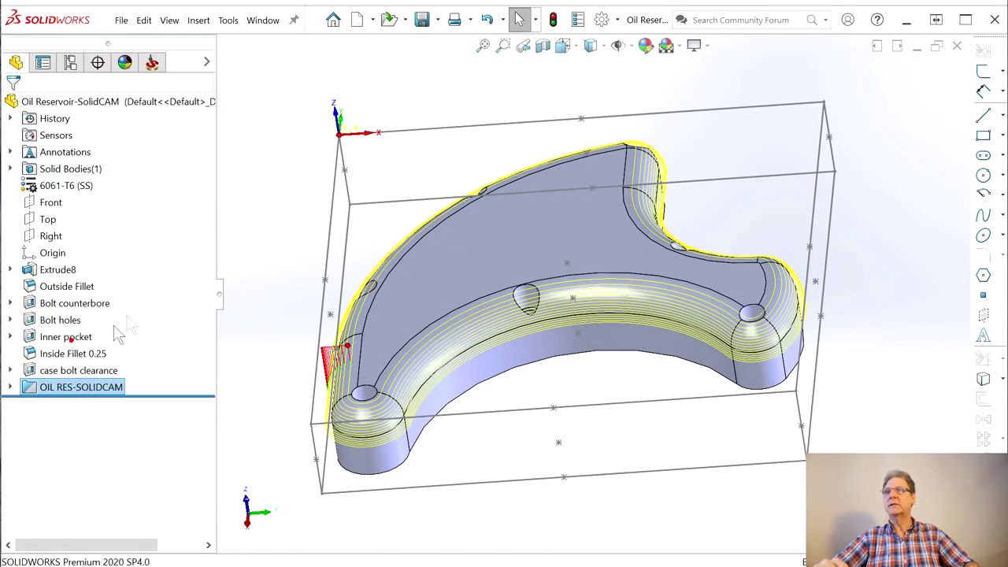
- Hide the Fillet outer toolpath and launch SolidCAM Simulator (Beta) for the operation
left_click(152, 64)
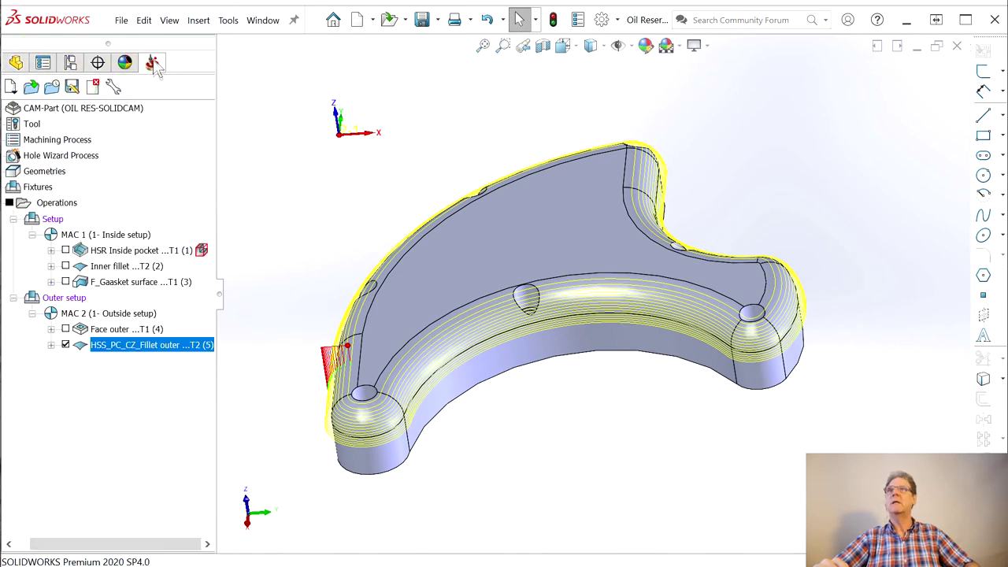
middle_click_drag(391, 420, 378, 406)
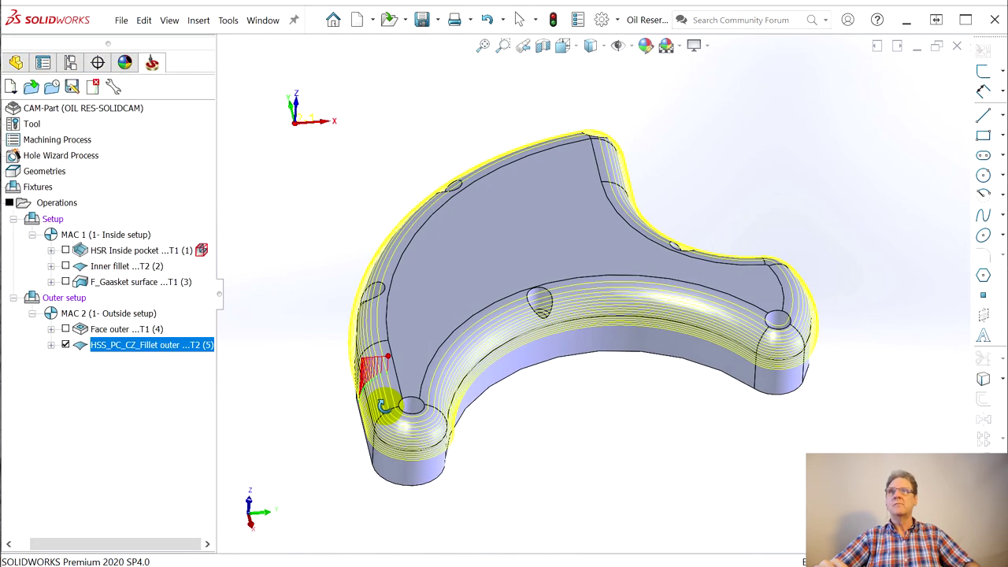
left_click(67, 346)
right_click(118, 352)
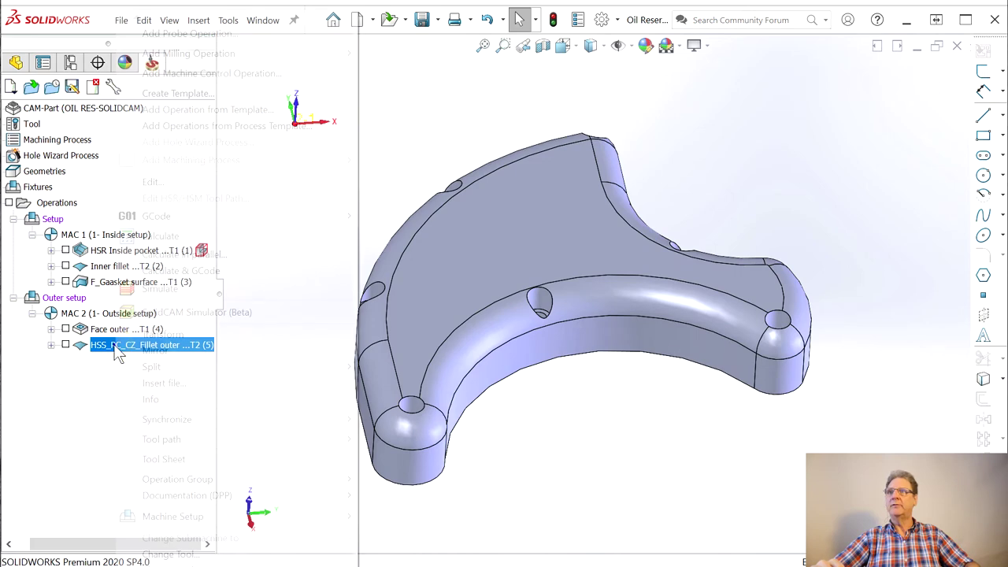
left_click(183, 313)
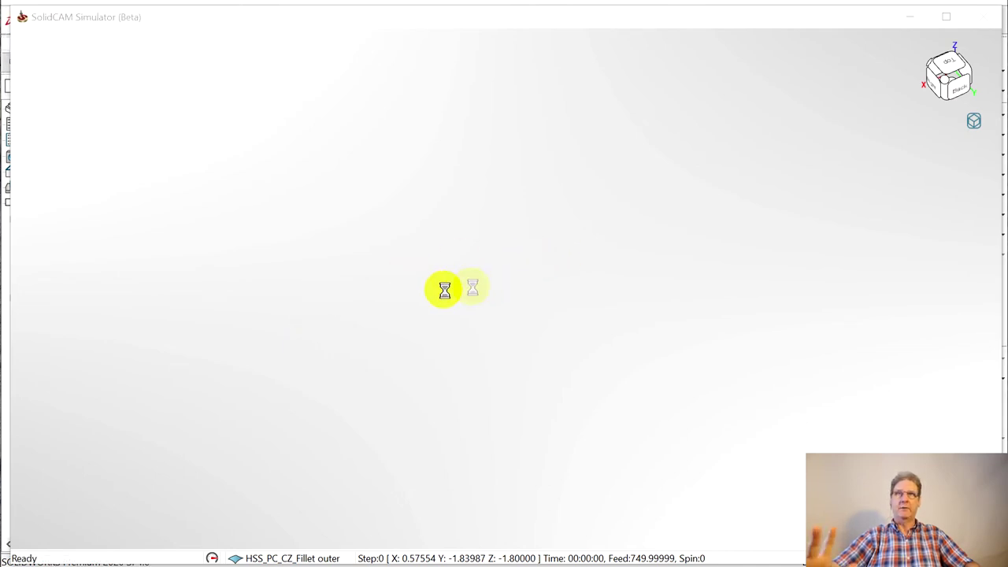
- Select the stock, hide the deviation colour map, view from below, and play the simulation
left_click_drag(323, 339, 482, 340)
left_click_drag(178, 266, 447, 307)
left_click(358, 251)
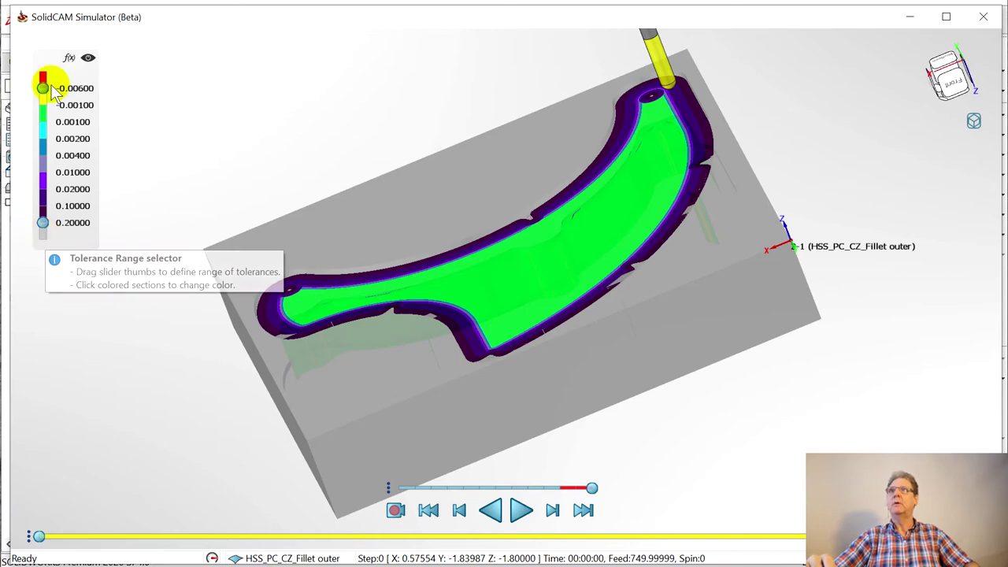
left_click(89, 60)
left_click_drag(378, 268, 393, 297)
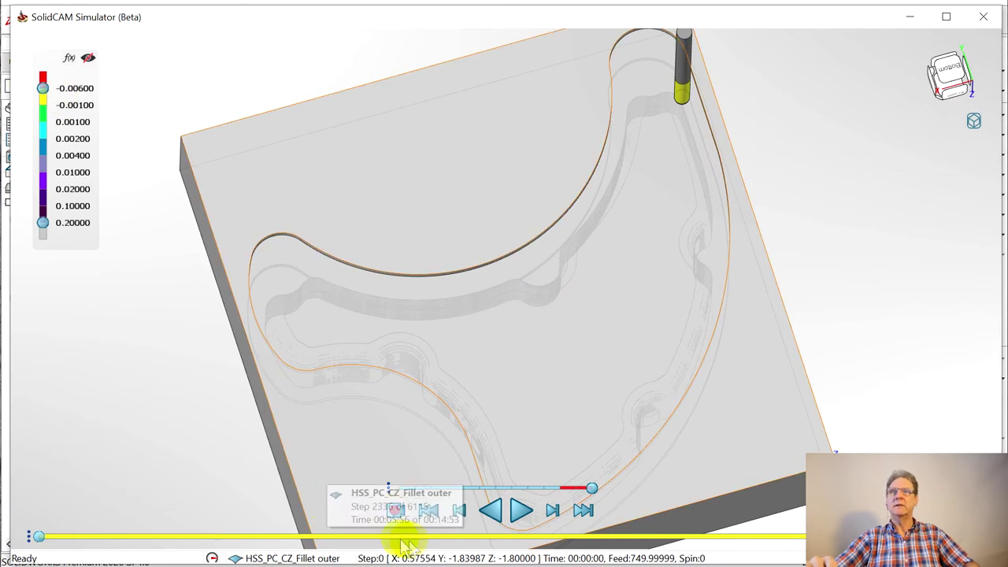
left_click(520, 511)
- Run the Fillet outer simulation, slowing the playback and then stopping it
left_click(117, 535)
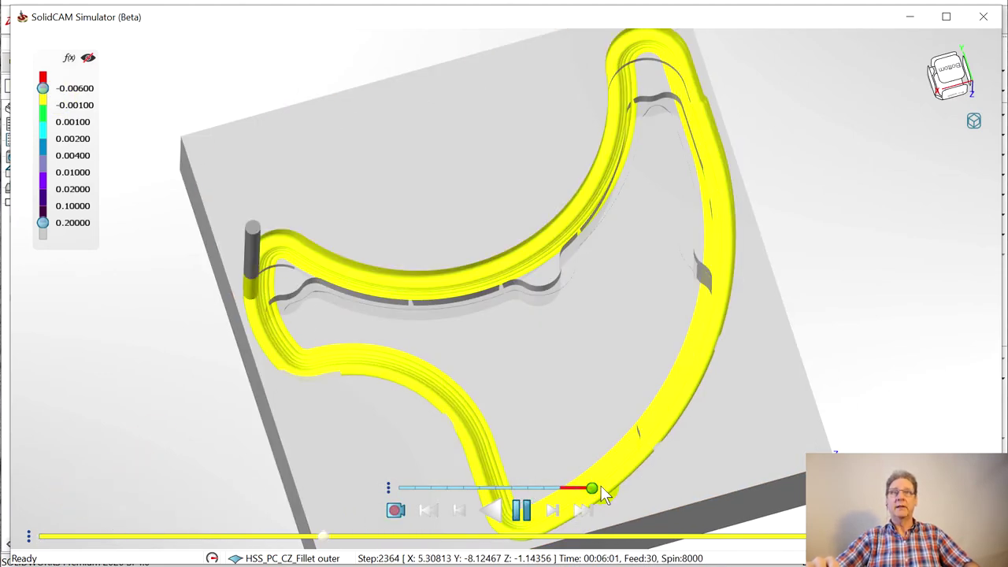
left_click(526, 488)
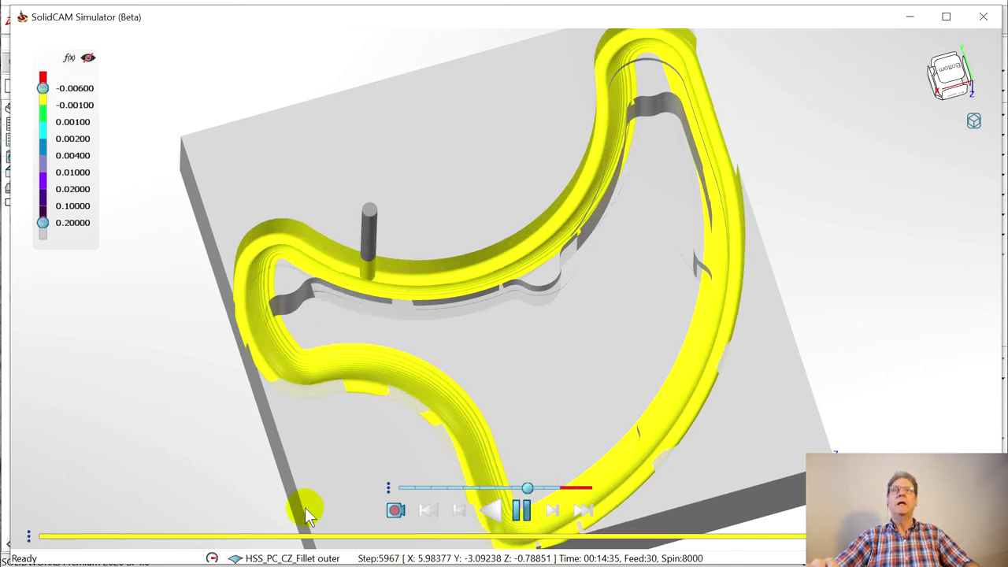
left_click(521, 511)
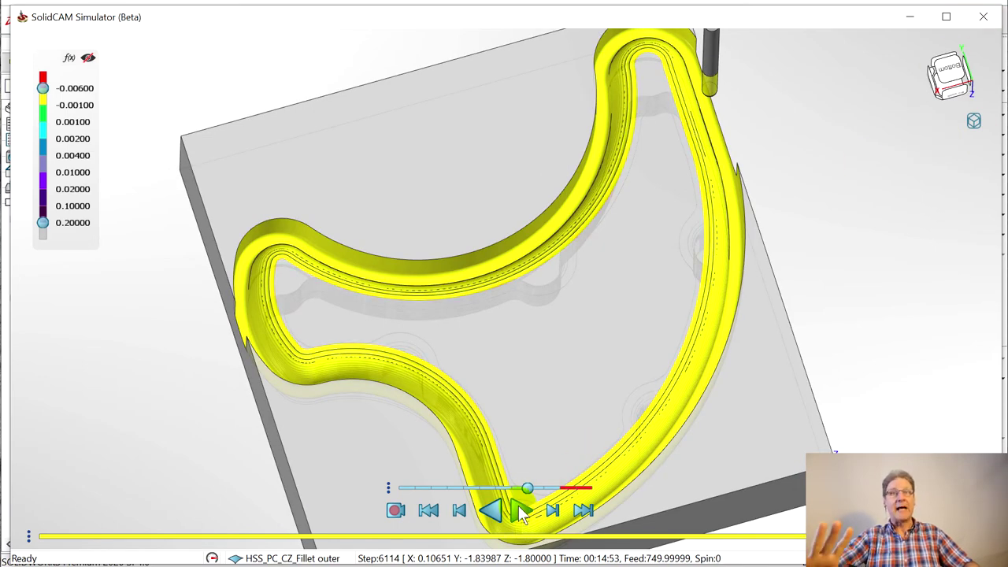
- Turn on comparison with the design model to see the fillet's deviation colours, then close the simulator
middle_click_drag(645, 310, 644, 285)
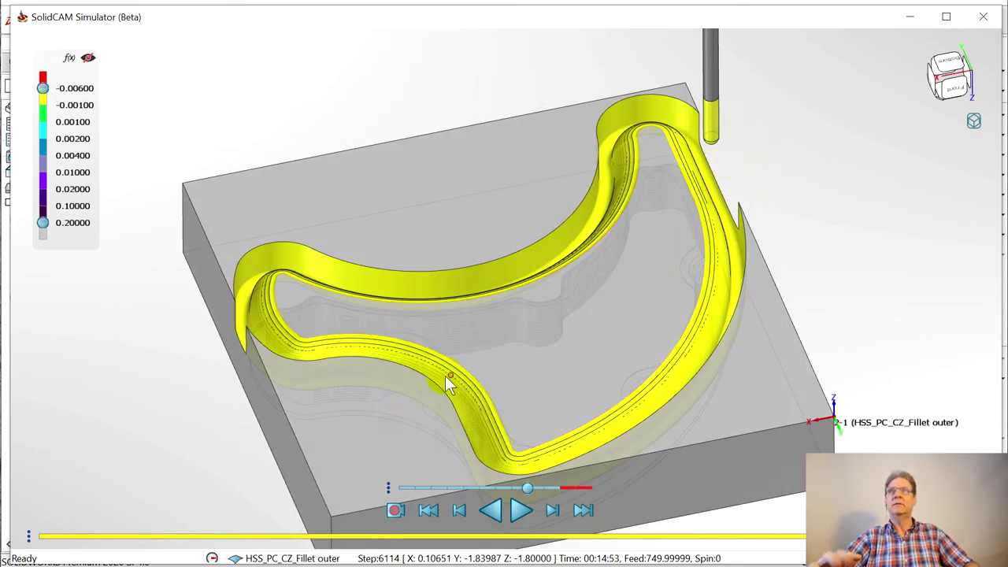
middle_click_drag(329, 401, 676, 207)
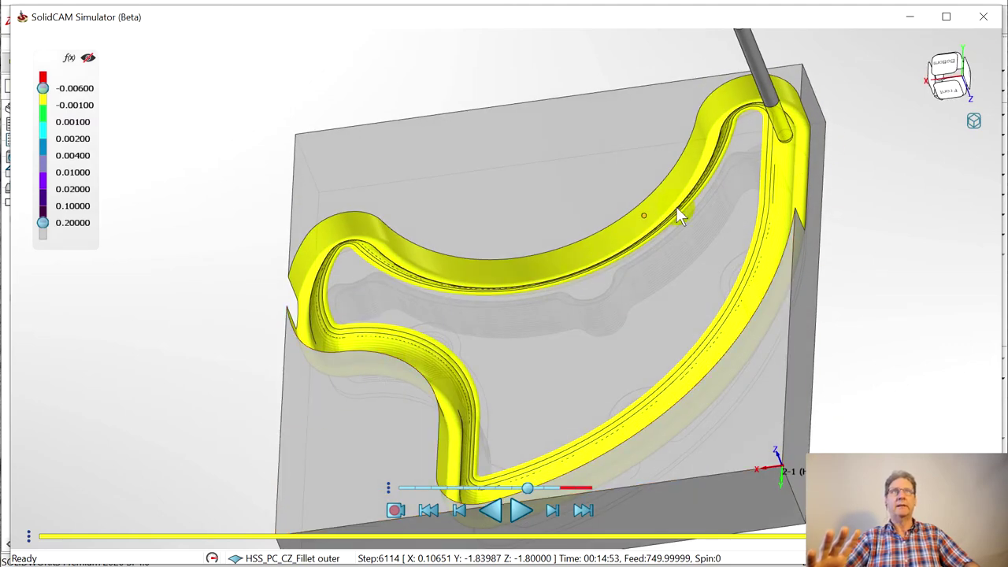
middle_click_drag(707, 275, 726, 267)
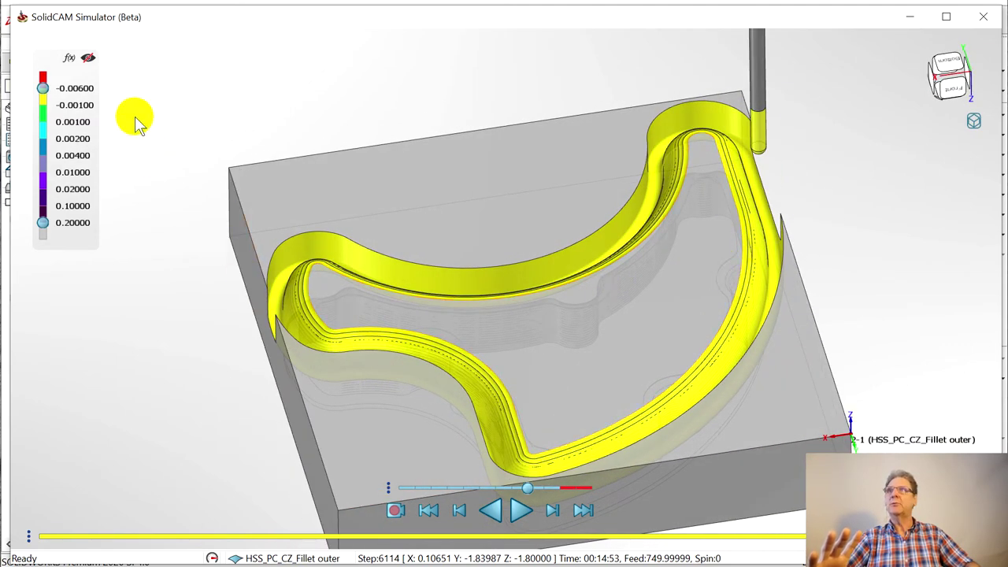
left_click(90, 61)
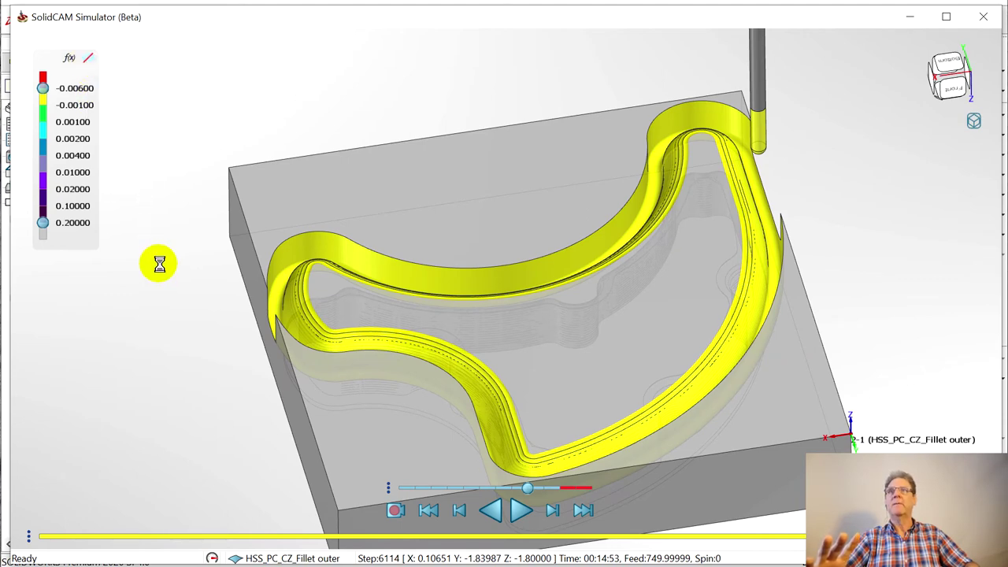
scroll(396, 388, "up", 8)
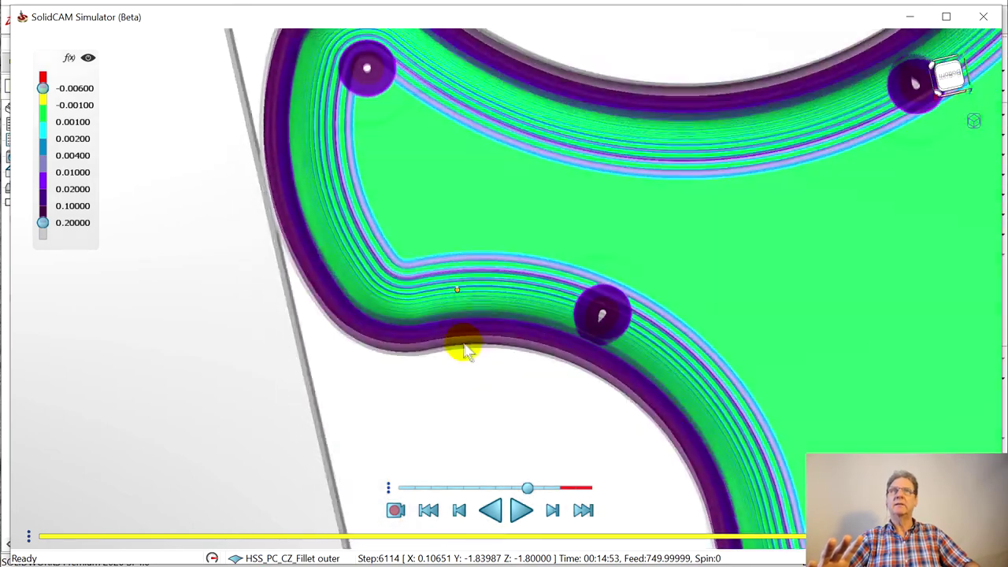
middle_click_drag(464, 352, 454, 298)
left_click(994, 19)
- Save the part, rename the fillet operation to 'HSS Fillet outer', recalculate it and hide its toolpath
left_click(121, 19)
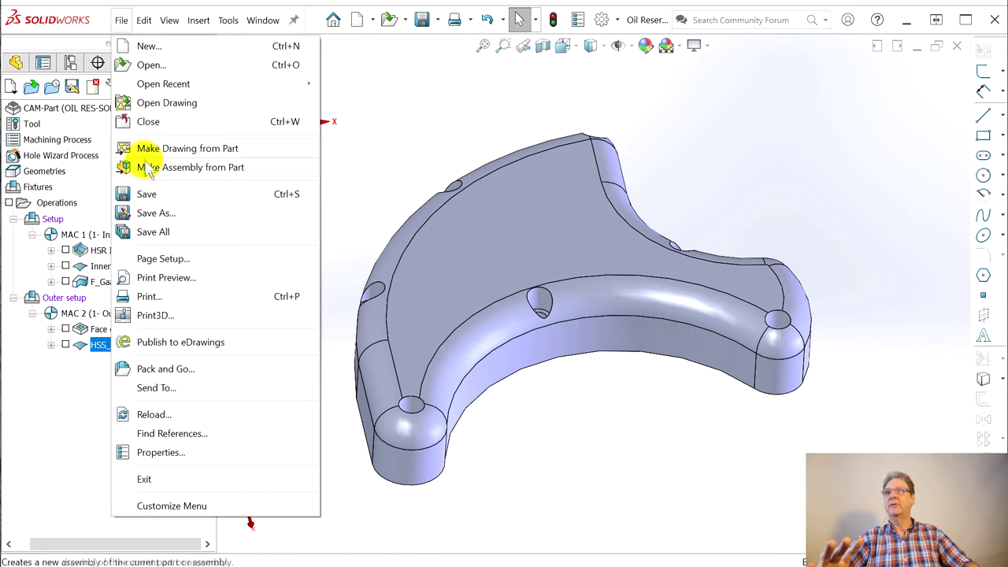
left_click(142, 197)
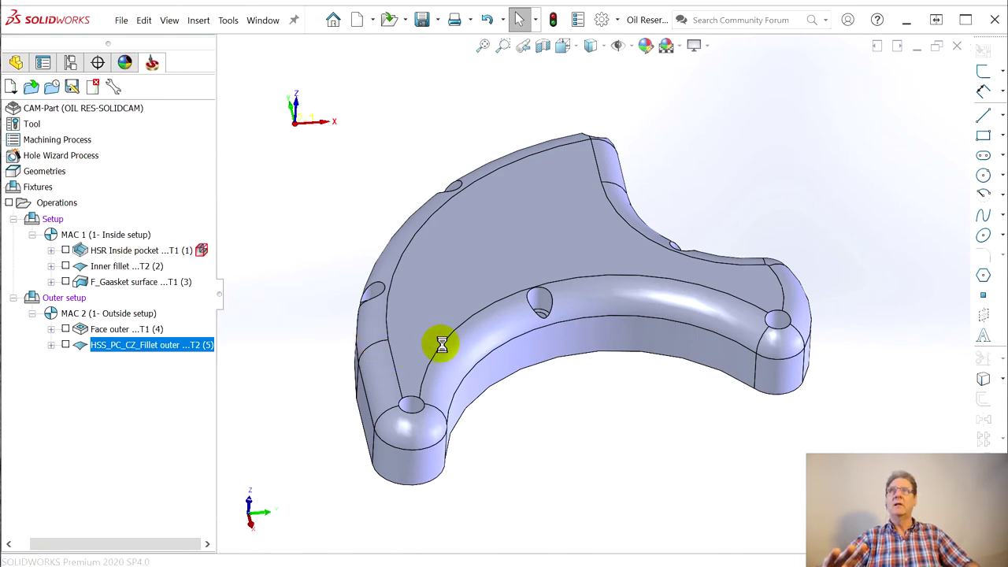
scroll(442, 345, "down", 2)
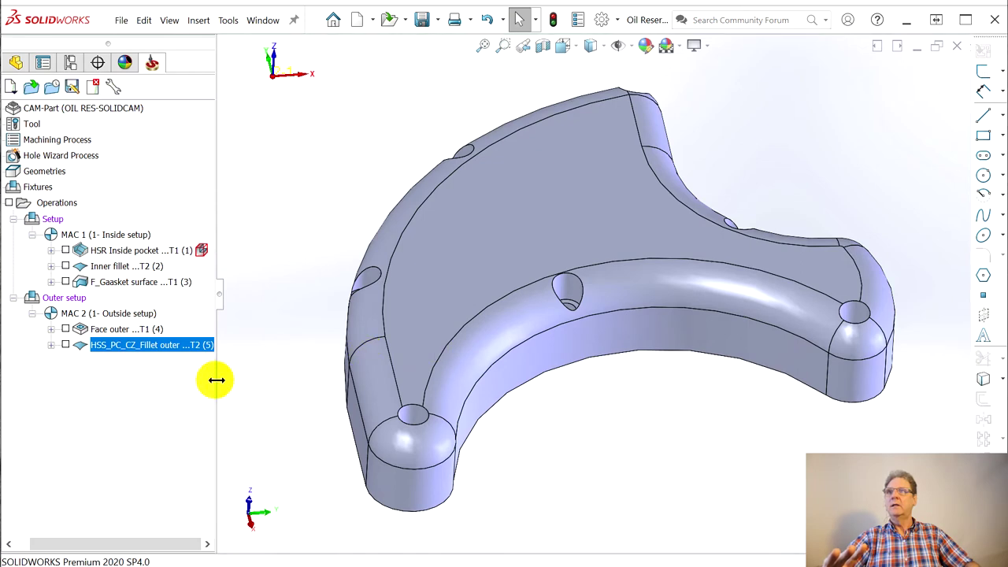
double_click(103, 345)
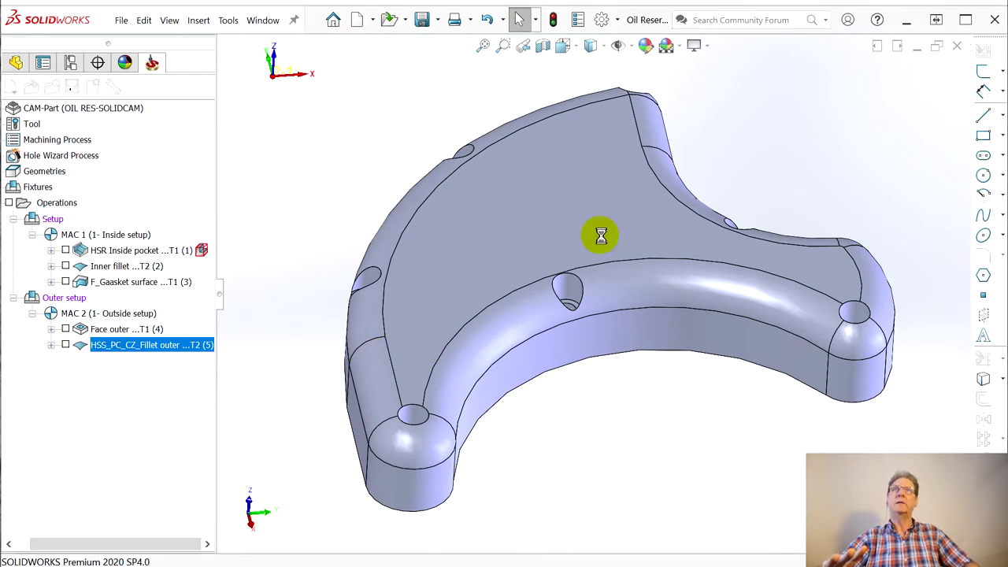
left_click(310, 49)
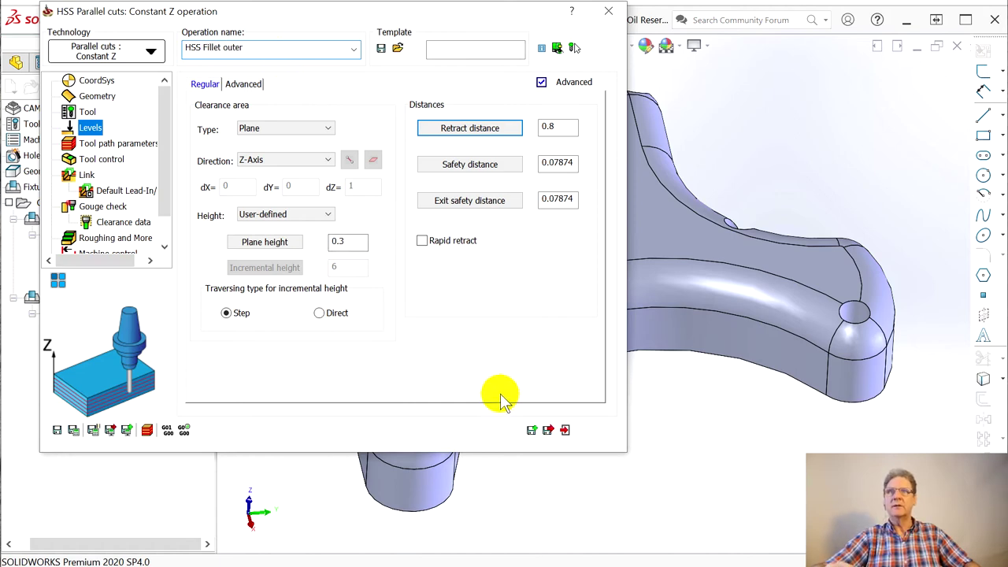
left_click(548, 429)
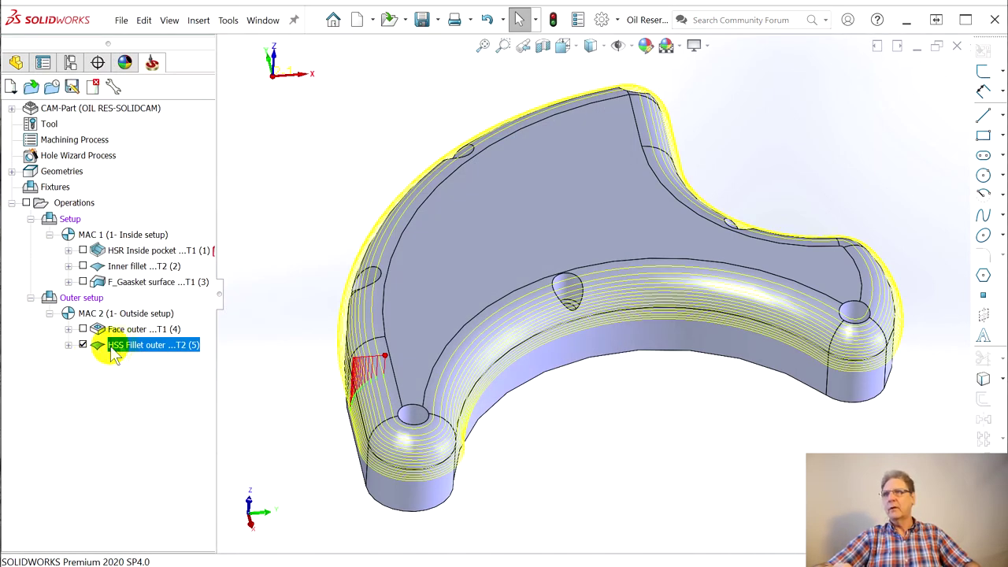
left_click(83, 345)
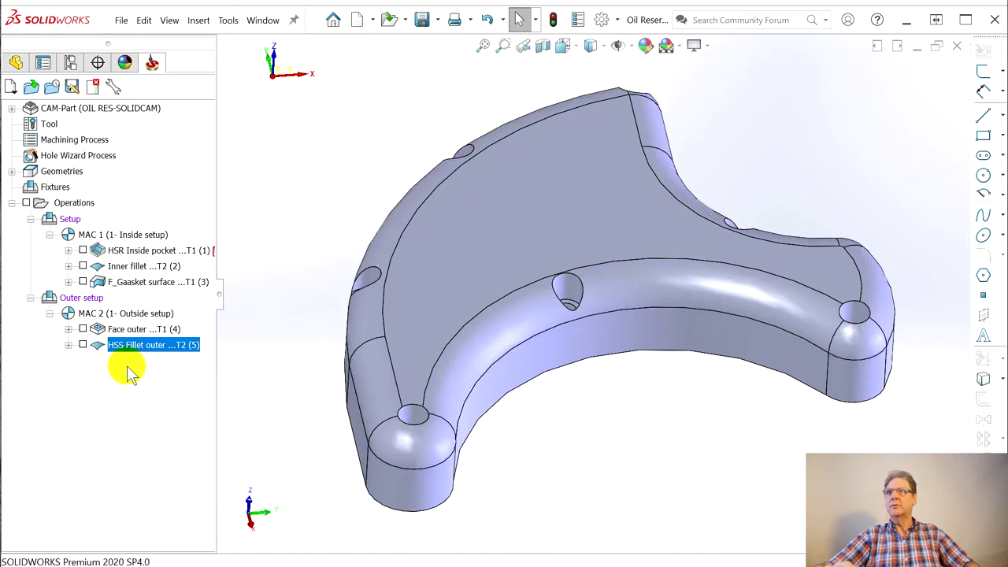
- Add a new Pocket operation on MAC 2 and begin a new geometry named 'contour'
right_click(122, 351)
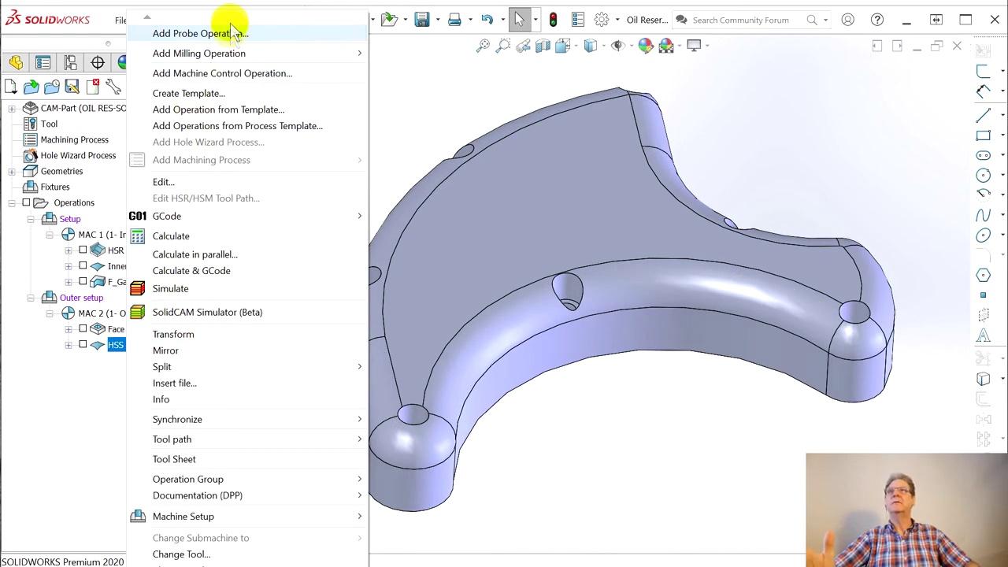
mouse_move(227, 55)
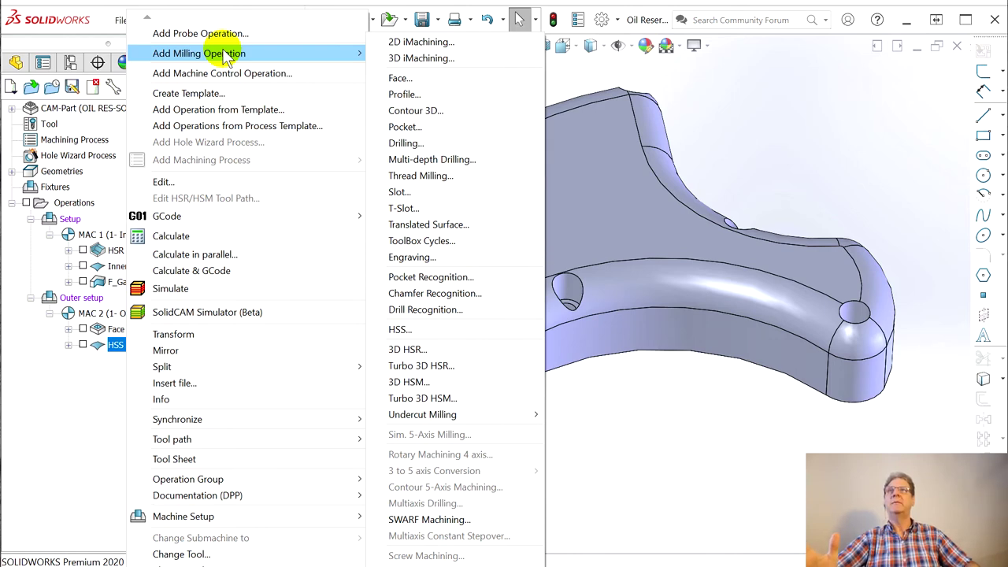
left_click(421, 129)
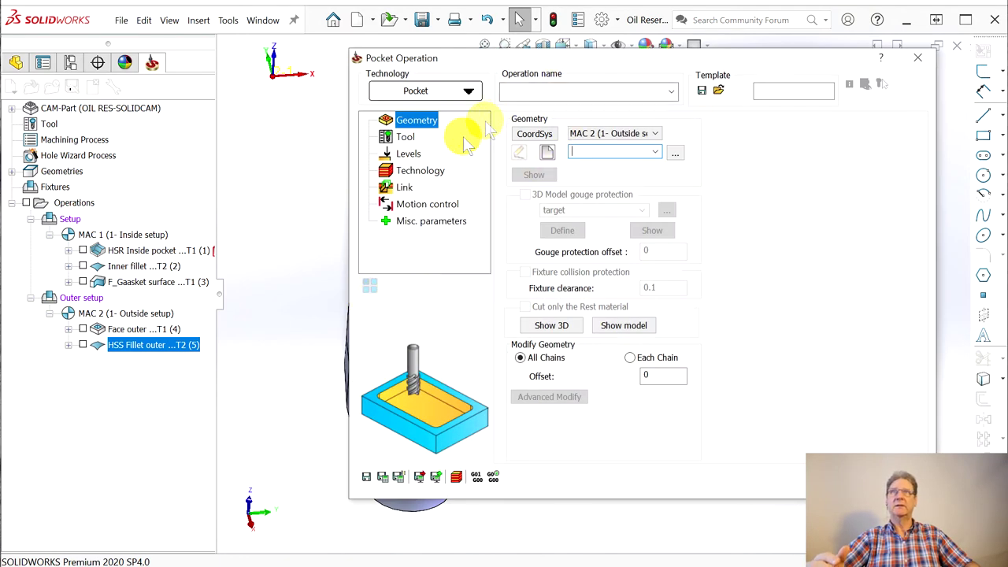
left_click(547, 152)
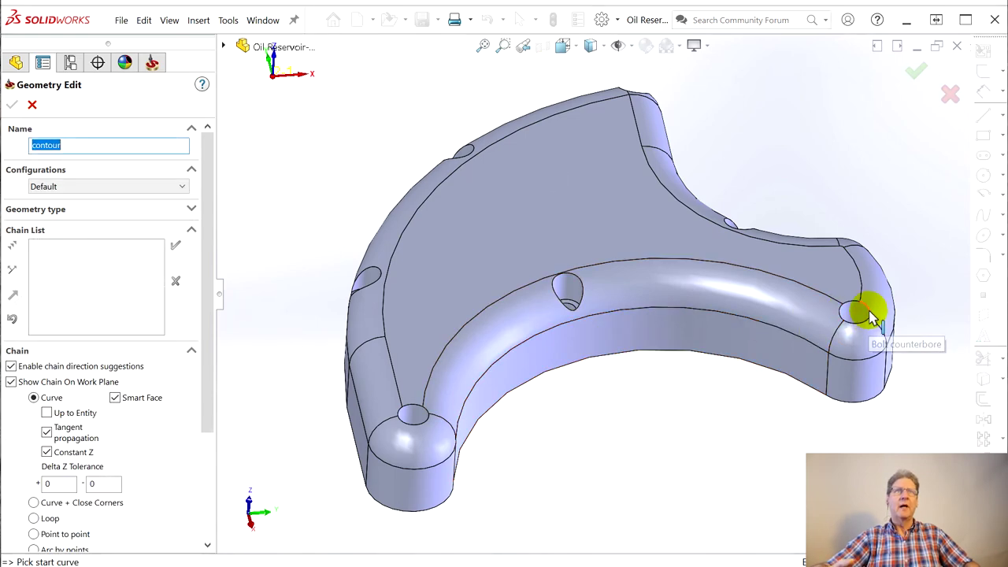
- Pick the first counterbore edge and accept it as 1-Chain
middle_click_drag(772, 300, 772, 360)
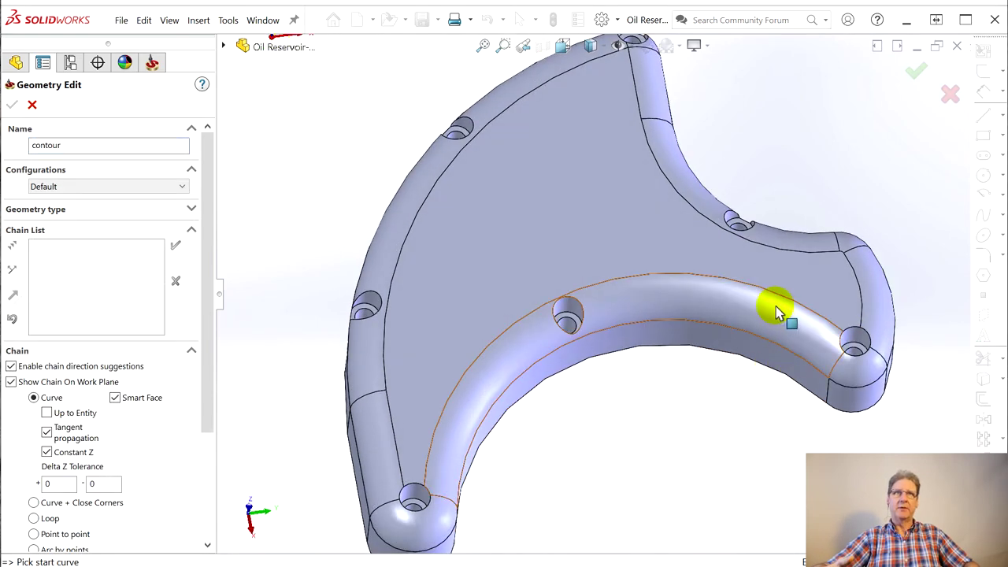
scroll(778, 313, "down", 2)
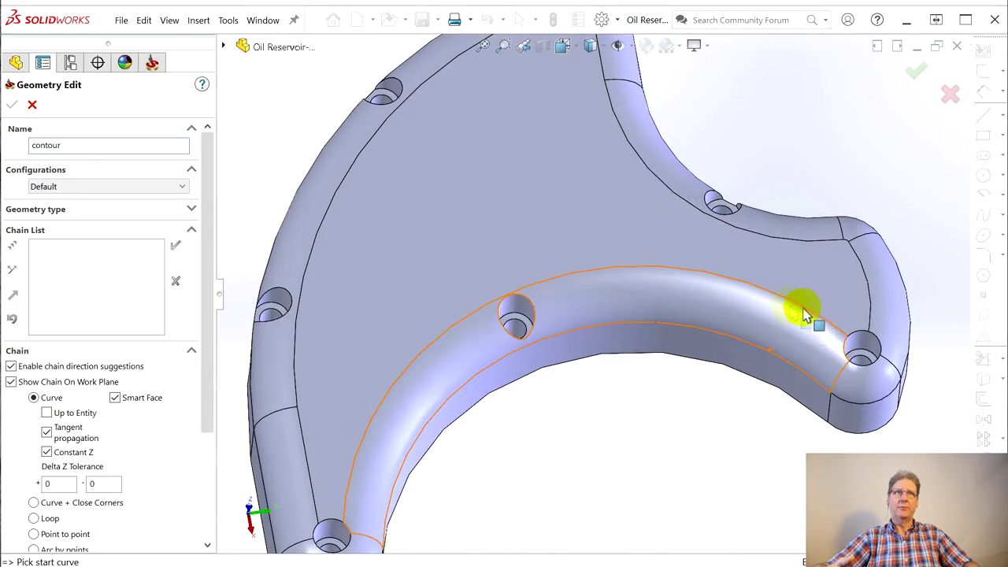
left_click(882, 353)
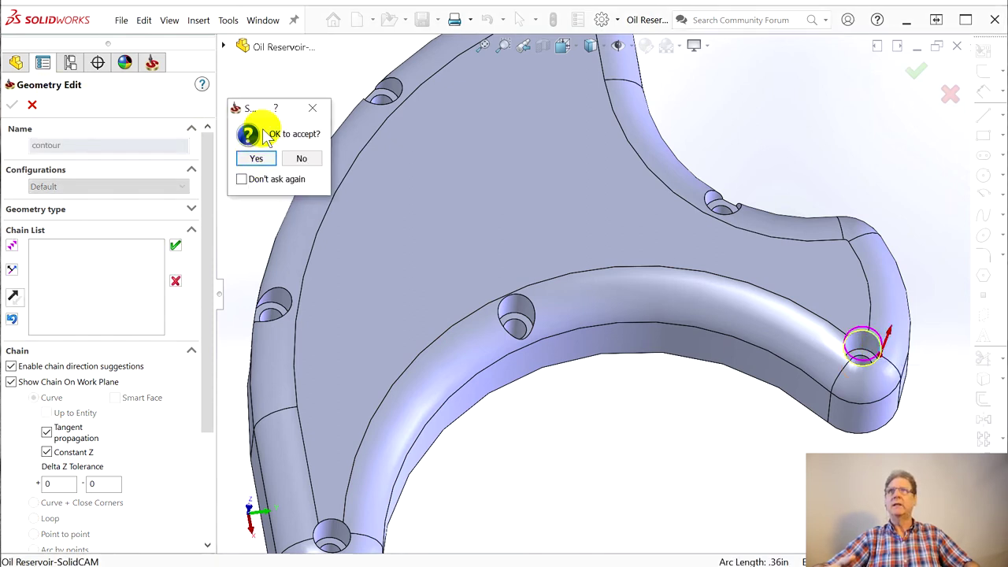
left_click(256, 158)
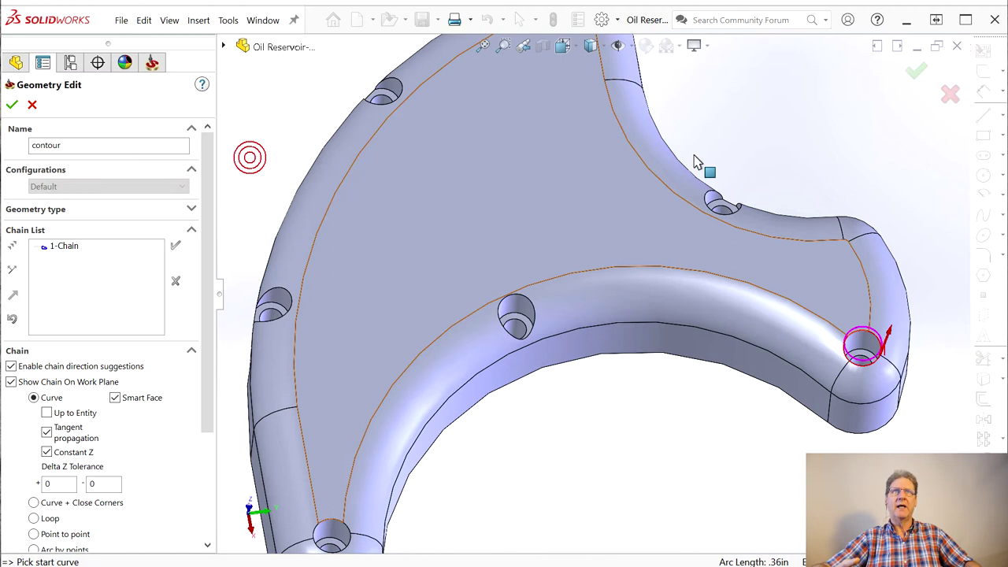
- Chain the second counterbore's edge and accept it as 2-Chain
left_click(712, 199)
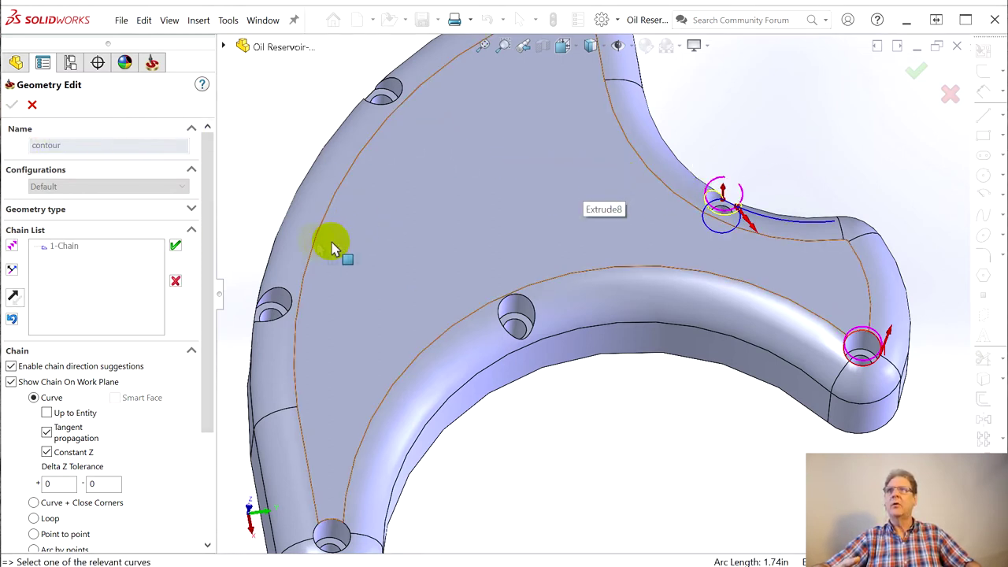
middle_click_drag(641, 153, 641, 202)
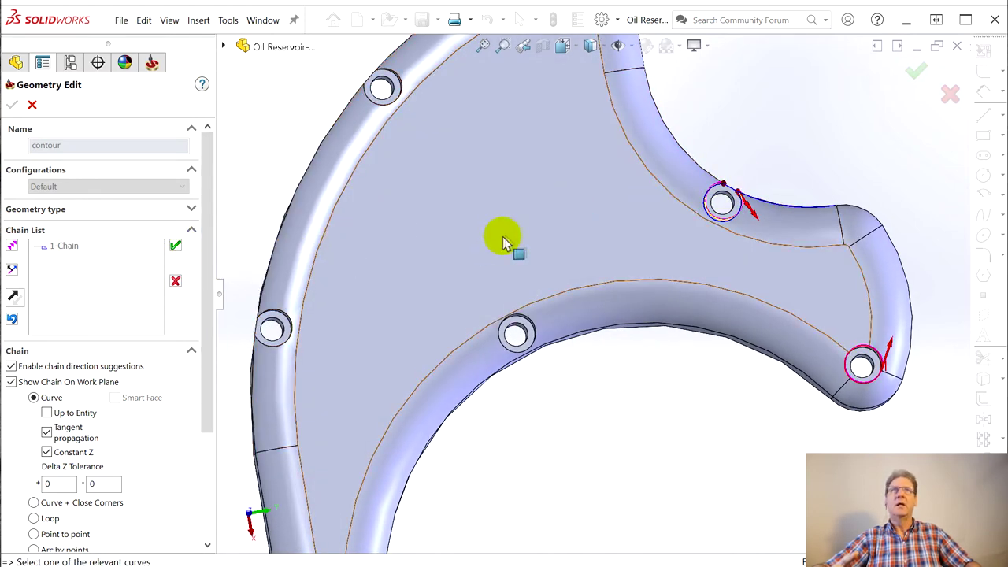
middle_click_drag(768, 203, 743, 225)
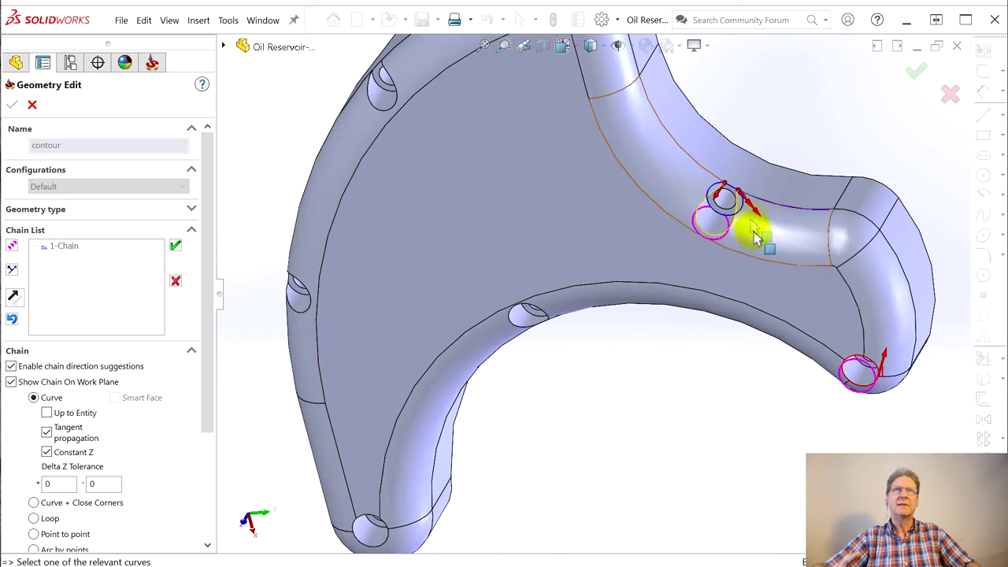
scroll(723, 189, "down", 4)
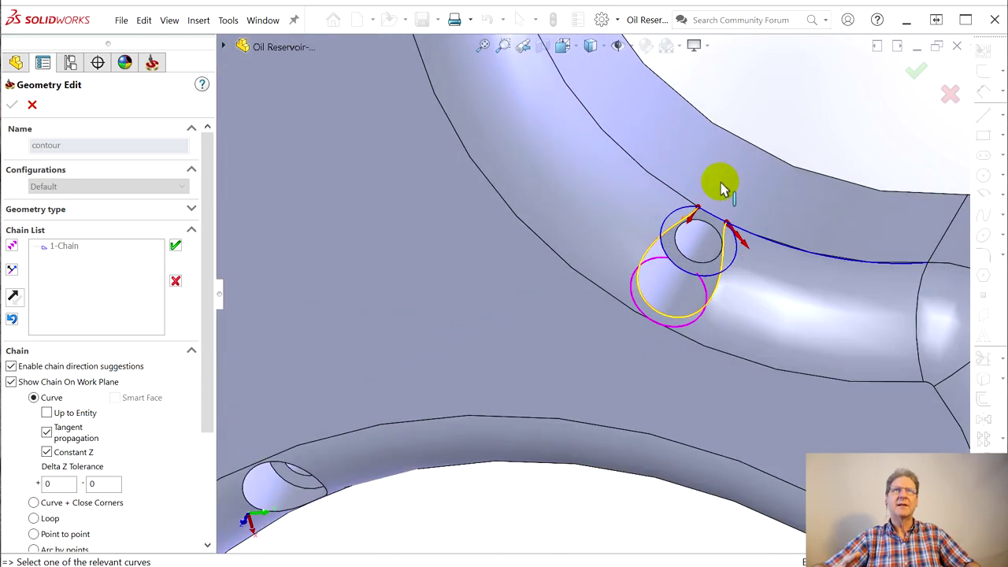
left_click(715, 223)
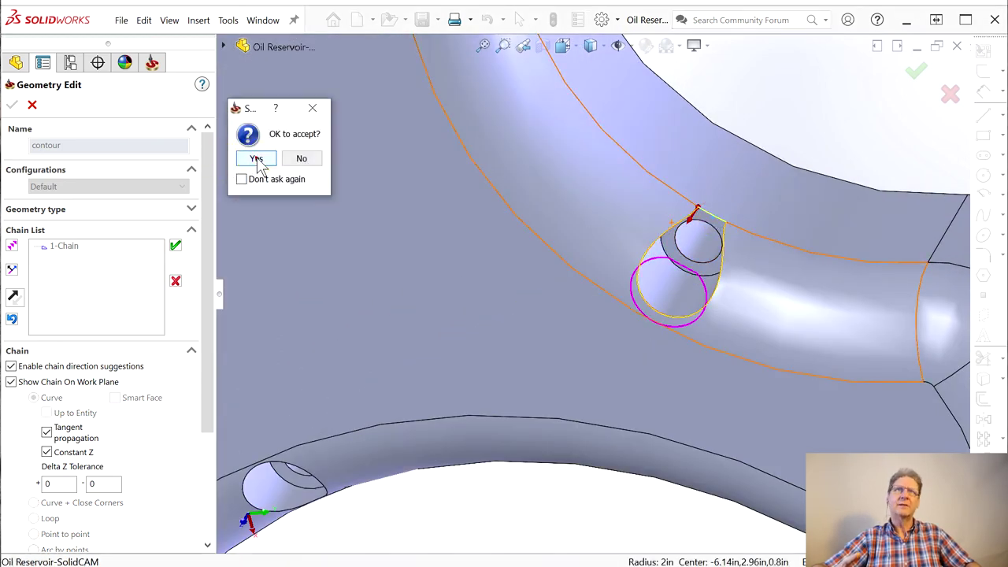
left_click(257, 159)
scroll(404, 160, "up", 6)
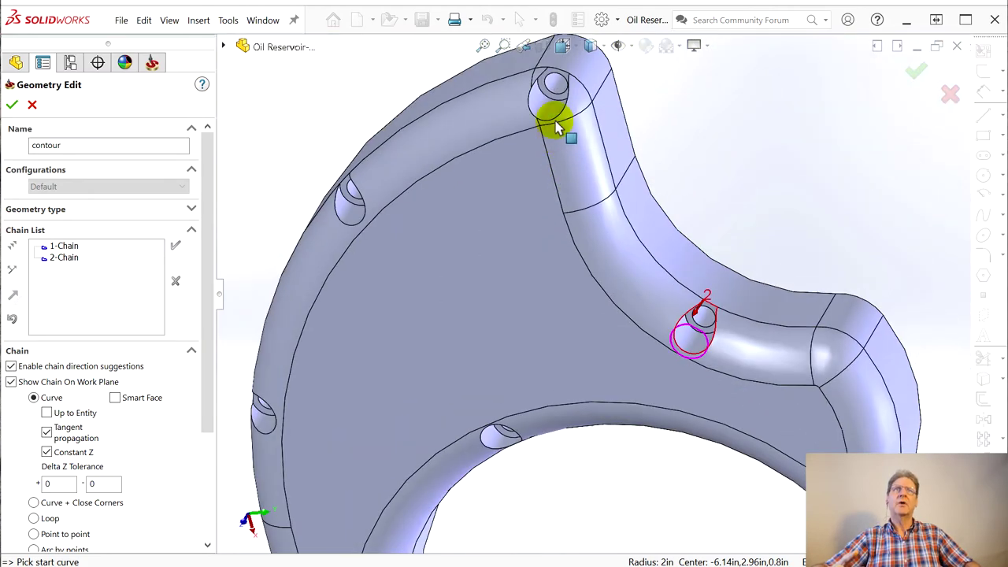
- Start the third chain by picking the counterbore edges at the corner boss
middle_click_drag(566, 109, 575, 94)
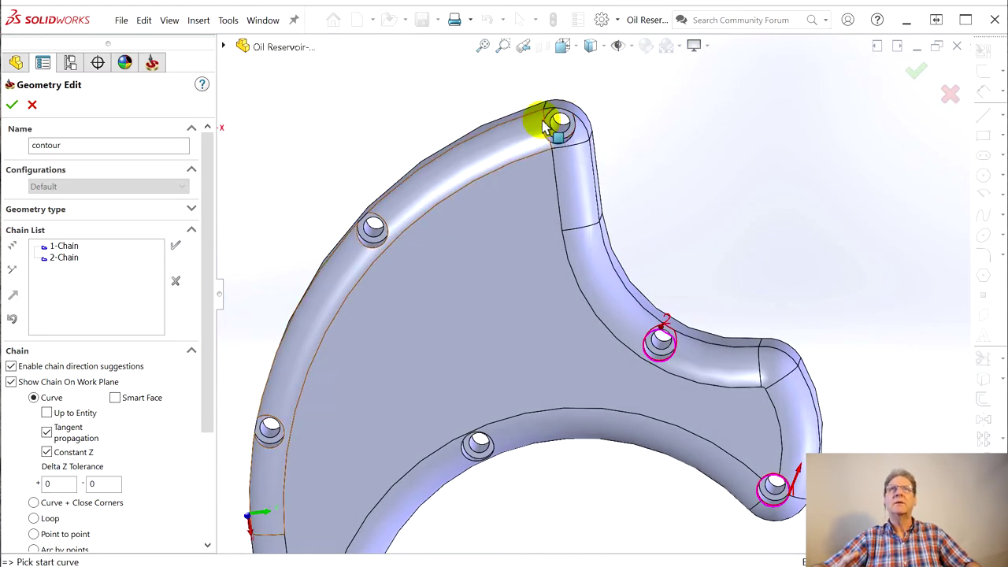
left_click(524, 140)
middle_click_drag(524, 139, 590, 202)
scroll(536, 117, "down", 5)
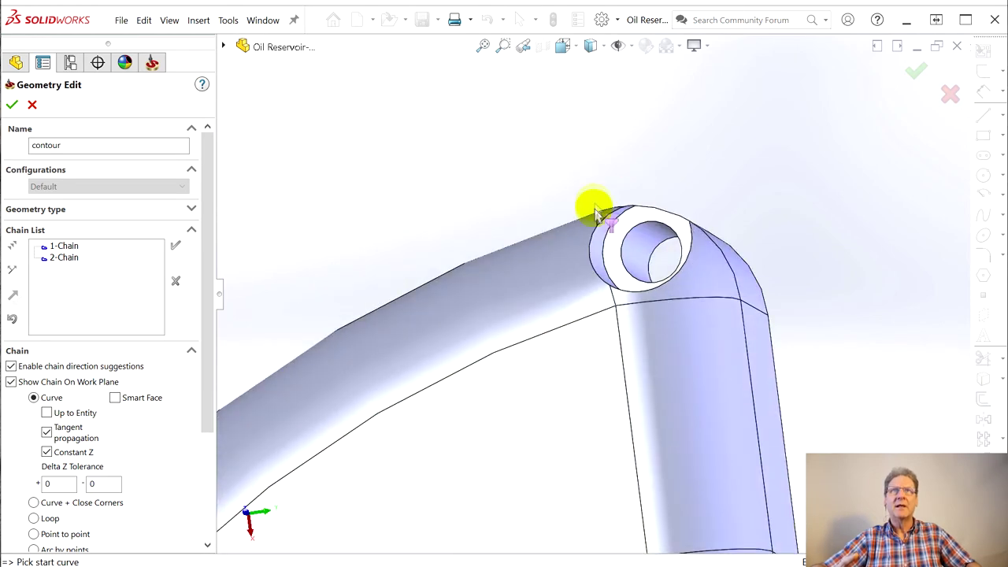
left_click(605, 219)
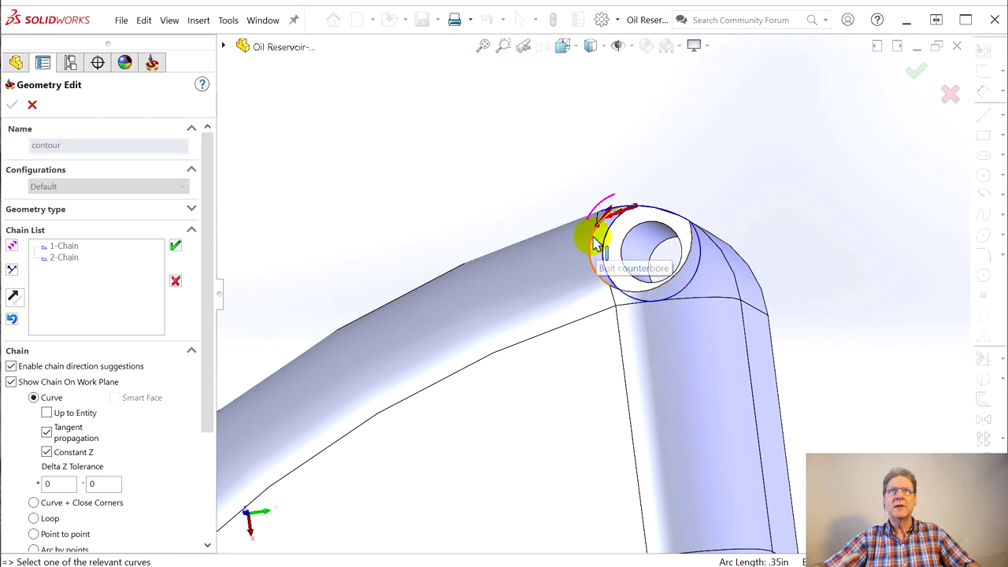
middle_click_drag(563, 225, 549, 256)
middle_click_drag(462, 282, 466, 300)
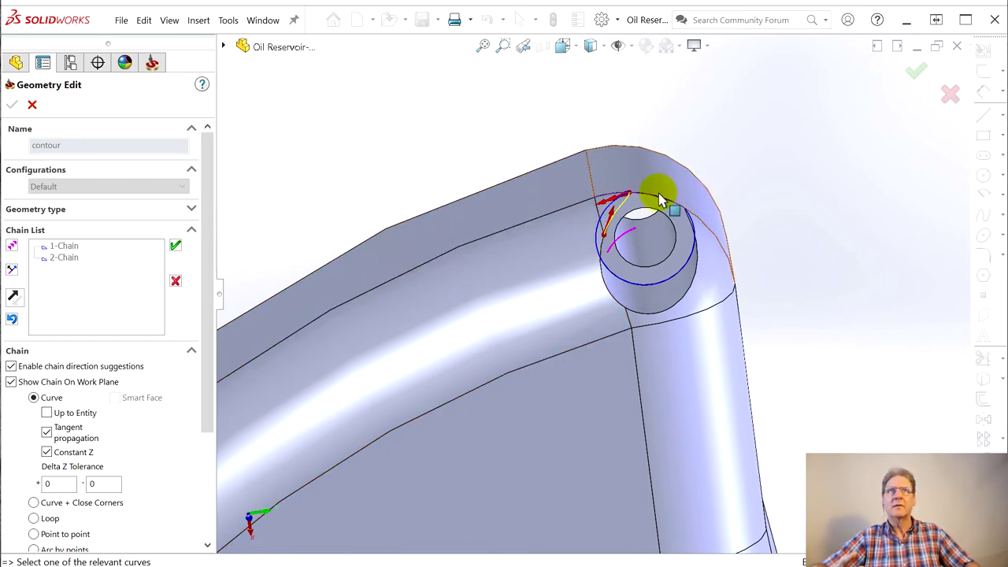
left_click(630, 318)
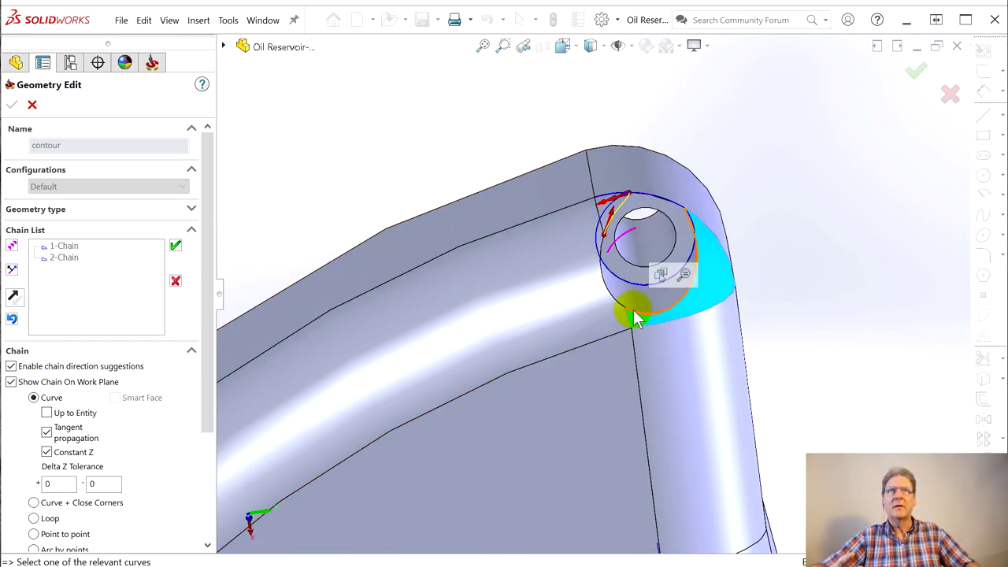
left_click(696, 246)
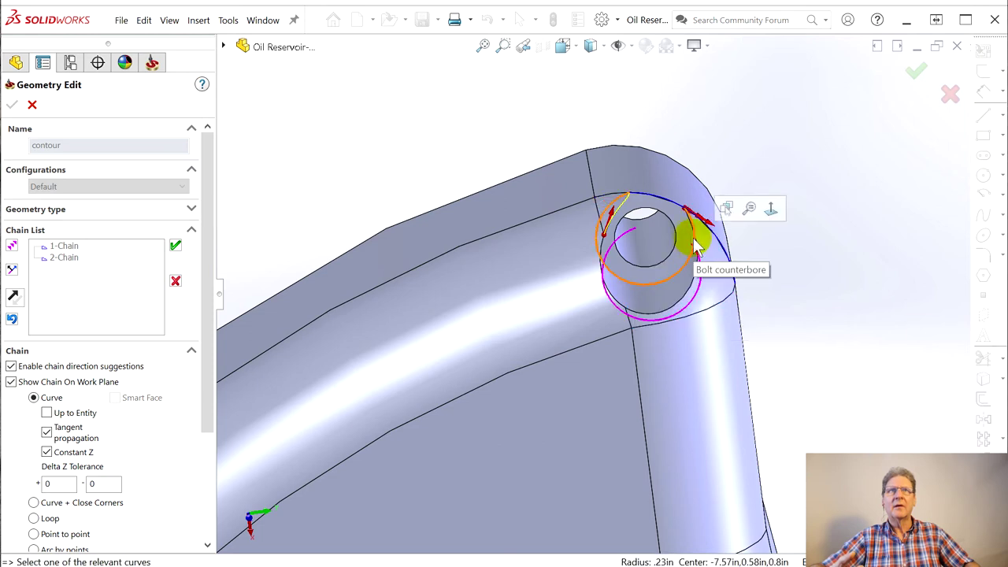
left_click(650, 203)
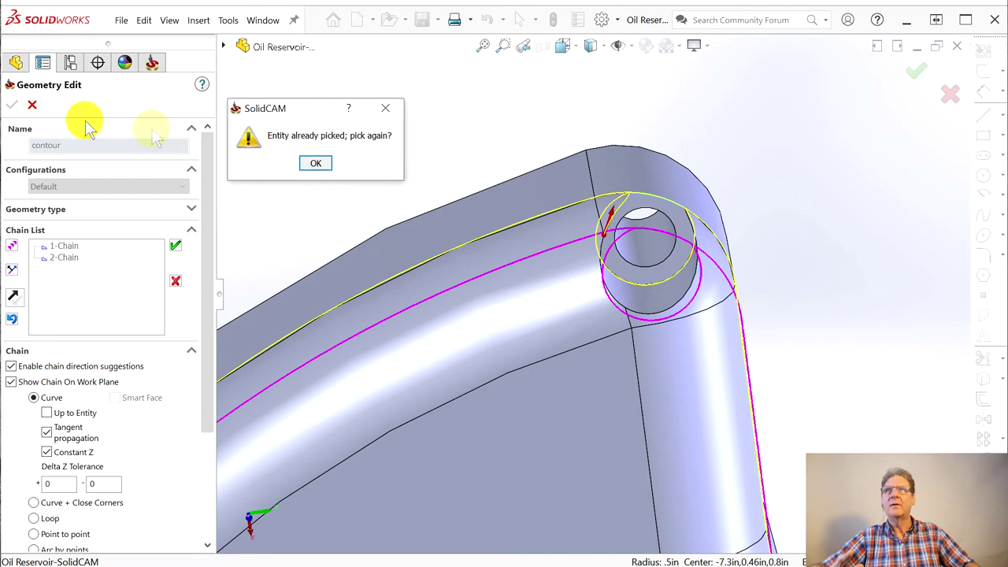
left_click(315, 165)
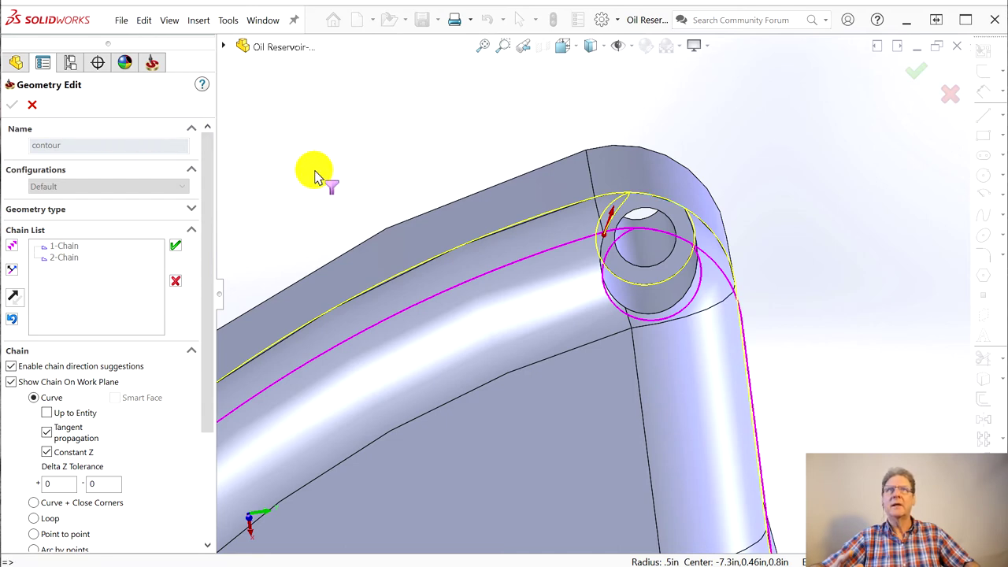
- Finish the corner boss counterbore chain, reverse its direction, and accept it as 3-Chain
middle_click_drag(355, 202, 371, 115)
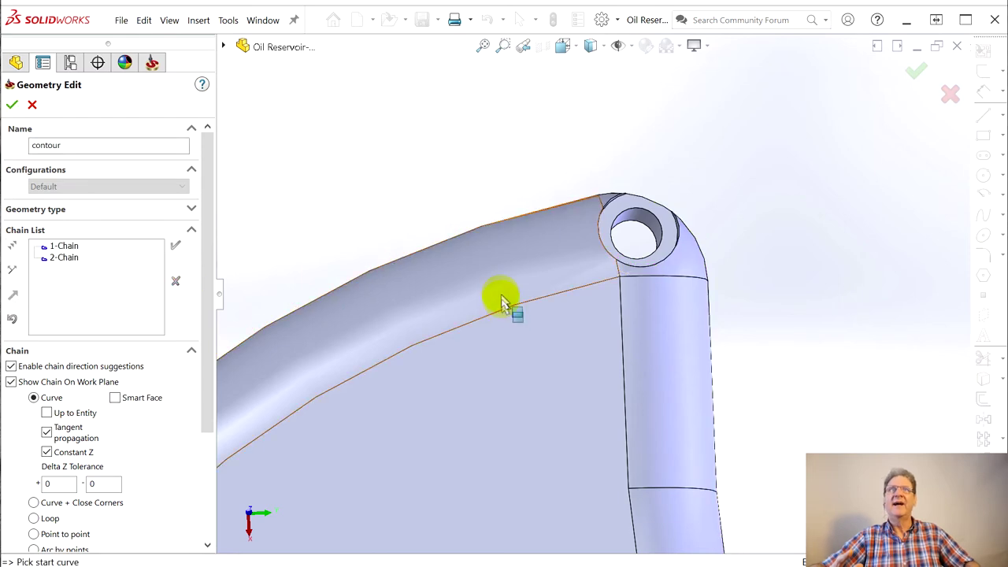
left_click(581, 292)
middle_click_drag(580, 292, 559, 330)
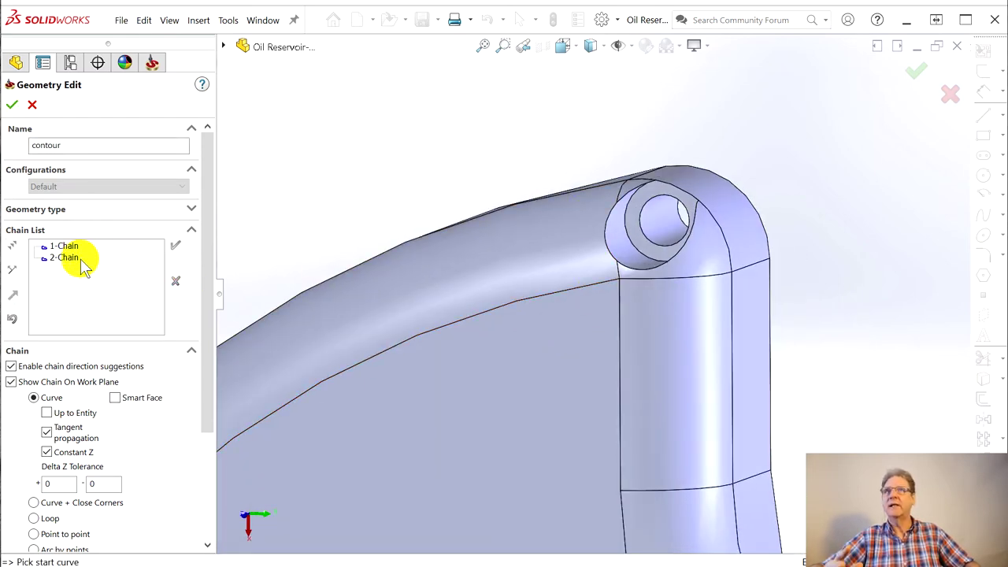
left_click(697, 233)
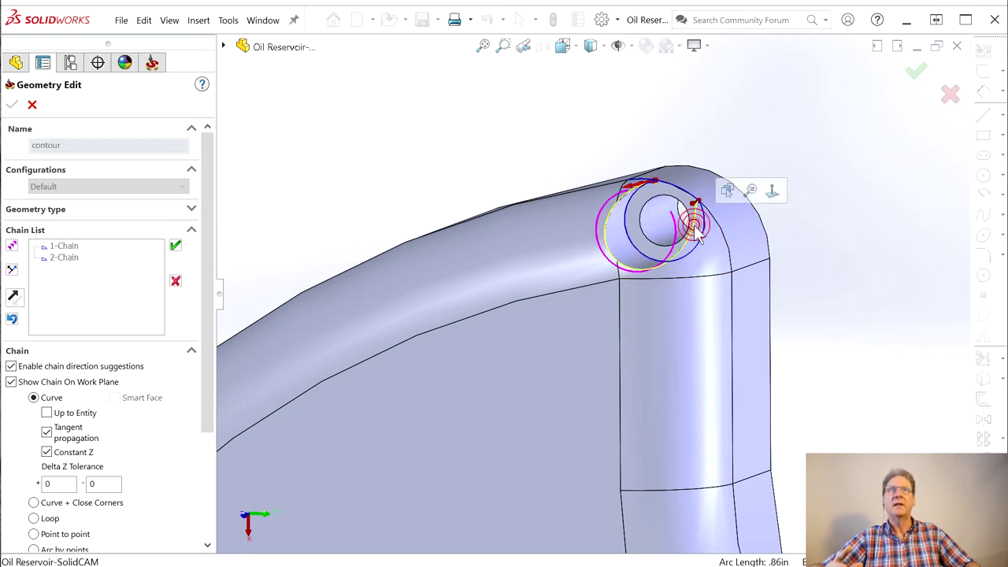
mouse_move(637, 213)
middle_mouse_down()
mouse_move(540, 234)
mouse_move(558, 210)
middle_mouse_up()
left_click(665, 197)
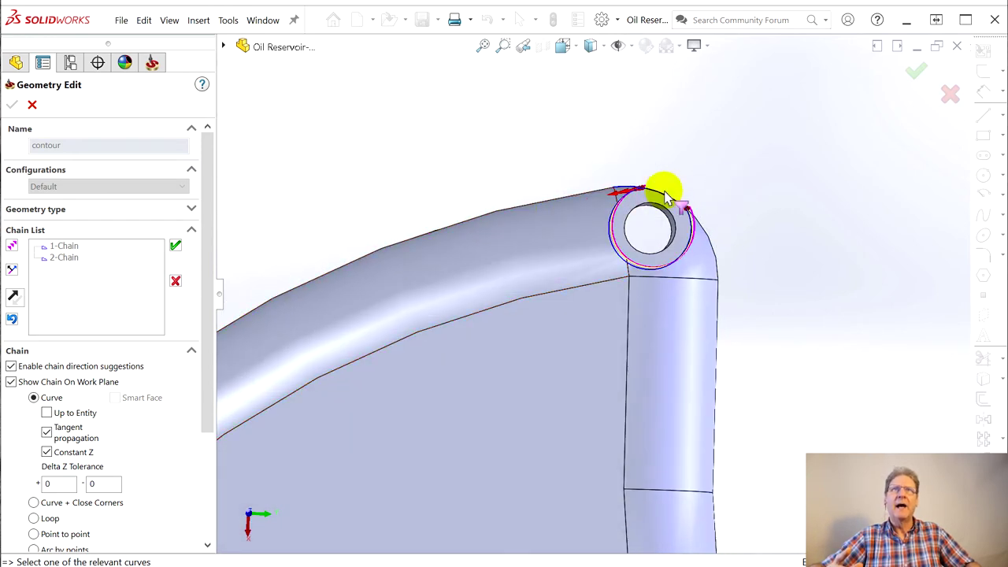
middle_click_drag(497, 234, 622, 195)
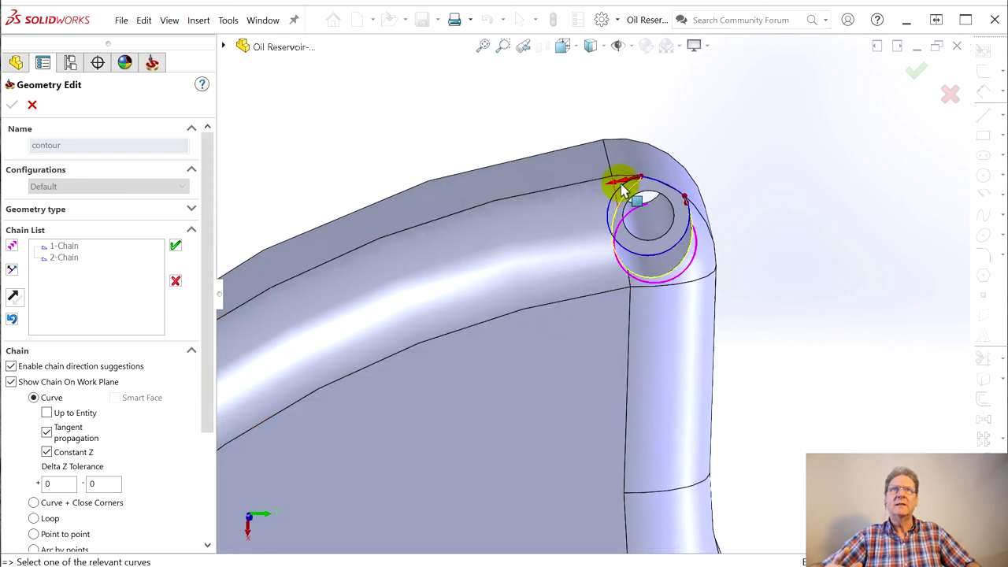
left_click(634, 185)
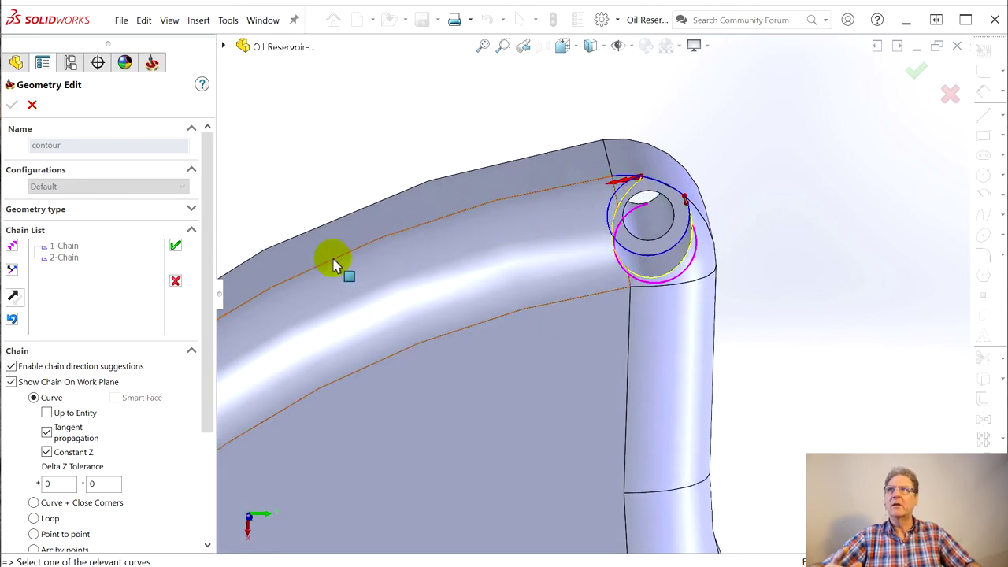
left_click(13, 271)
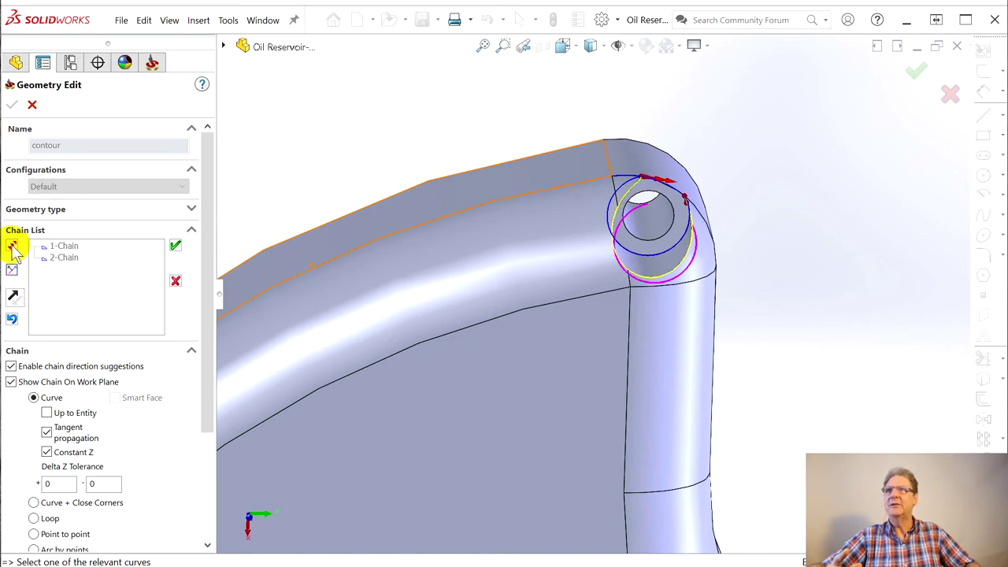
left_click(13, 248)
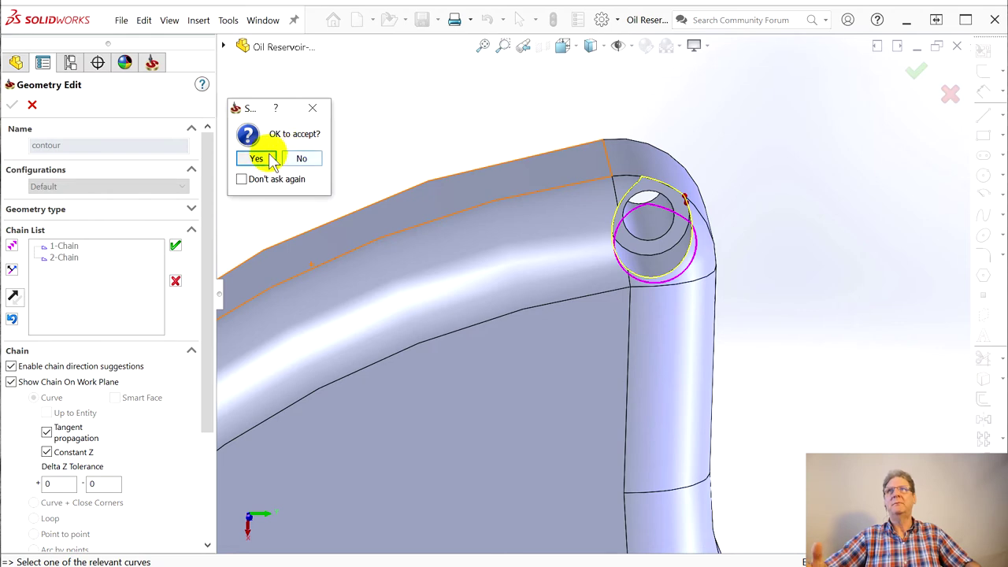
left_click(256, 158)
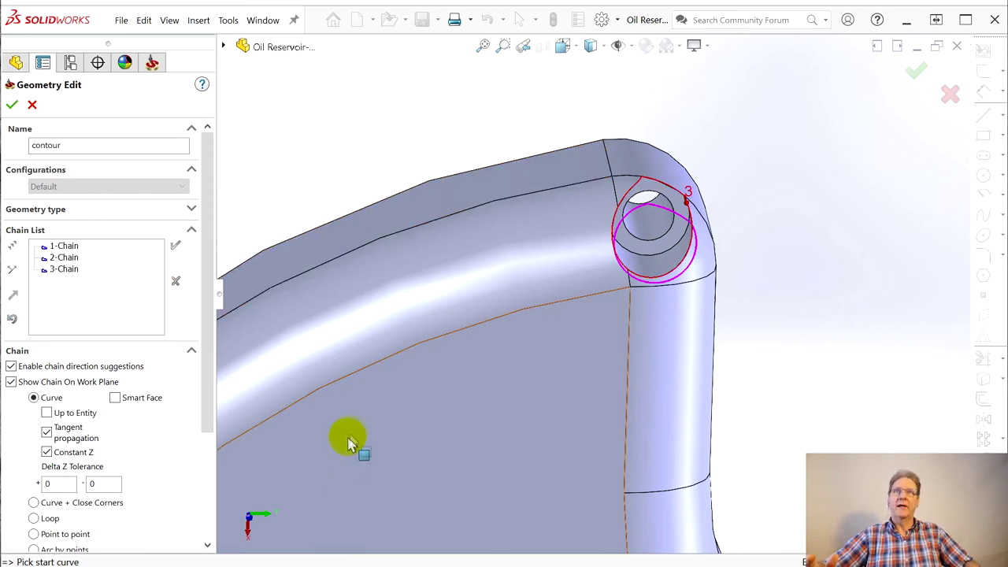
- Chain the next two counterbores, including the lower-left one, as 4-Chain and 5-Chain
scroll(416, 416, "up", 3)
scroll(386, 441, "down", 6)
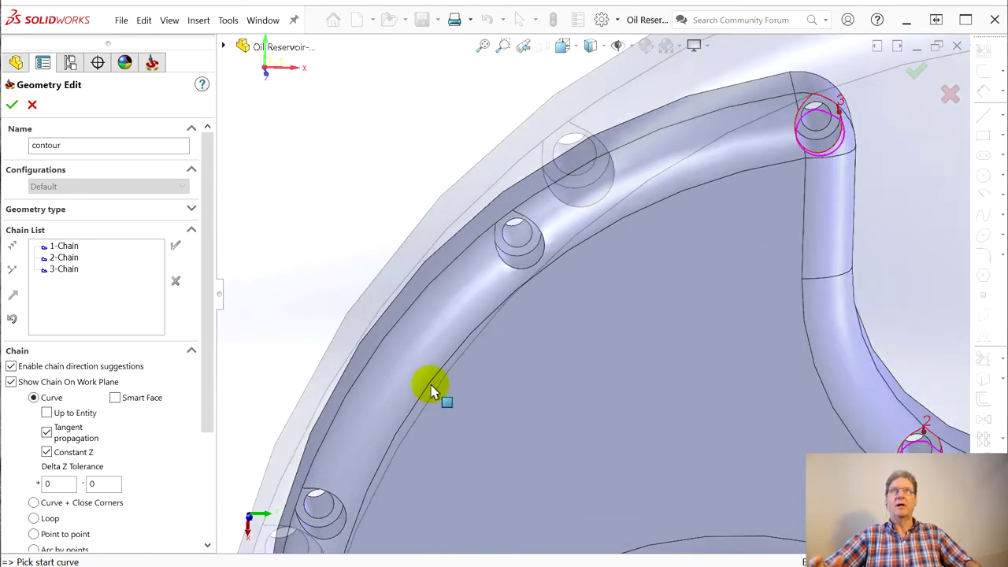
scroll(733, 106, "up", 4)
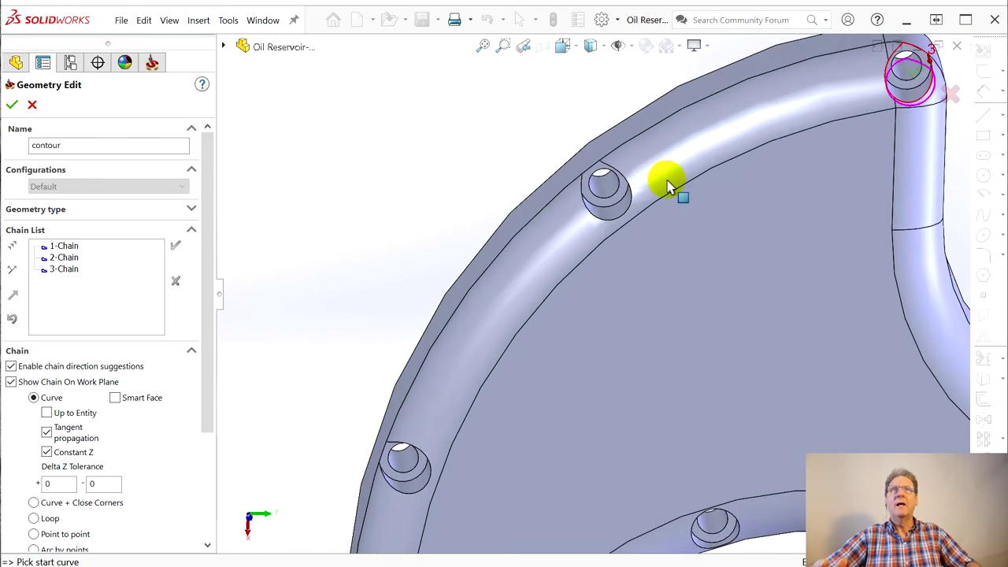
left_click(12, 245)
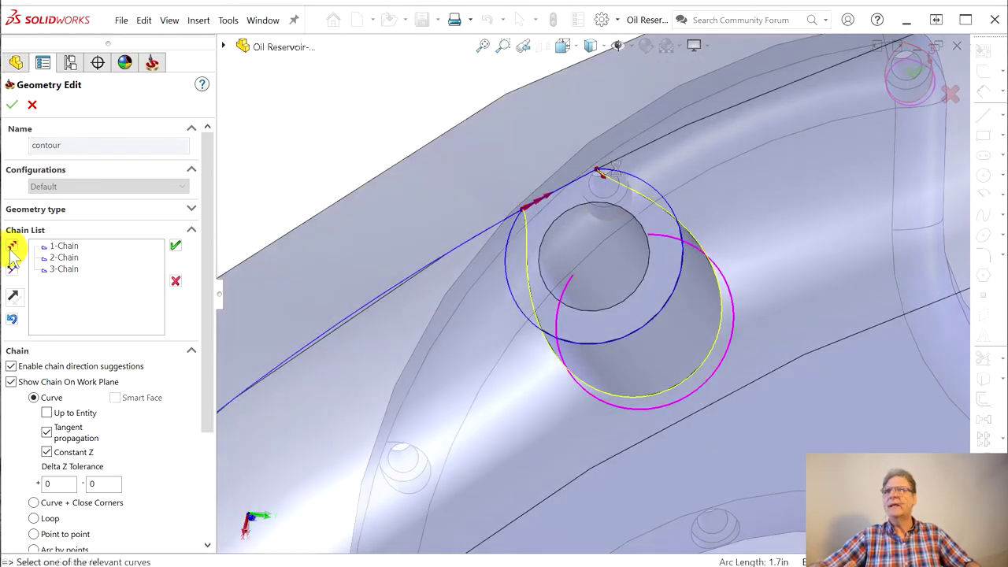
left_click(12, 246)
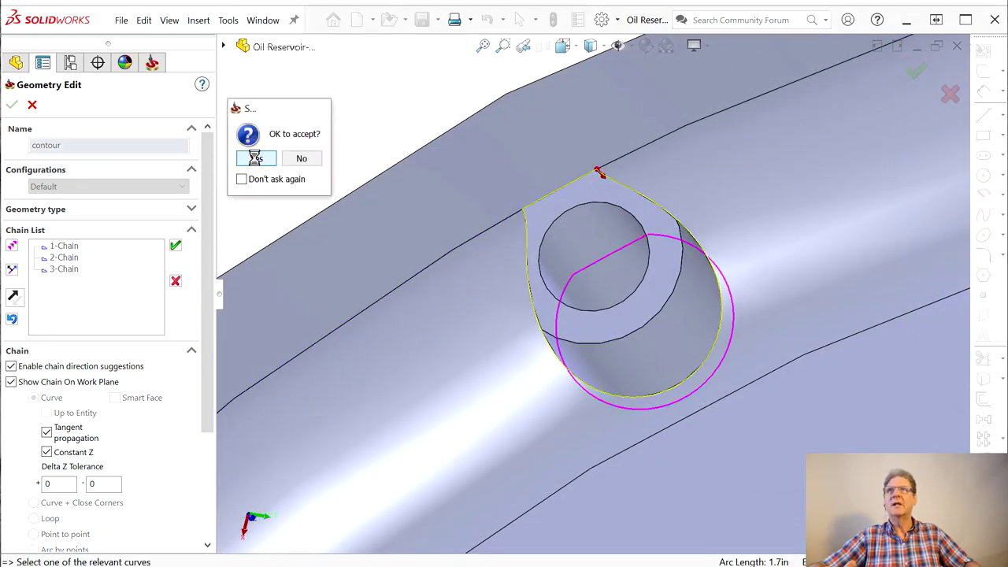
left_click(257, 160)
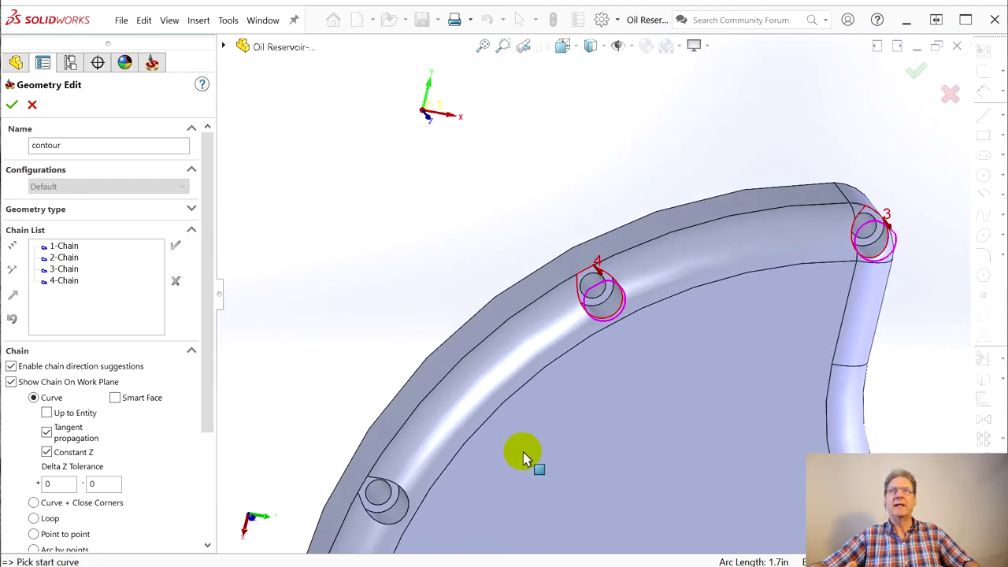
scroll(484, 405, "down", 5)
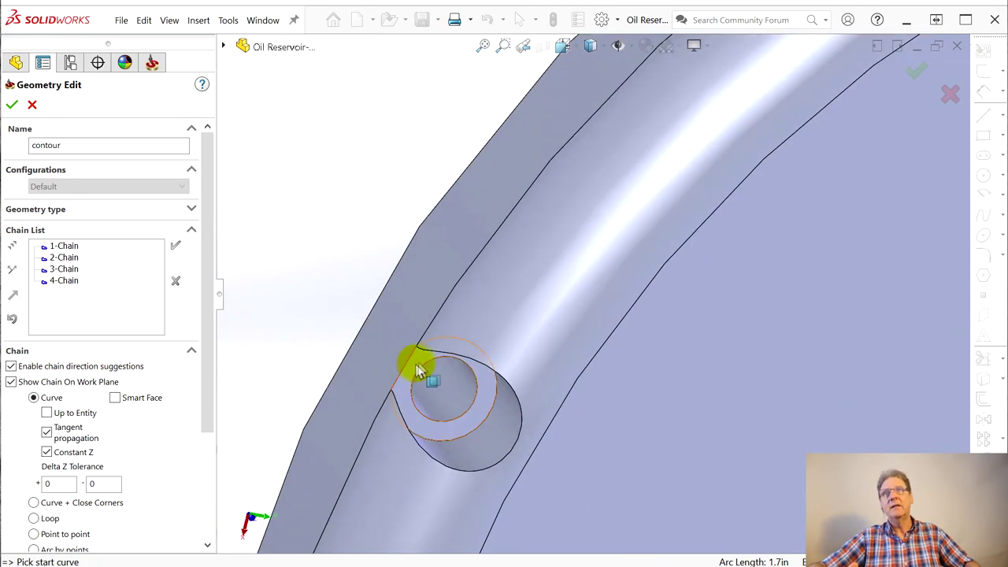
left_click(443, 358)
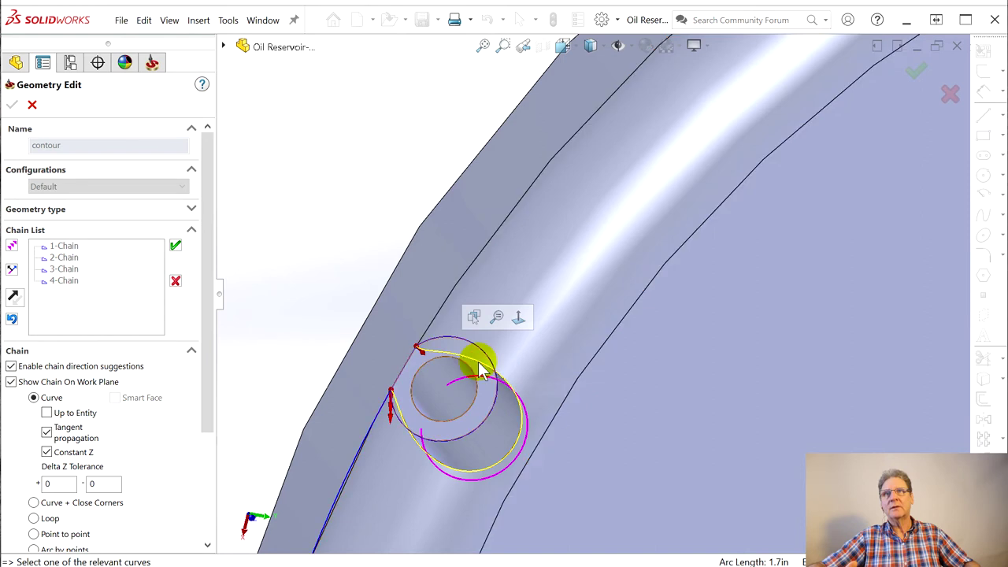
left_click(11, 247)
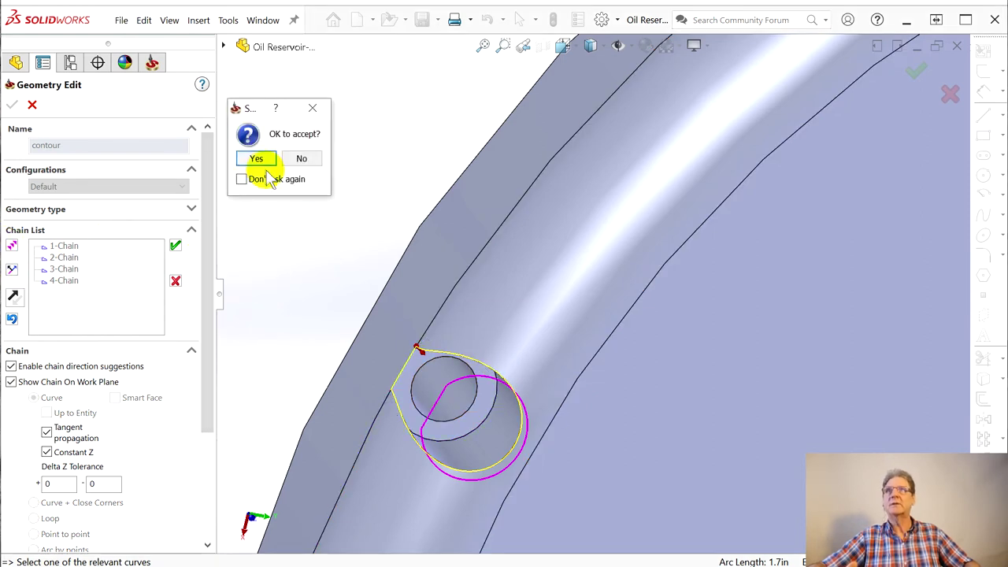
left_click(257, 158)
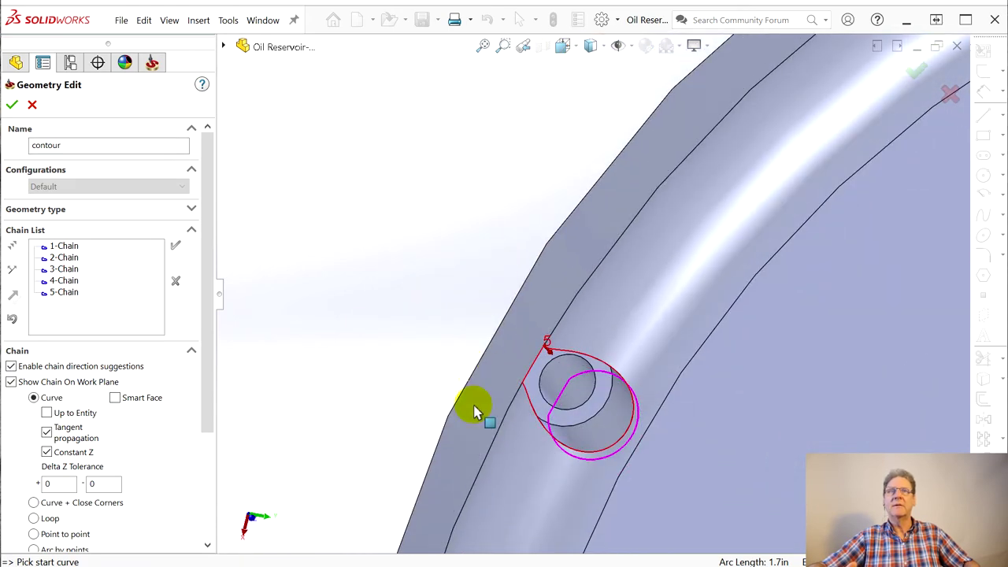
- Add the last two counterbores as 6-Chain and 7-Chain, then confirm the seven-chain contour geometry
scroll(547, 434, "down", 8)
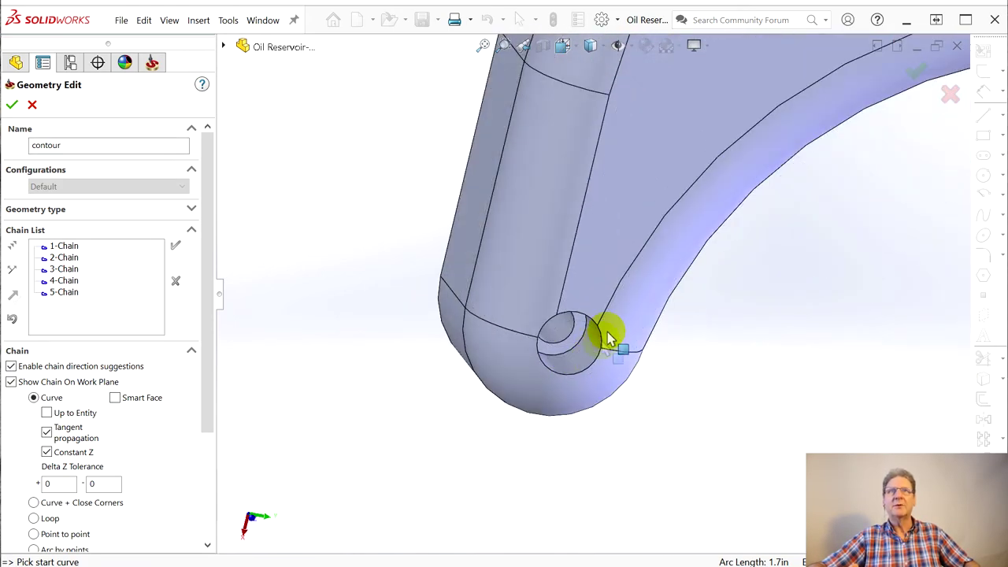
left_click(611, 341)
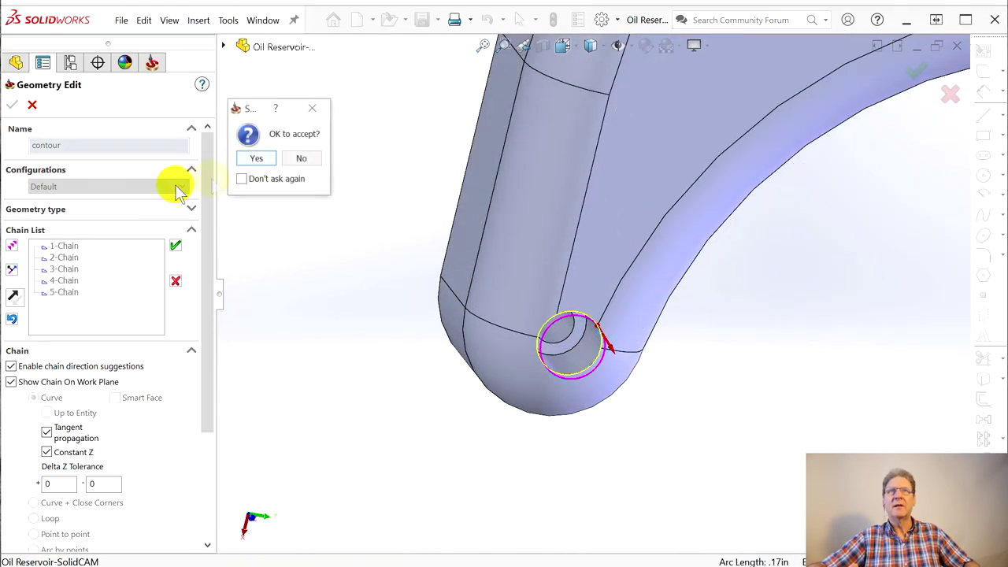
left_click(256, 158)
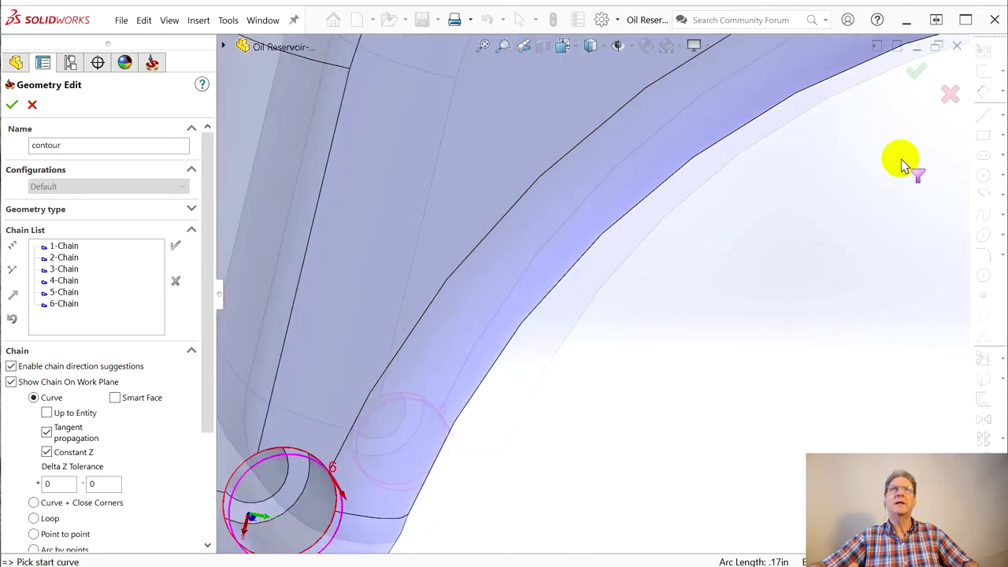
left_click(800, 161)
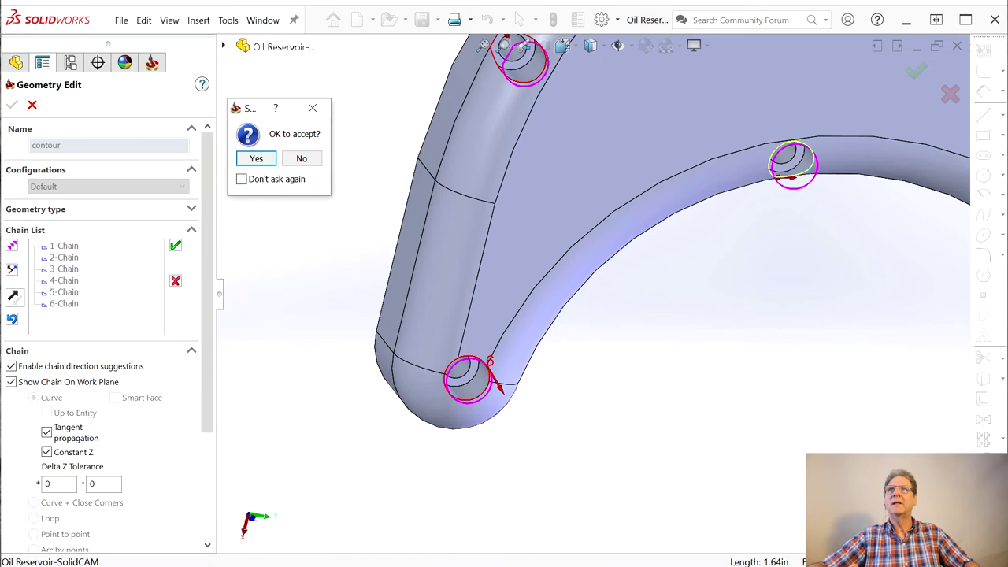
left_click(256, 158)
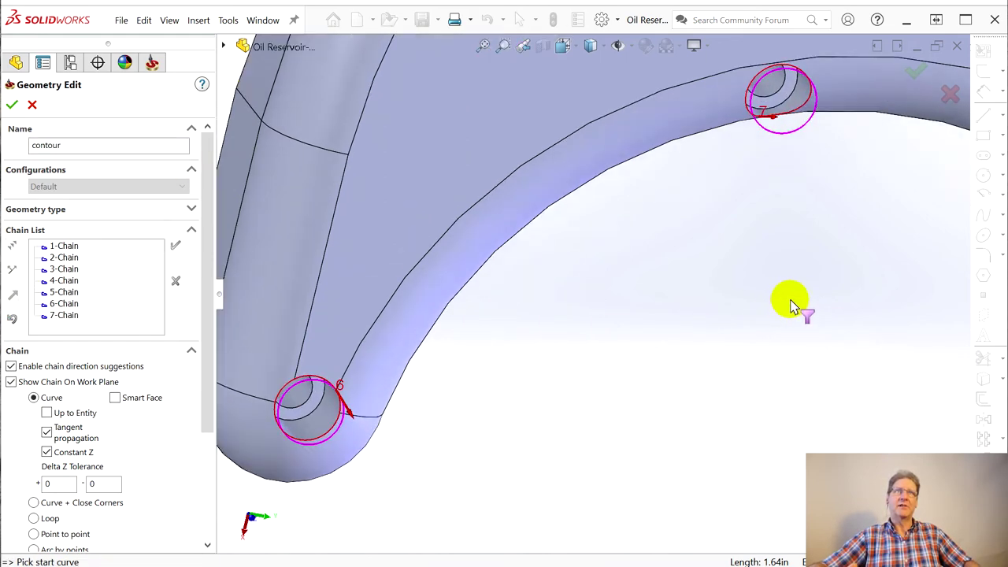
scroll(839, 292, "down", 2)
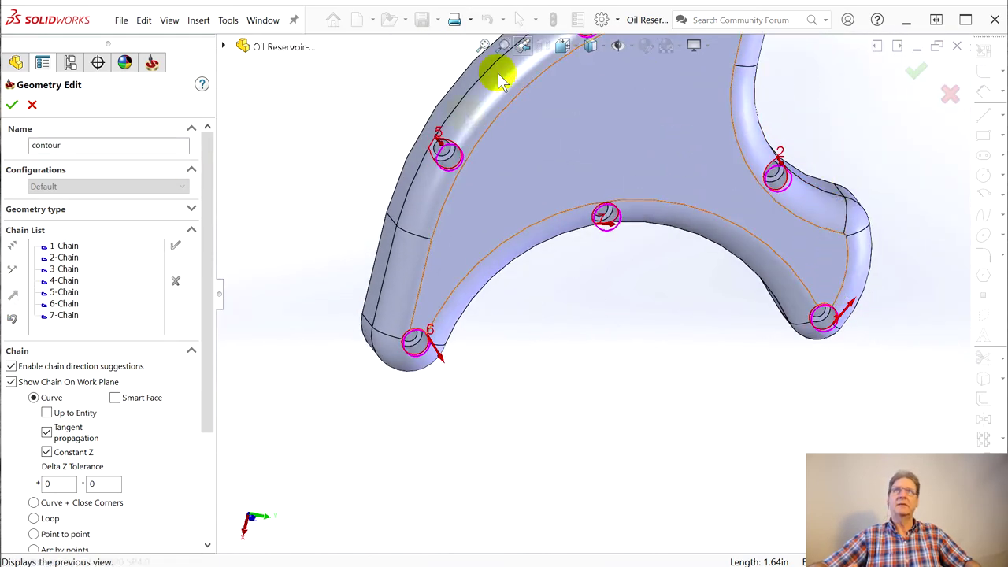
middle_click_drag(617, 286, 606, 187)
scroll(653, 140, "down", 2)
key("f")
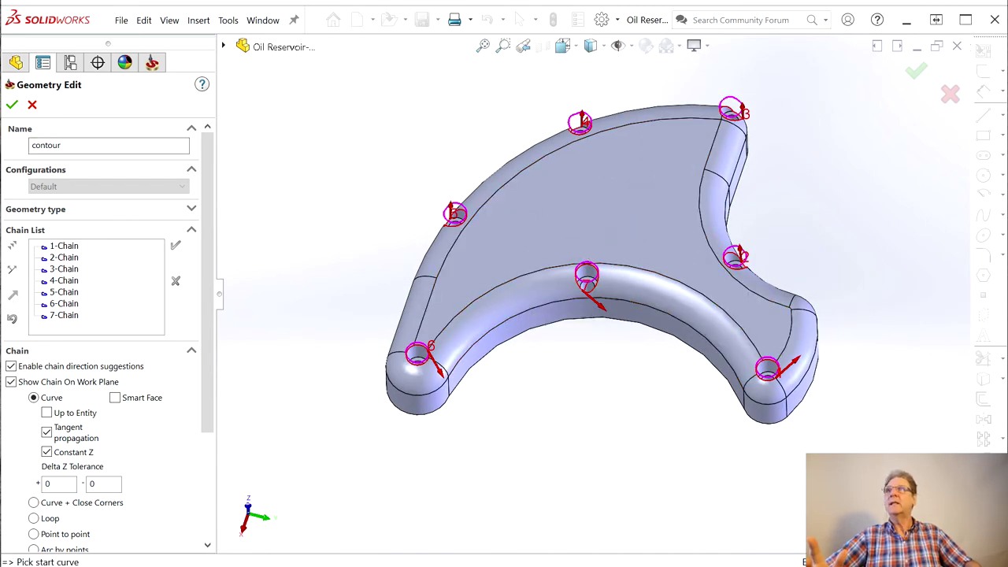
left_click(11, 105)
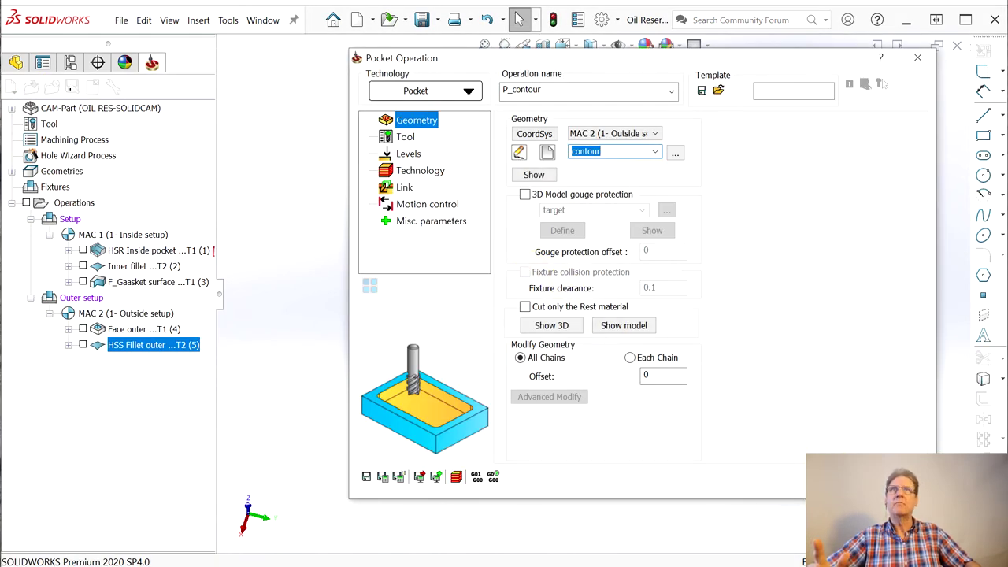
- Import the 0.25 inch 1/4_CARB_EMILL_3FL end mill from the master tool table as tool 3
left_click(405, 139)
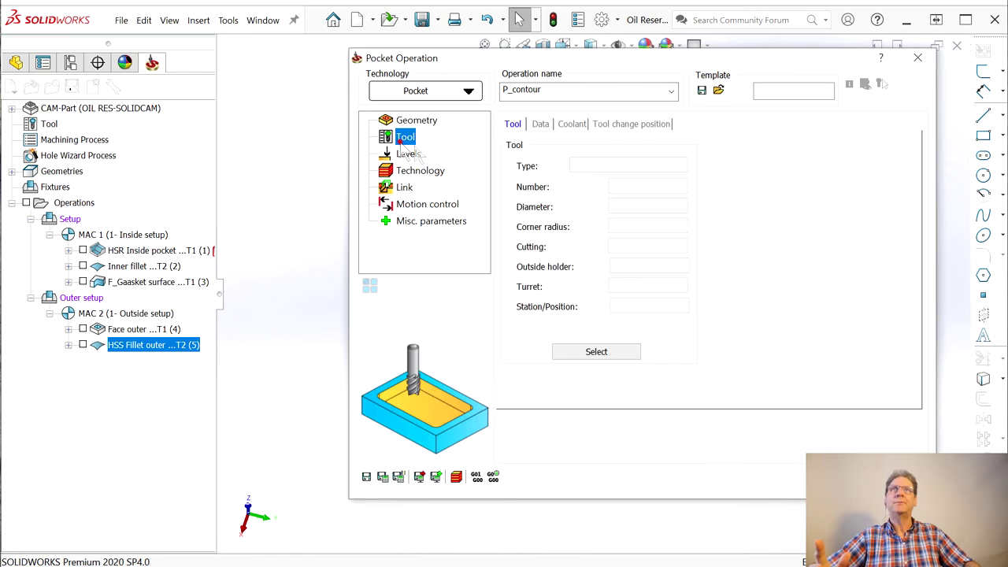
left_click(596, 352)
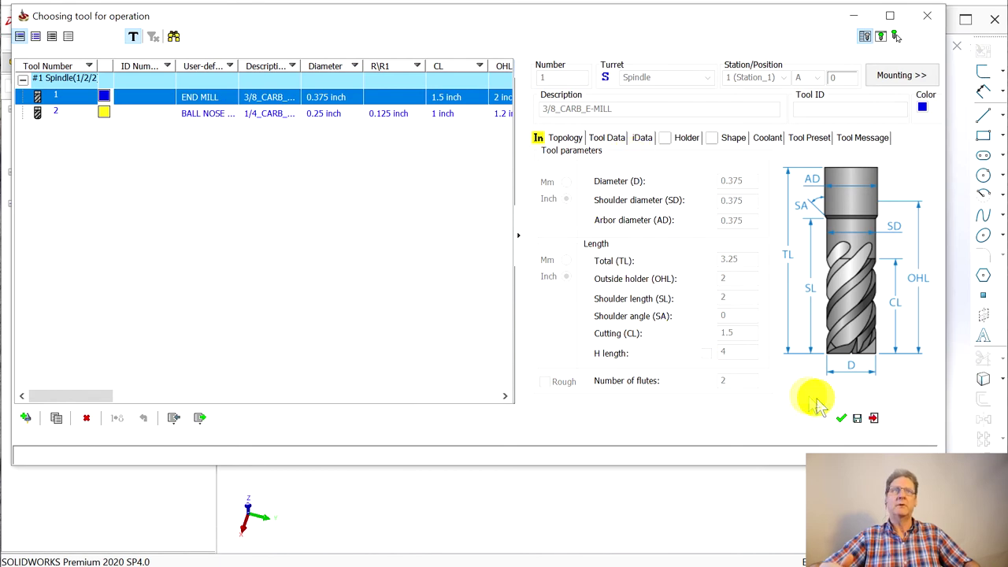
left_click(174, 418)
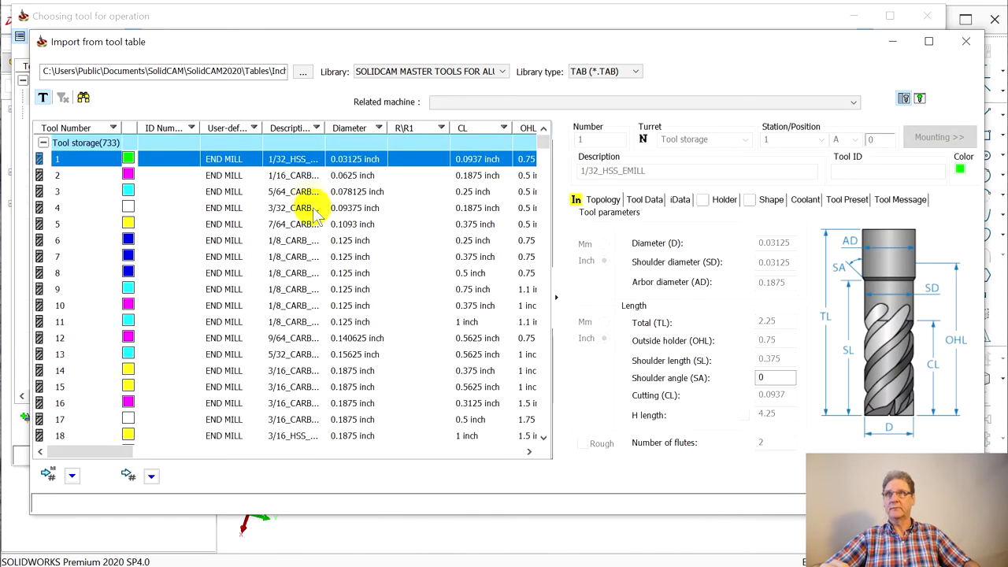
left_click(313, 417)
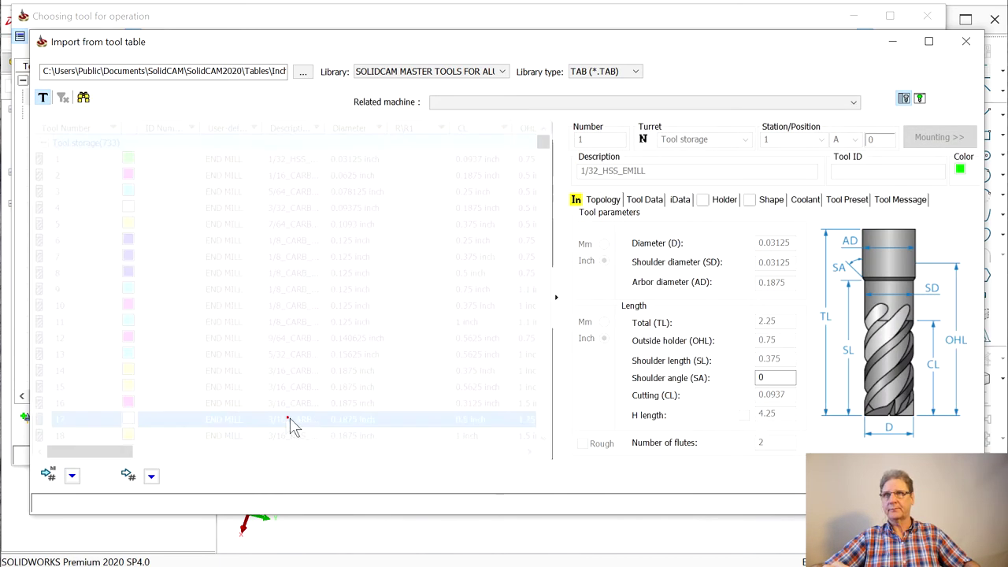
scroll(292, 328, "down", 1)
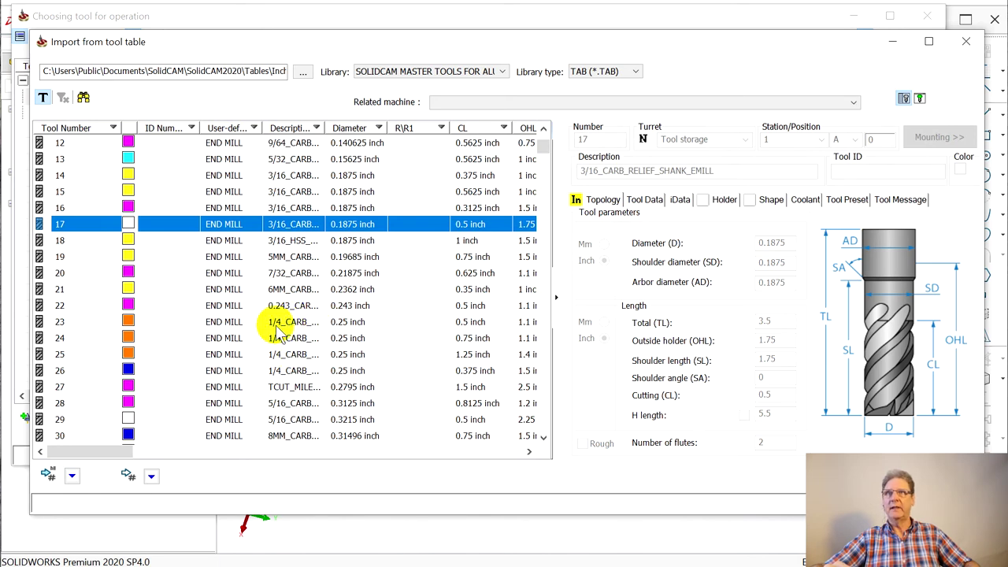
left_click(277, 326)
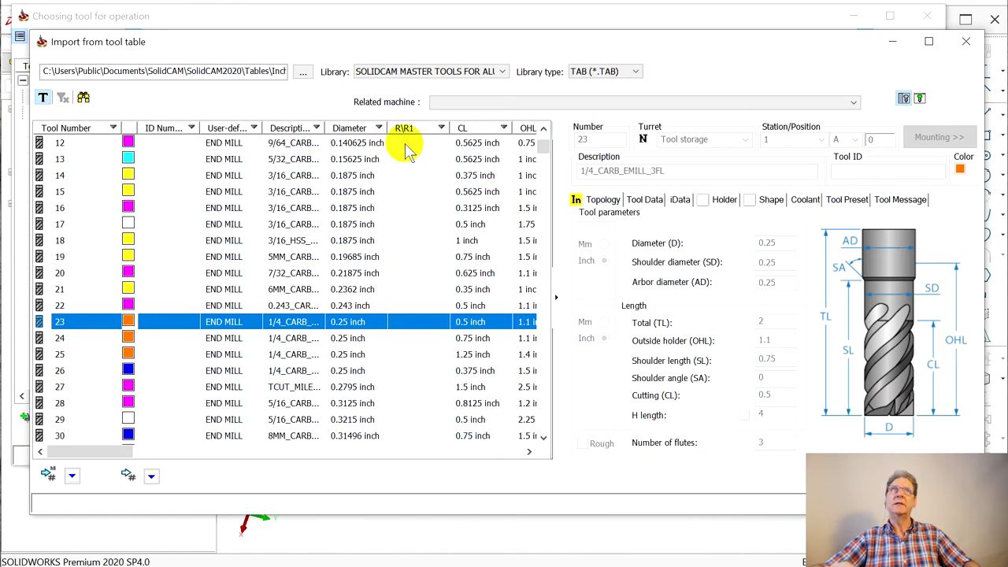
left_click(151, 476)
left_click(290, 510)
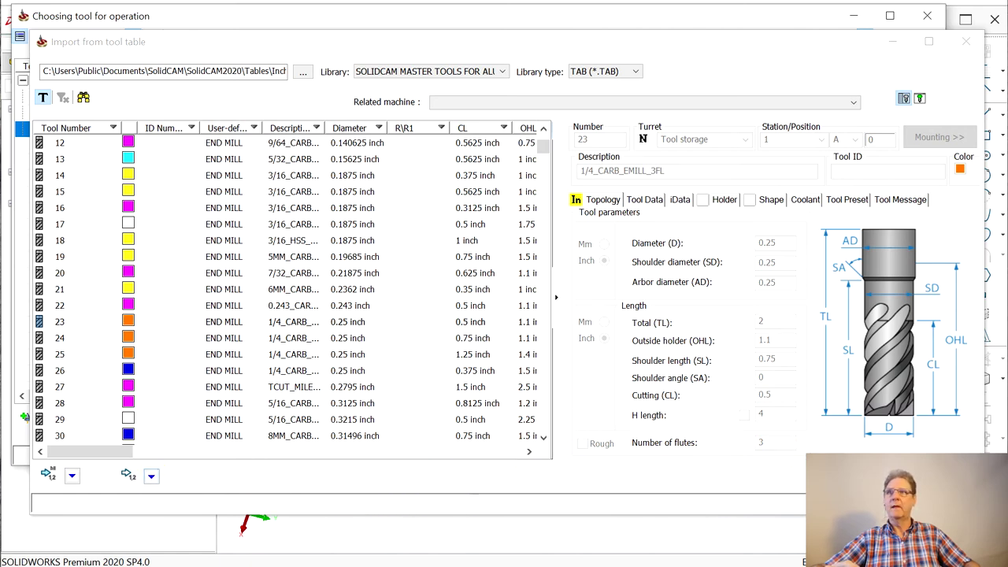
left_click(150, 476)
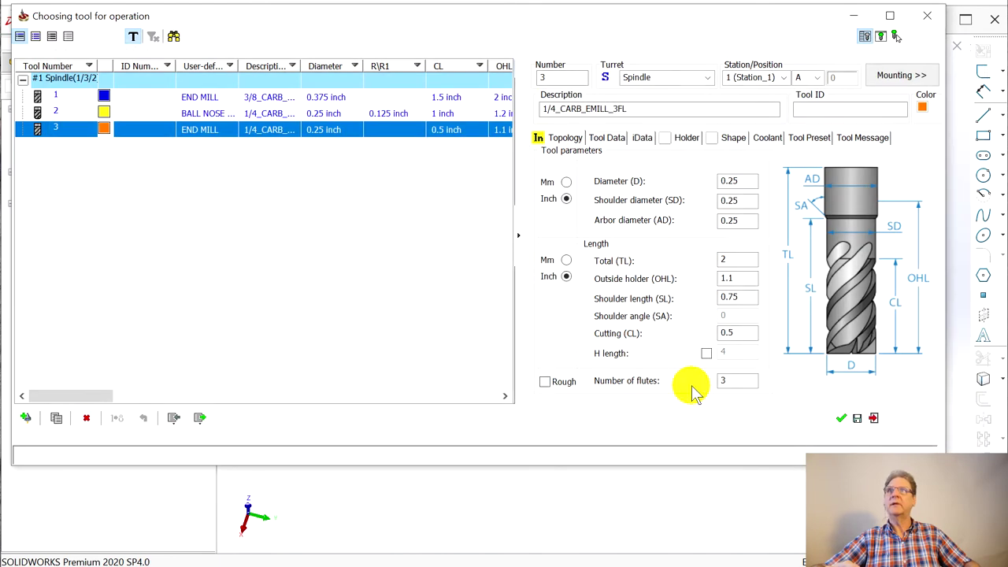
left_click(841, 419)
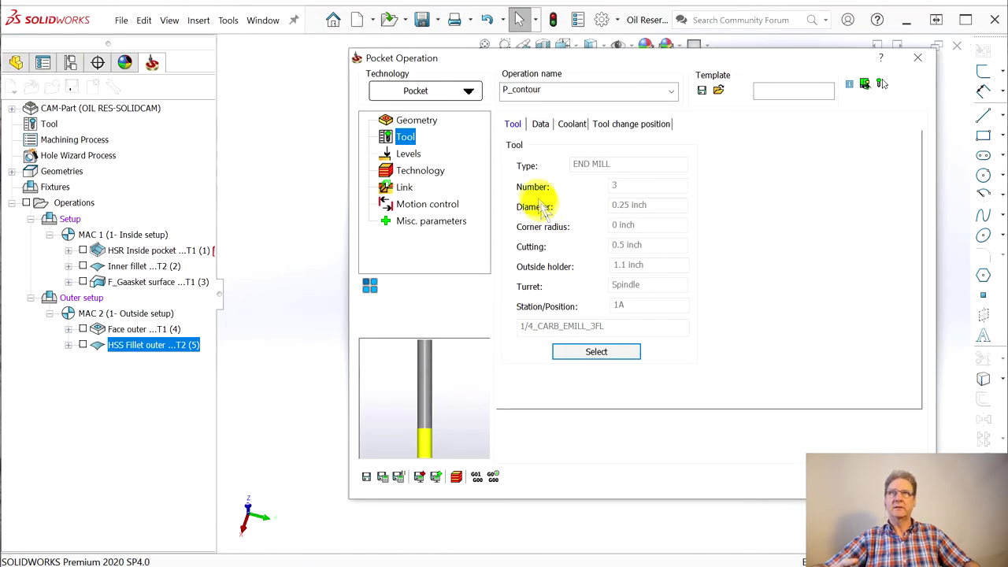
- Set the pocket depth to 0.5 by picking the counterbore floor, then calculate the operation
left_click_drag(557, 65, 994, 58)
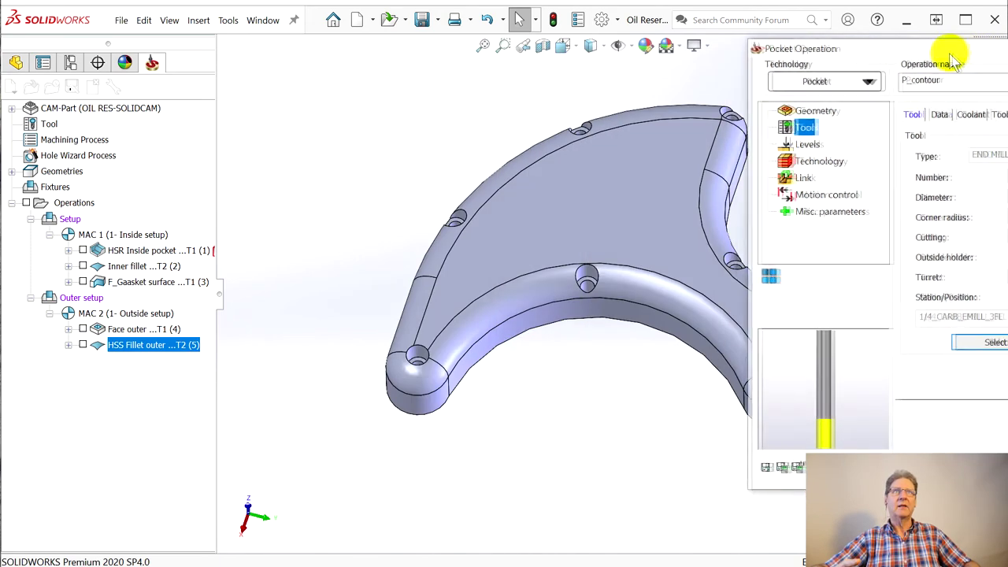
left_click(734, 145)
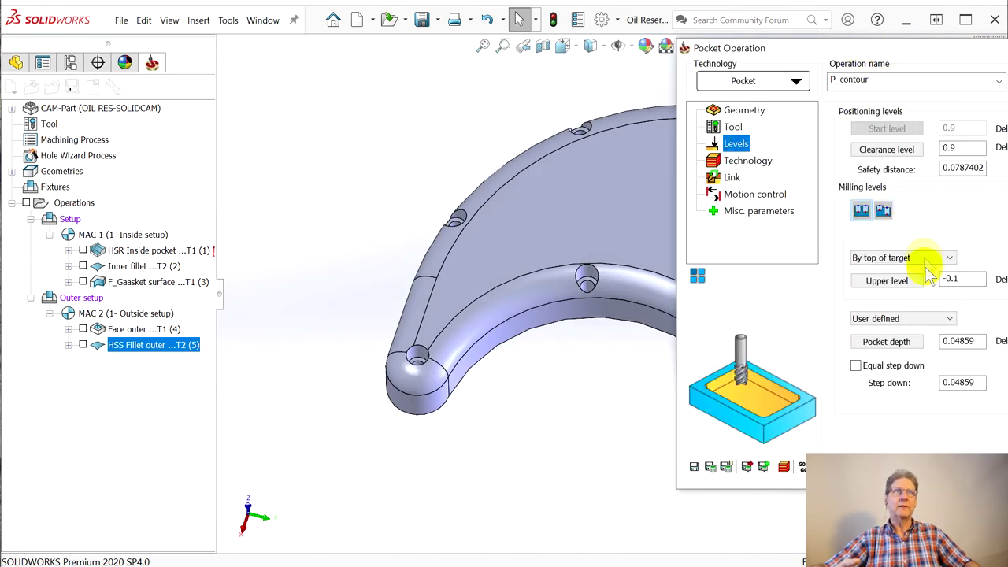
left_click(891, 351)
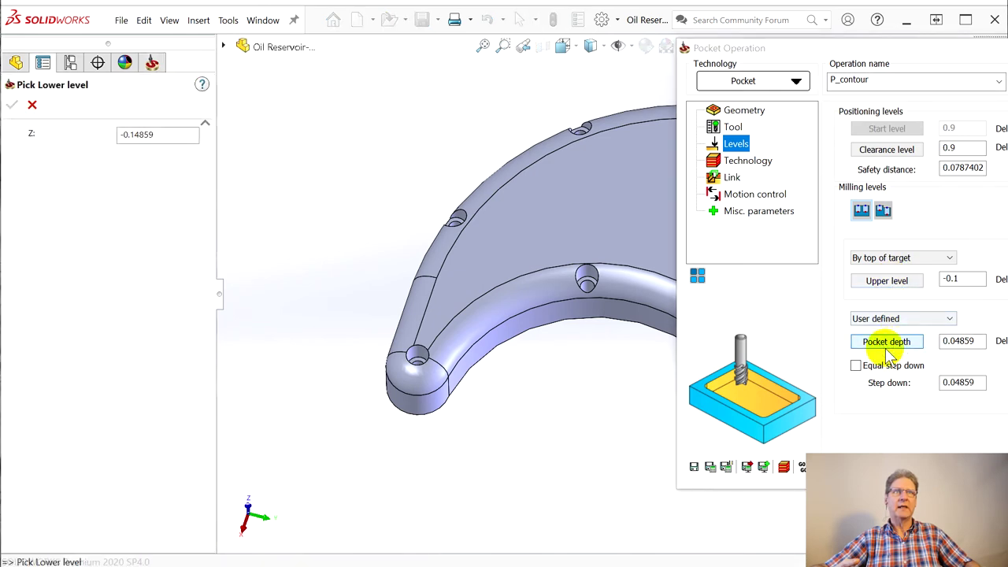
scroll(425, 361, "down", 5)
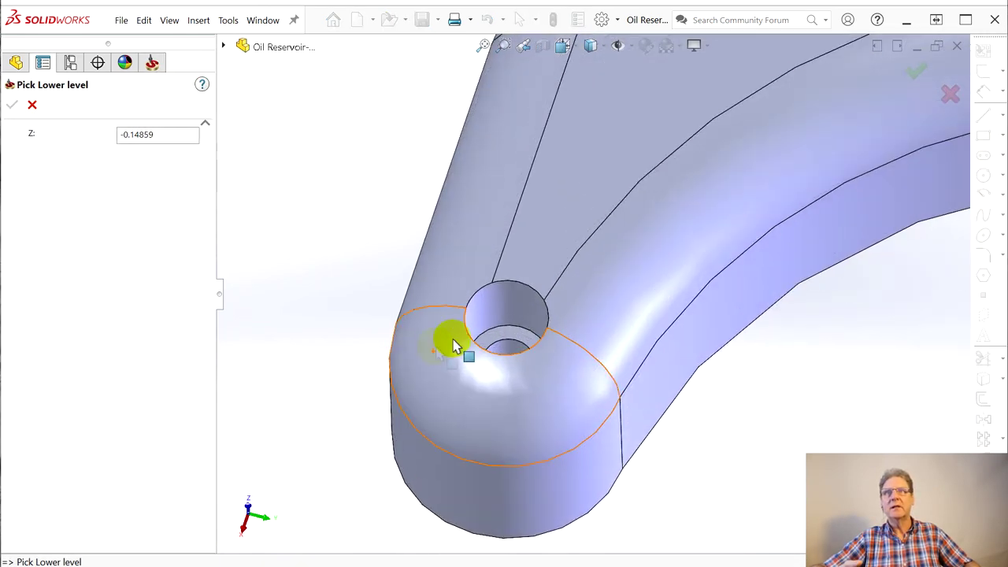
left_click(514, 338)
left_click(32, 105)
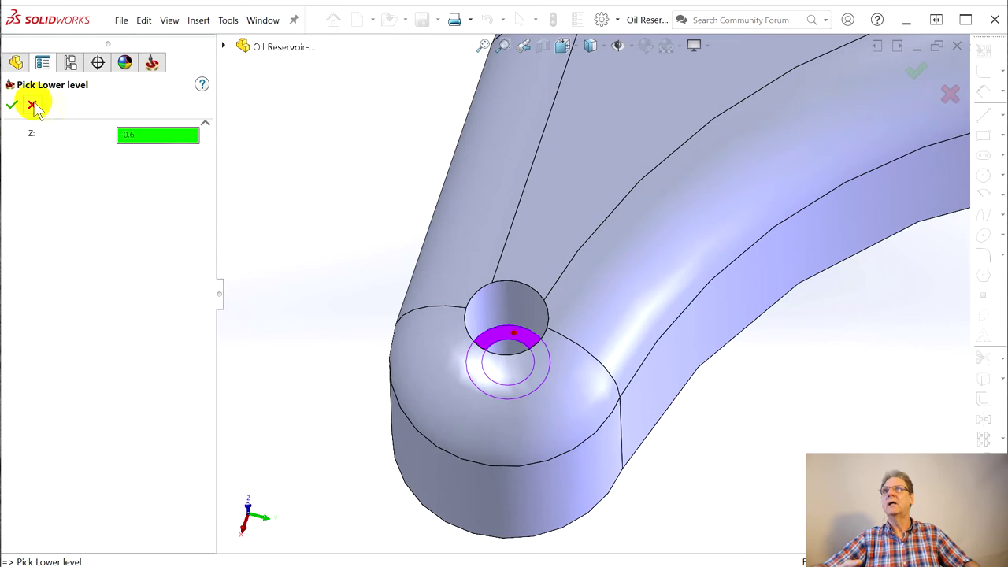
left_click(13, 107)
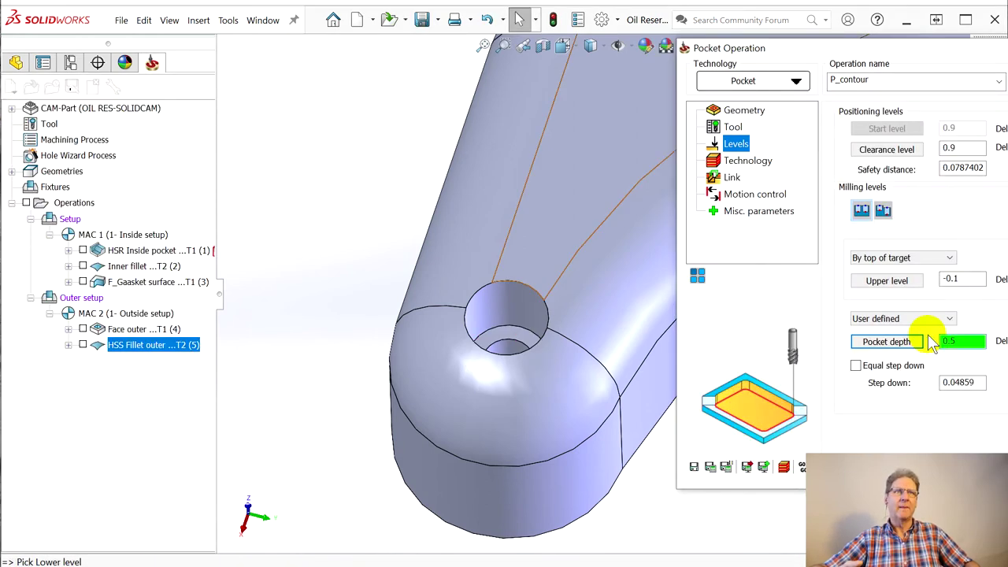
left_click(726, 468)
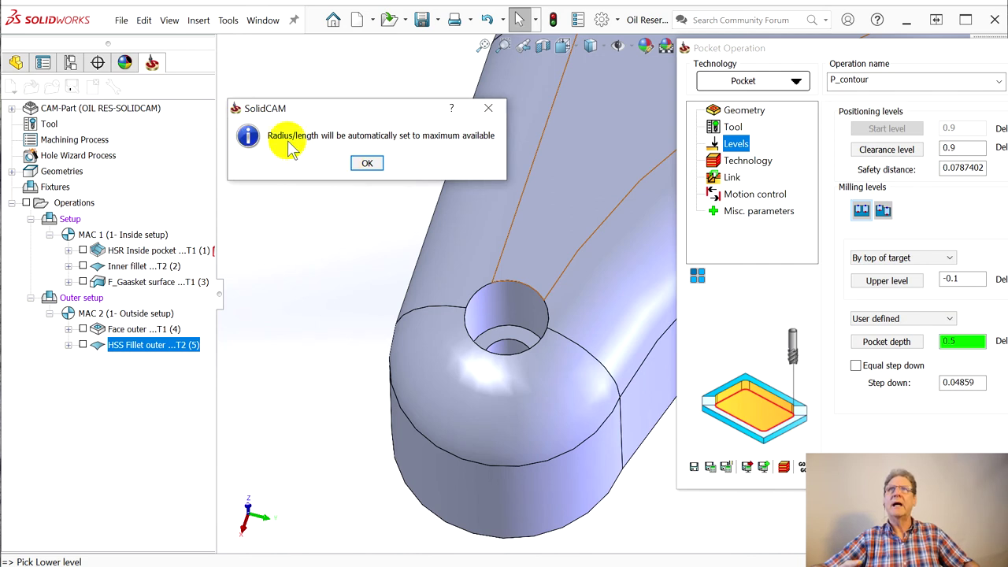
left_click(367, 164)
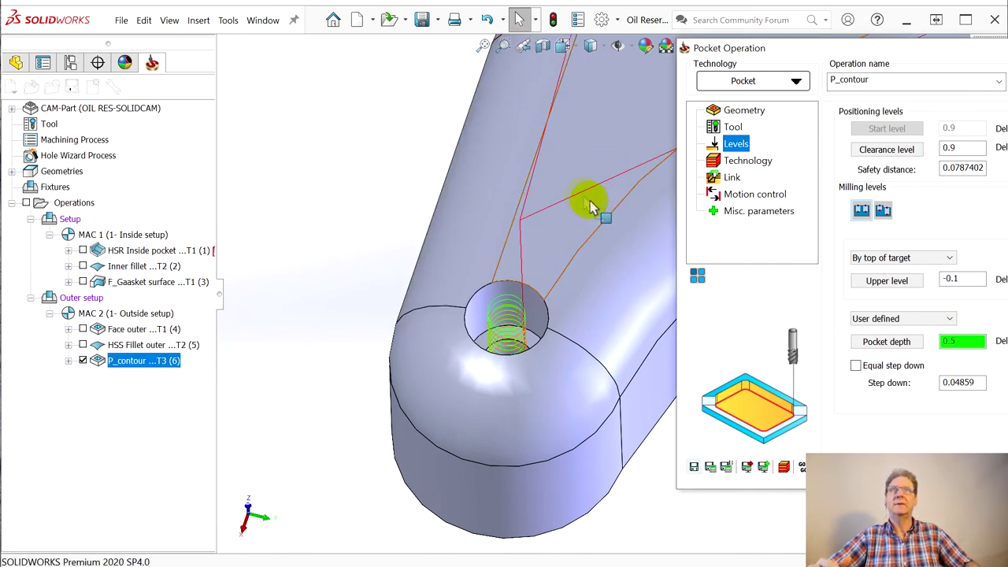
- Set the upper level to -0.1 from the top face and recalculate the helical toolpath
middle_click_drag(535, 282, 600, 236)
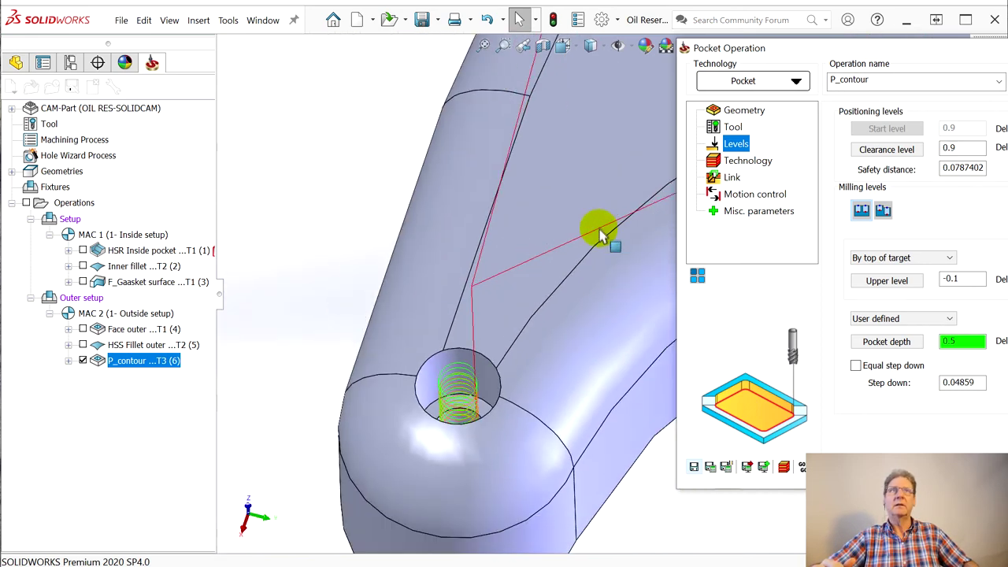
left_click(880, 282)
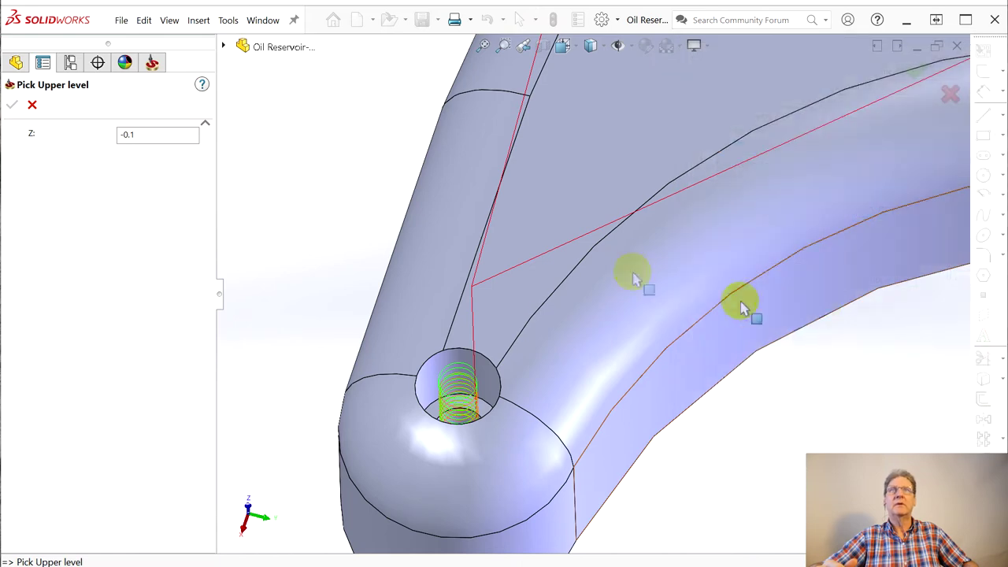
left_click(598, 176)
left_click(129, 132)
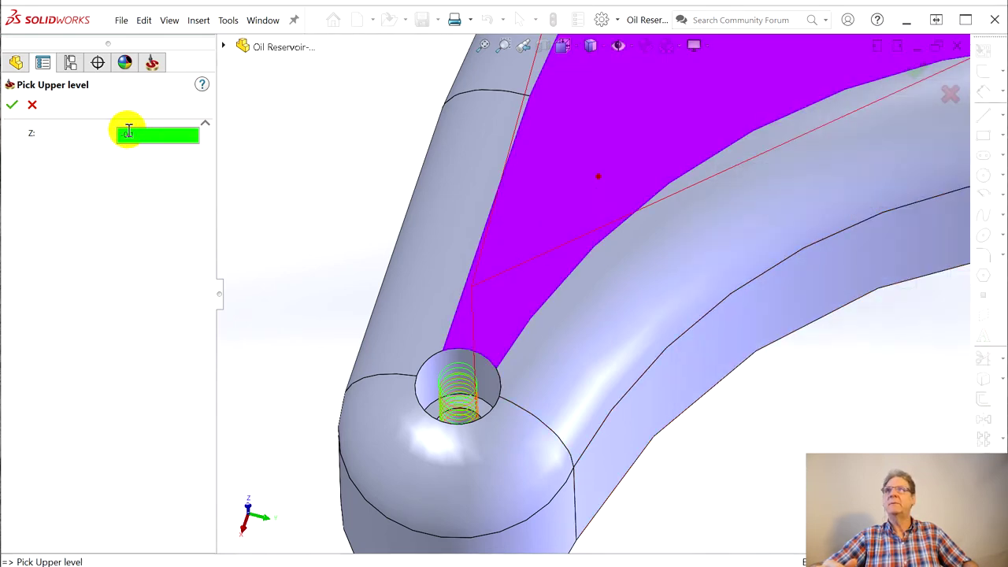
left_click(13, 107)
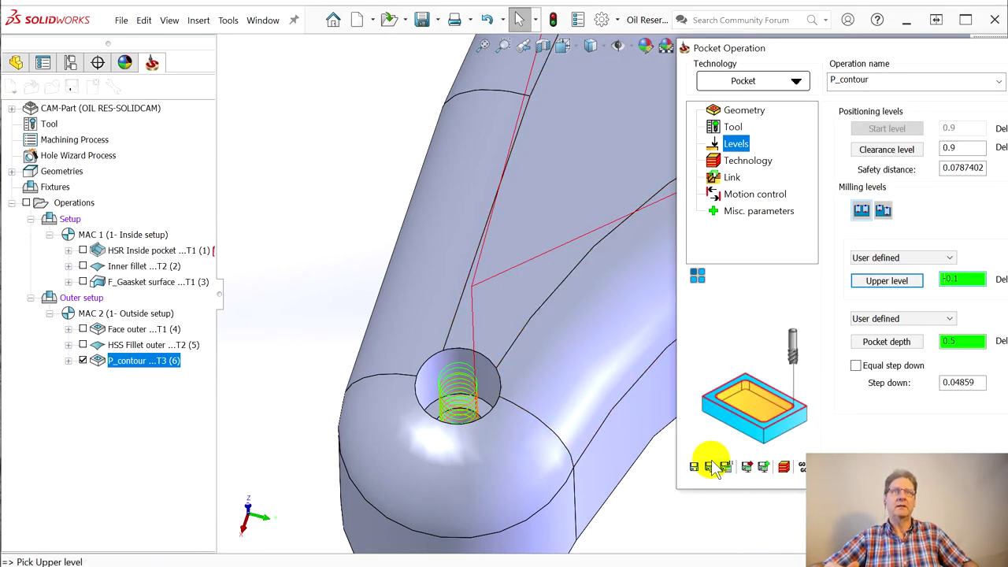
left_click(377, 136)
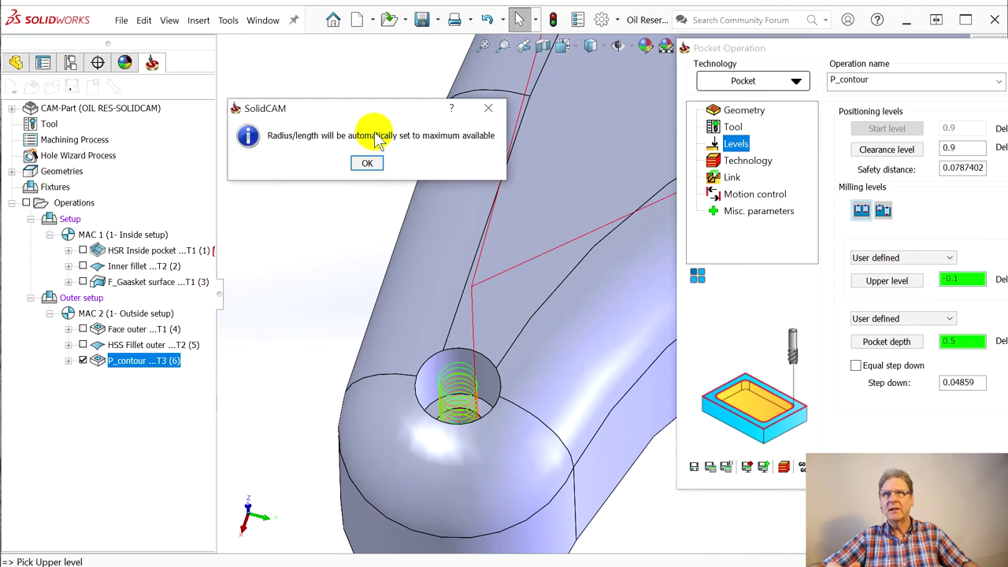
left_click(370, 165)
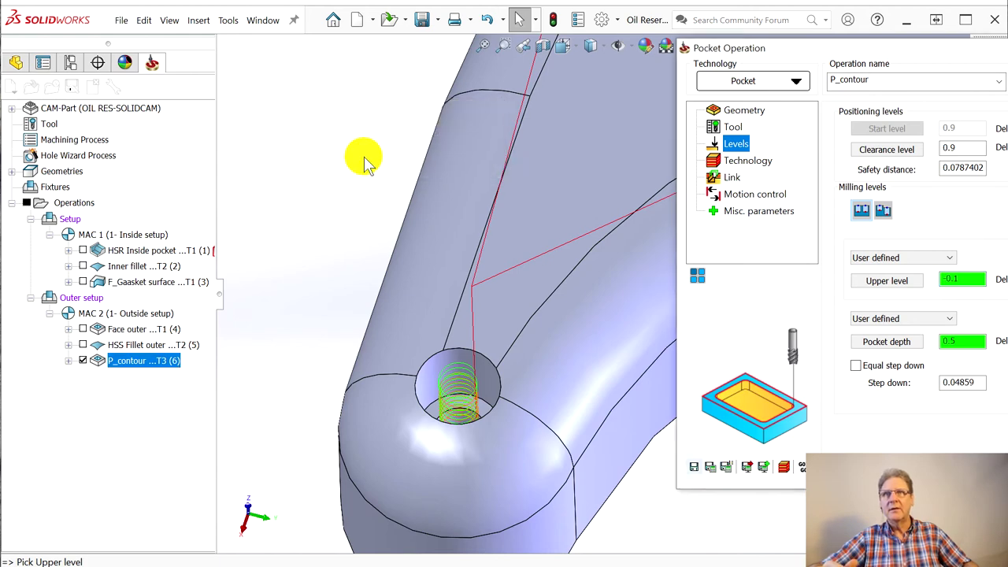
middle_click_drag(595, 209, 596, 172)
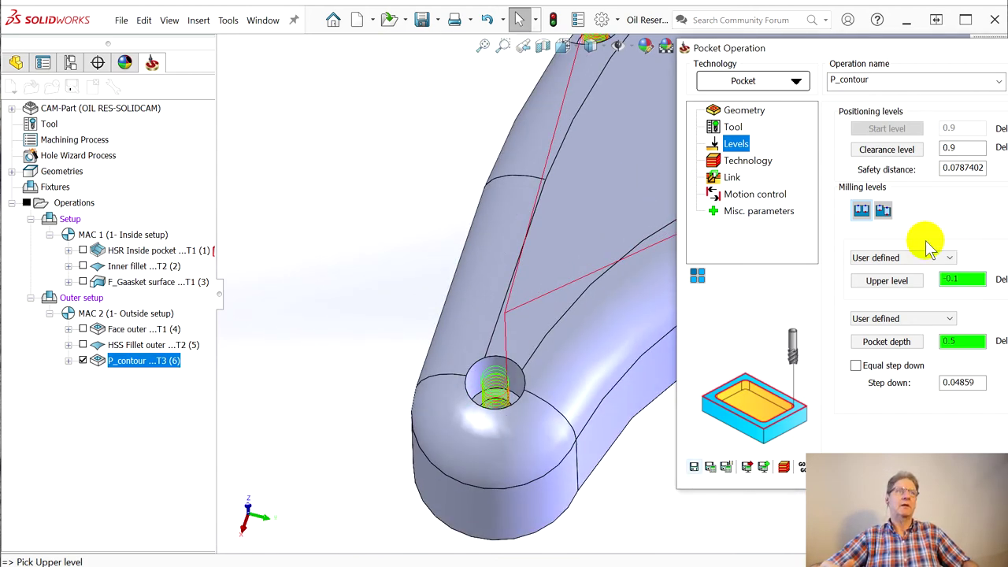
middle_click_drag(661, 237, 814, 202)
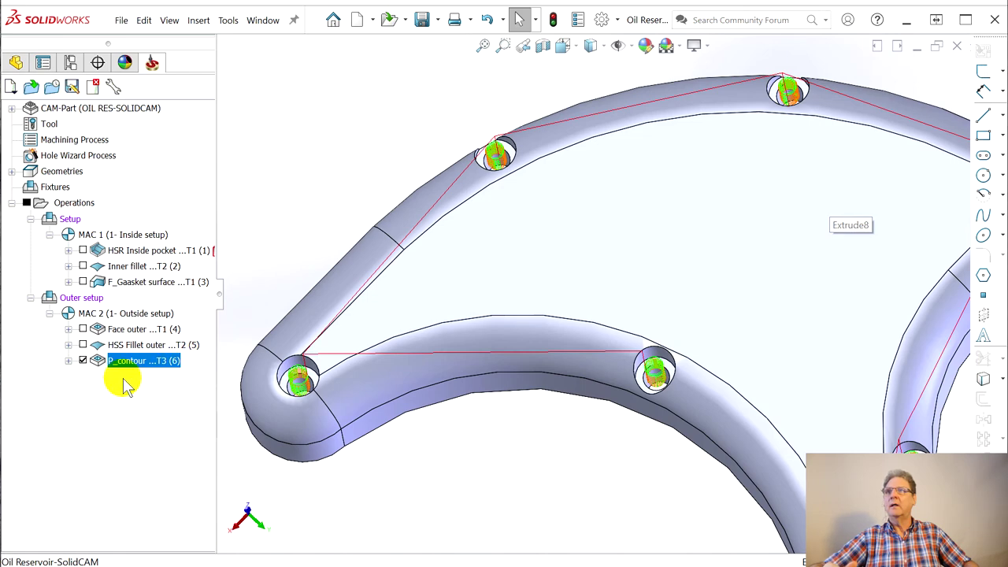
- Hide P_contour's toolpath, then add another Pocket operation with a new geometry
left_click(82, 360)
right_click(114, 360)
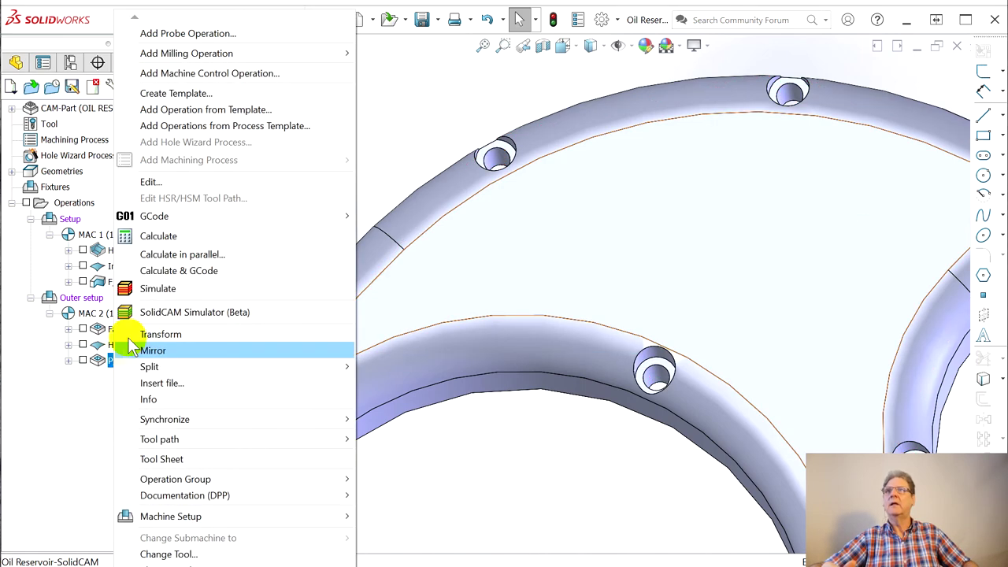
mouse_move(175, 52)
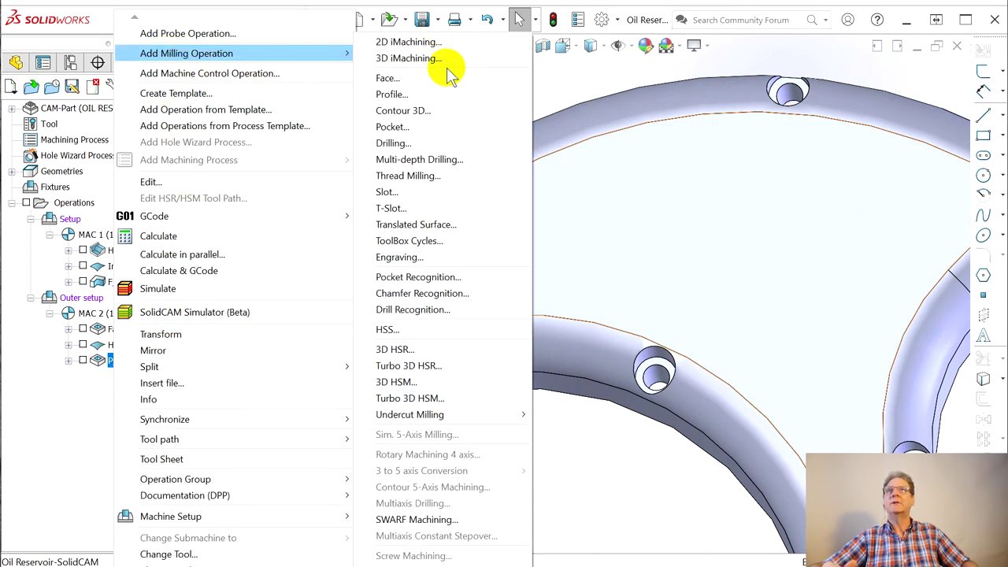
left_click(438, 129)
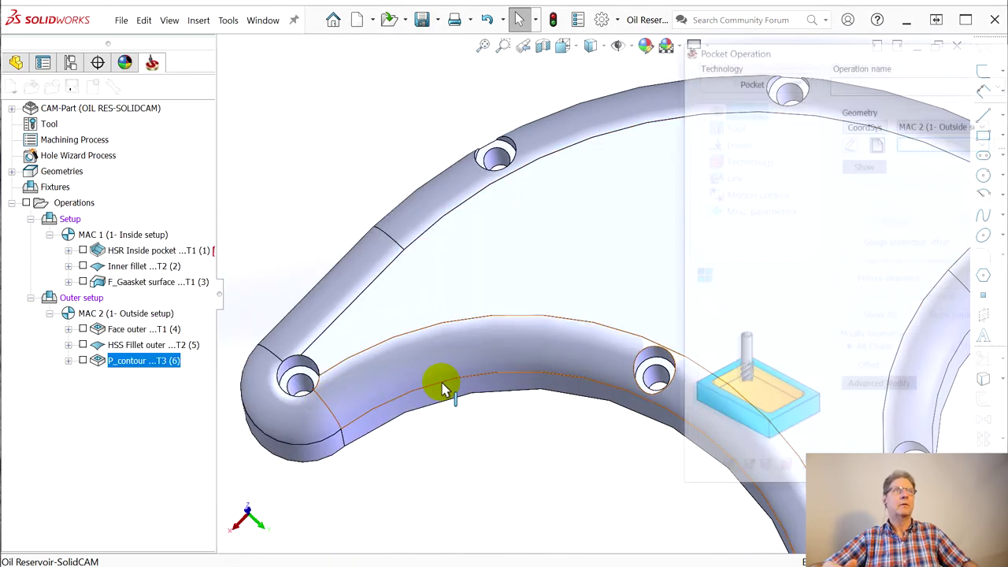
left_click(874, 144)
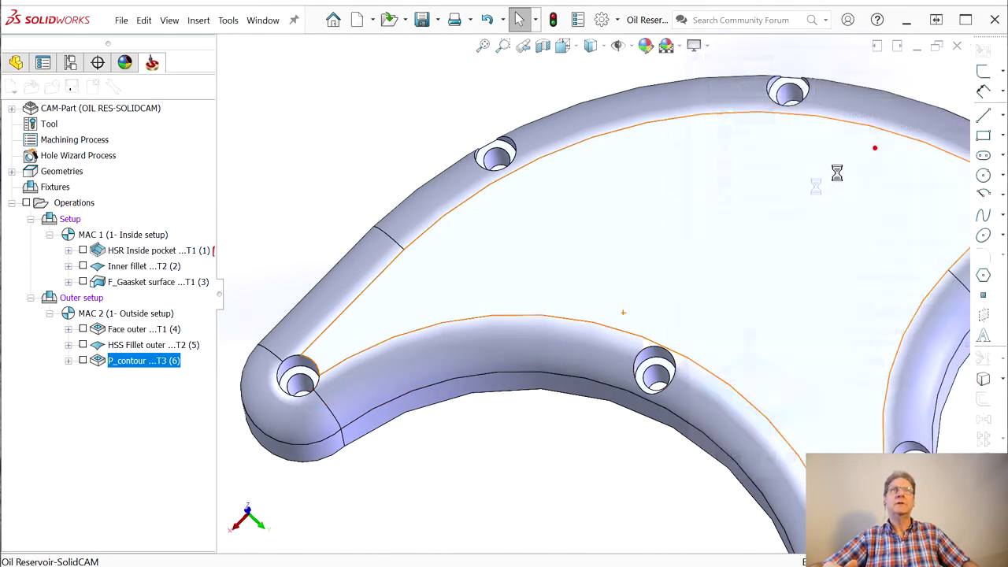
- Pick each counterbore hole edge as its own chain in contour2 and confirm the geometry
left_click(306, 379)
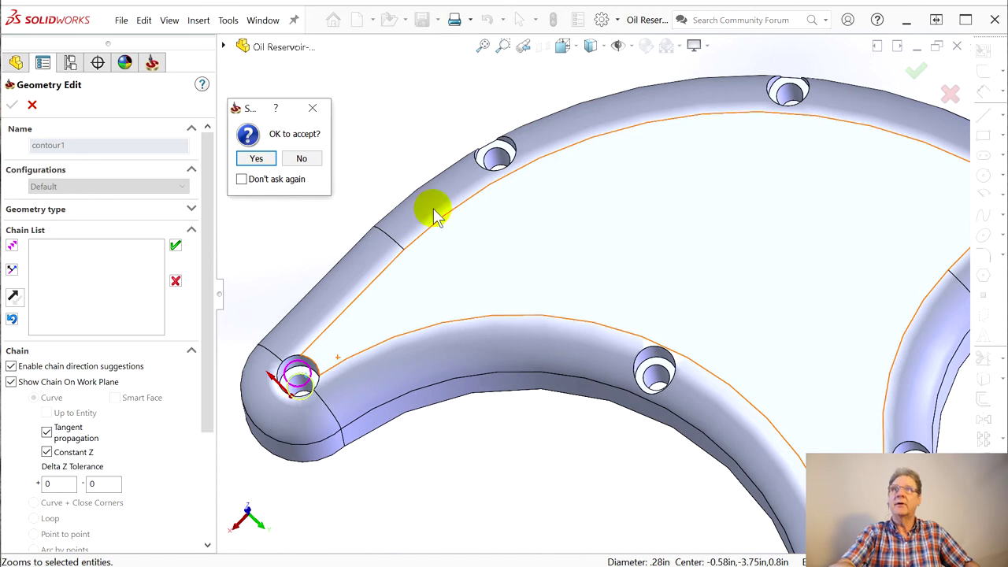
key("Return")
left_click(505, 156)
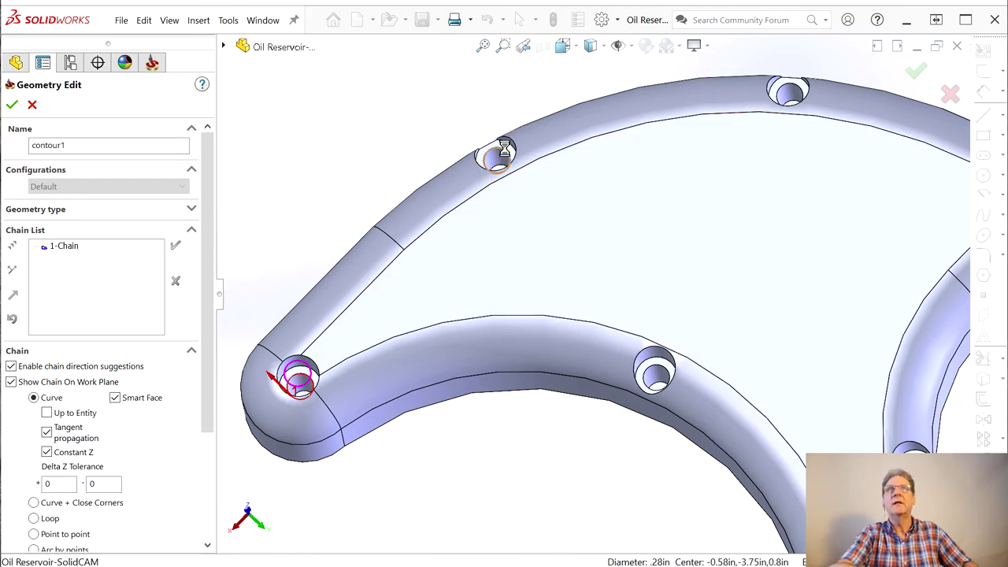
left_click(260, 156)
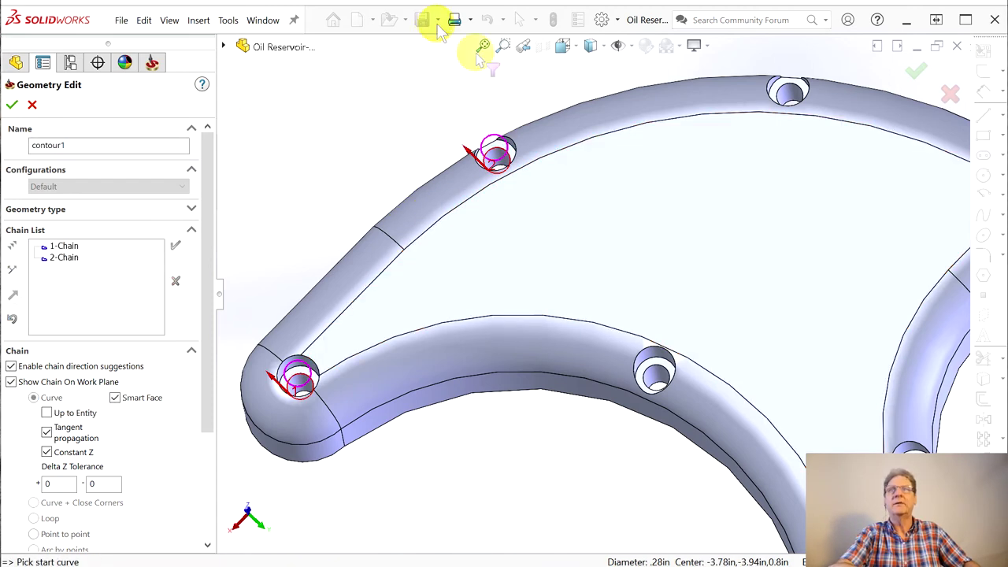
left_click(797, 92)
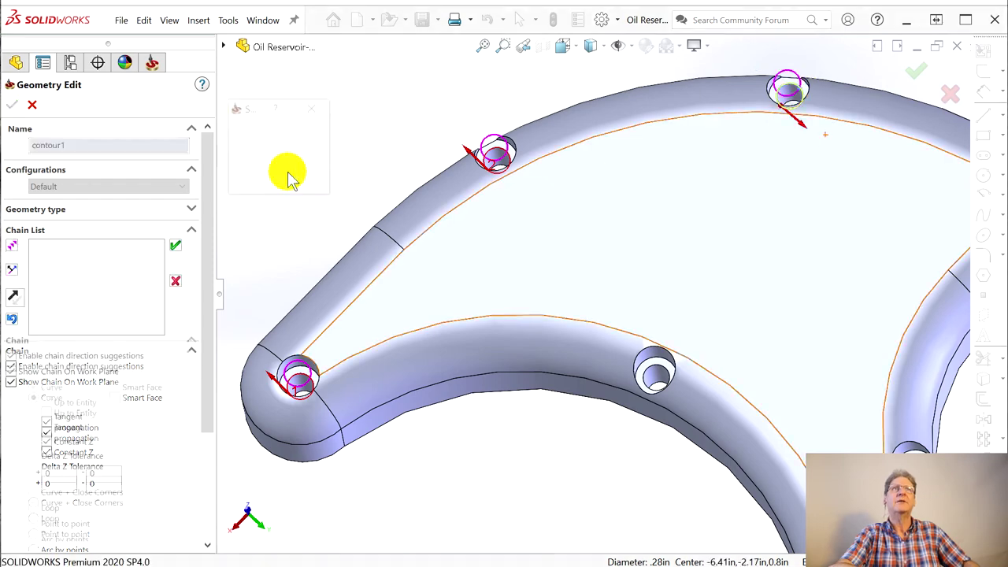
left_click(288, 173)
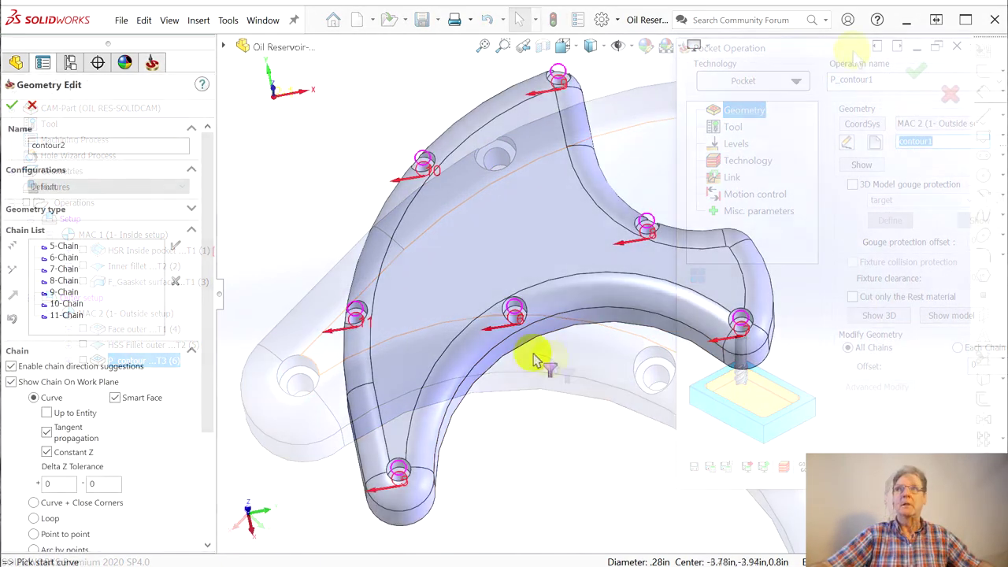
middle_click_drag(576, 420, 578, 394)
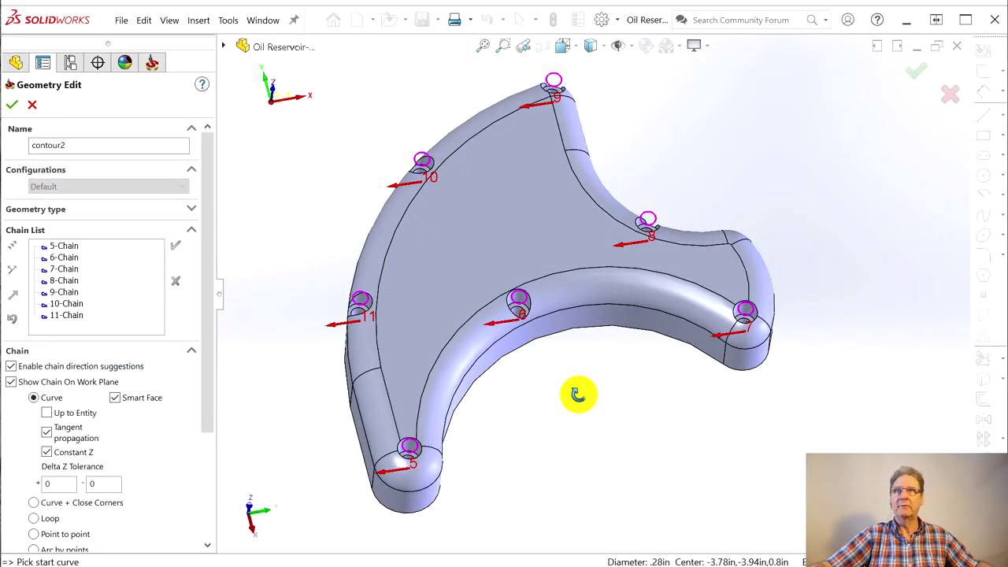
scroll(526, 314, "down", 3)
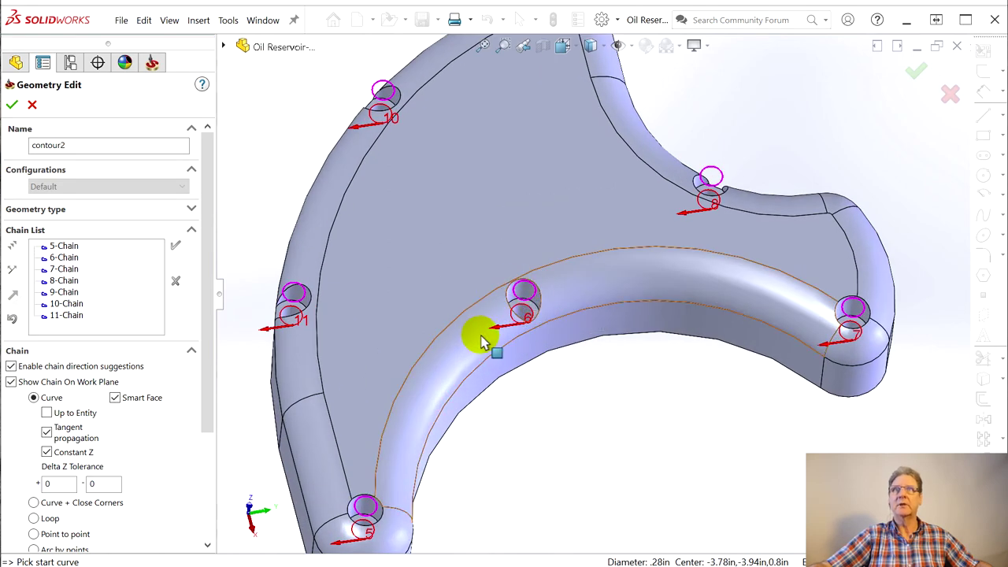
middle_click_drag(593, 252, 659, 418)
left_click(520, 358)
left_click(11, 104)
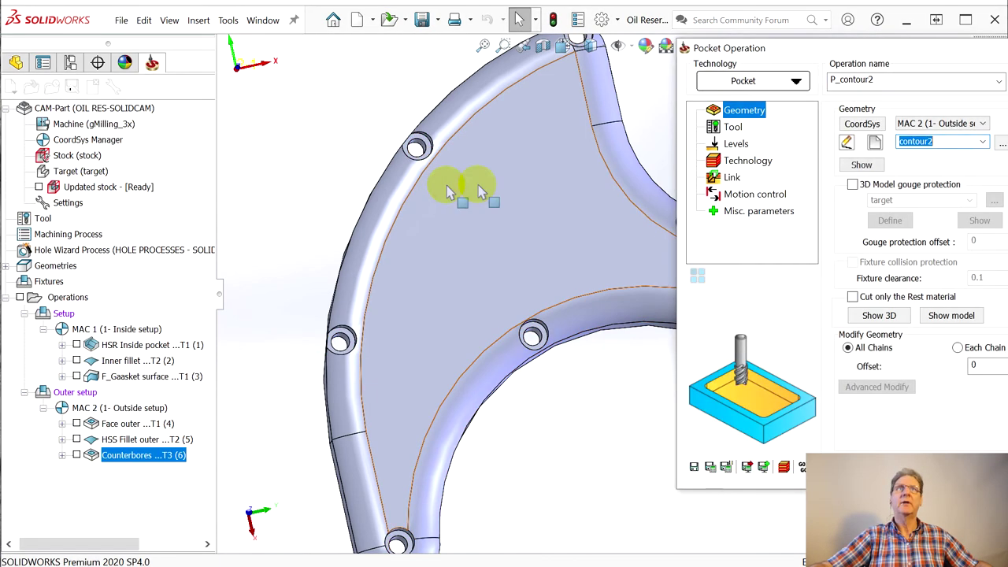
- Import the 0.125 inch 1/8_CARB_EMILL_4FL end mill from SOLIDCAM MASTER TOOLS FOR ALUMINUM as tool 4
left_click(730, 127)
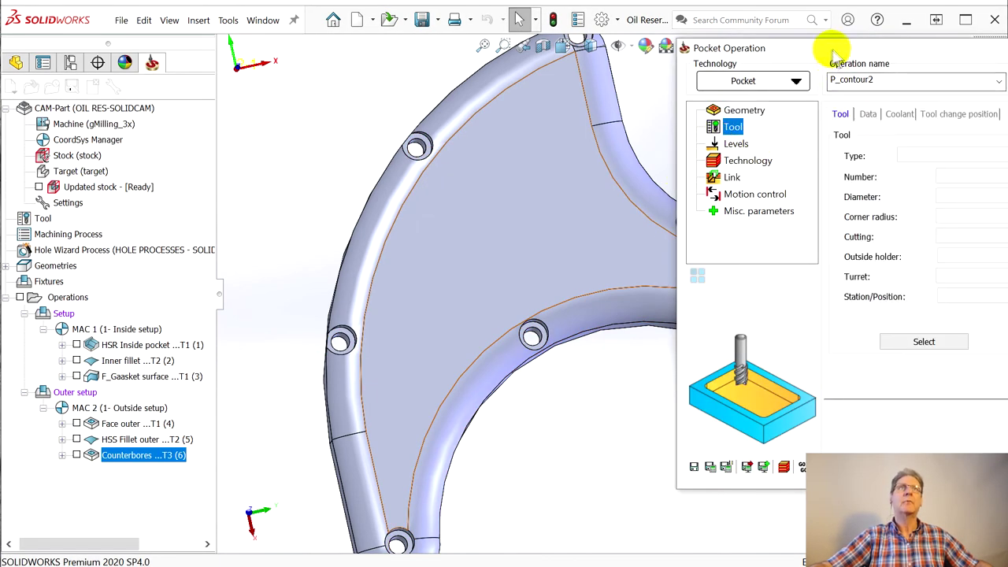
left_click_drag(835, 44, 333, 39)
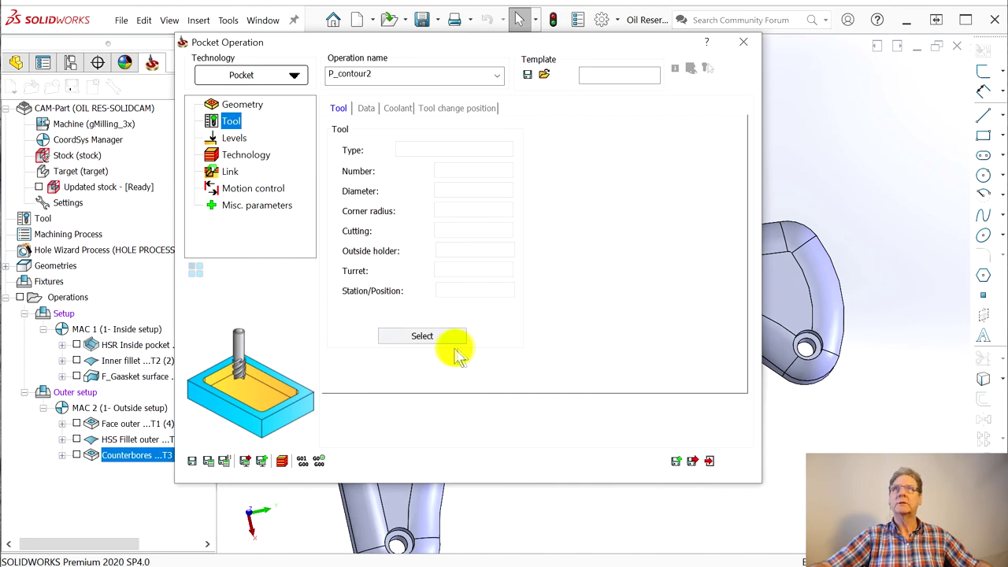
left_click(412, 336)
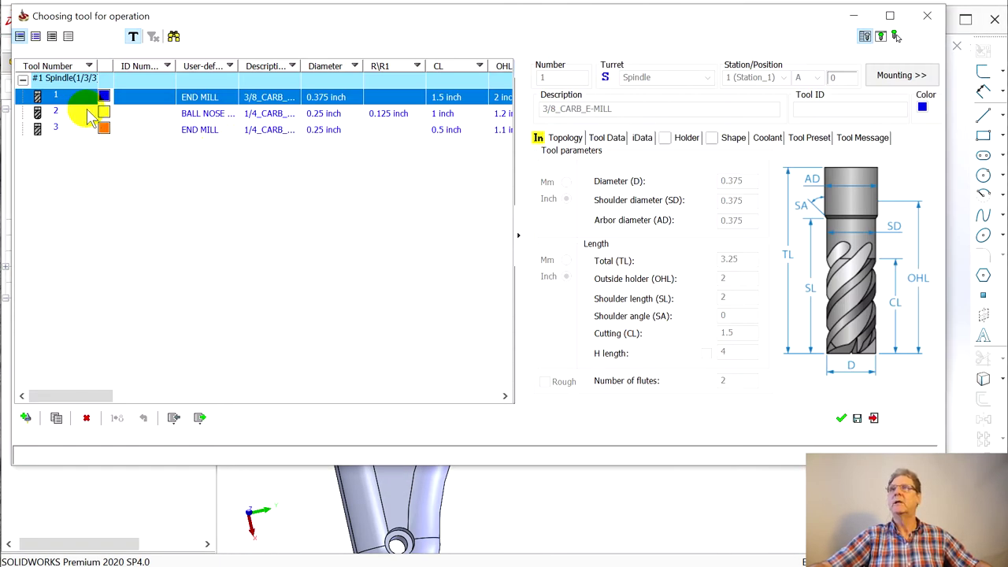
left_click(173, 418)
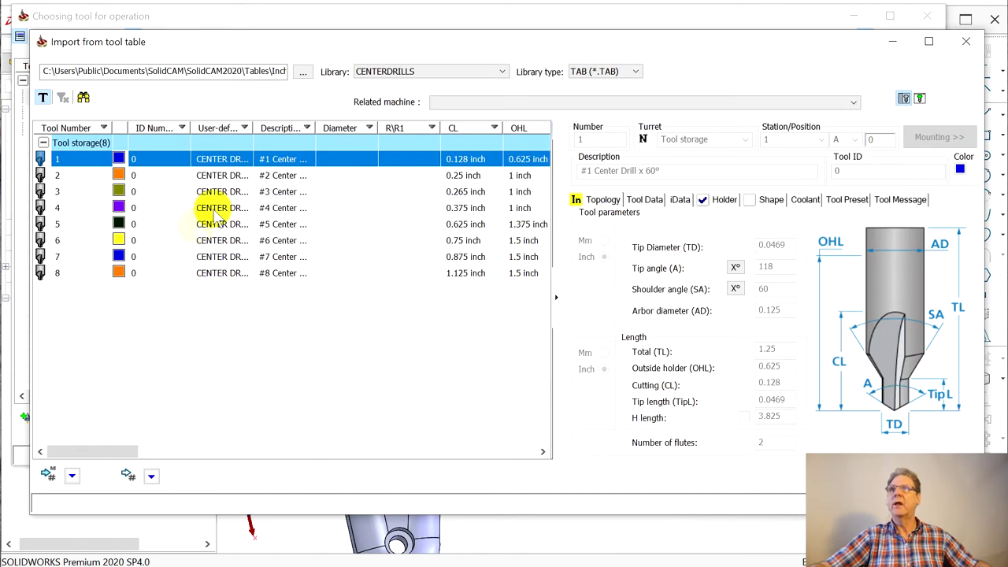
left_click(447, 69)
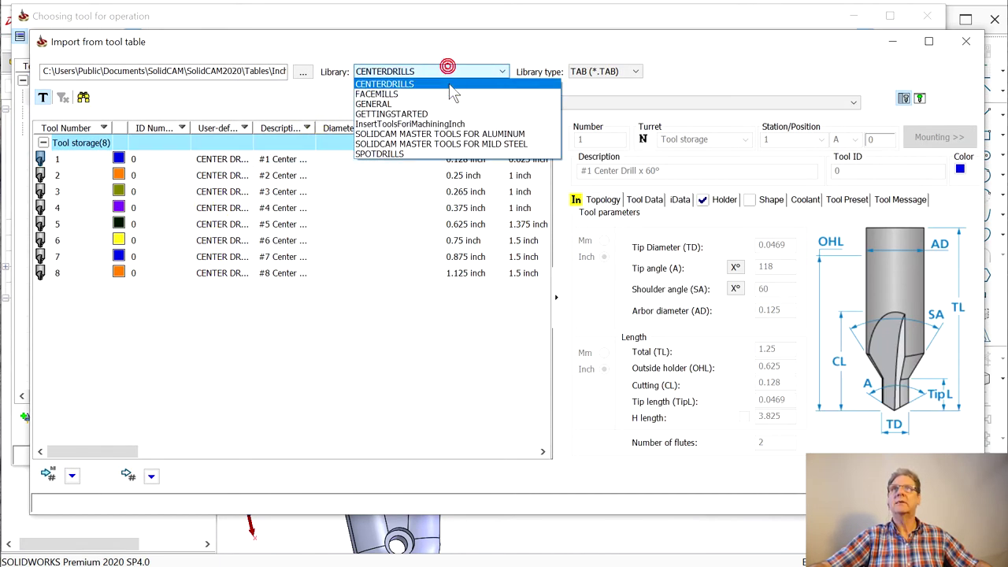
left_click(417, 134)
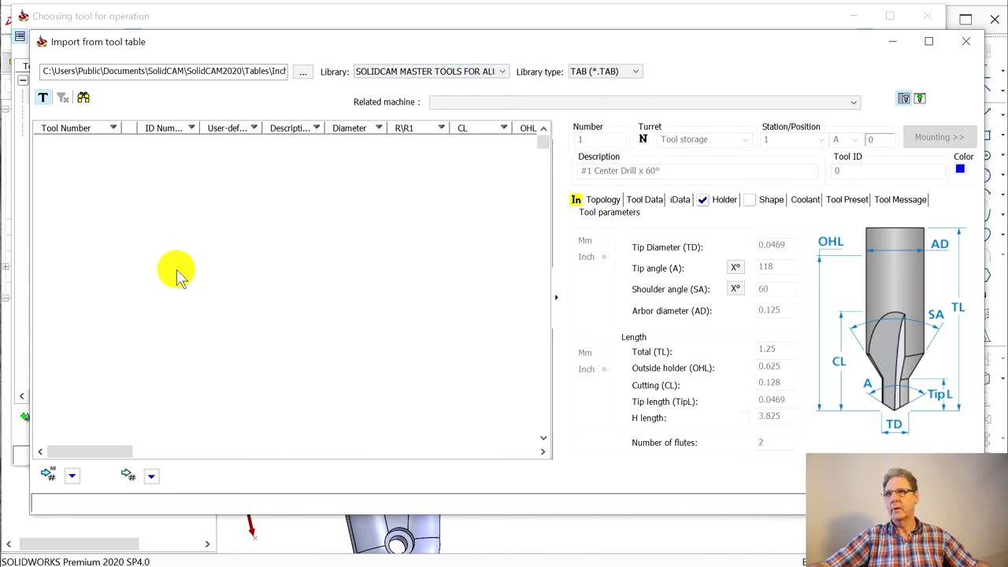
left_click(296, 290)
left_click(293, 321)
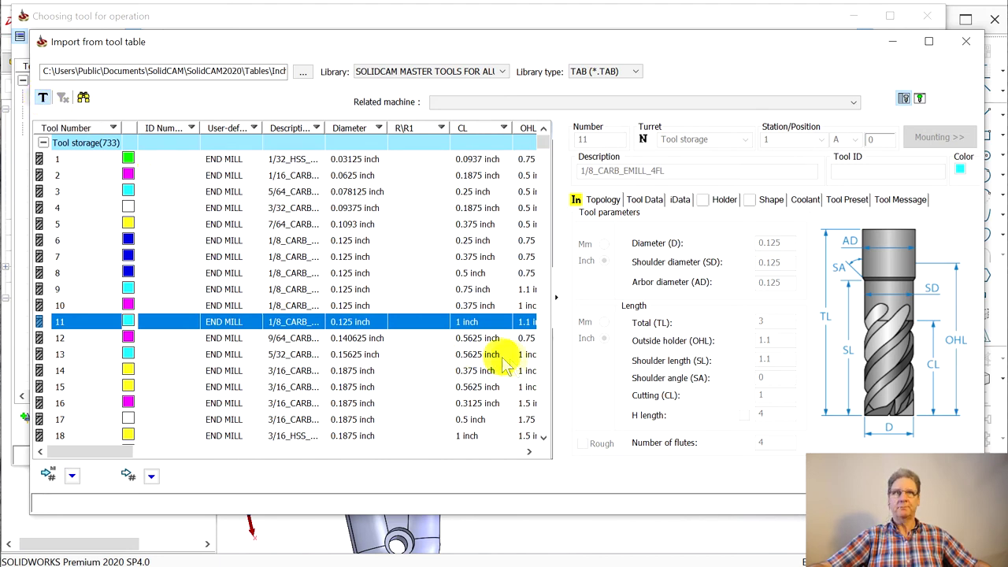
left_click(151, 475)
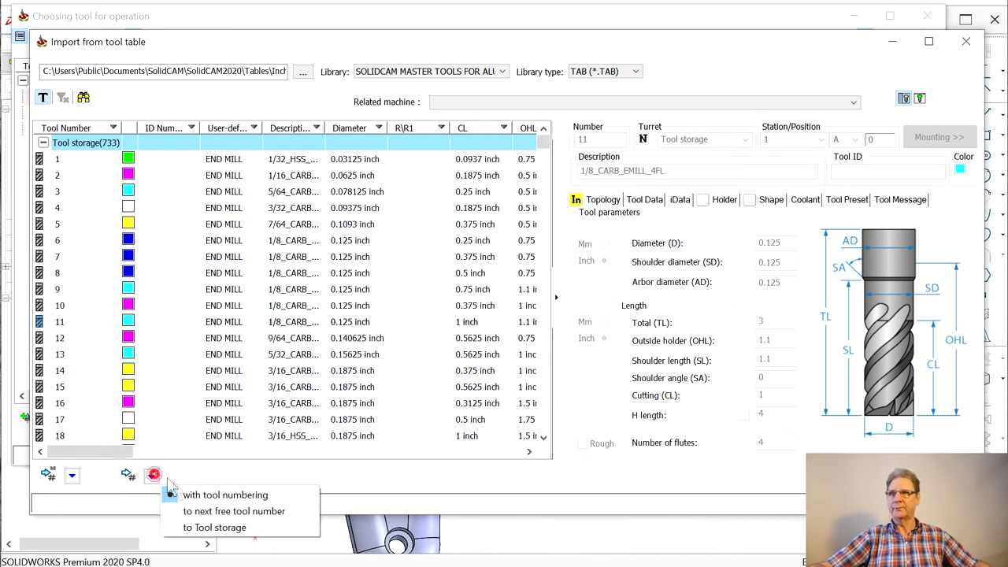
left_click(197, 510)
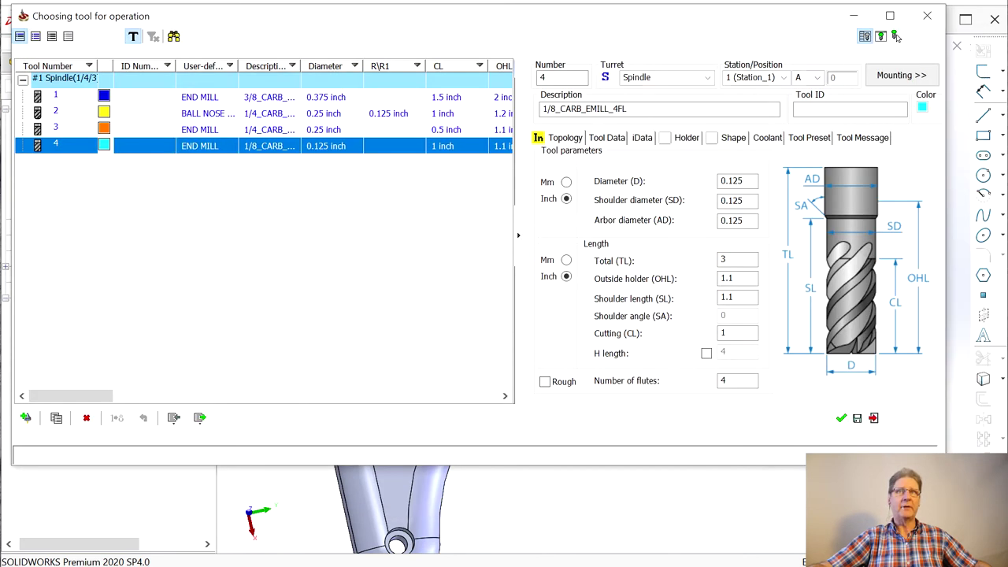
left_click(842, 419)
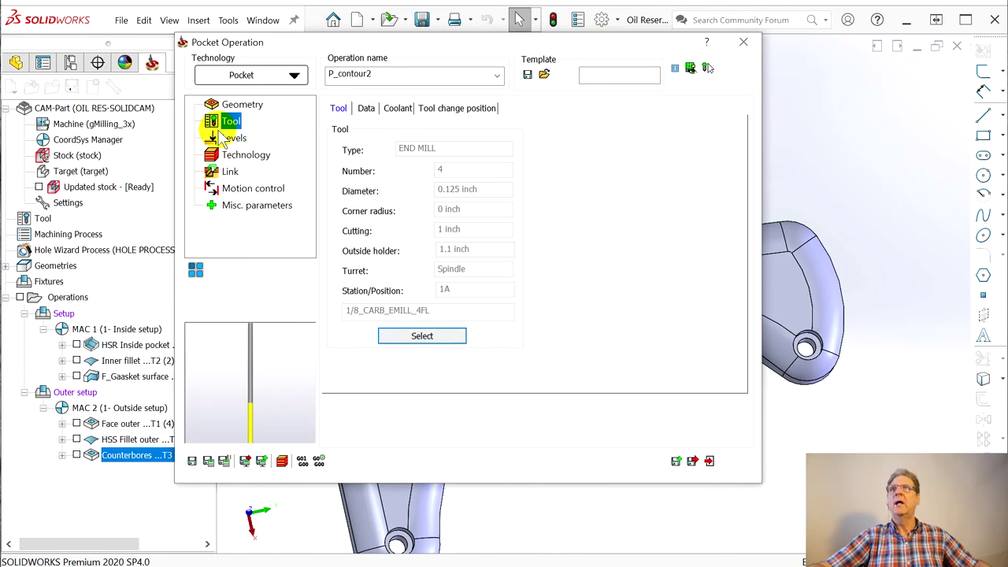
- Pick the counterbore edge for upper level -0.6 and the bottom face edge for pocket depth 0.82
left_click(223, 138)
left_click_drag(368, 44, 743, 44)
left_click(760, 277)
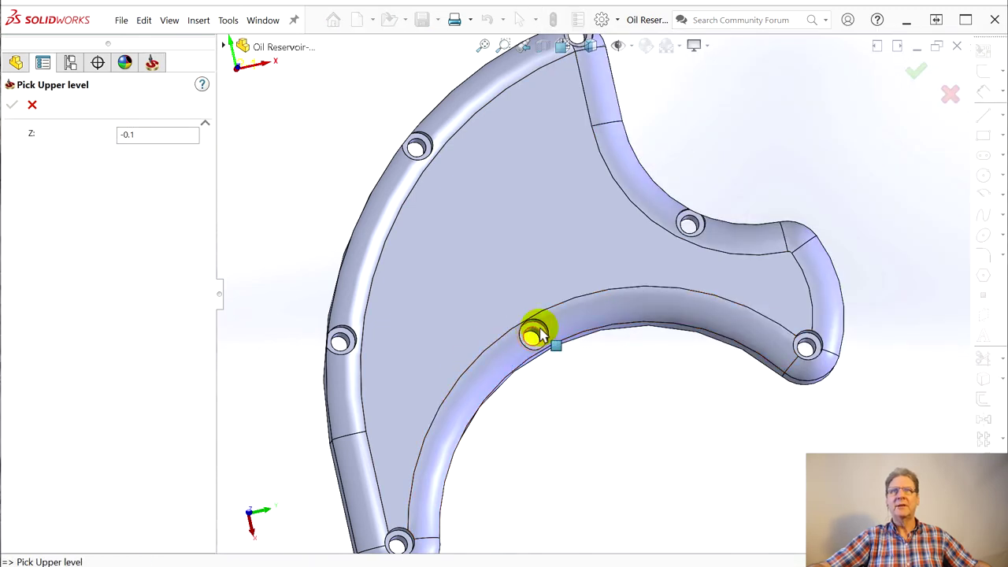
left_click(538, 334)
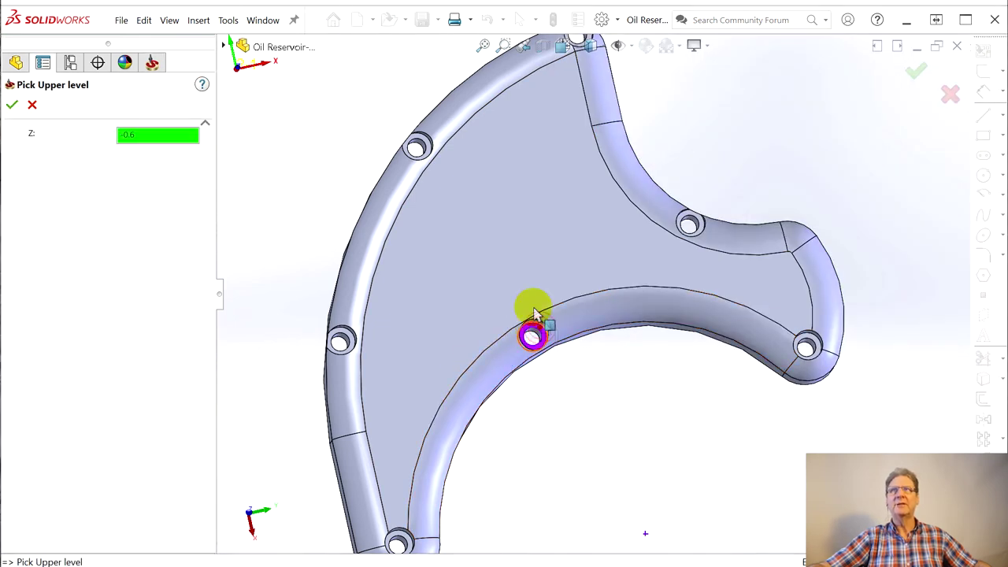
left_click(13, 105)
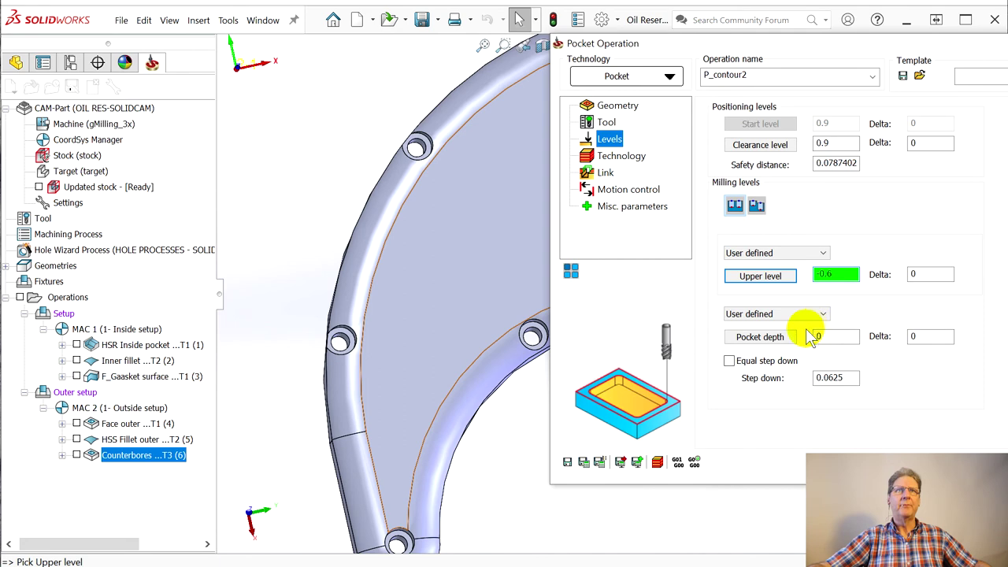
left_click(766, 340)
middle_click_drag(585, 484, 603, 231)
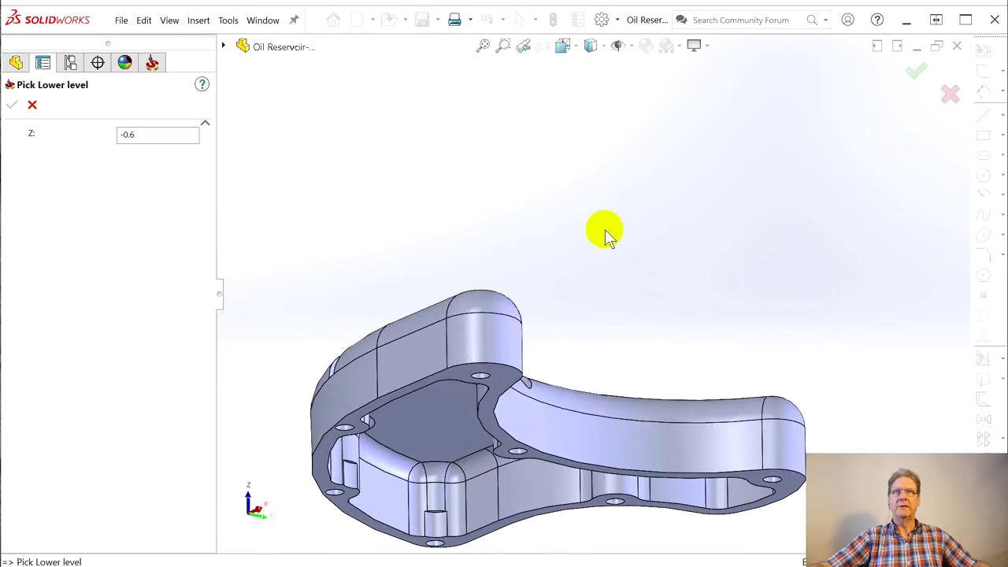
left_click(504, 386)
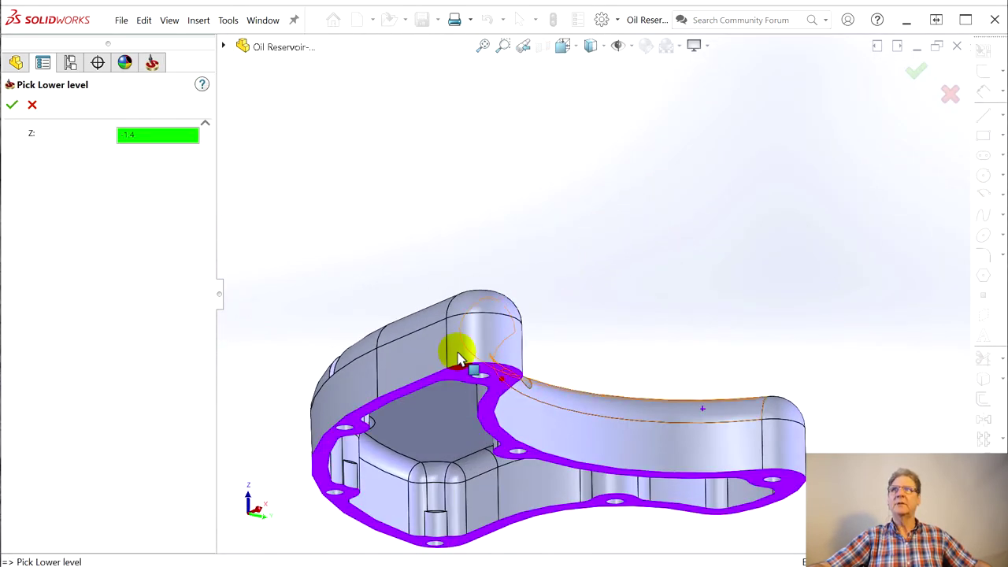
left_click(11, 105)
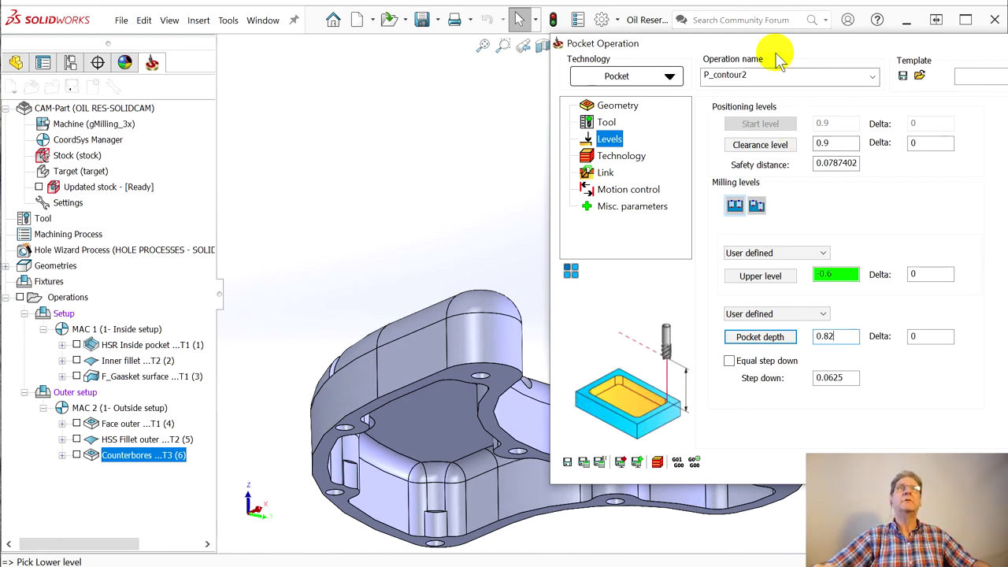
left_click_drag(776, 53, 934, 56)
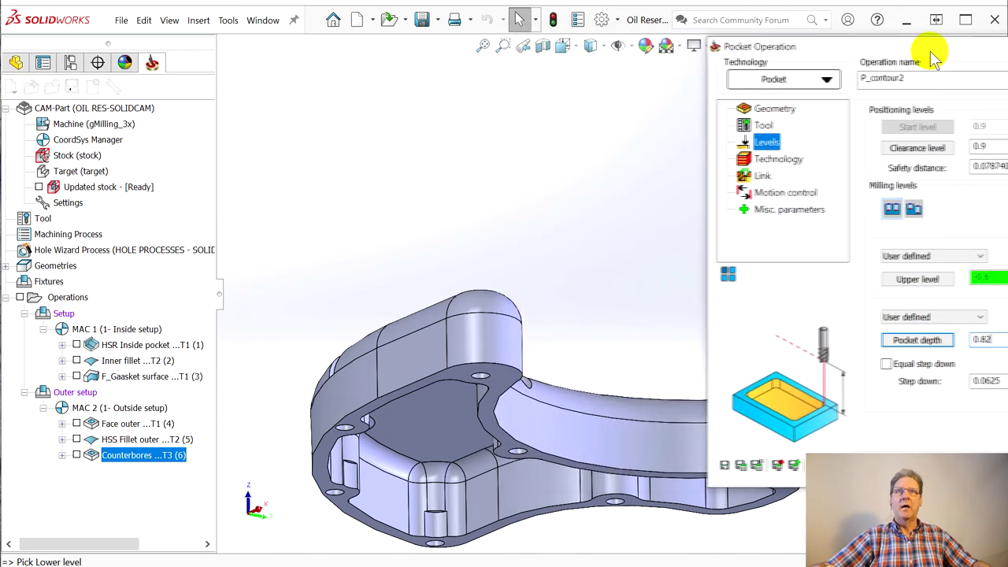
- Calculate the P_contour2 pocket toolpath, inspect it down the counterbore axis, then save and close
left_click(758, 468)
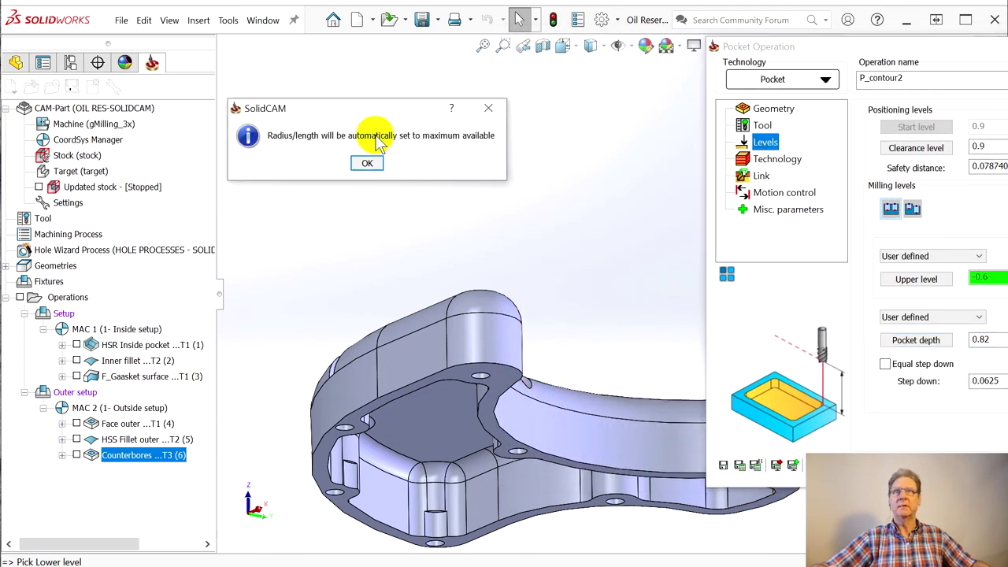
left_click(367, 164)
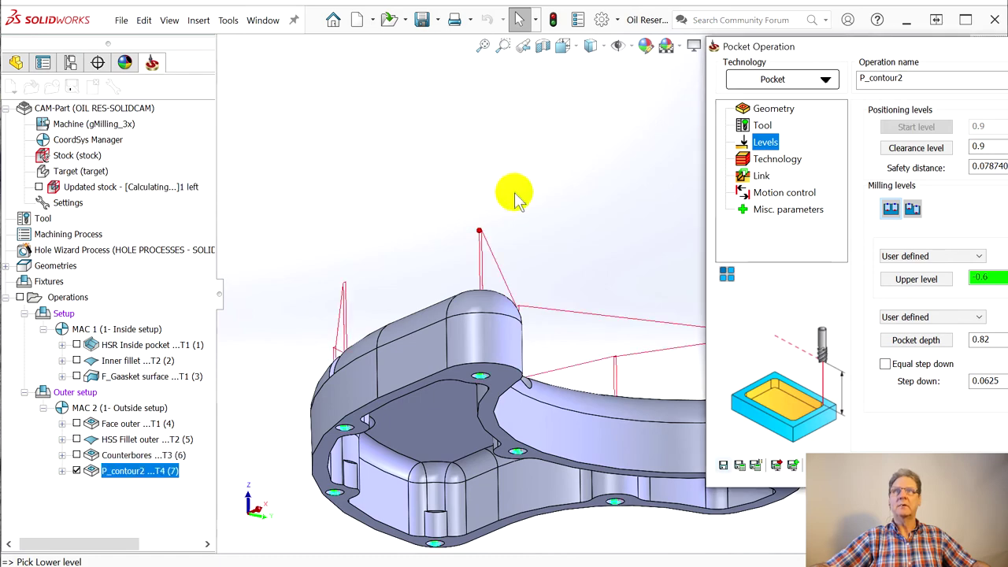
scroll(518, 198, "up", 3)
middle_click_drag(496, 289, 473, 466)
scroll(465, 402, "up", 10)
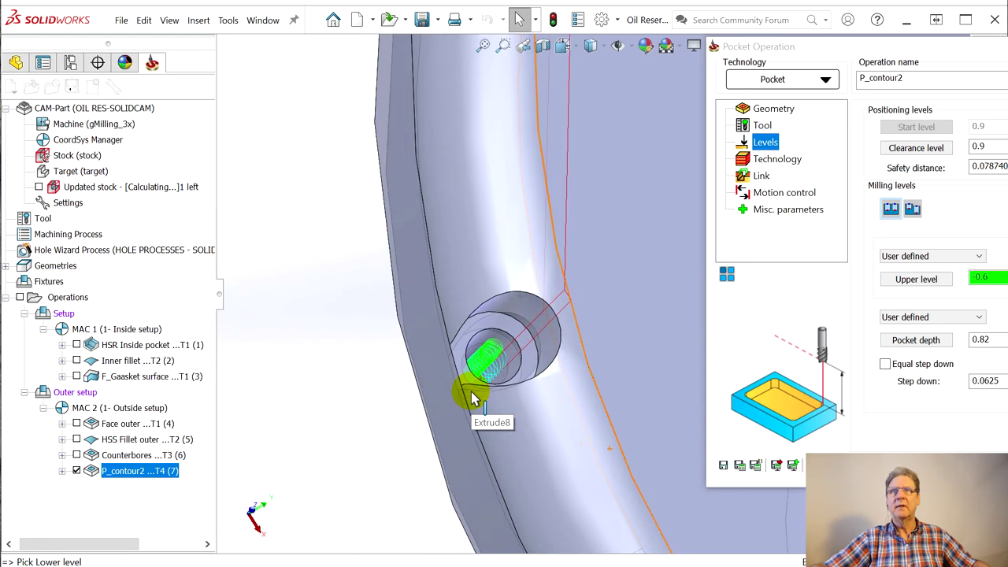
middle_click_drag(520, 376, 516, 335)
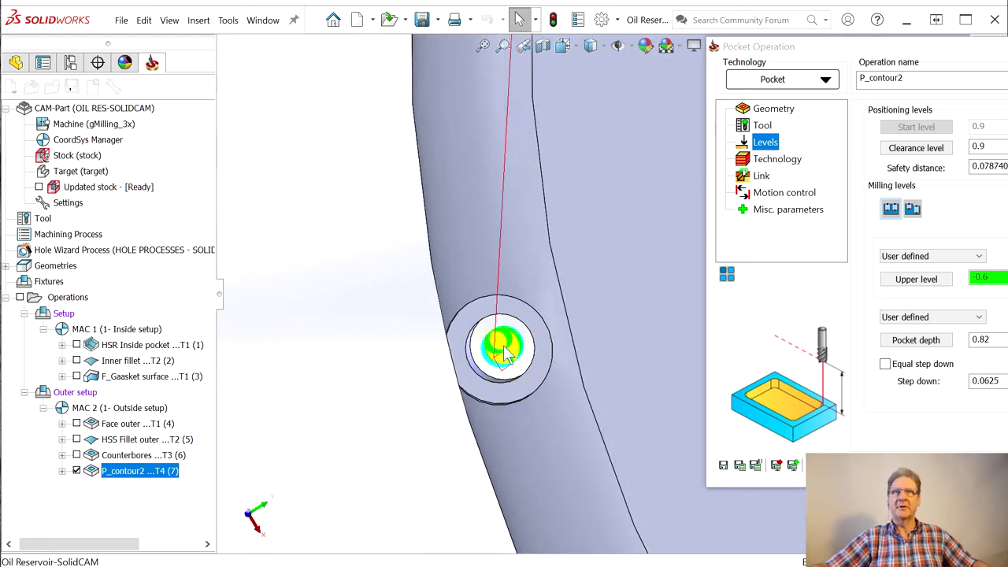
double_click(862, 41)
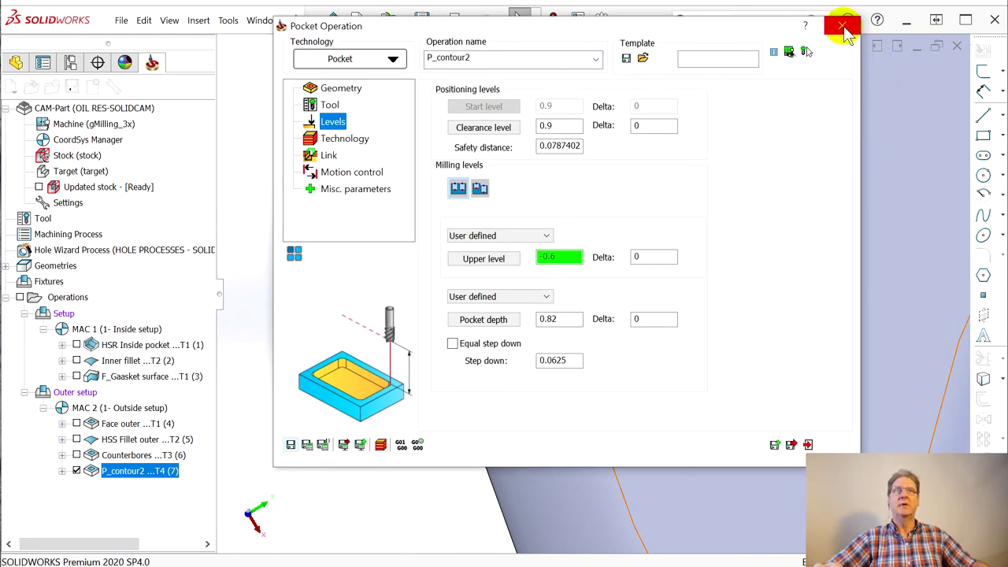
left_click(791, 445)
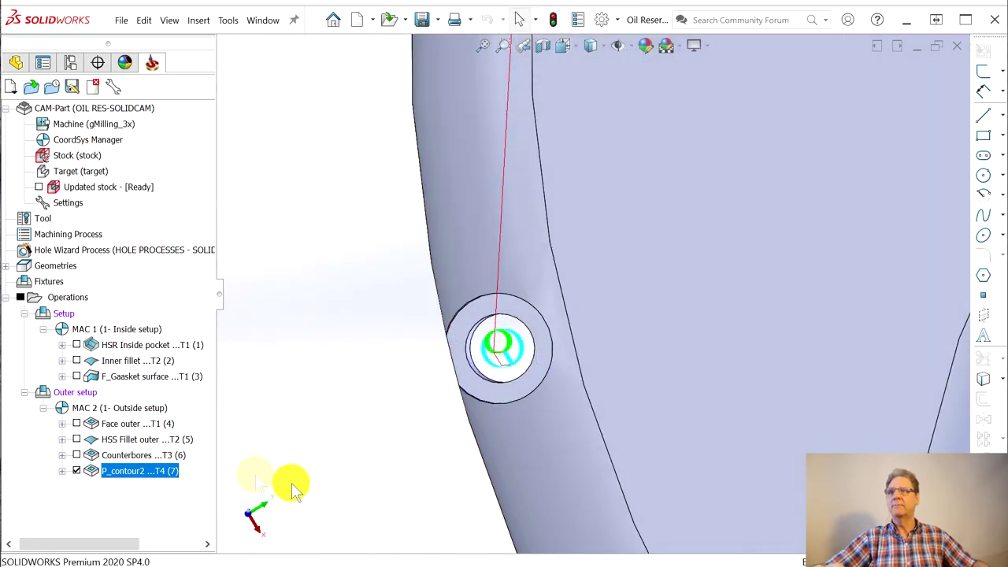
- Hide the P_contour2 toolpath, review the whole part, and bring up the operation menu
left_click(76, 471)
middle_click_drag(358, 453, 875, 382)
scroll(872, 382, "up", 10)
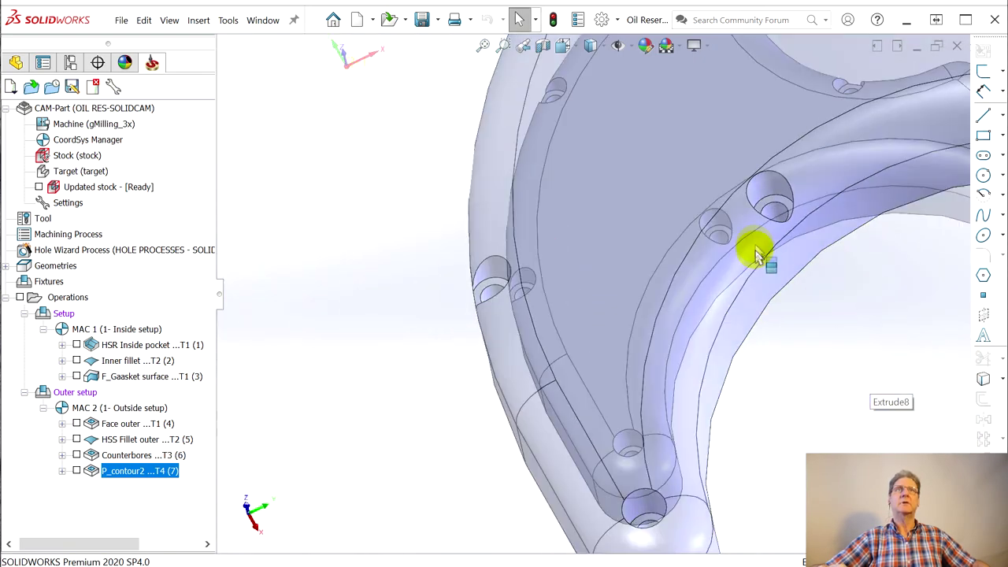
mouse_move(732, 134)
middle_mouse_down()
mouse_move(754, 221)
mouse_move(573, 374)
mouse_move(583, 338)
middle_mouse_up()
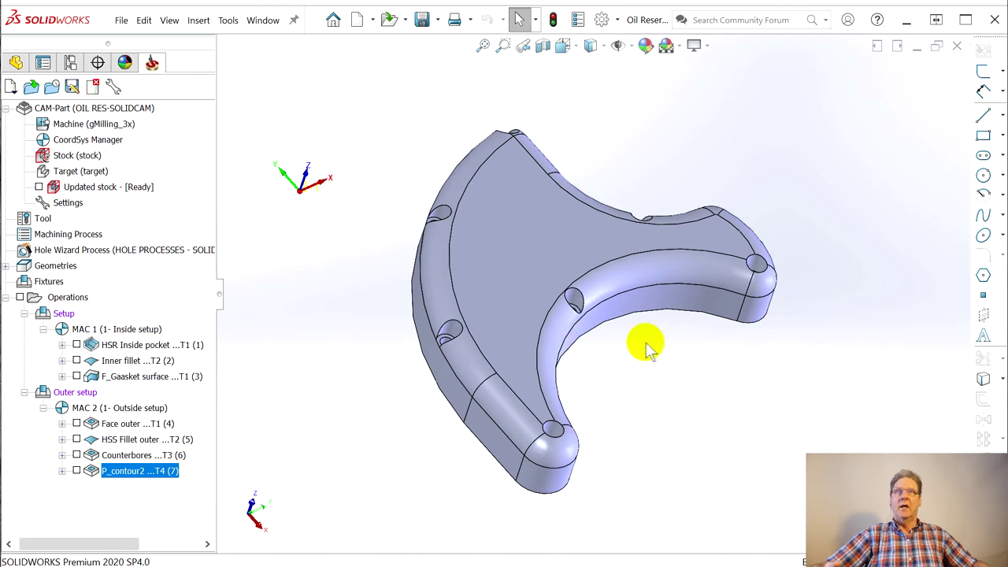
middle_click_drag(641, 354, 600, 359)
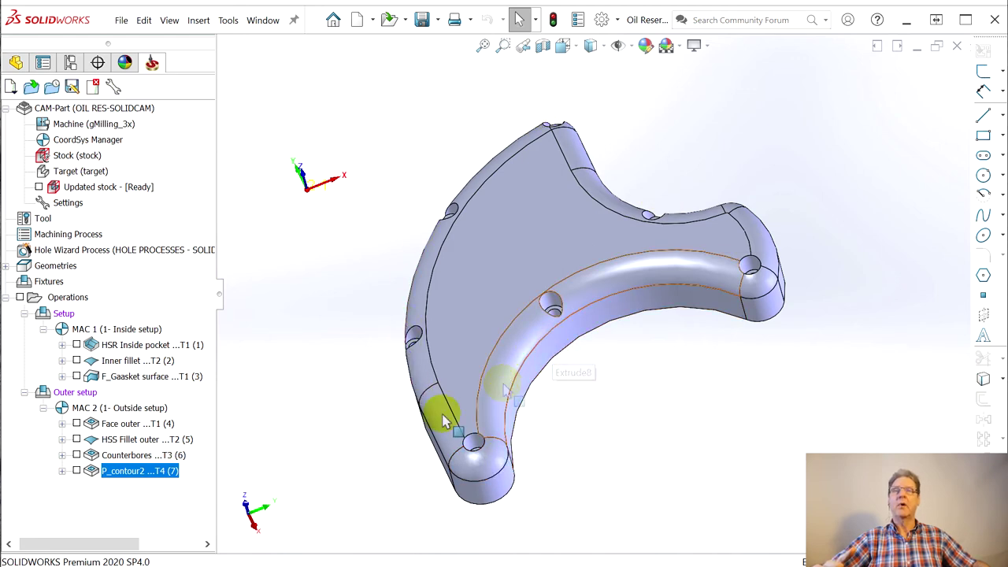
right_click(107, 475)
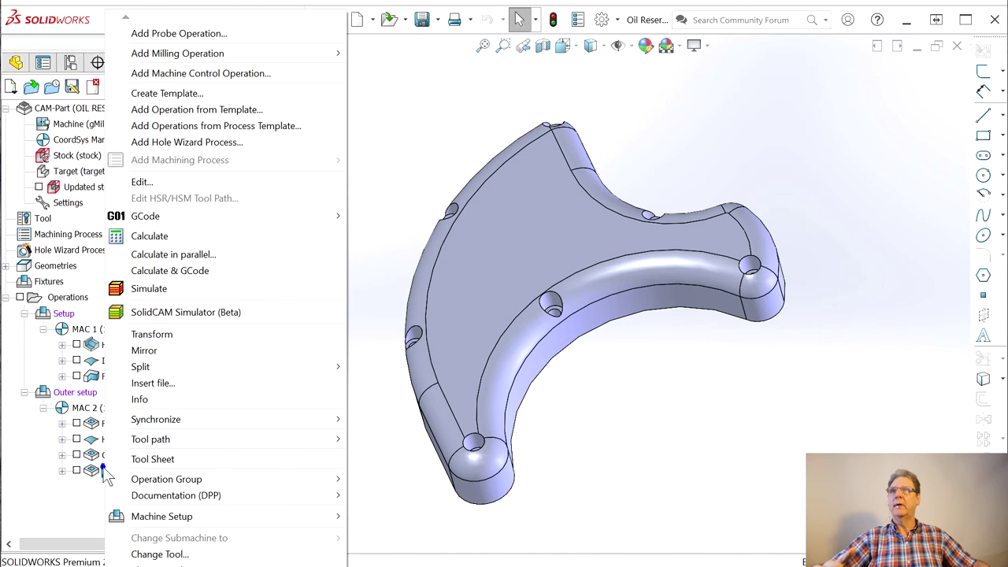
- Create the F_Perimeter Profile operation on the Perimeter geometry and preview the chain on the part
mouse_move(256, 57)
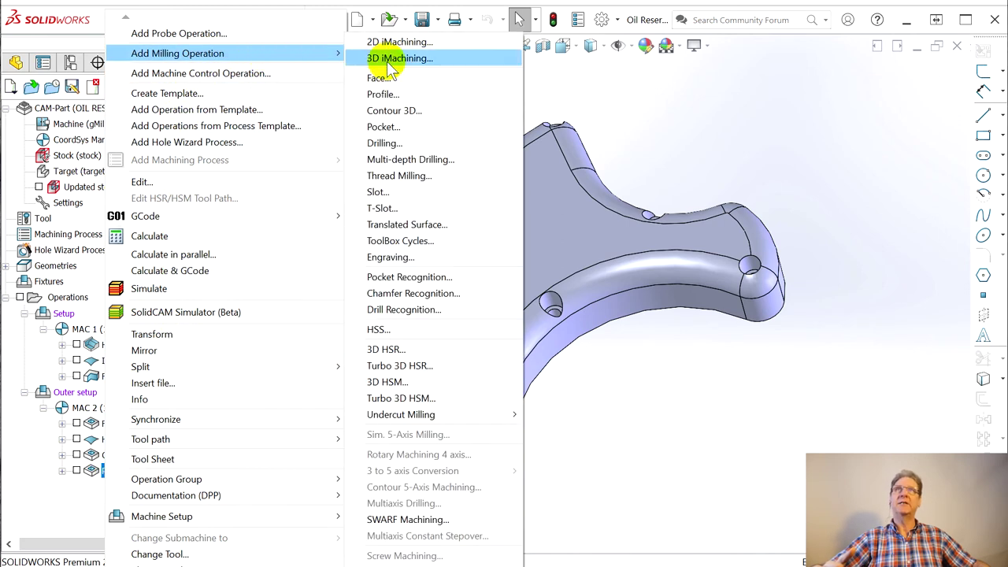
left_click(384, 95)
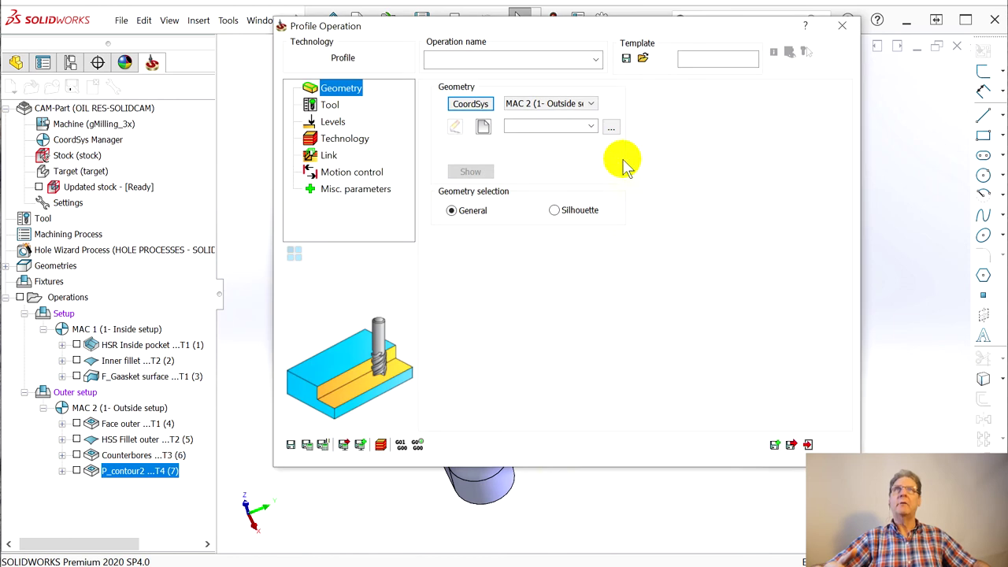
left_click(592, 128)
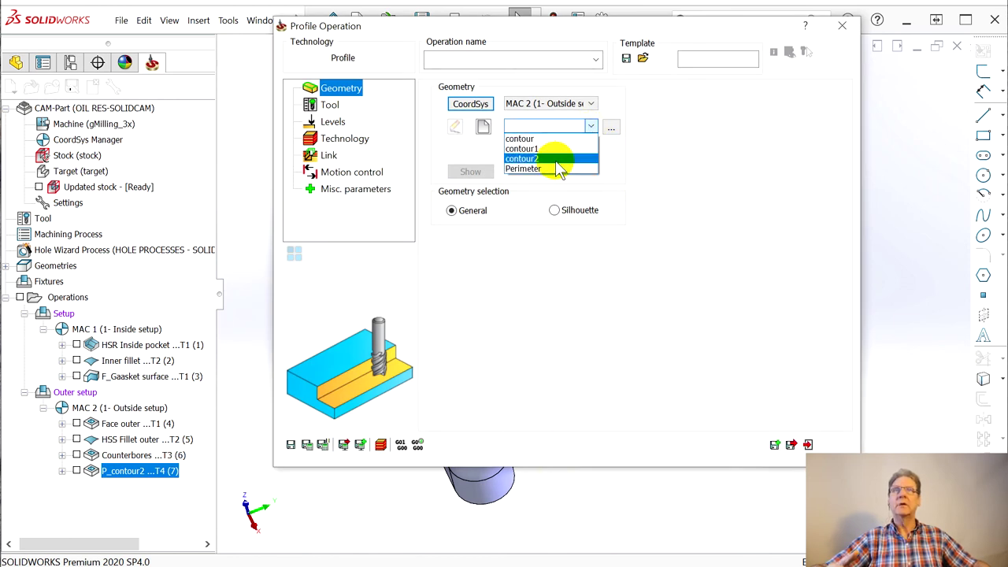
left_click(551, 170)
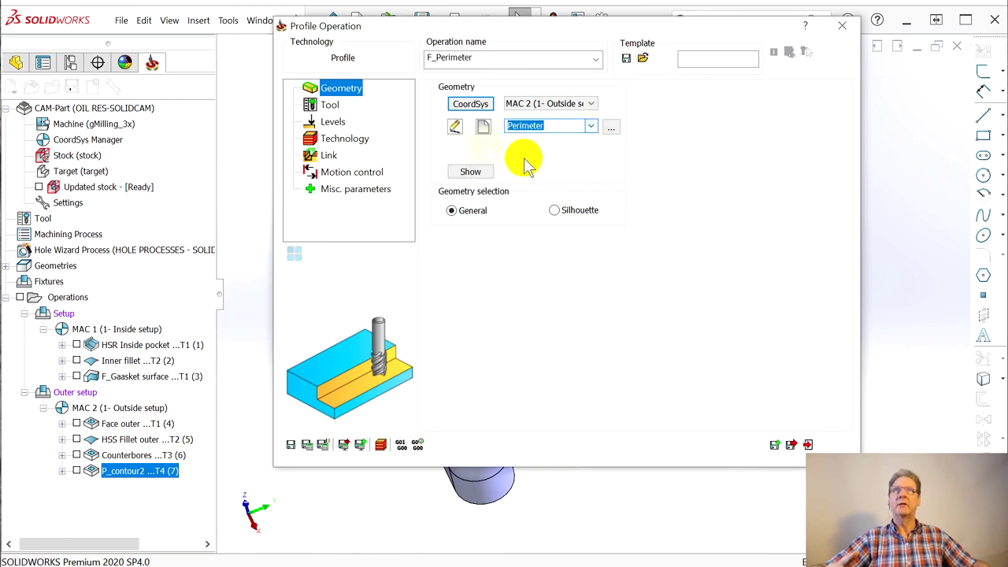
left_click(471, 174)
middle_click_drag(641, 353, 655, 336)
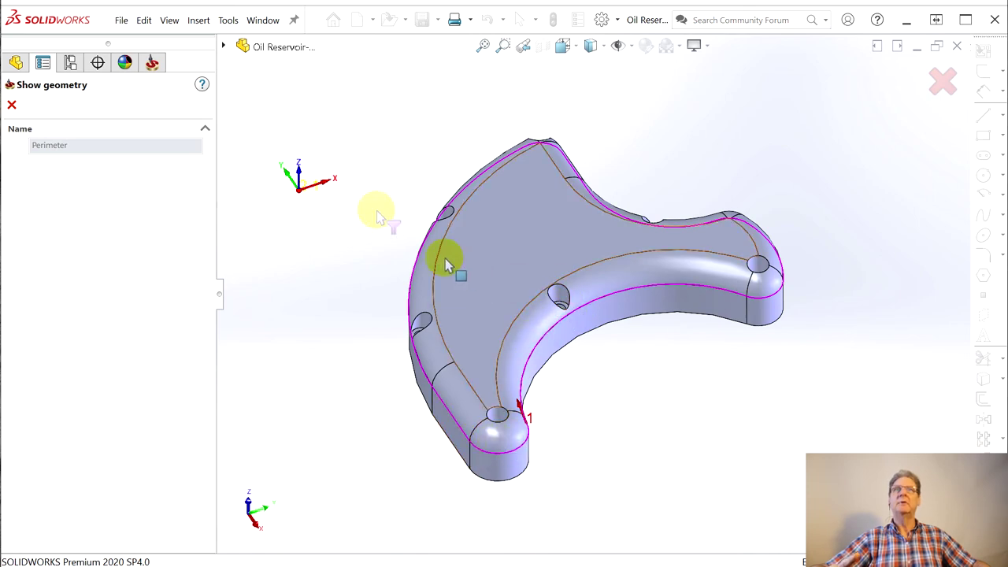
left_click(12, 105)
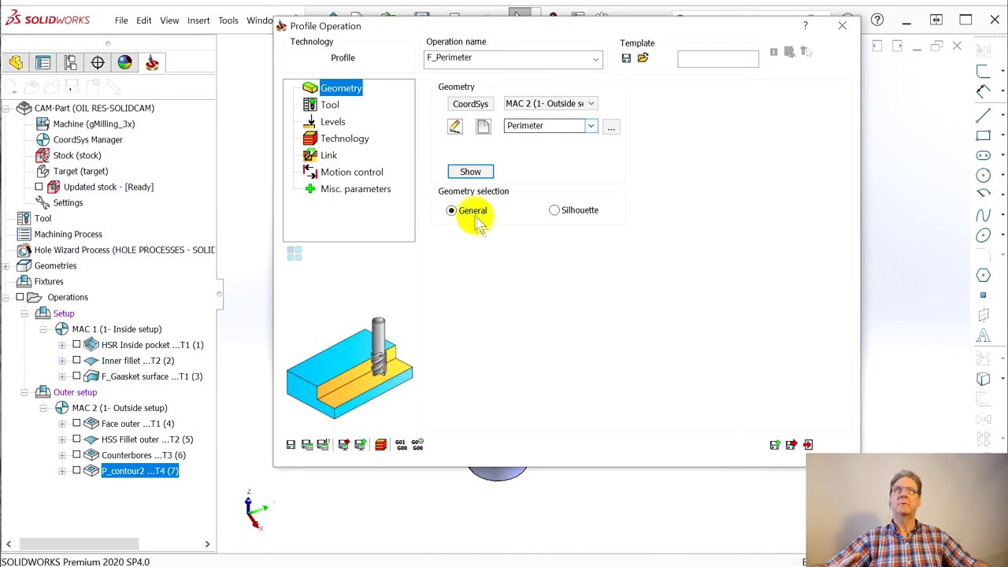
left_click(312, 108)
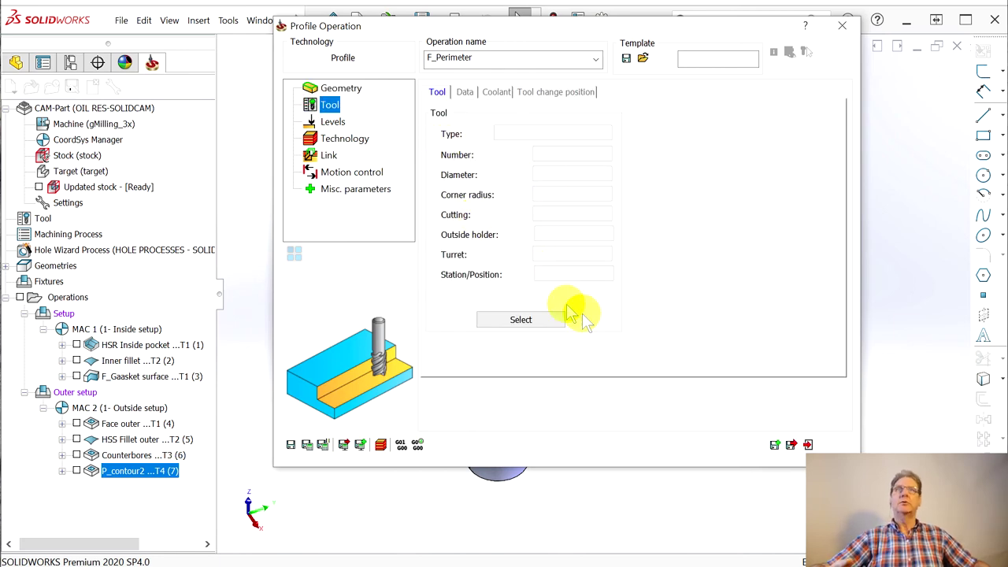
- Choose tool 1, the 0.375-inch 3/8_CARB_E-MILL end mill, from the tool table
left_click(535, 321)
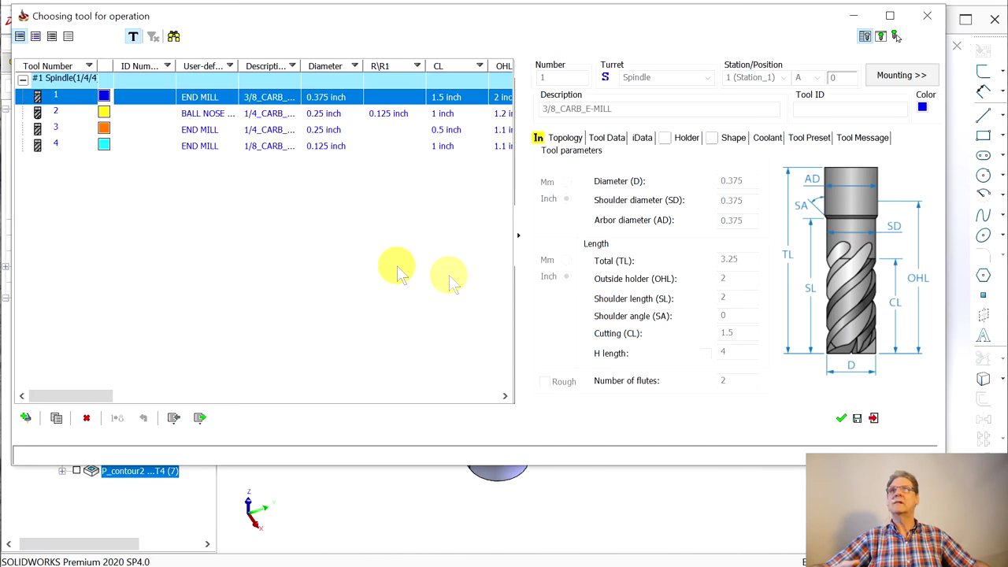
left_click(197, 133)
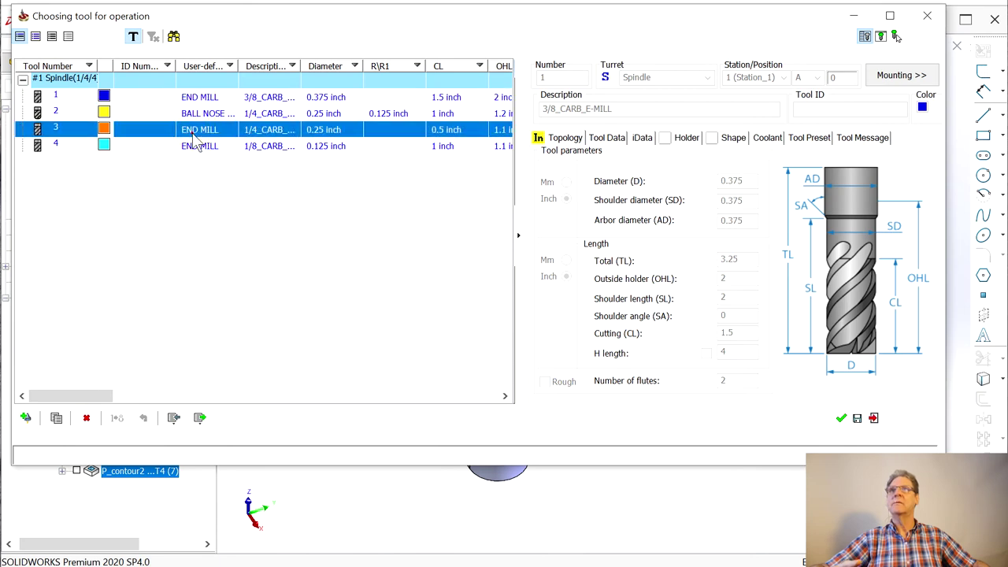
left_click(196, 115)
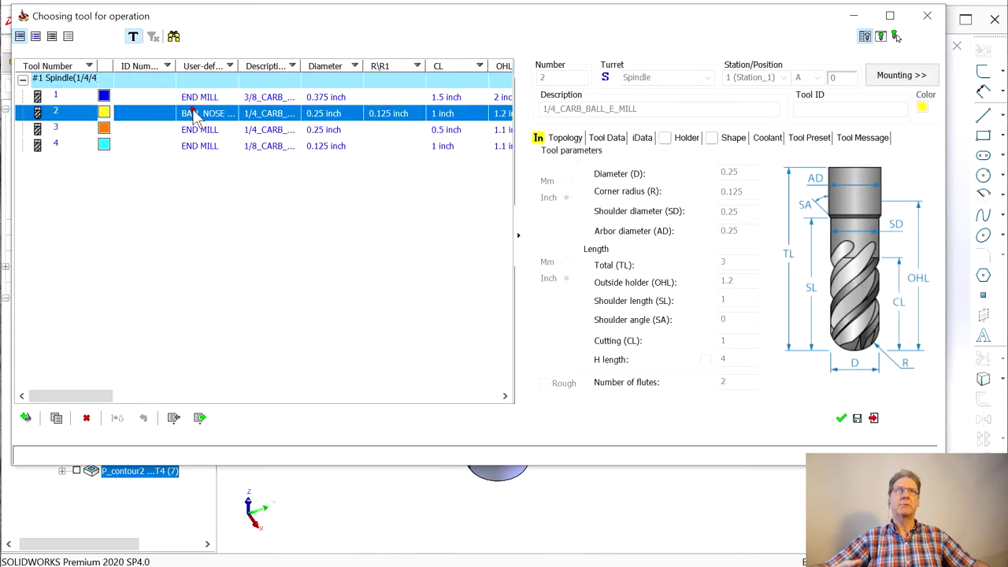
left_click(197, 131)
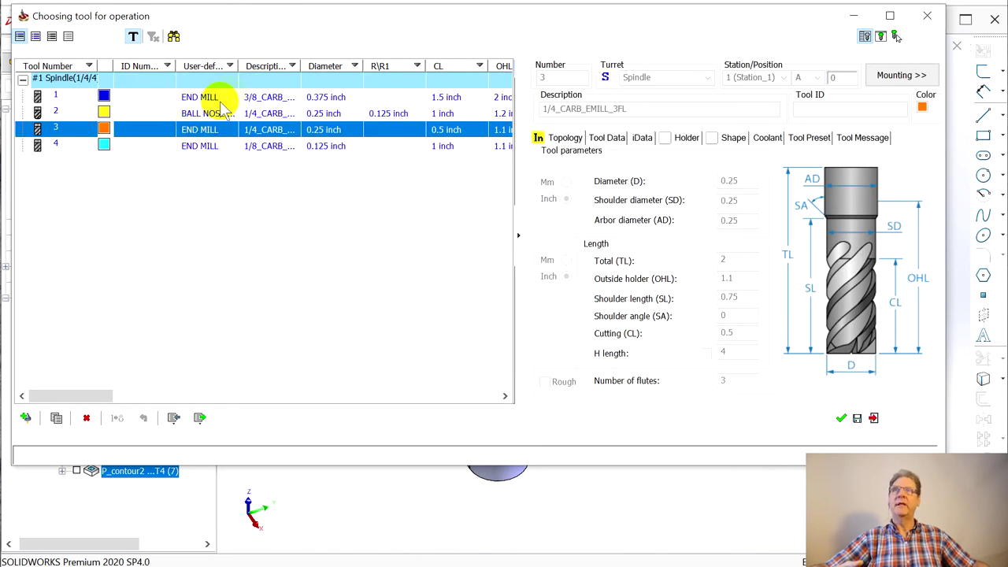
left_click(202, 103)
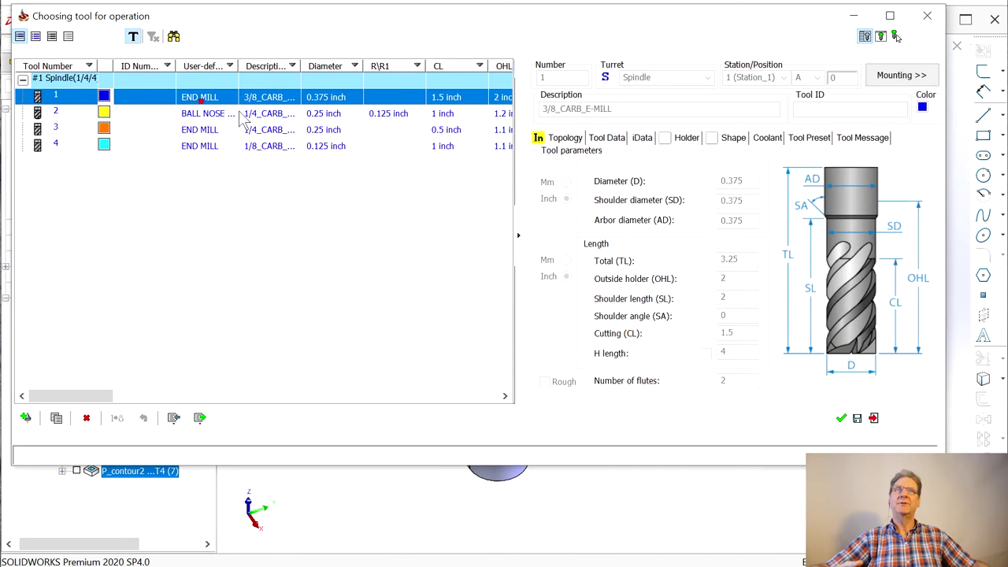
left_click(843, 420)
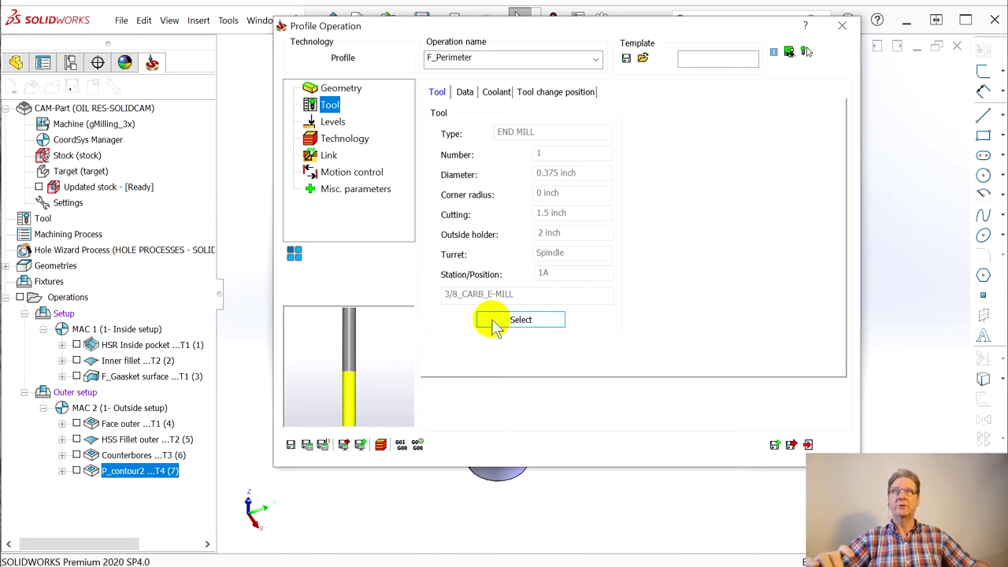
- Pick the top face for upper level -0.1 and the underside flange face for profile depth 1.3
left_click(331, 122)
left_click_drag(516, 24, 874, 34)
left_click(842, 267)
left_click(523, 249)
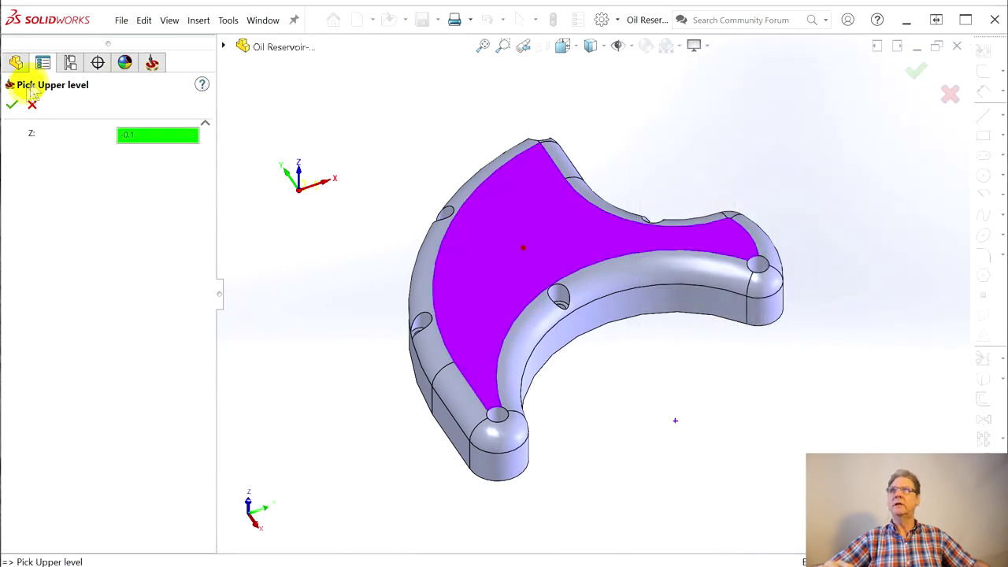
left_click(12, 106)
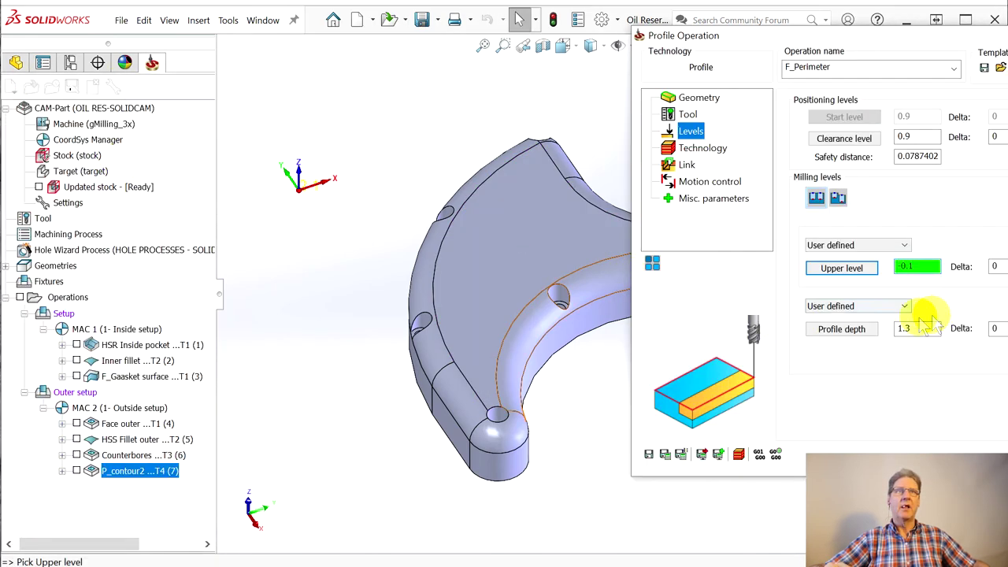
left_click(840, 331)
middle_click_drag(387, 419, 457, 241)
left_click(451, 246)
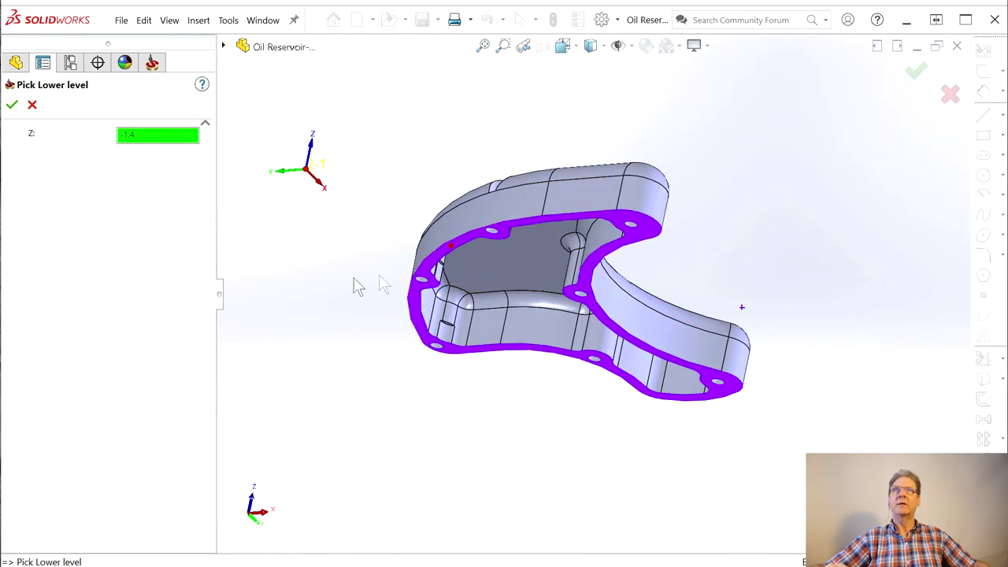
left_click(12, 108)
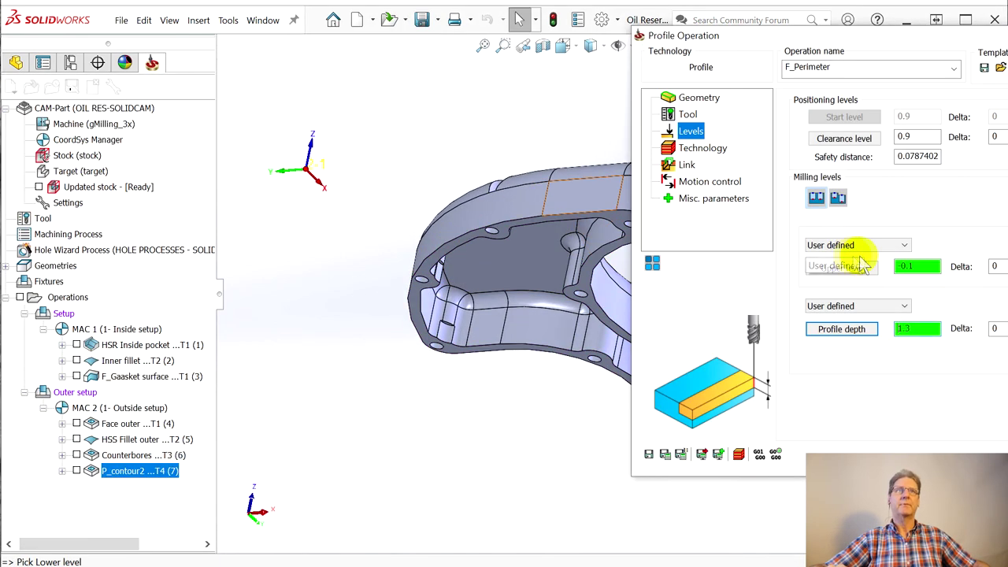
left_click_drag(953, 44, 356, 20)
middle_click_drag(767, 320, 790, 440)
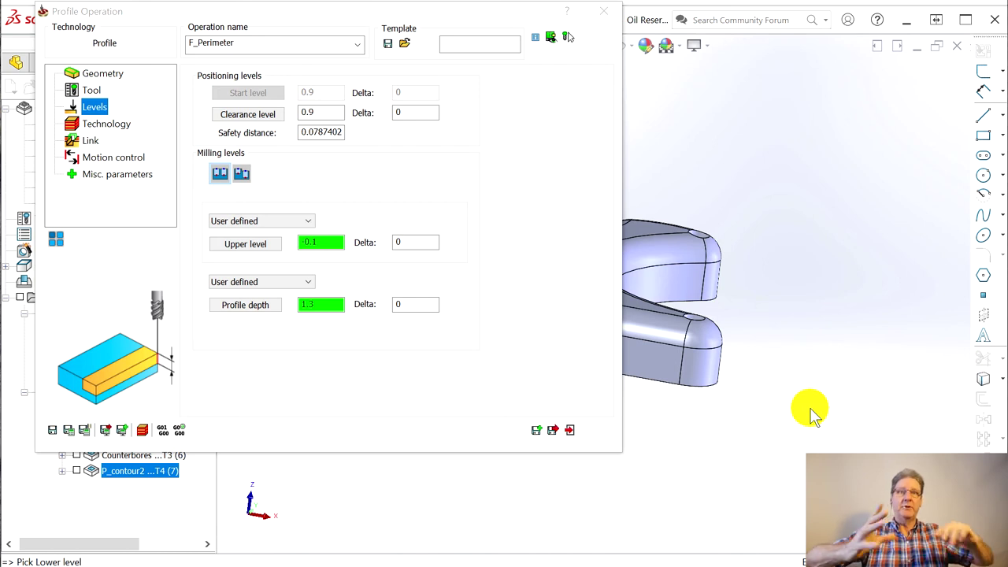
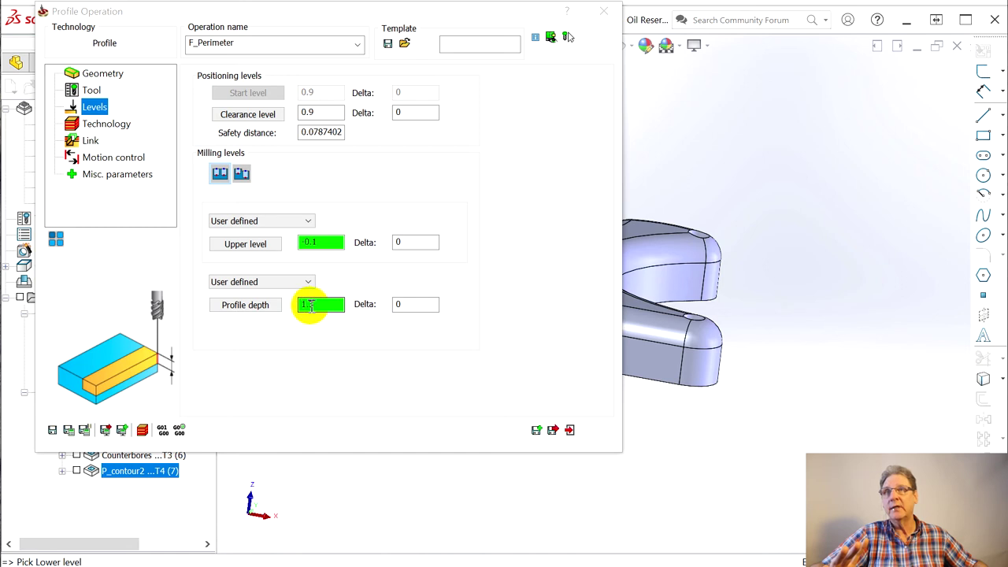
- Enter 1.295 as the F_Perimeter profile depth on the Levels page
left_click(311, 305)
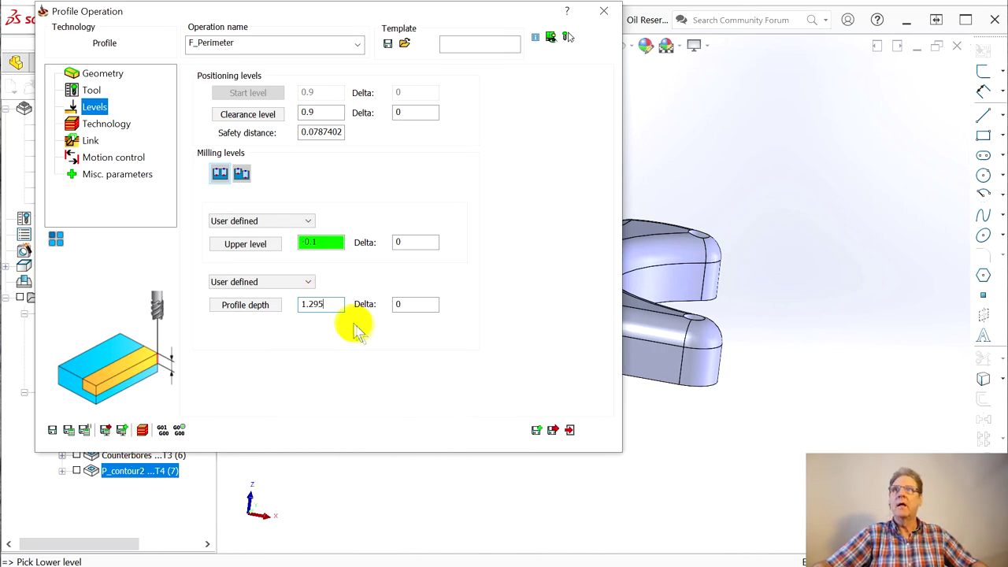
left_click_drag(299, 11, 993, 1)
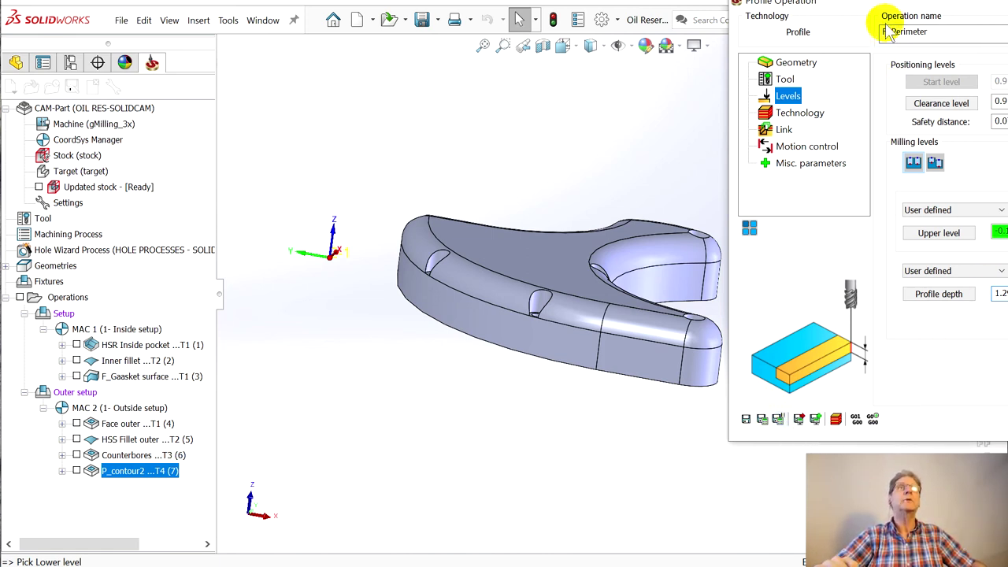
left_click_drag(877, 9, 433, 69)
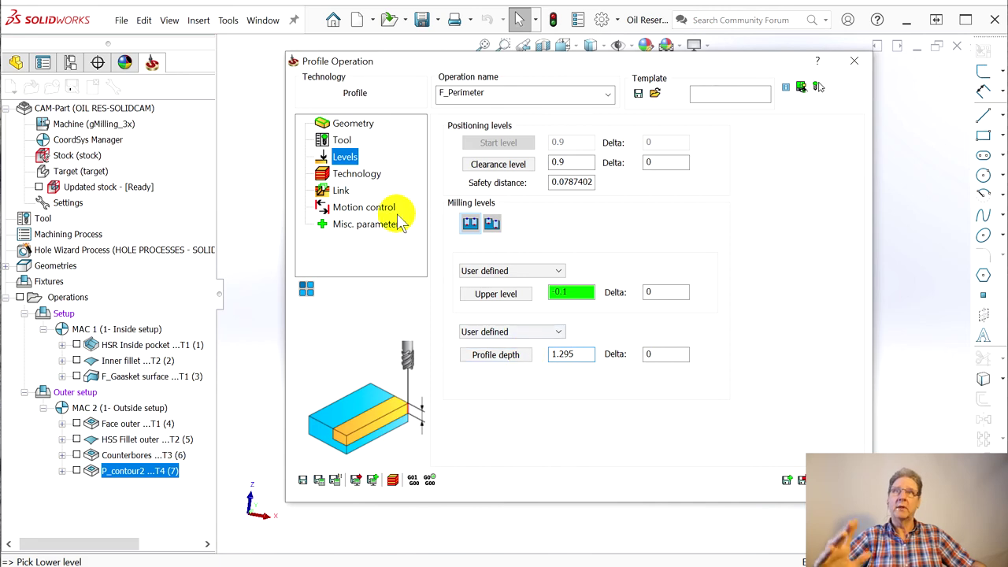
left_click(357, 173)
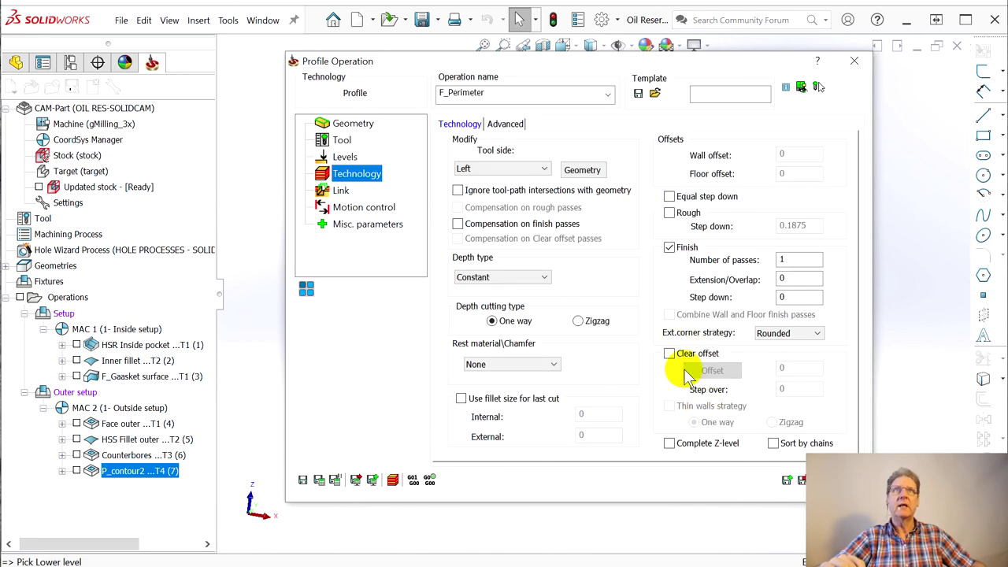
- Enable roughing passes with equal step down left off, then save and calculate F_Perimeter
left_click(669, 196)
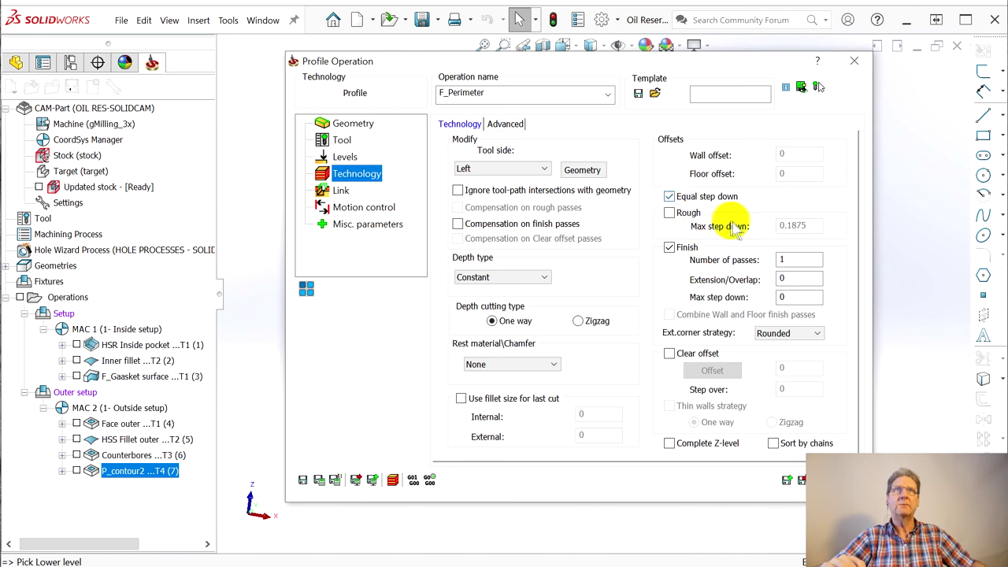
left_click(676, 216)
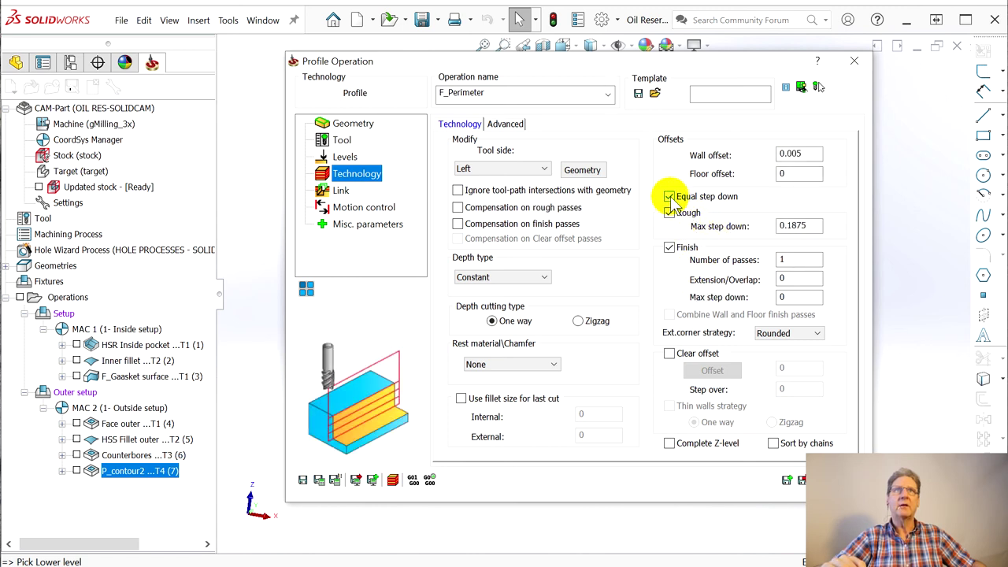
left_click(669, 196)
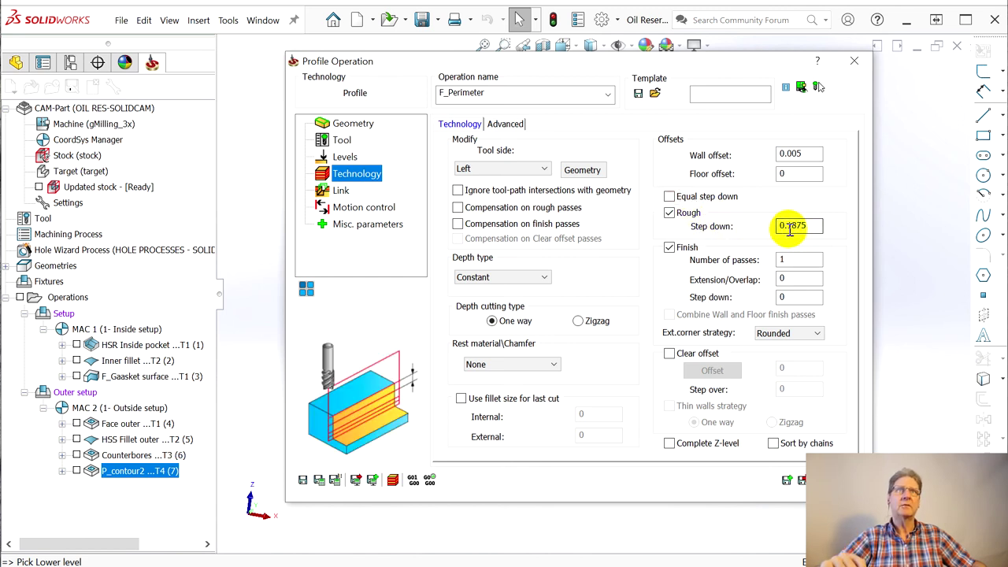
left_click(336, 479)
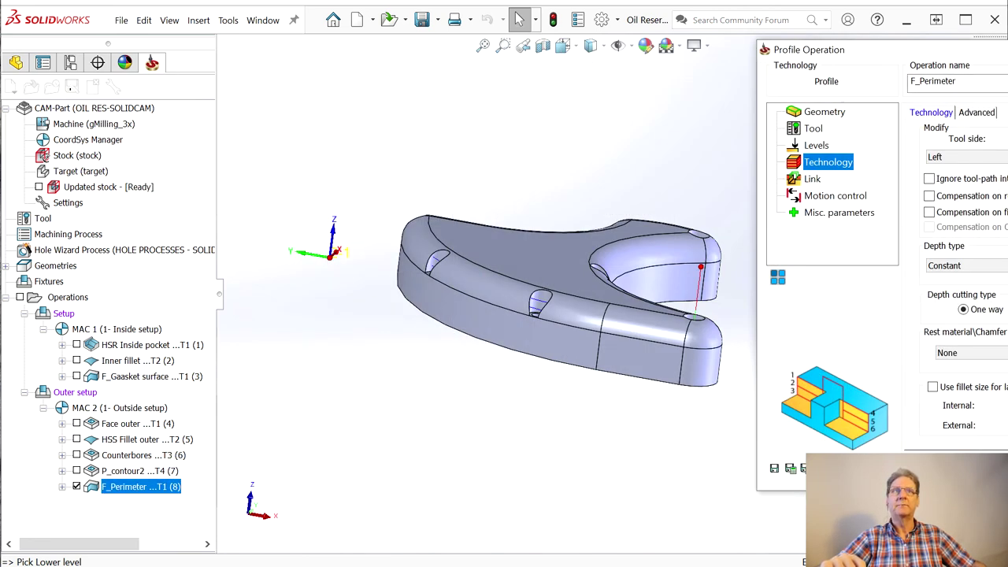
- Review the perimeter toolpath on the part and return to the operation's Geometry page
middle_click_drag(603, 225, 518, 265)
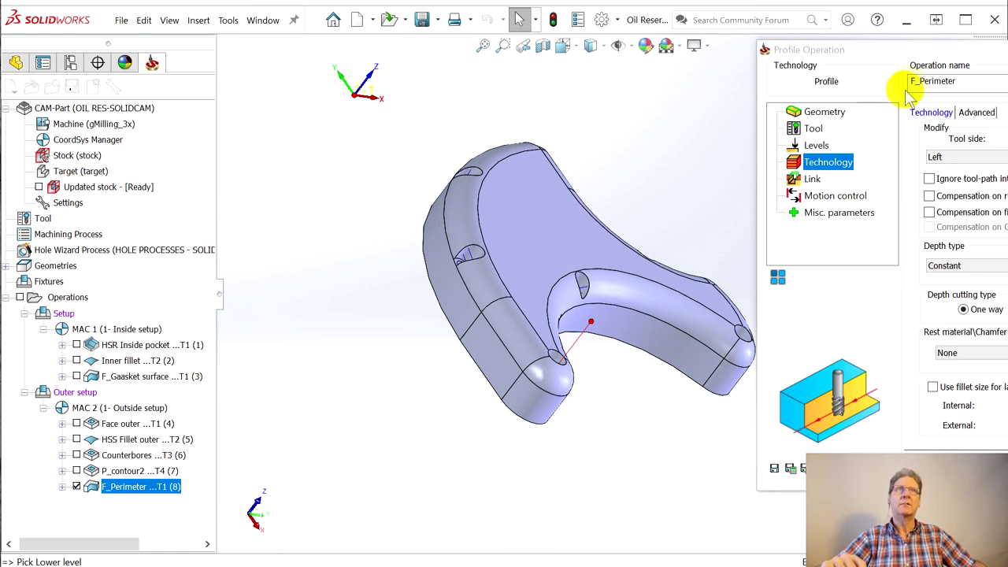
left_click_drag(911, 45, 639, 40)
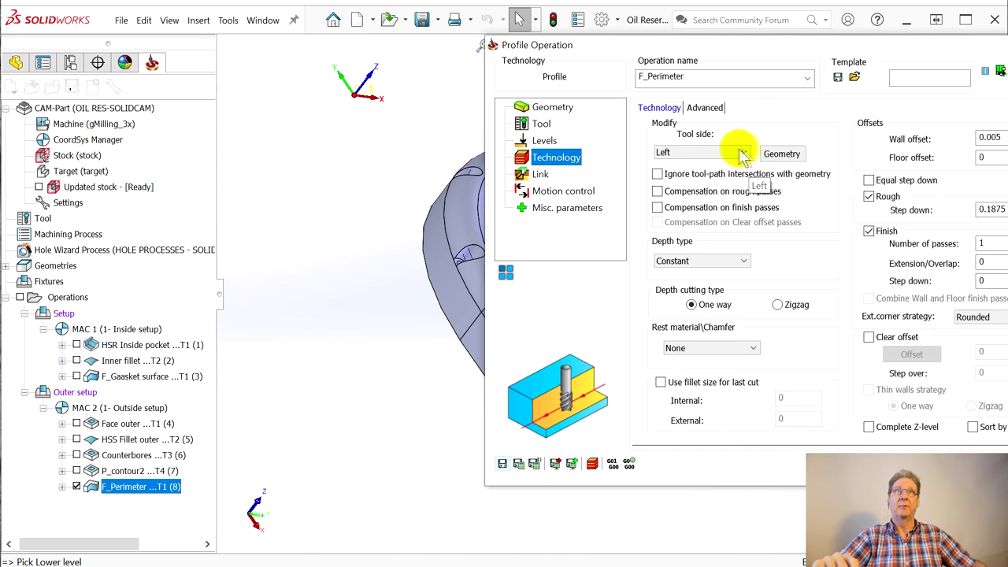
left_click(549, 106)
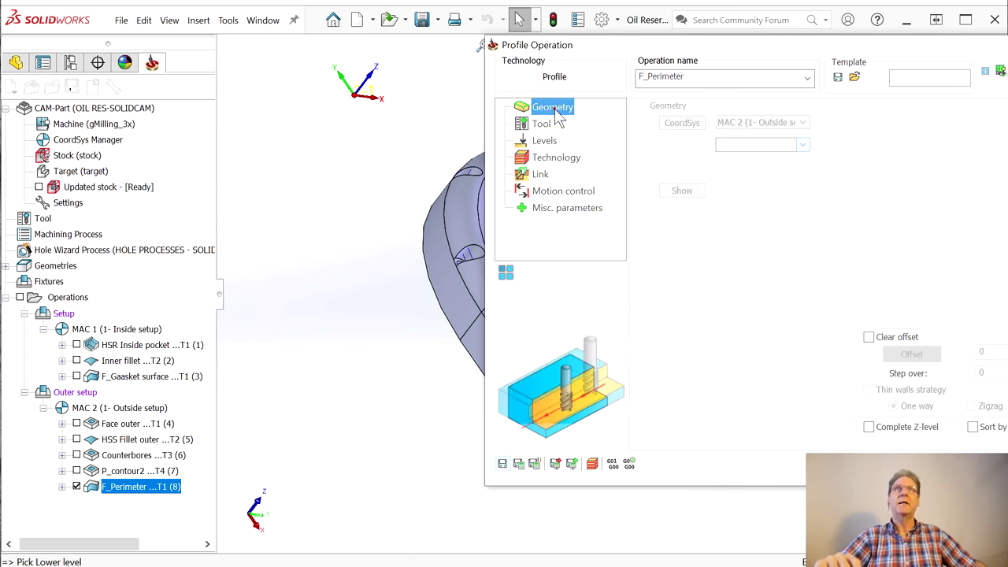
- Create new geometry contour3 by chaining the part's bottom outer edge and accepting it
left_click(696, 145)
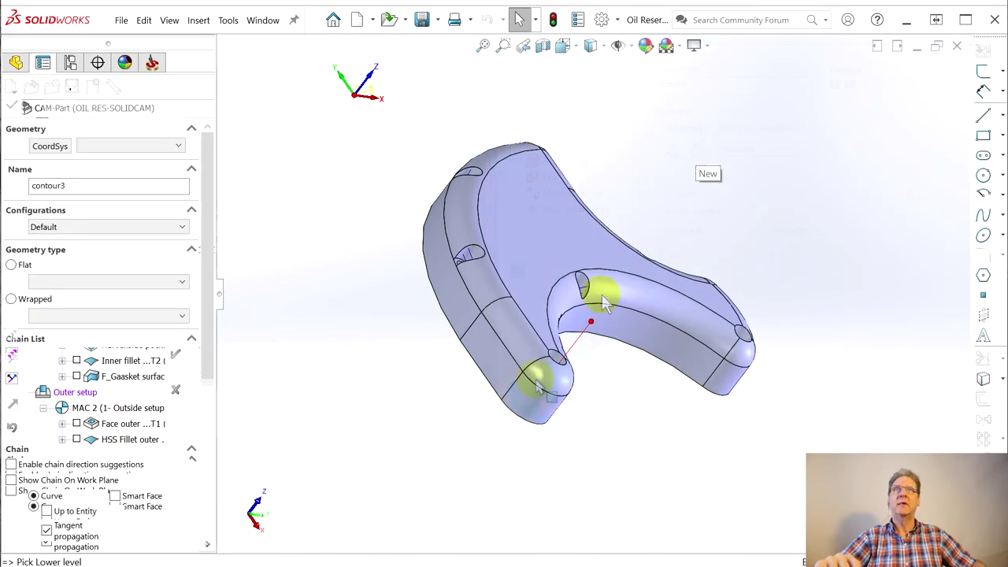
middle_click_drag(444, 405, 348, 349)
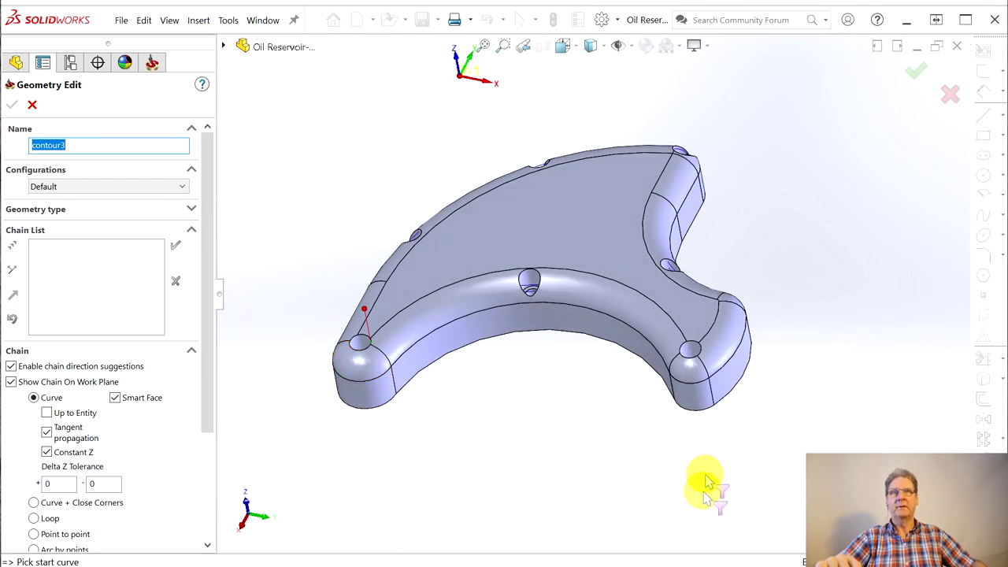
left_click(664, 382)
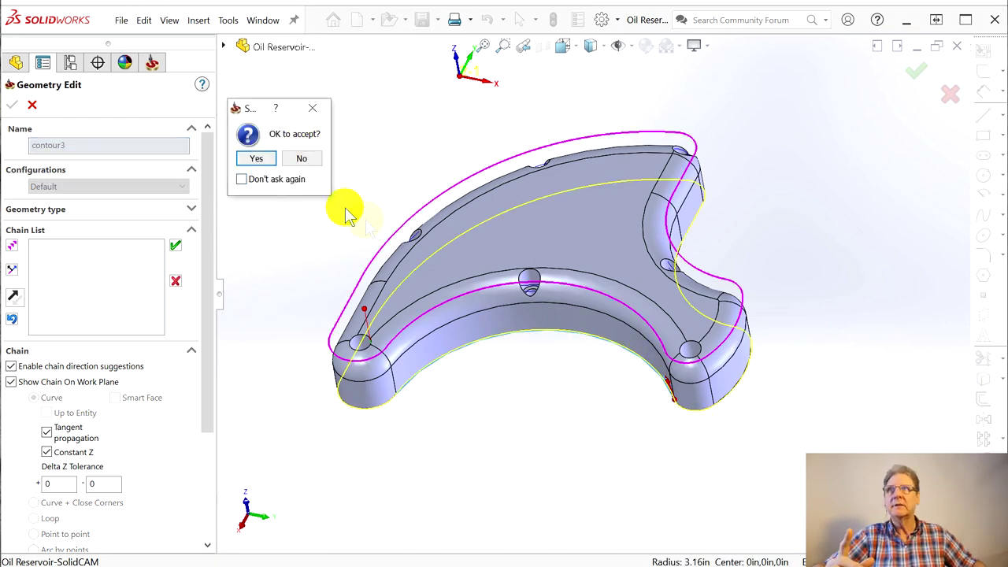
left_click(258, 159)
scroll(669, 394, "down", 5)
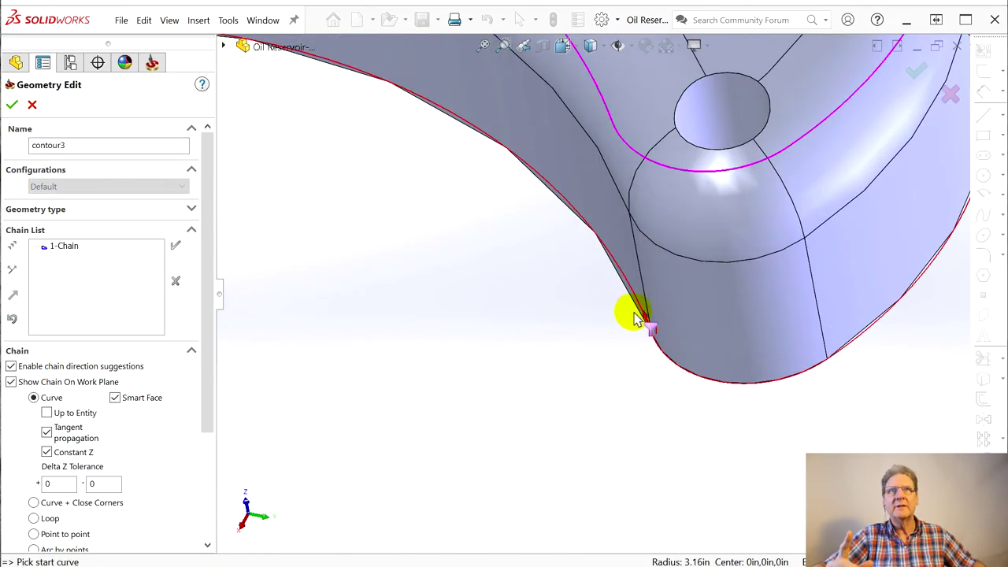
left_click(12, 106)
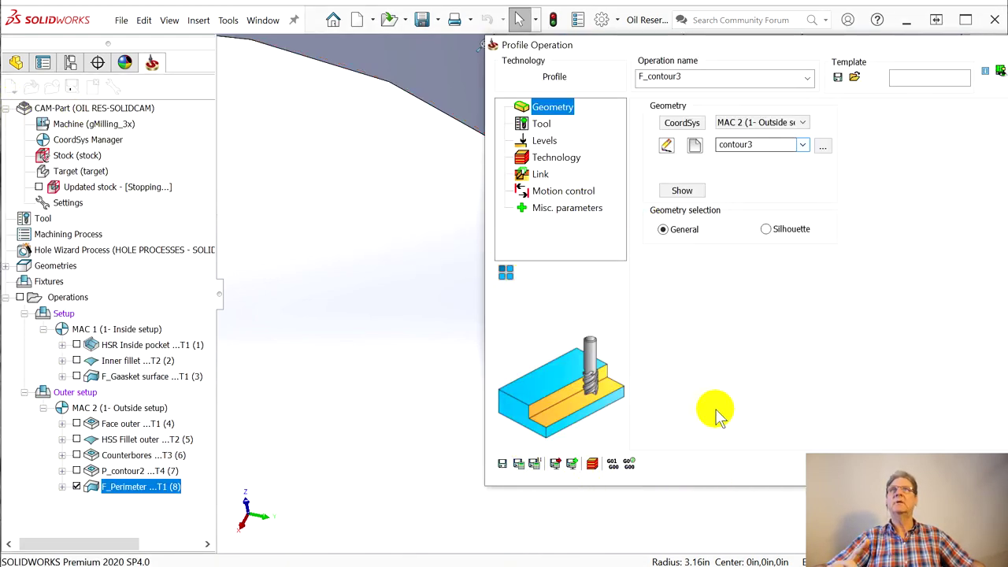
- Close the F_contour3 operation dialog and fit the whole part with its toolpath in view
scroll(398, 169, "up", 3)
middle_click_drag(401, 169, 371, 275)
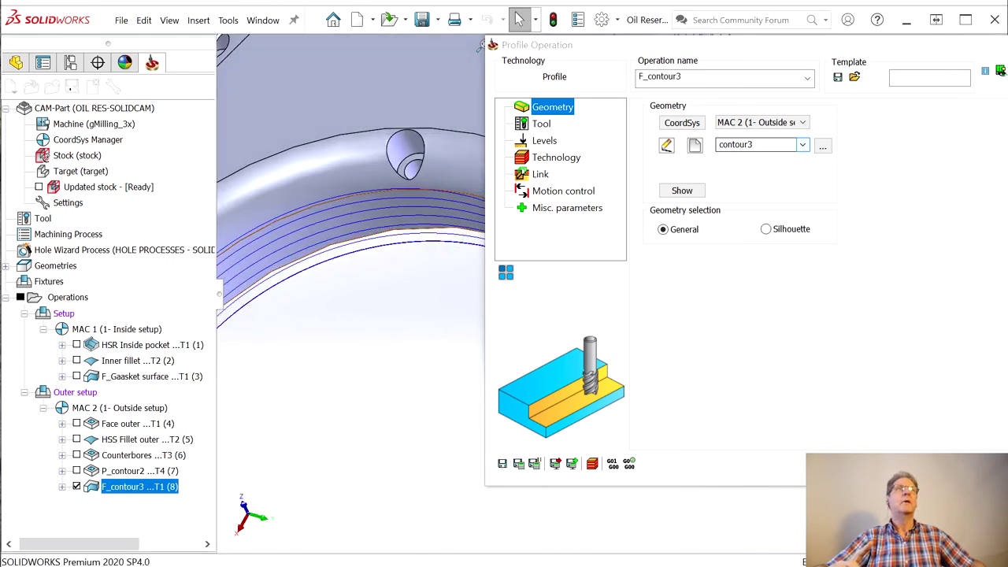
left_click(761, 45)
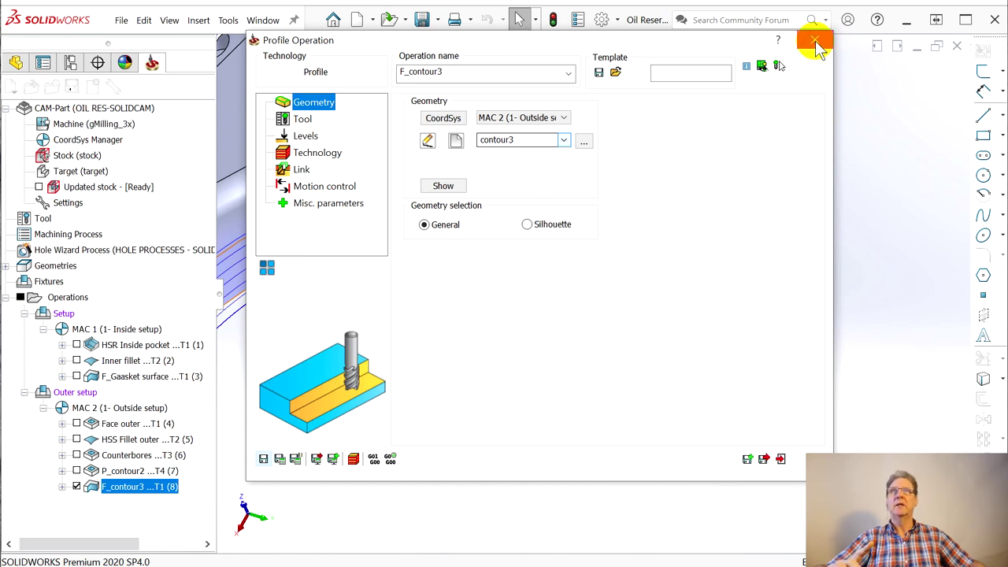
left_click(815, 41)
middle_click_drag(432, 260, 495, 240)
key("ctrl+shift+z")
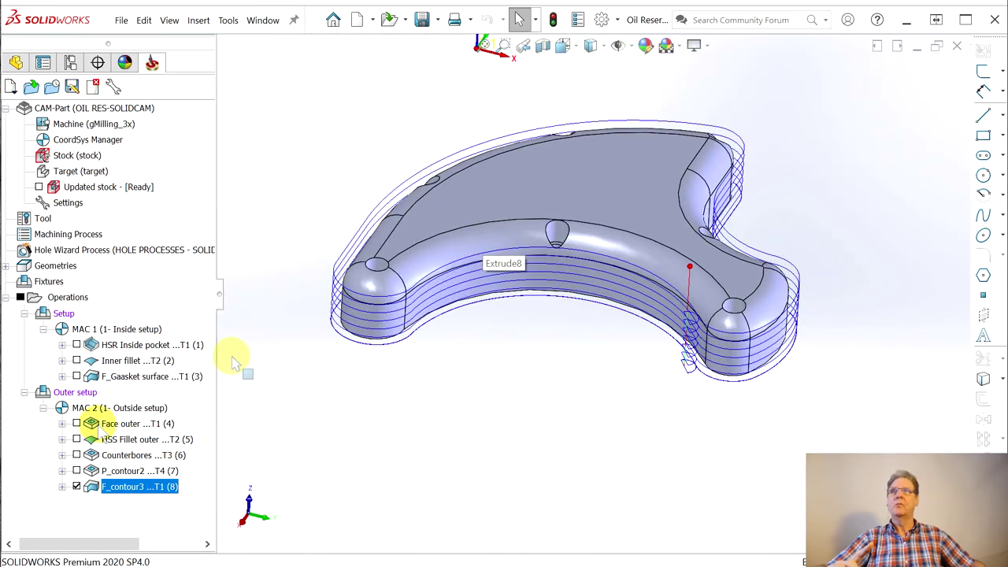
- Save all open documents and launch the SolidCAM Simulator for F_contour3
left_click(121, 19)
left_click(163, 232)
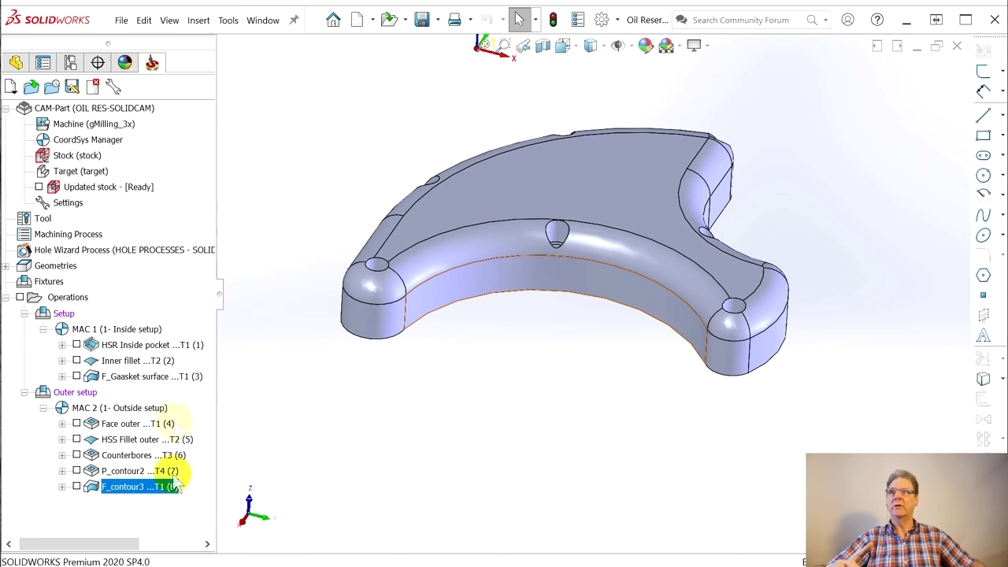
right_click(118, 486)
left_click(239, 314)
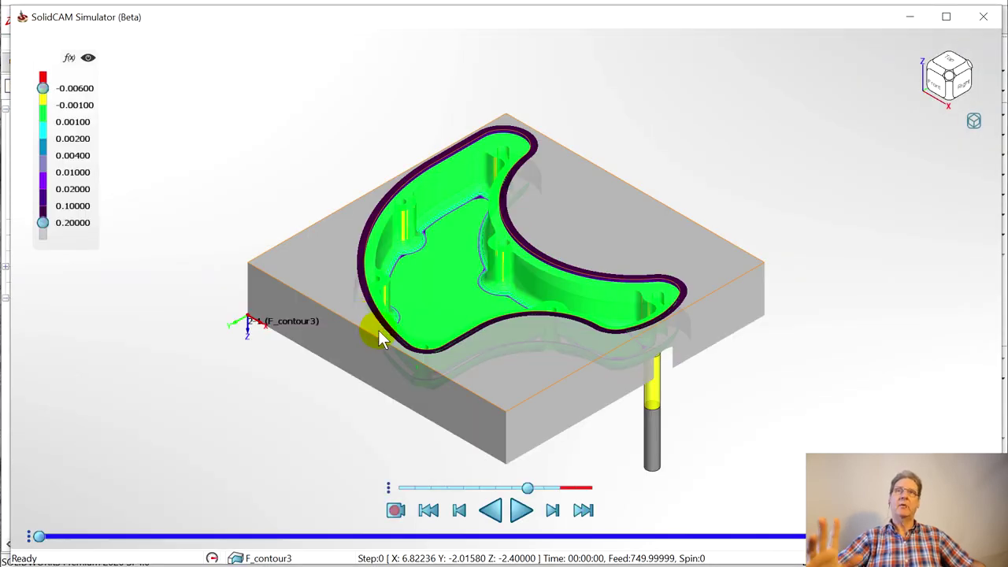
- Orbit and zoom the simulator view to a near top-down look at the stock
middle_click_drag(541, 425, 469, 391)
scroll(474, 409, "down", 5)
scroll(422, 453, "up", 2)
scroll(485, 383, "up", 2)
scroll(471, 356, "up", 2)
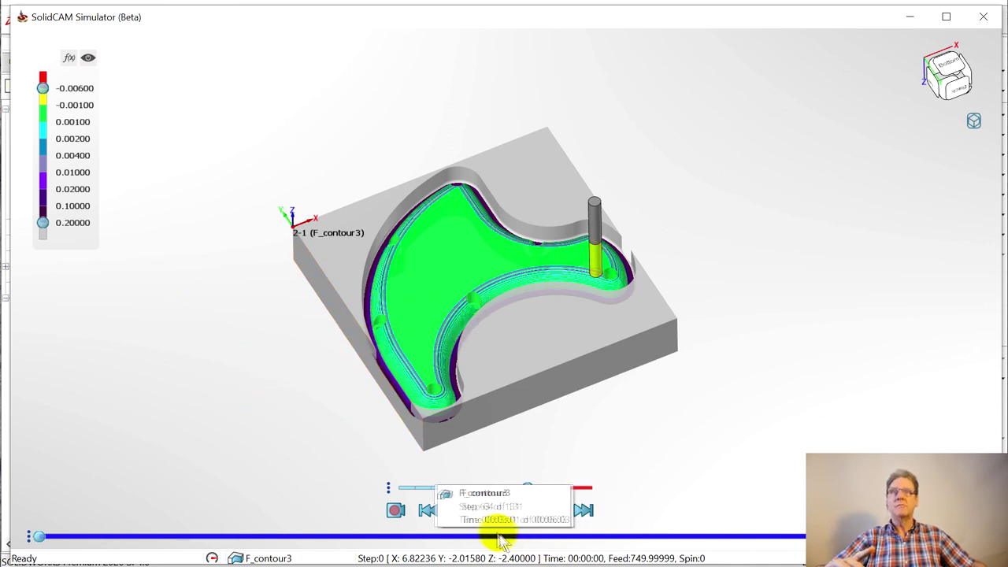
left_click_drag(394, 371, 323, 299)
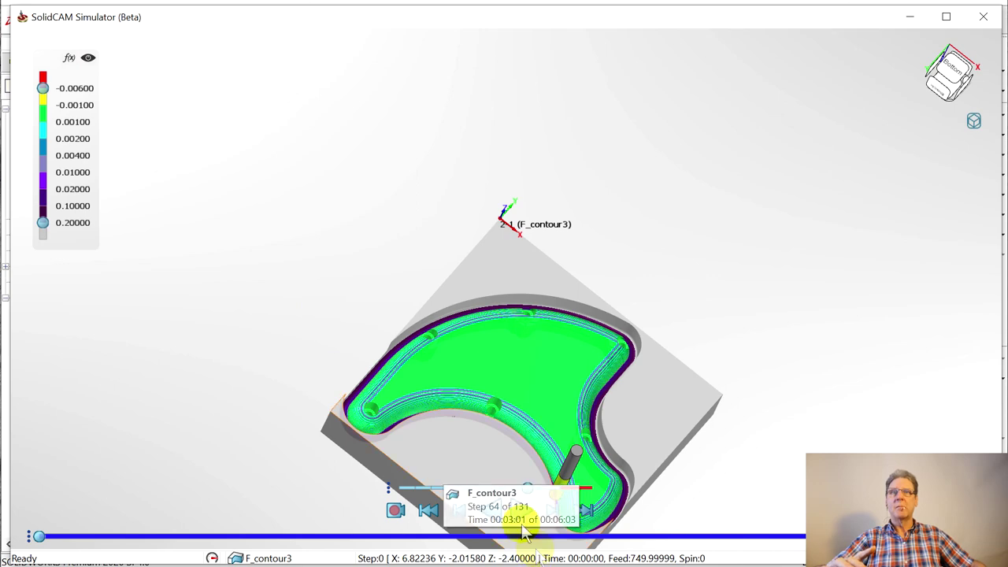
- Hide the deviation colouring and play the F_contour3 simulation to step 130
left_click(88, 60)
scroll(533, 439, "up", 4)
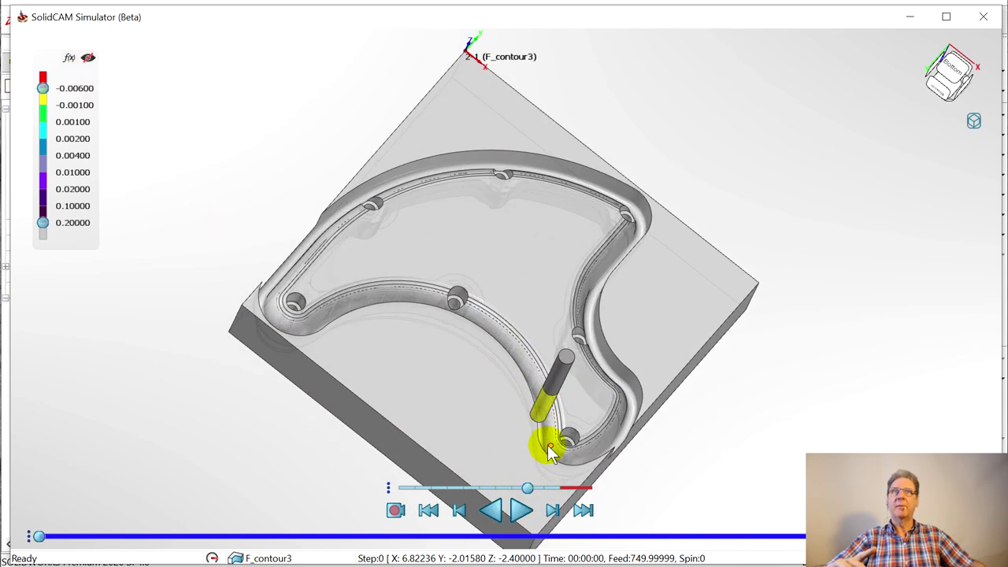
left_click(518, 510)
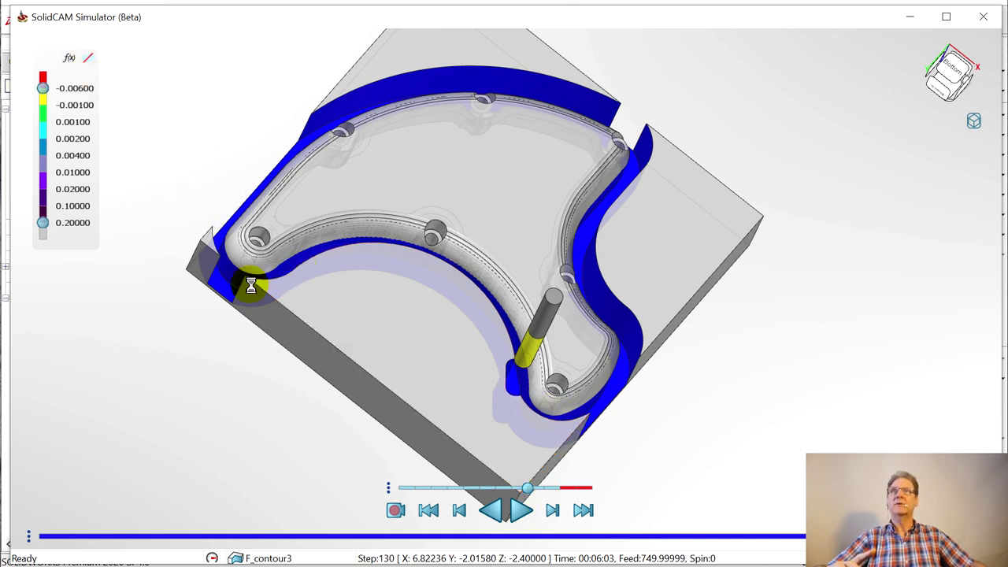
left_click_drag(459, 341, 436, 345)
- Inspect the finished profile from side, top and tilted views, toggling the contour outline
left_click_drag(602, 400, 566, 363)
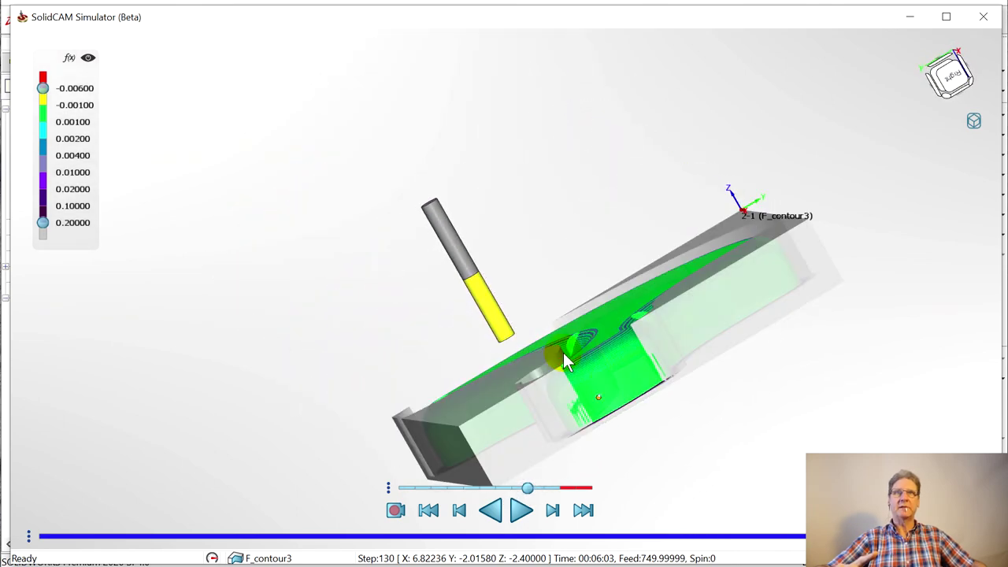
left_click_drag(620, 453, 571, 246)
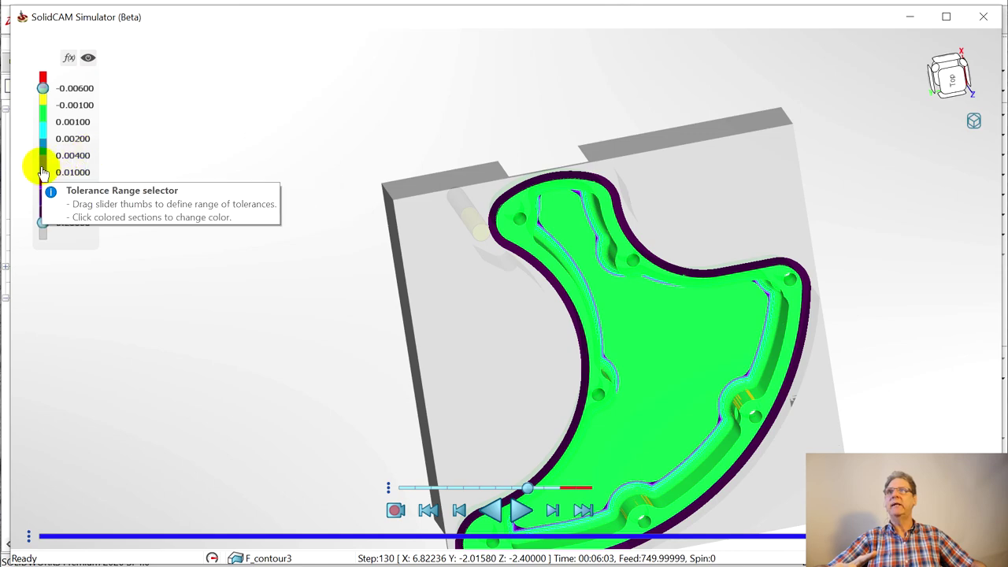
middle_click_drag(417, 213, 430, 370)
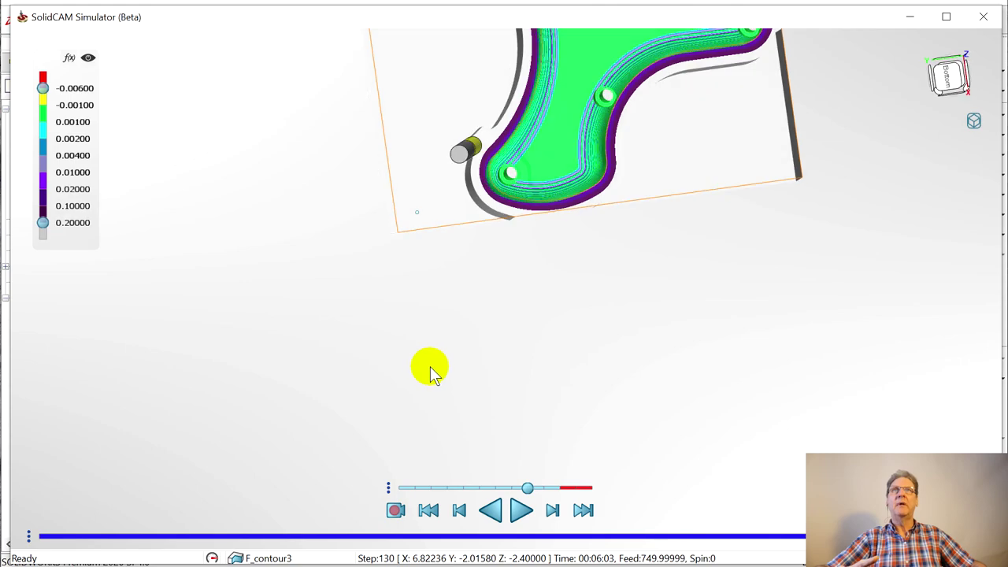
scroll(510, 210, "up", 8)
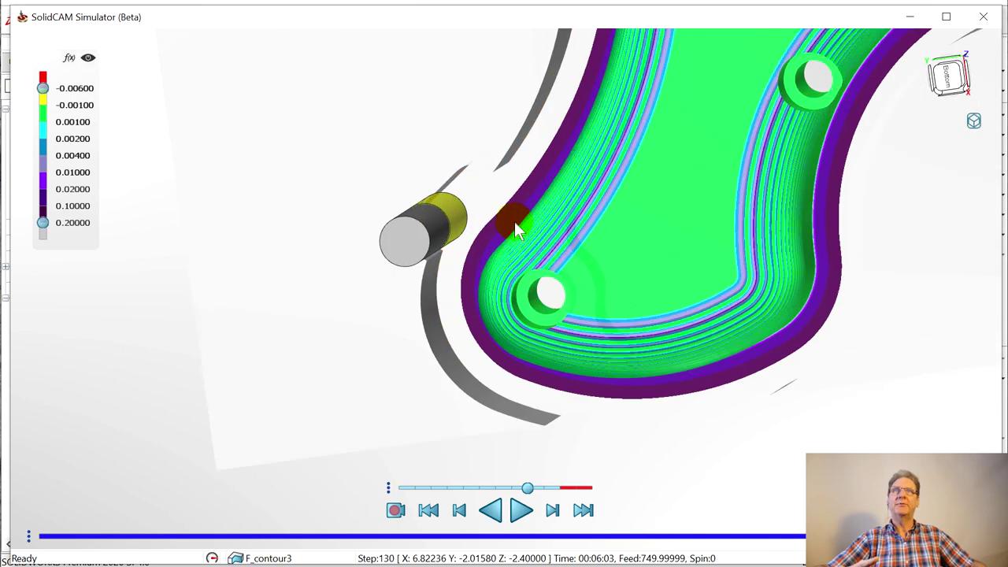
left_click(510, 241)
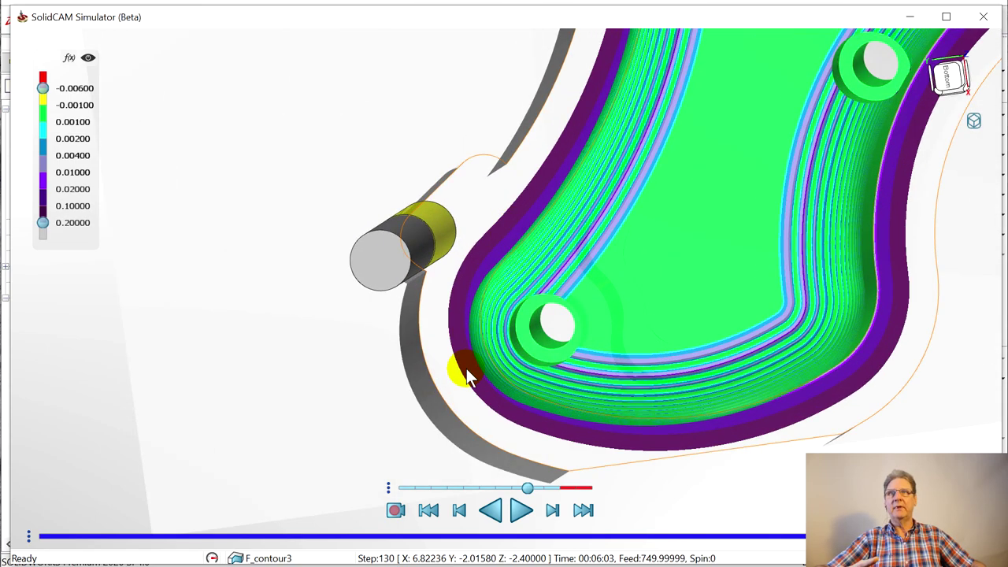
left_click(458, 337)
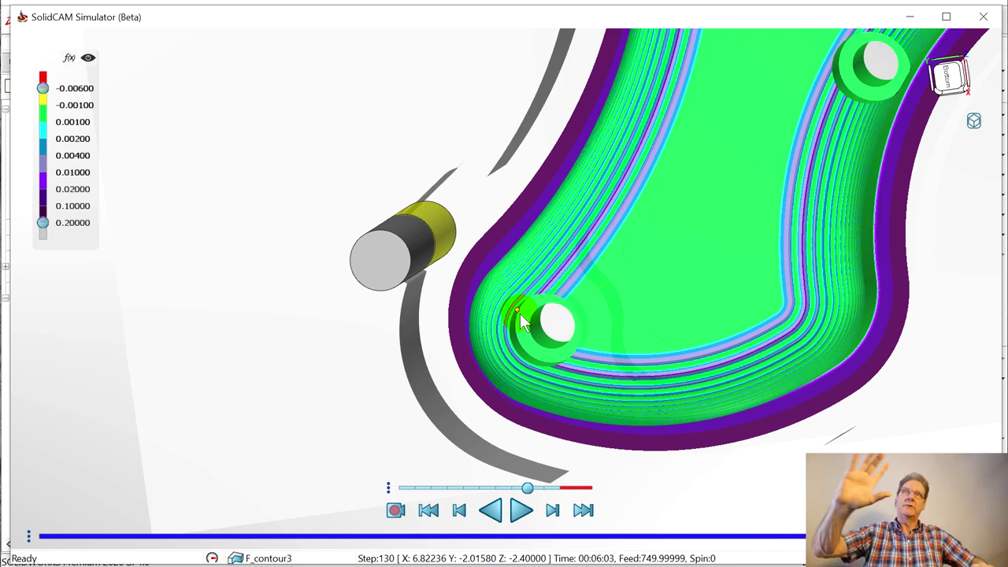
left_click(472, 225)
- Examine the cut corner from several angles and hide deviation colouring to show removed material
left_click_drag(435, 342, 551, 299)
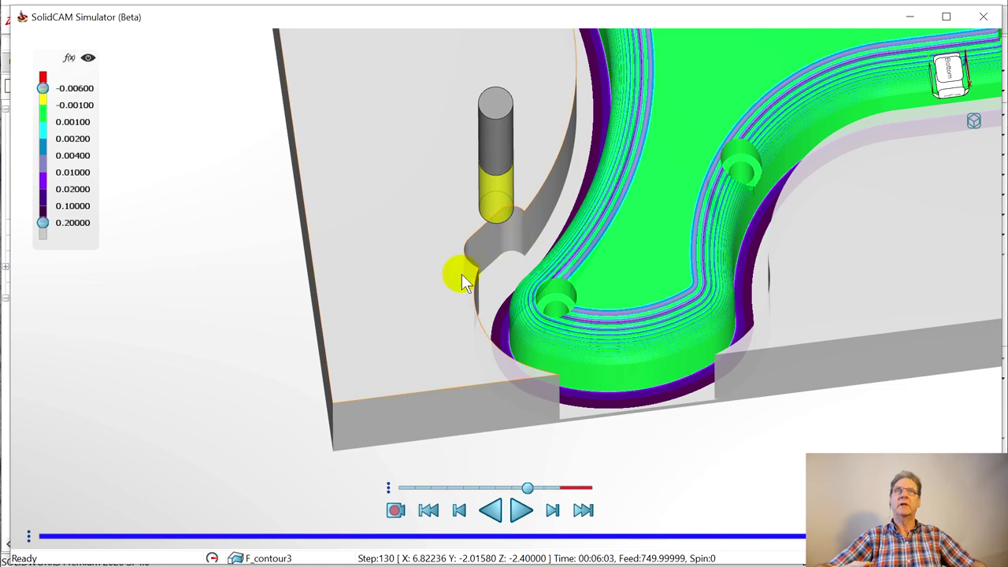
left_click_drag(581, 330, 528, 280)
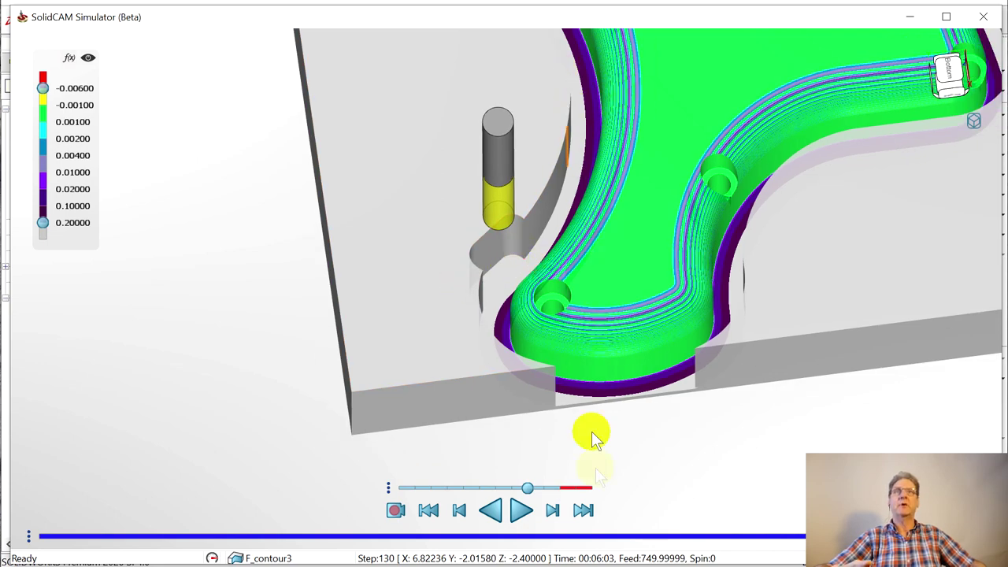
left_click_drag(679, 384, 635, 395)
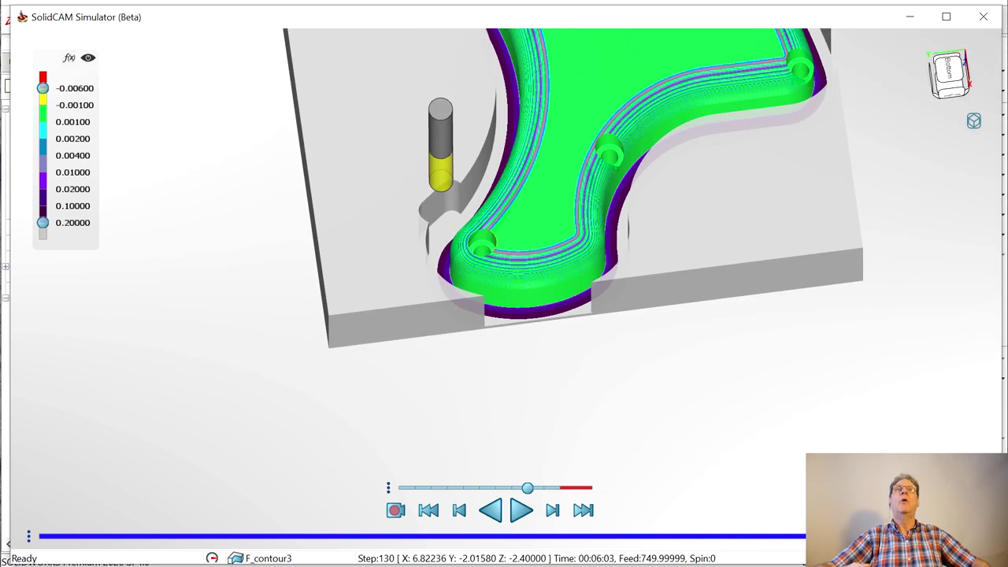
left_click_drag(664, 210, 459, 138)
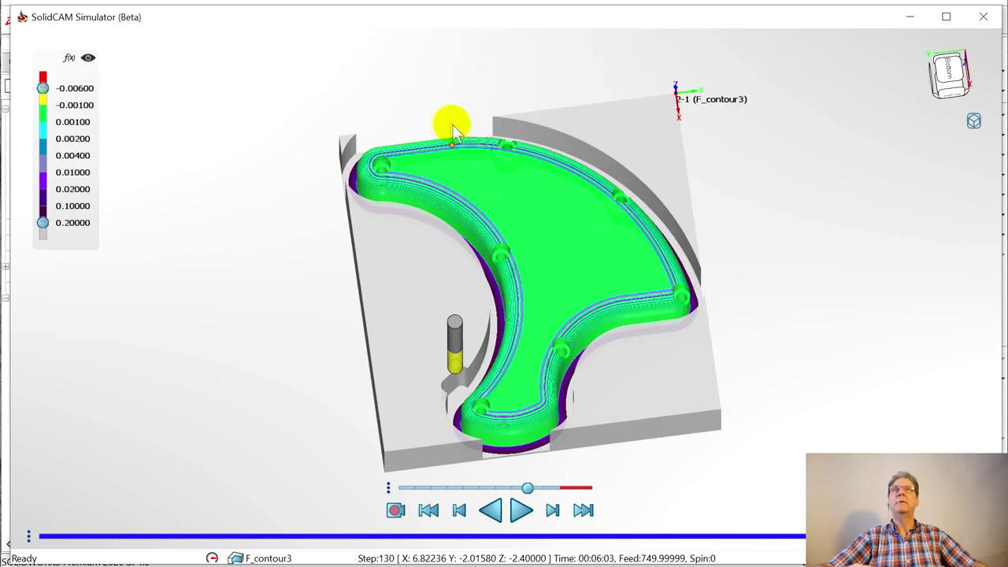
left_click_drag(485, 281, 369, 386)
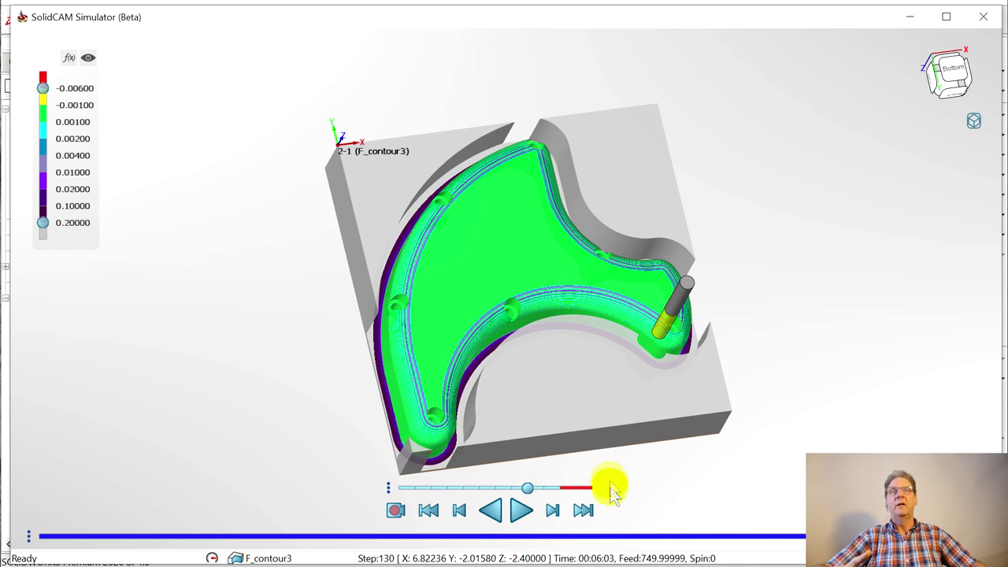
left_click(90, 63)
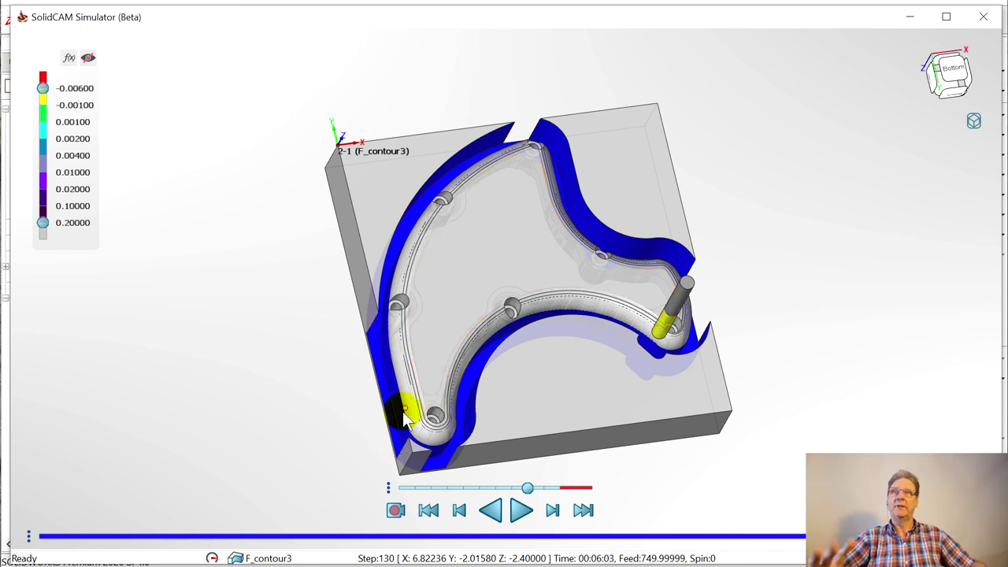
- Close the SolidCAM Simulator and return to the part in SOLIDWORKS
middle_click_drag(663, 370, 652, 400)
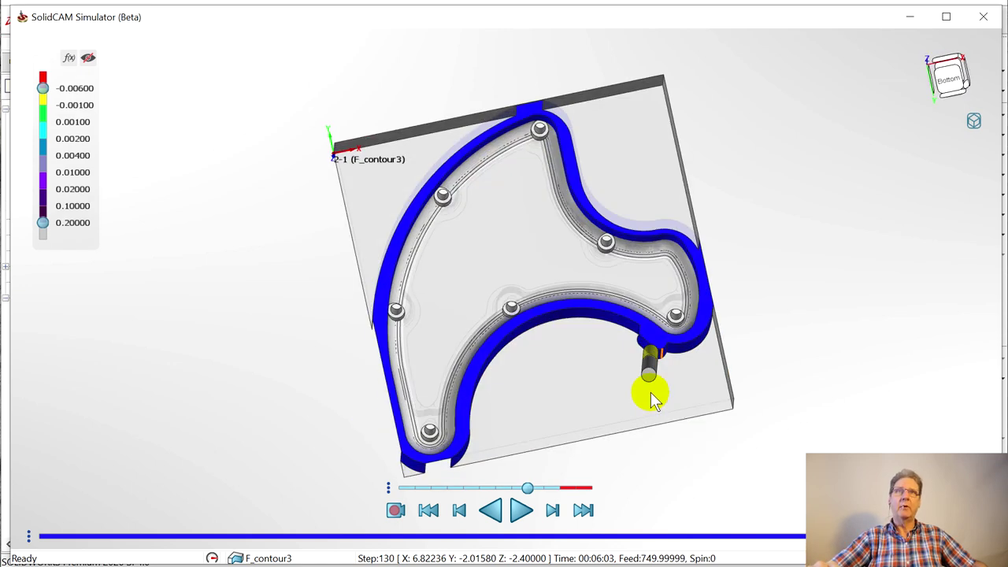
left_click(984, 18)
middle_click_drag(644, 222, 648, 218)
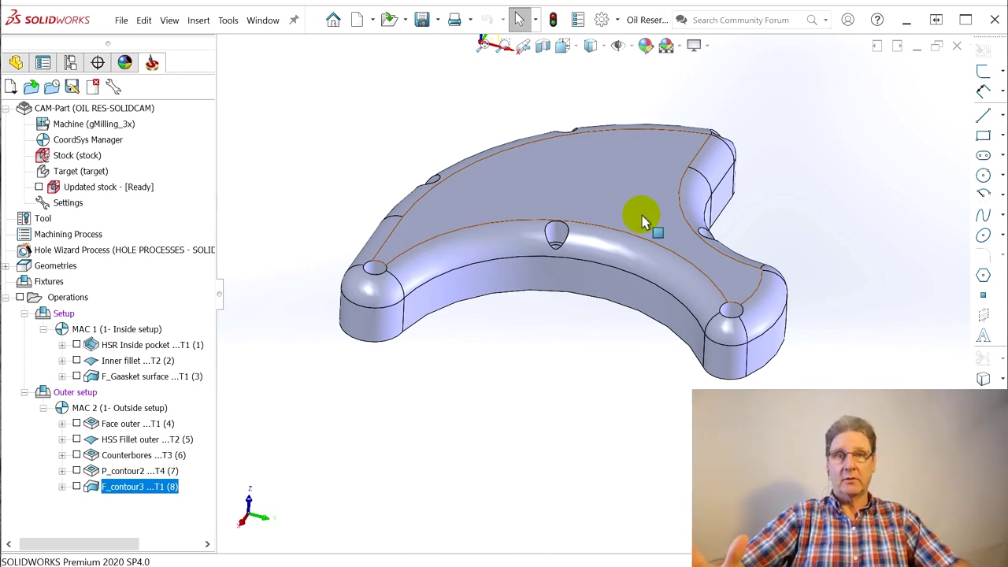